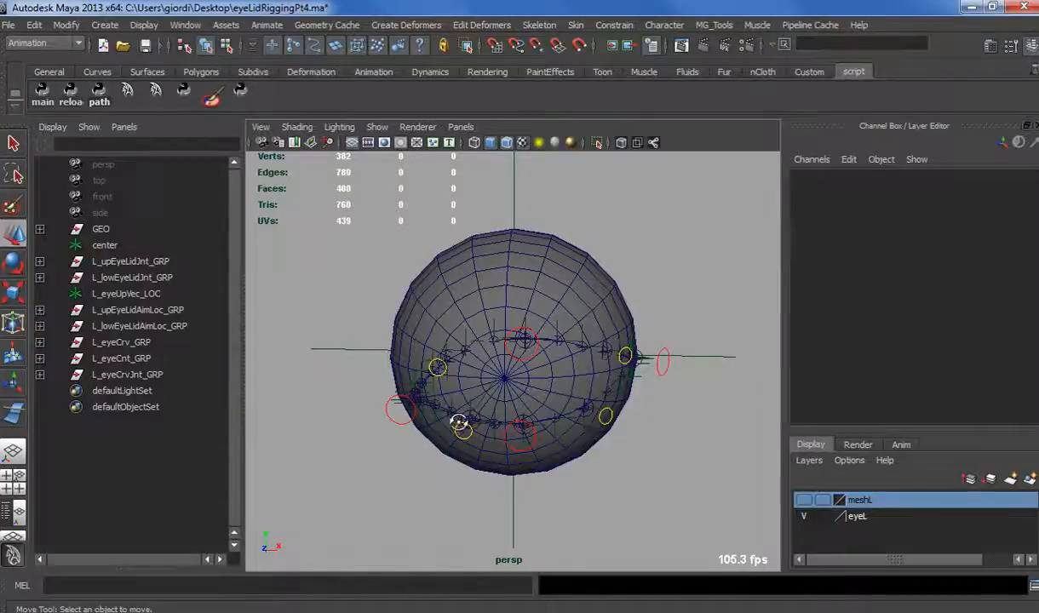
Hide the eyeL layer and the L_upEyeLidJnt_GRP and L_lowEyeLidJnt_GRP joint groups so only the eyelid curves, locators and controls show.
left_click_drag(458, 423, 556, 457, "alt")
scroll(511, 439, "up", 3)
scroll(490, 438, "down", 3)
scroll(477, 440, "up", 1)
scroll(544, 455, "up", 2)
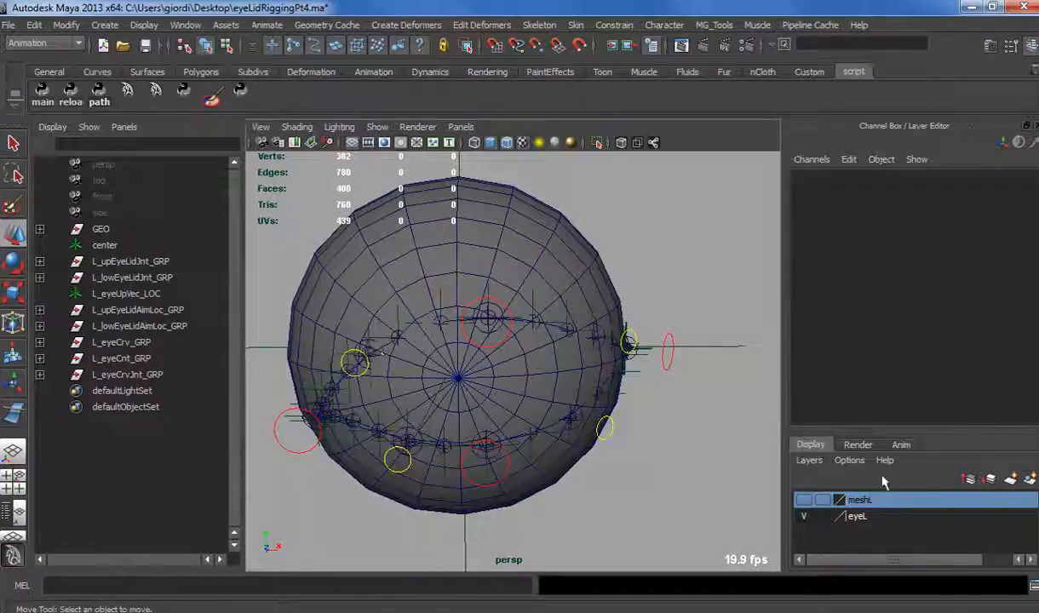
left_click(803, 516)
scroll(475, 452, "up", 1)
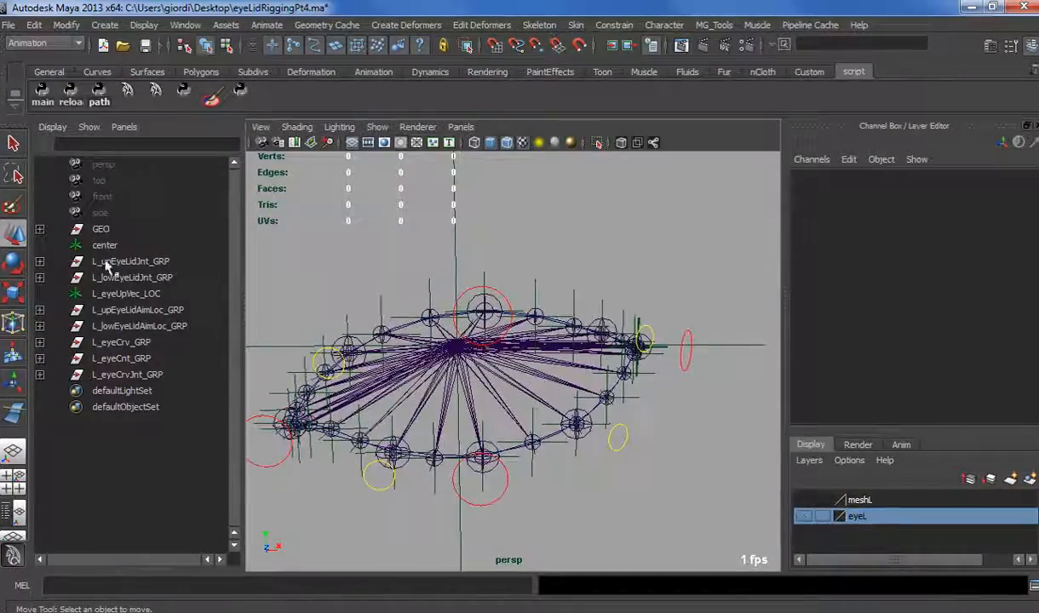
left_click_drag(106, 262, 110, 288)
key("ctrl+h")
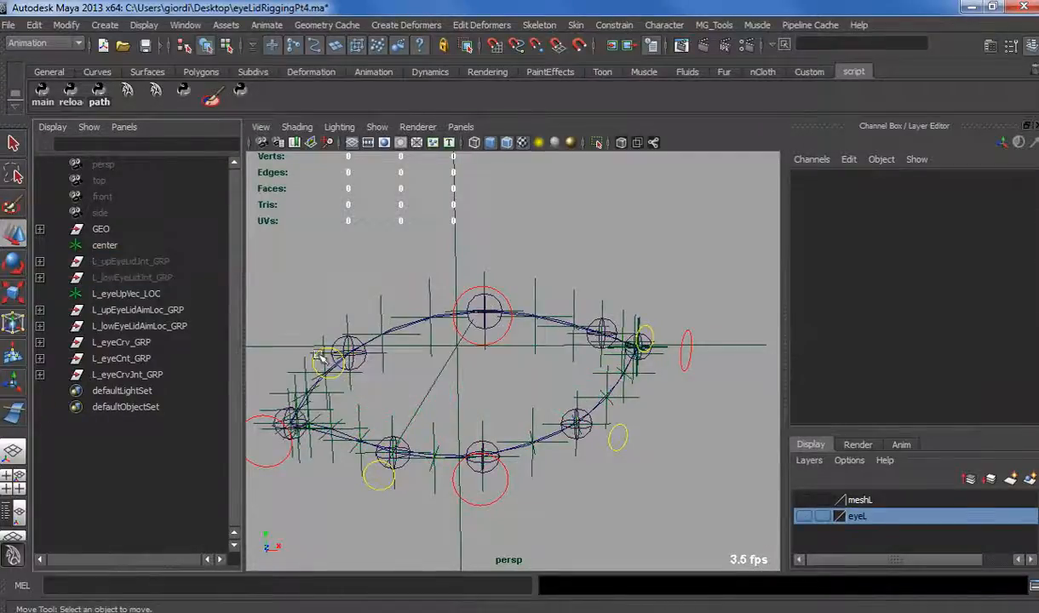
left_click_drag(409, 384, 459, 399, "alt")
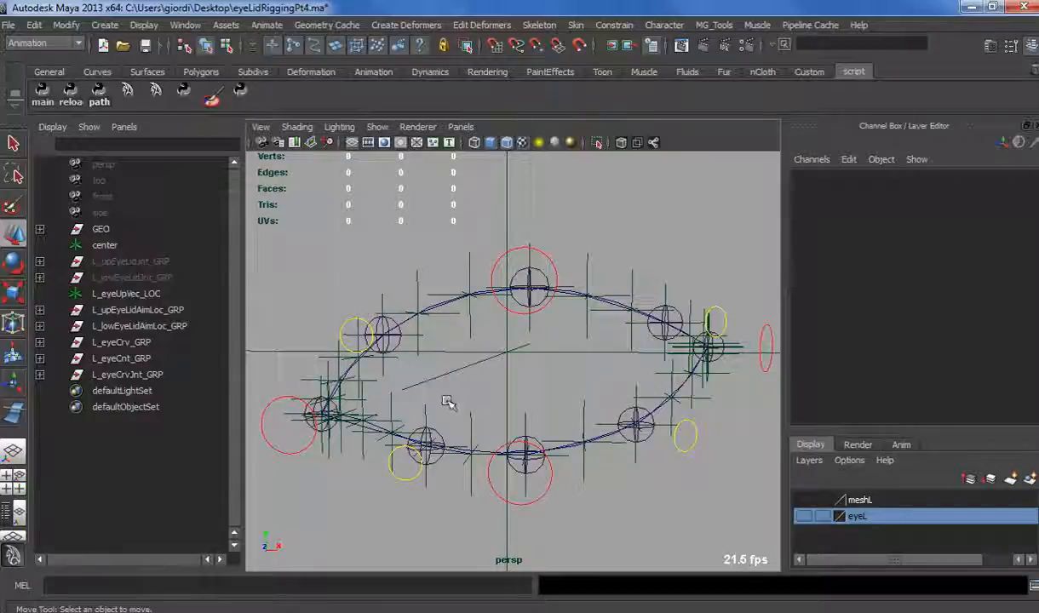
Expand the L_eyeCrv_GRP group to list its eyelid curves.
left_click(39, 359)
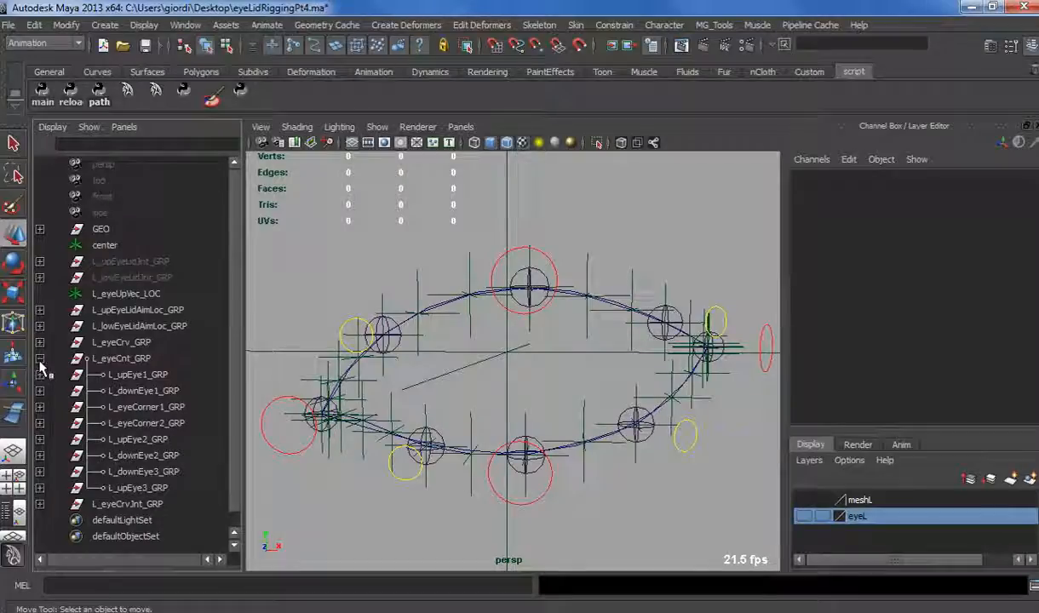
left_click(40, 359)
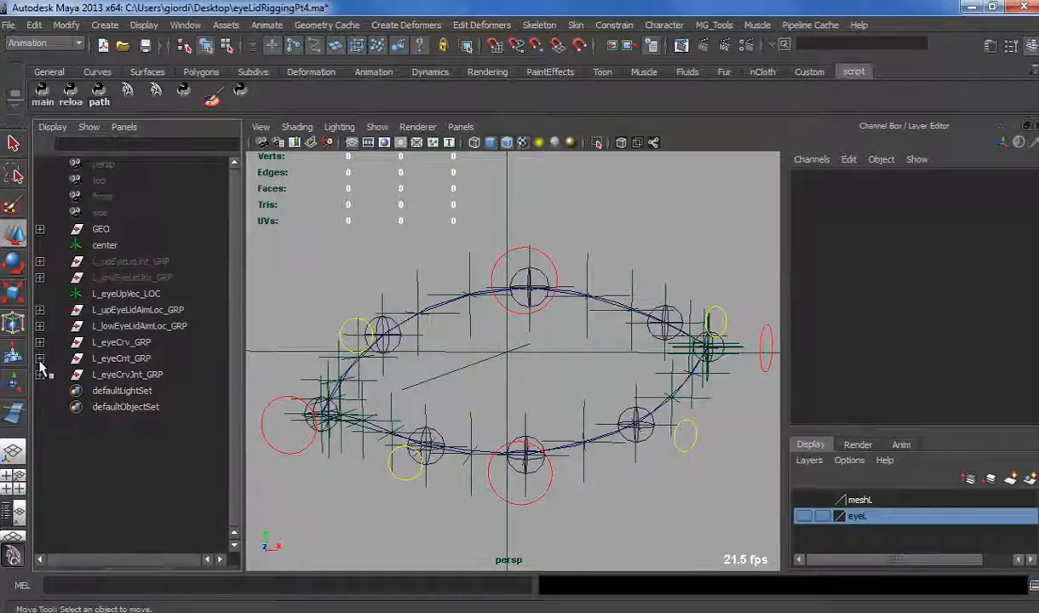
left_click(39, 342)
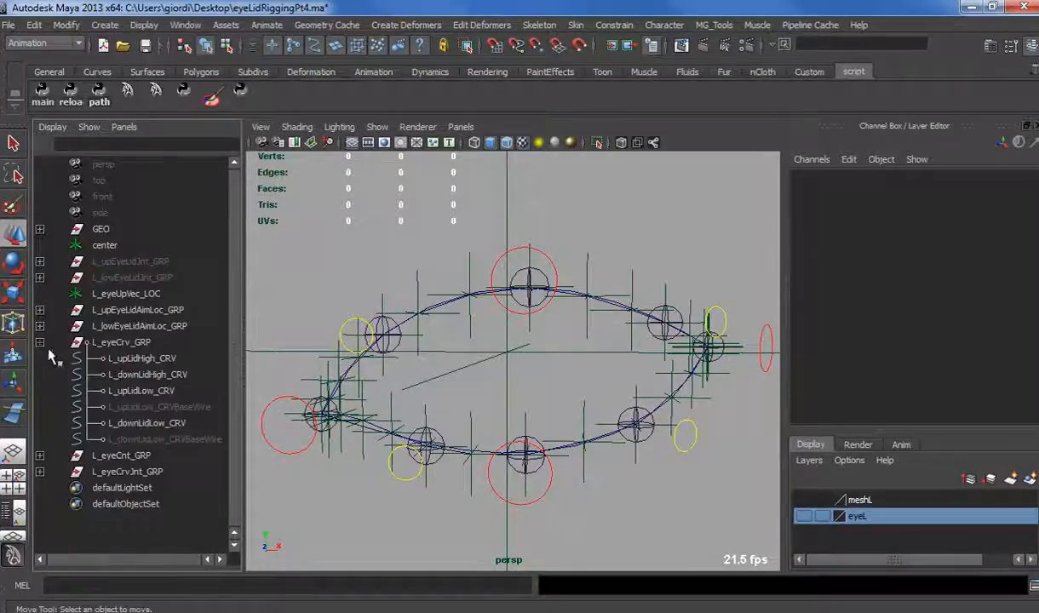
left_click(127, 359)
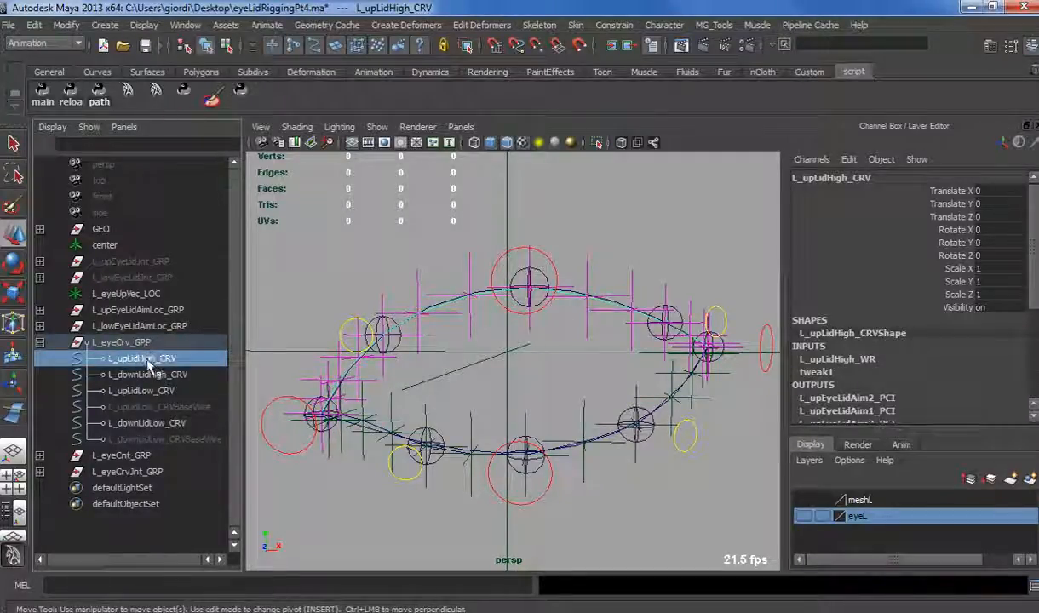
key("ctrl+d")
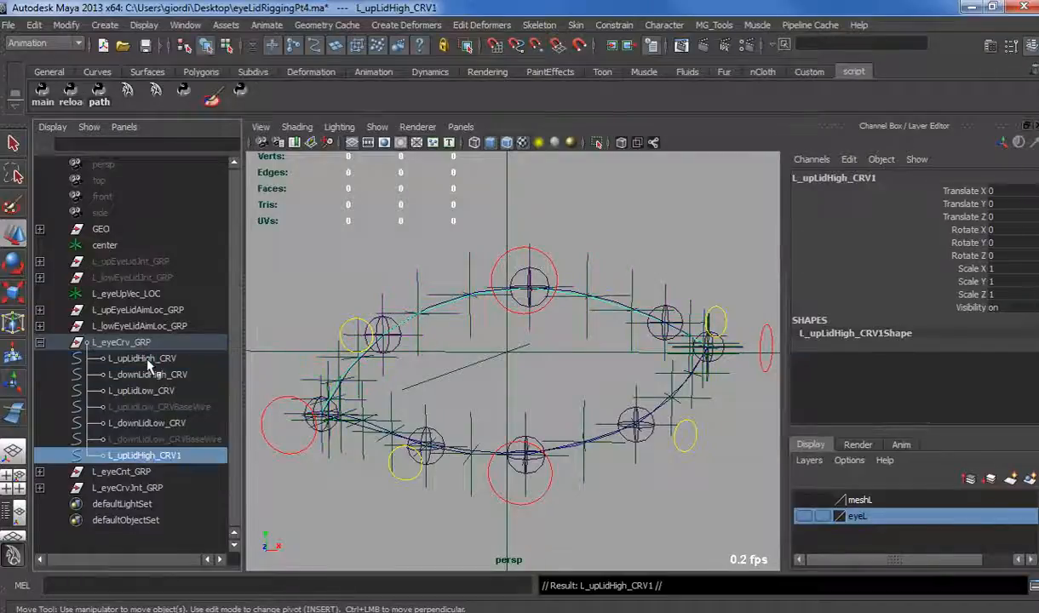
double_click(143, 456)
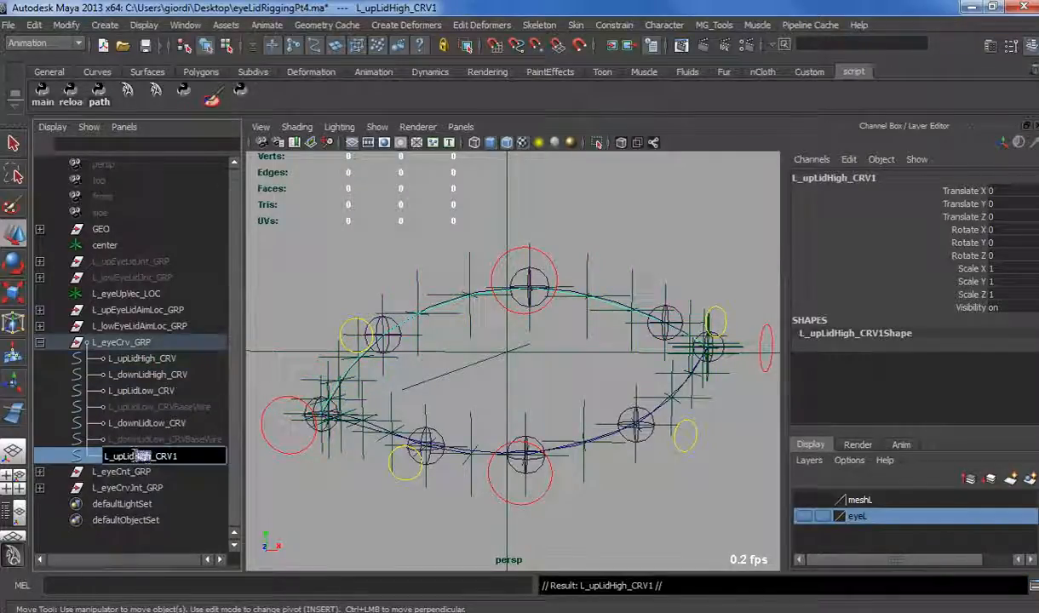
left_click_drag(152, 456, 129, 456)
type("Blink")
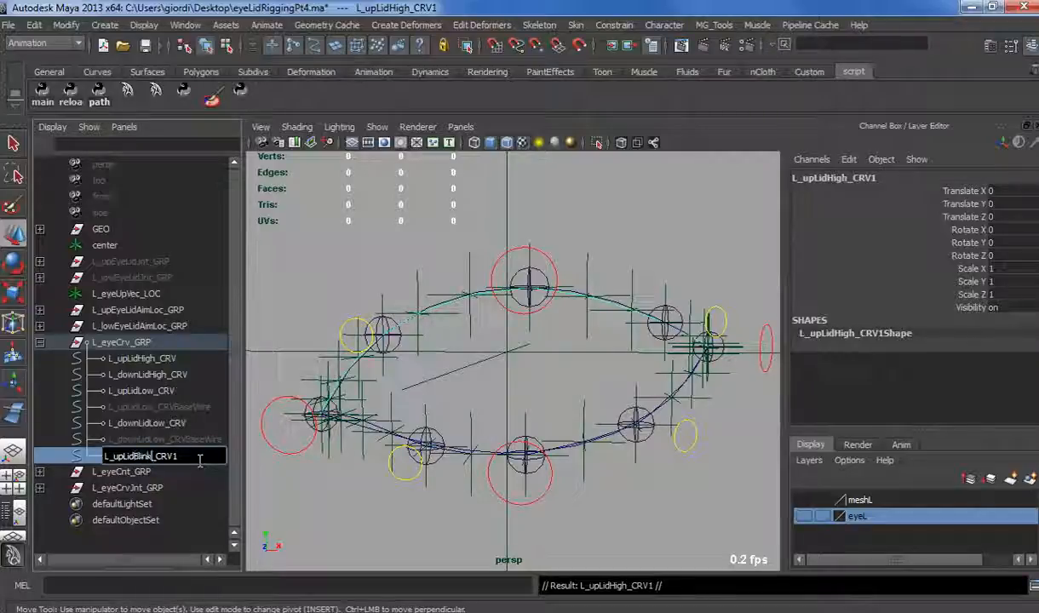
key("BackSpace")
key("Return")
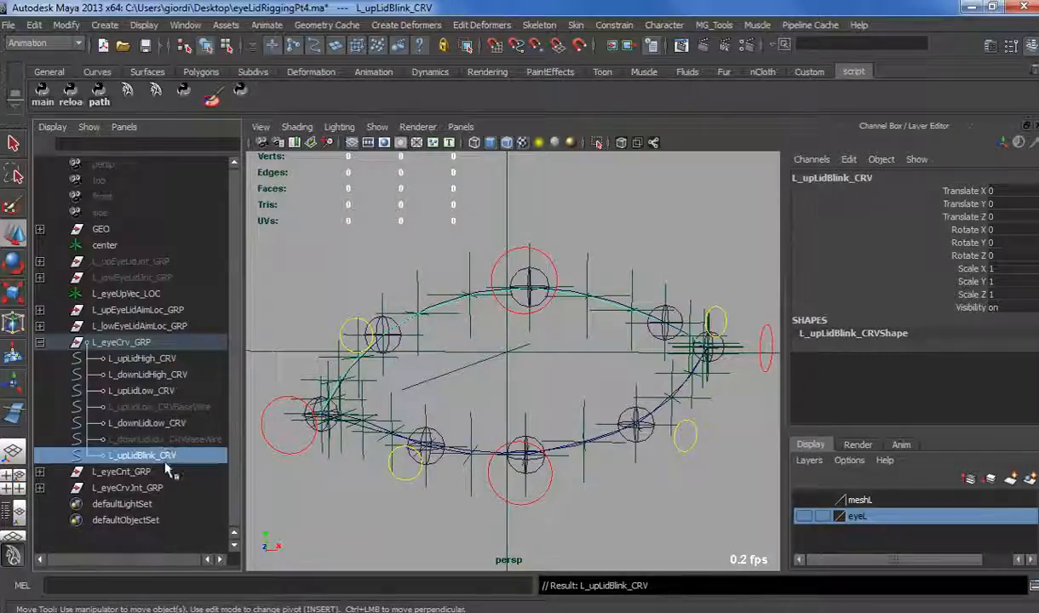
key("Delete")
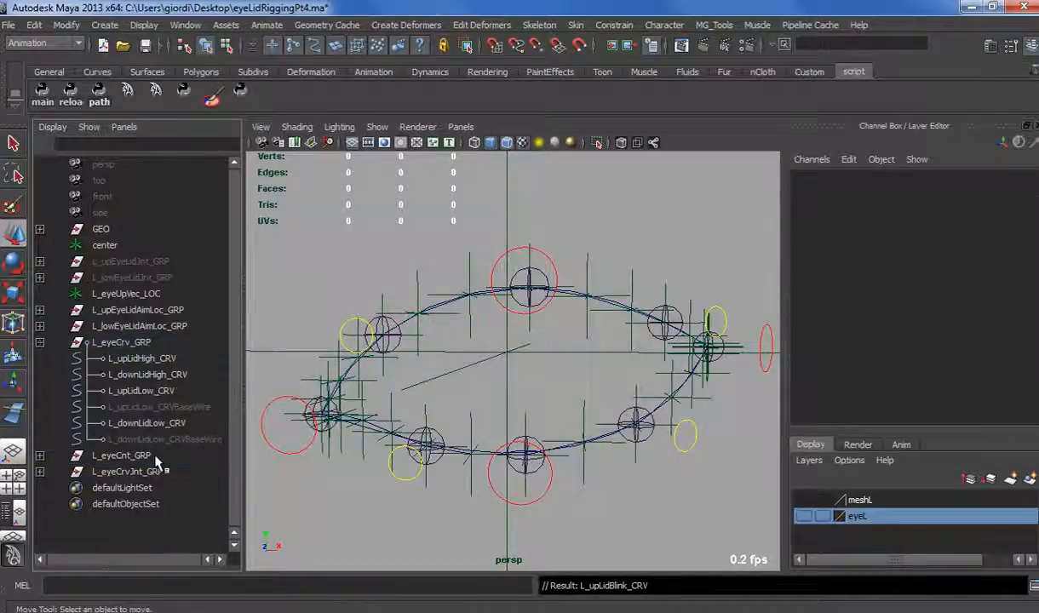
Duplicate the L_upLidLow_CRV curve and rename the copy L_lidBlink_CRV.
left_click(136, 391)
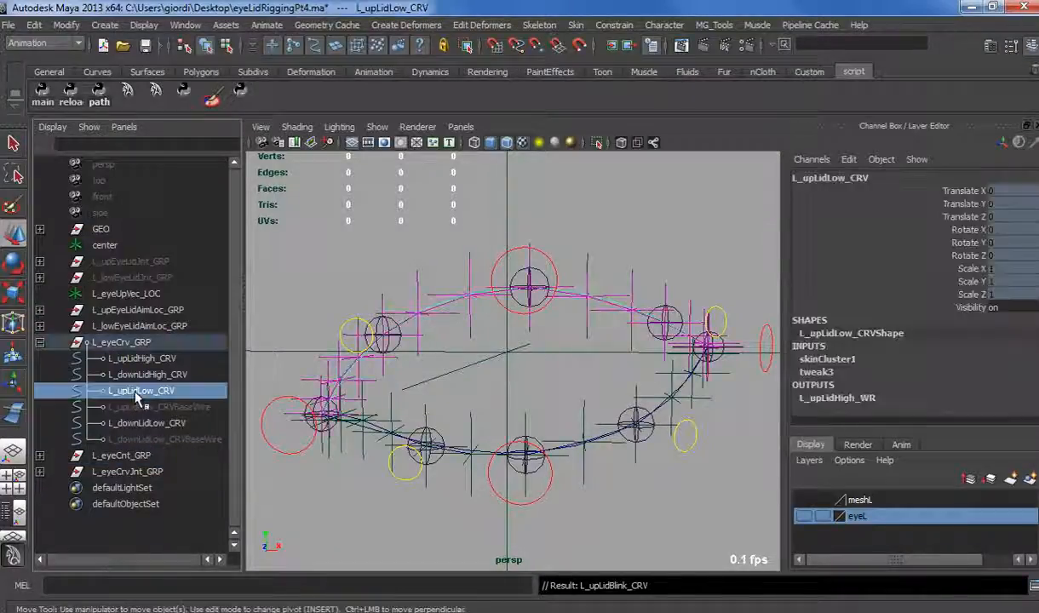
key("ctrl+d")
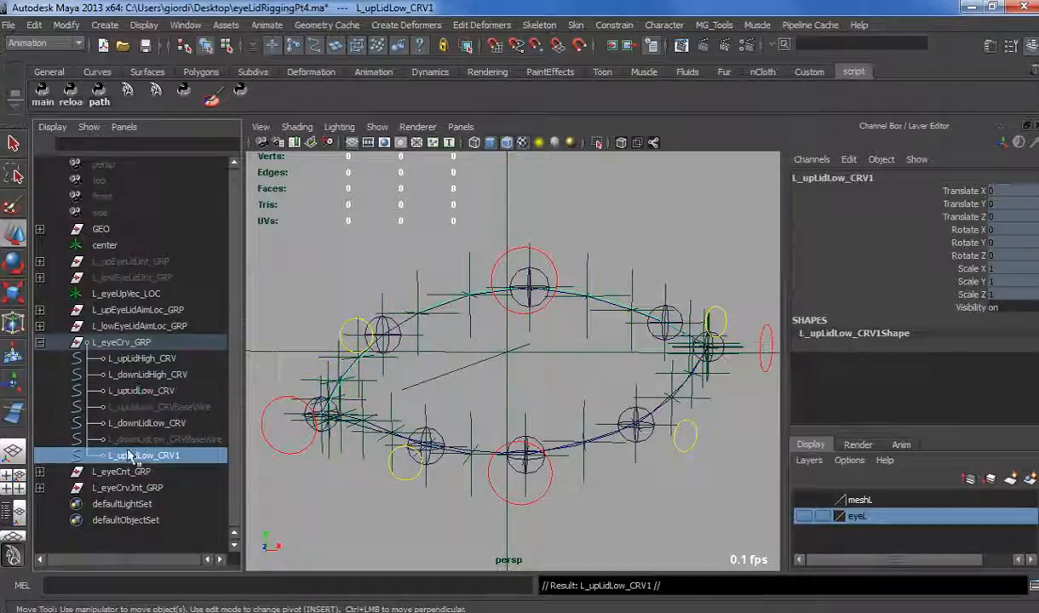
double_click(143, 456)
left_click_drag(150, 456, 130, 456)
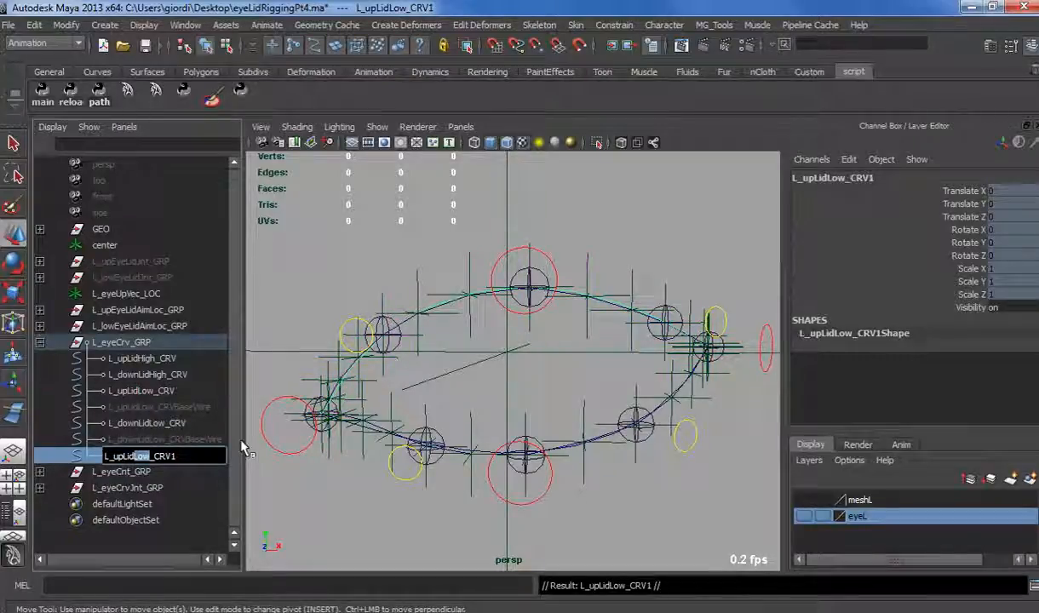
type("Blink")
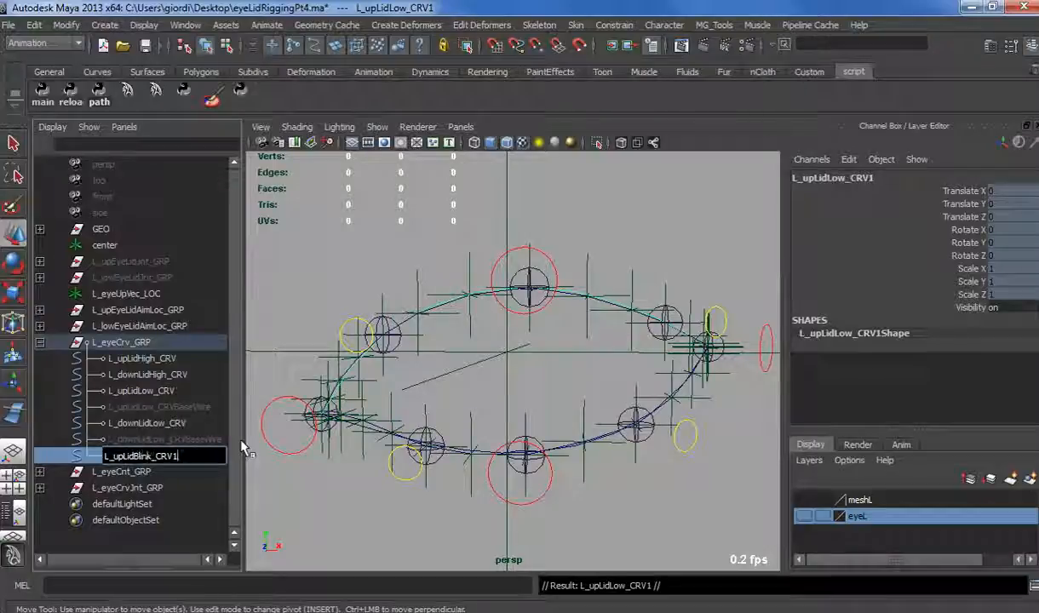
key("BackSpace")
key("Home")
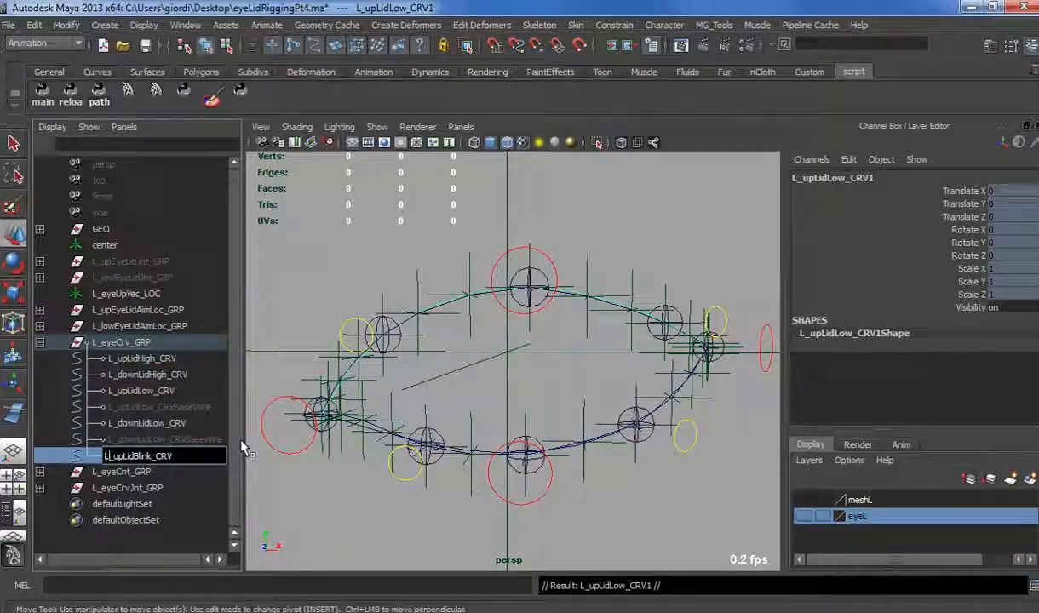
key("Right")
key("Right")
key("Right")
key("Right")
key("Delete")
type("l")
key("BackSpace")
key("BackSpace")
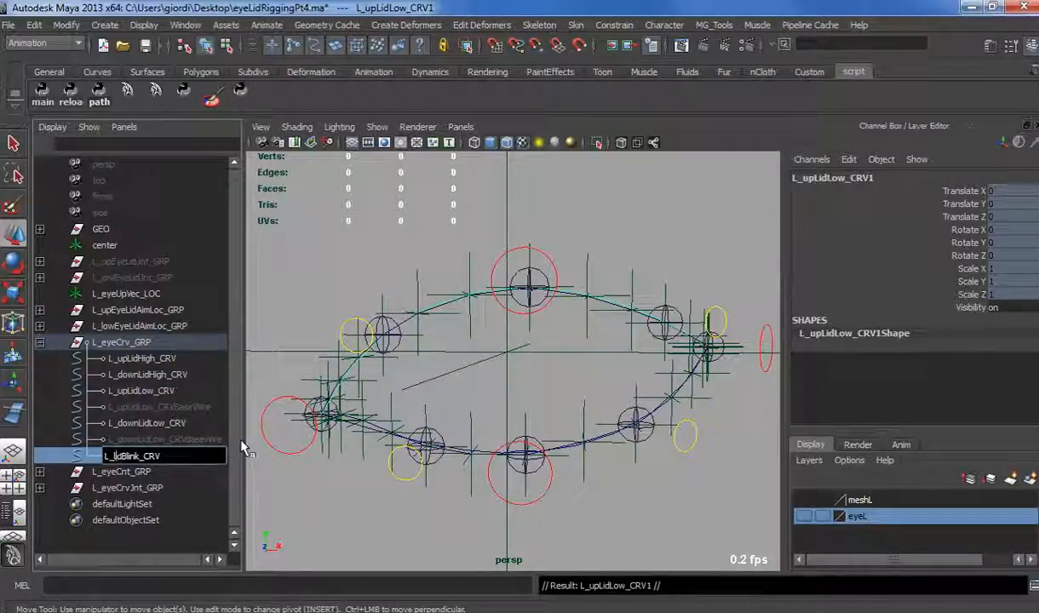
key("Return")
Create a blend shape on L_lidBlink_CRV with L_upLidLow_CRV and L_downLidLow_CRV as its targets.
left_click(136, 391)
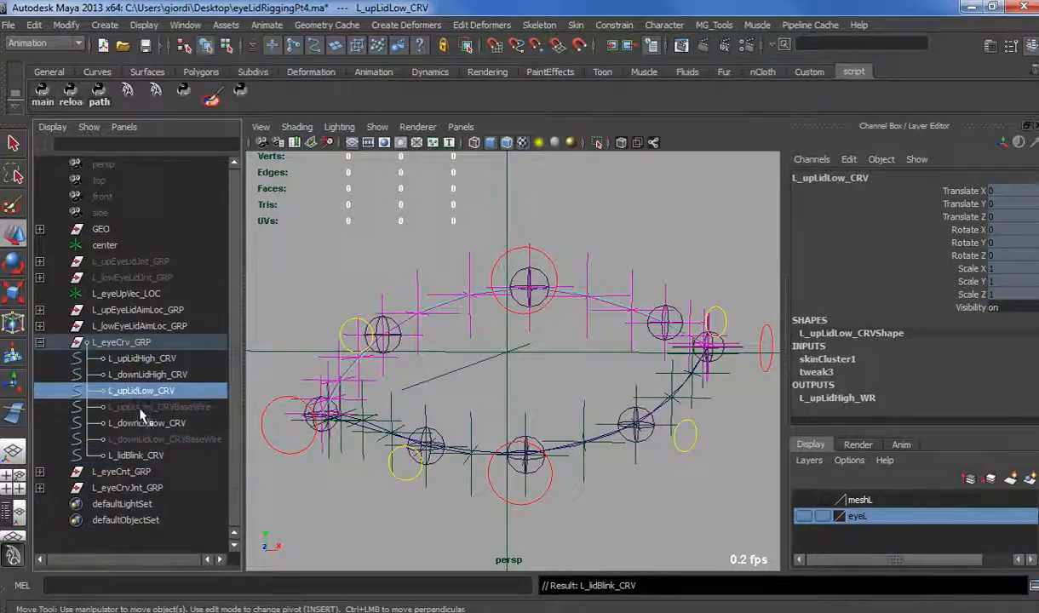
left_click(140, 423, "ctrl")
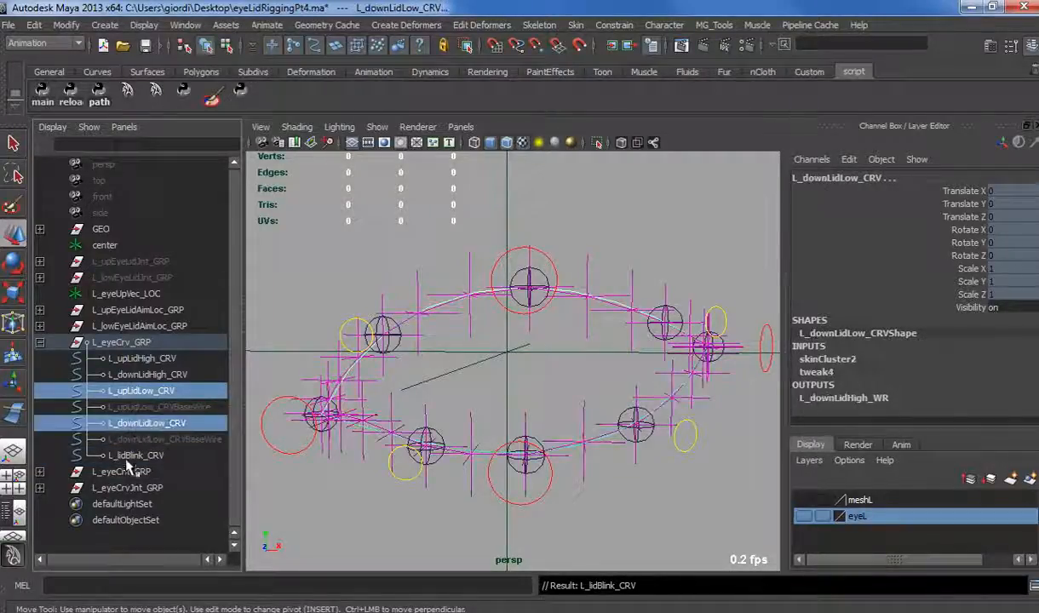
left_click(129, 454, "ctrl")
left_click(401, 24)
left_click(392, 43)
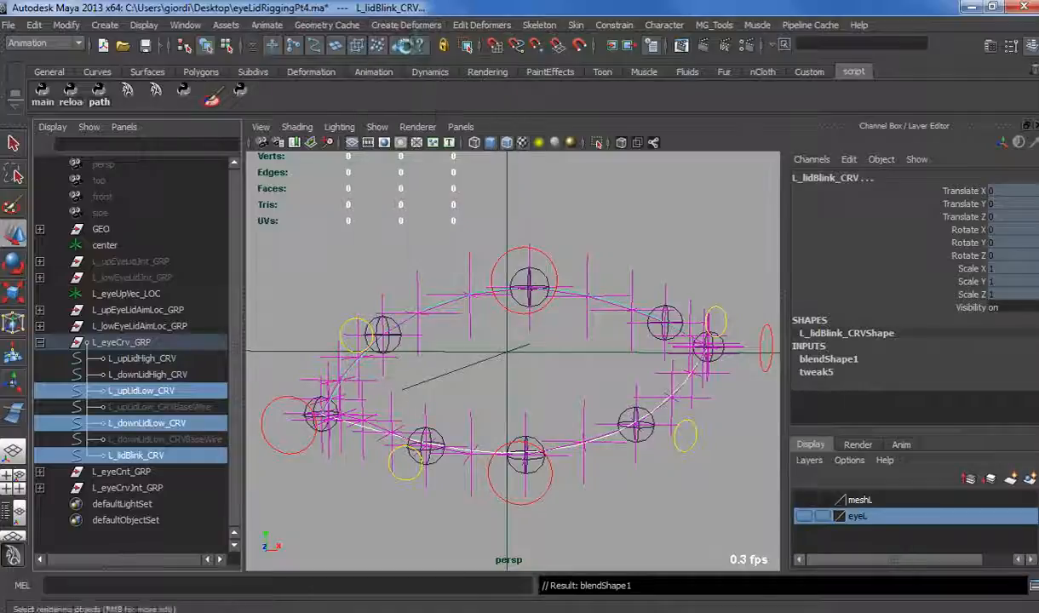
Set the blend shape weights on the blink curve to 1 for L_upLidLow_CRV and 0.6 for L_downLidLow_CRV.
left_click(828, 358)
left_click(882, 385)
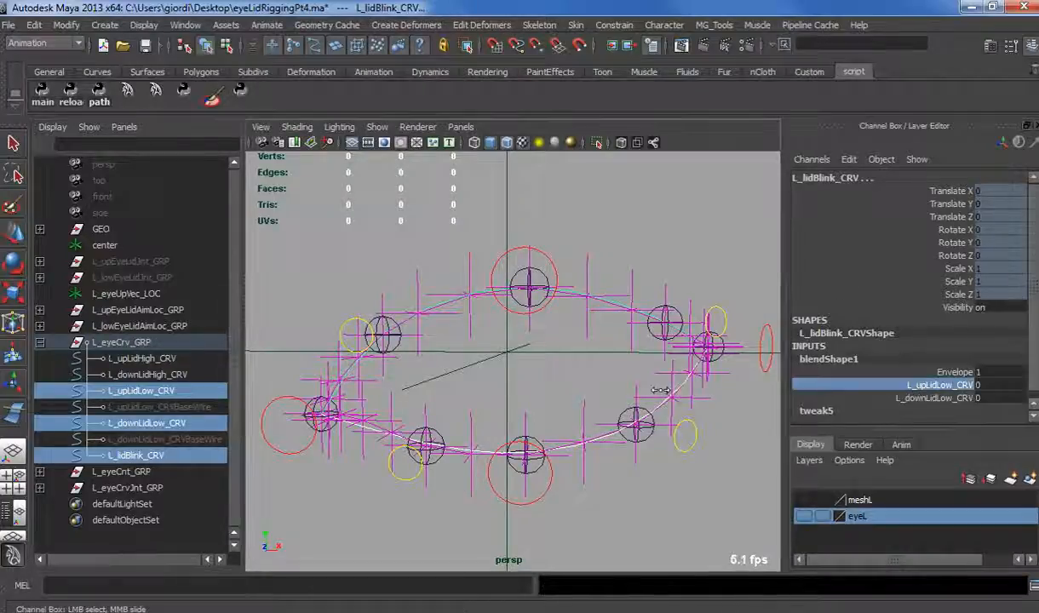
left_click(873, 409)
left_click(861, 359)
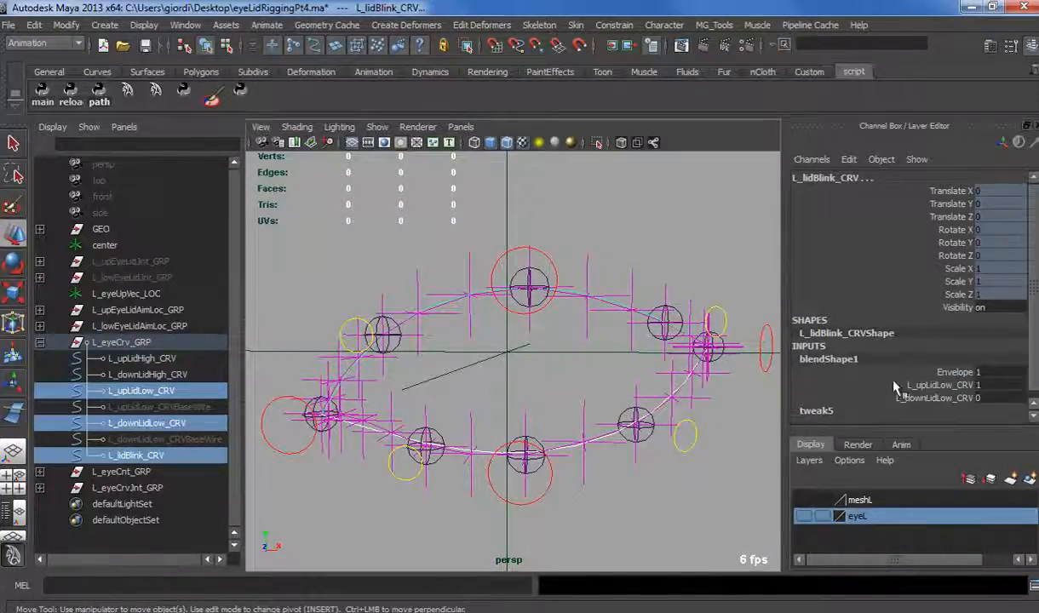
left_click(915, 398)
middle_click_drag(595, 413, 607, 414)
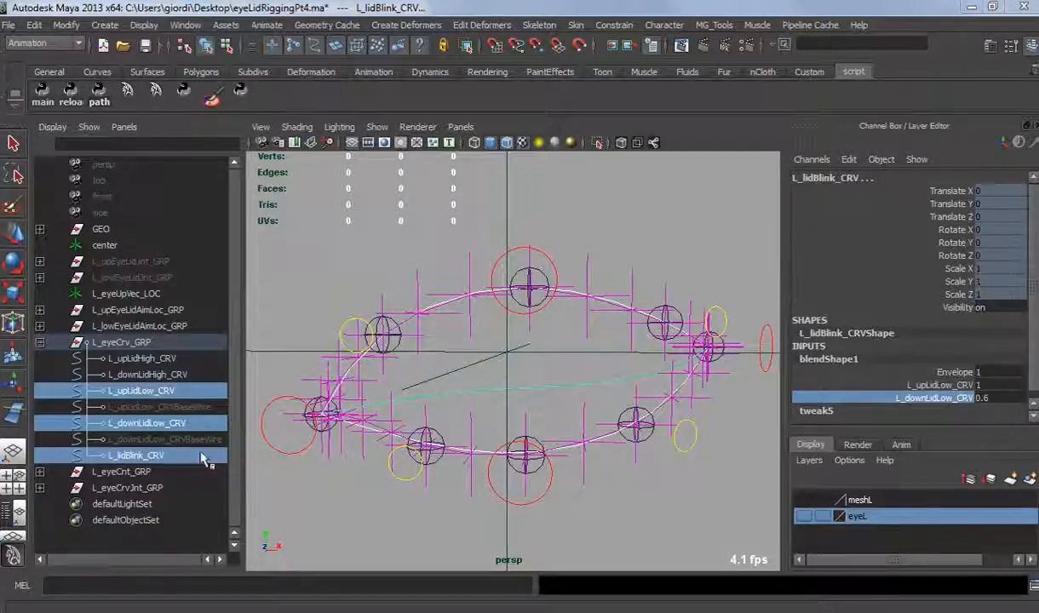
Rename the blink curve's blend shape node L_targetSmartBlink_BLN.
left_click(137, 455)
left_click(830, 359)
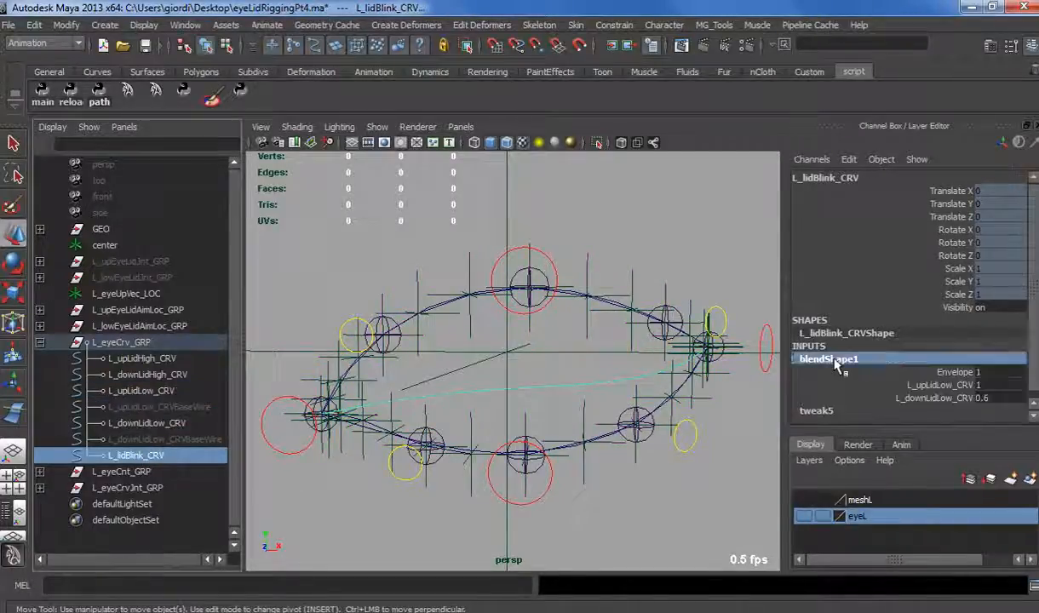
double_click(831, 359)
key("BackSpace")
type("L_")
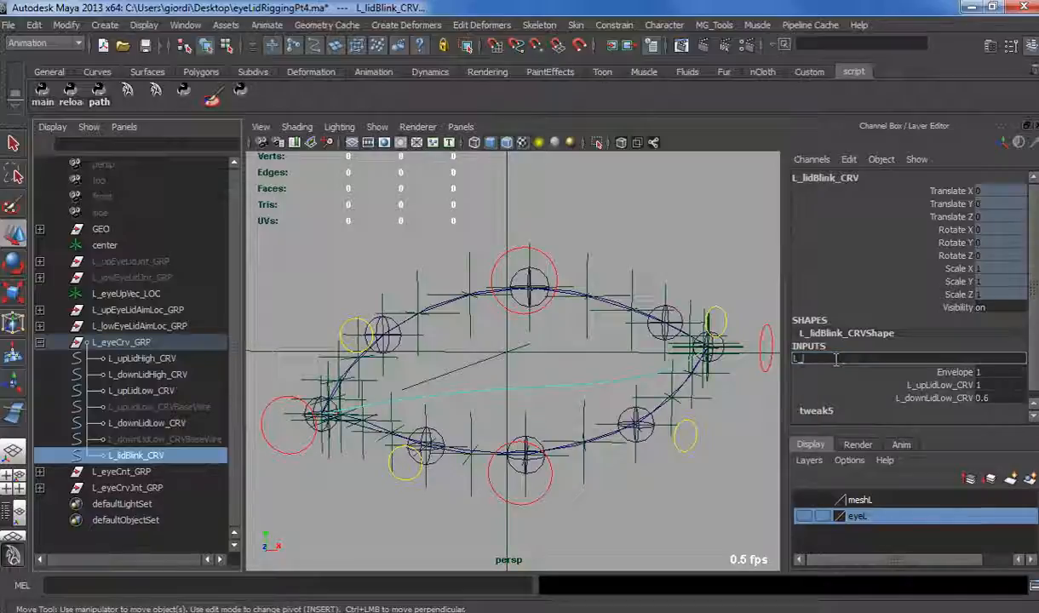
type("mid")
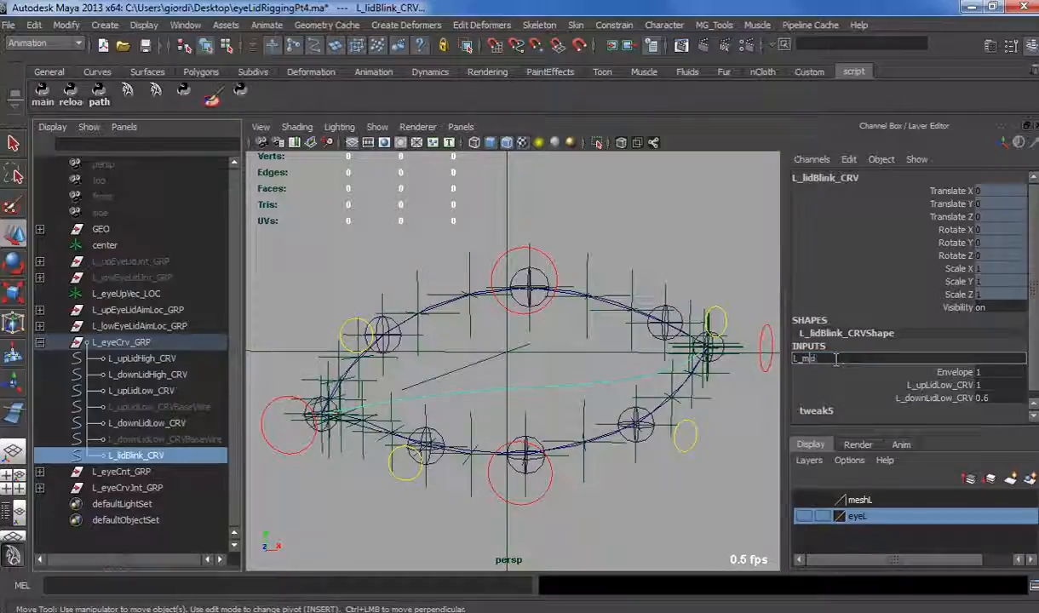
key("BackSpace")
key("BackSpace")
key("BackSpace")
type("targetSmartBlink")
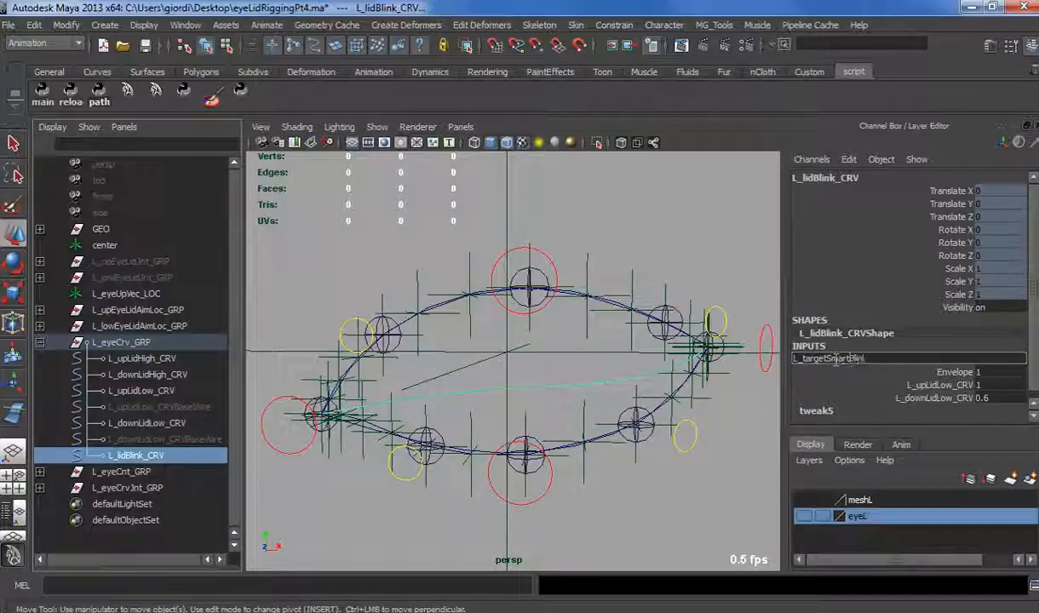
type("_BLN")
key("Return")
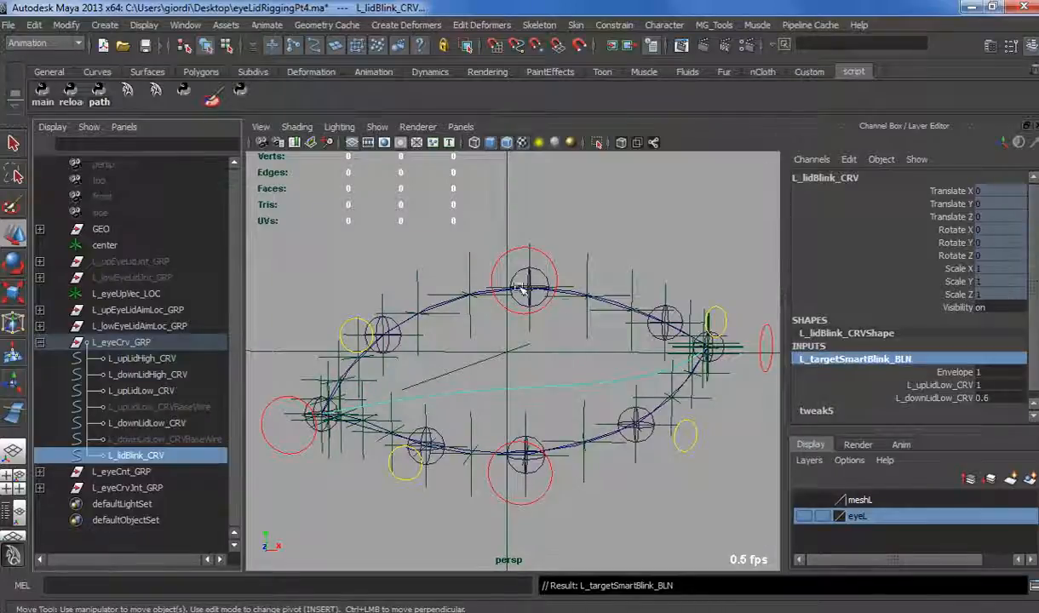
Select the L_targetSmartBlink_BLN node by its name to inspect its weights.
left_click(848, 49)
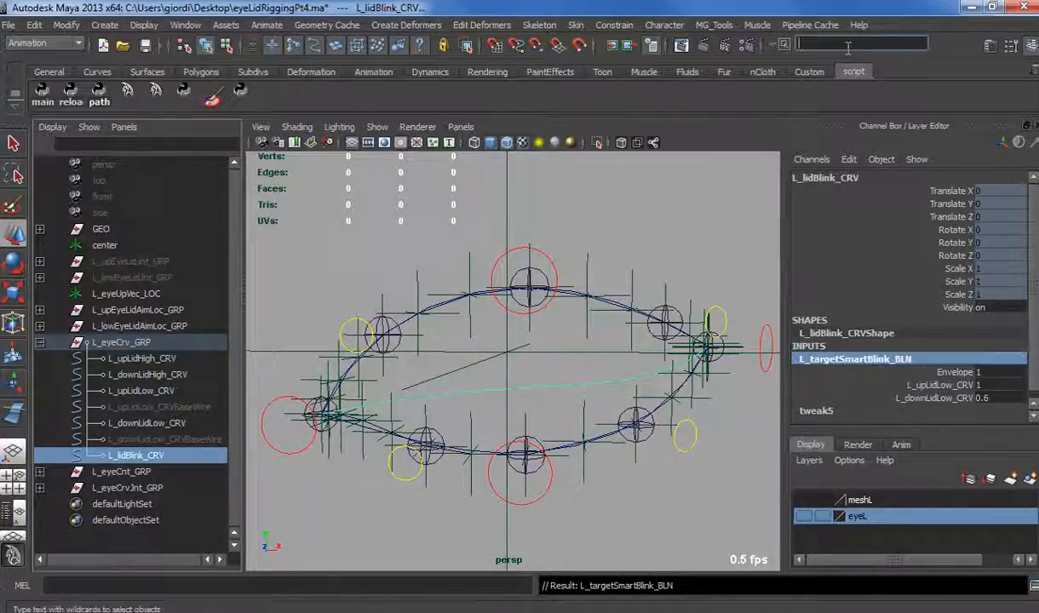
type("L_targetSmartBlink_BLN")
key("Return")
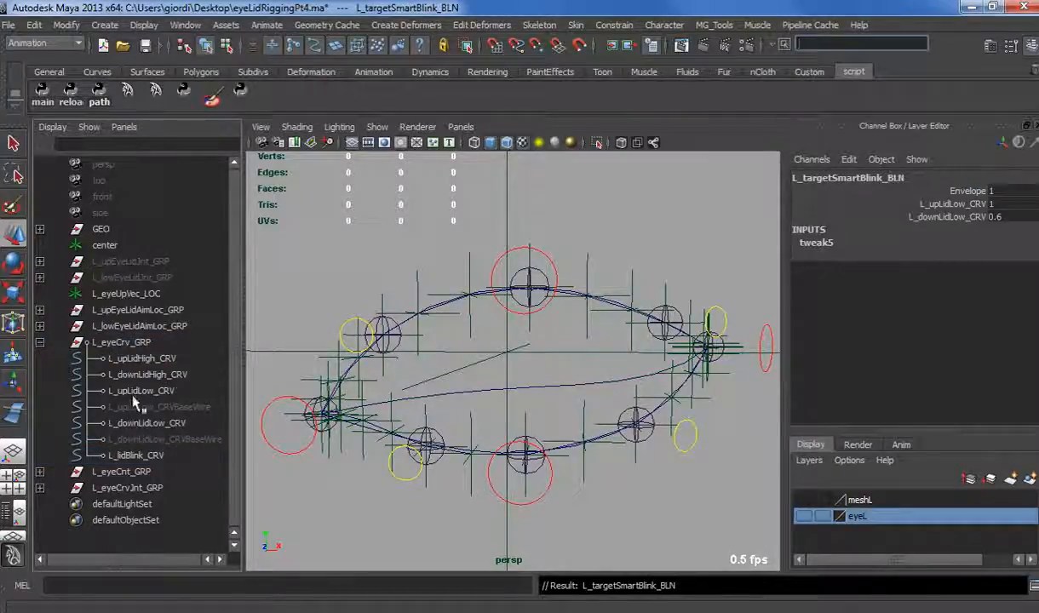
Select the L_upEye1_CNT control and bring up the Node Editor to view its node network.
left_click(517, 252)
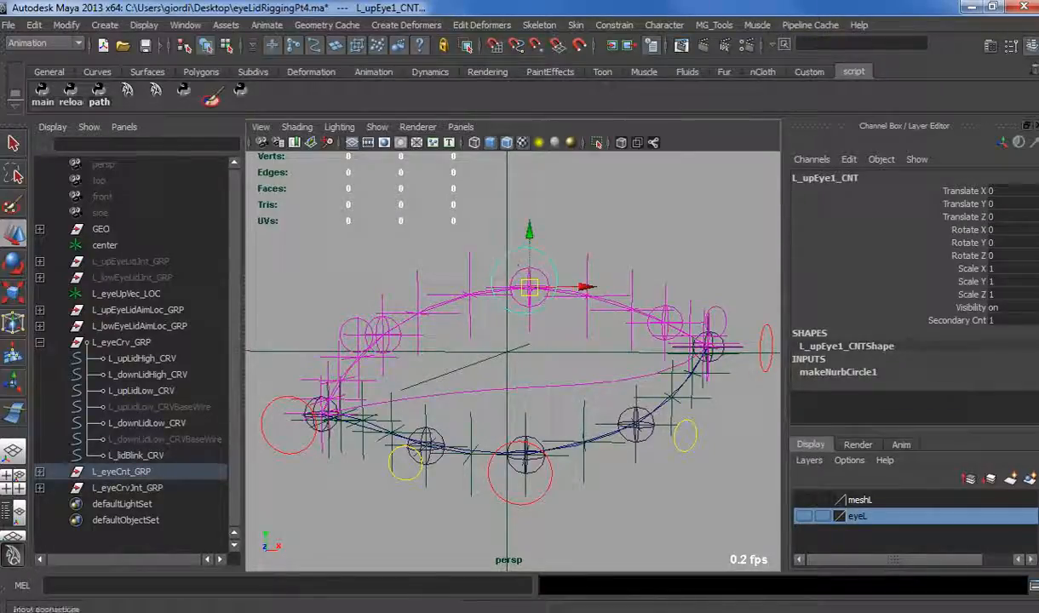
left_click(482, 217)
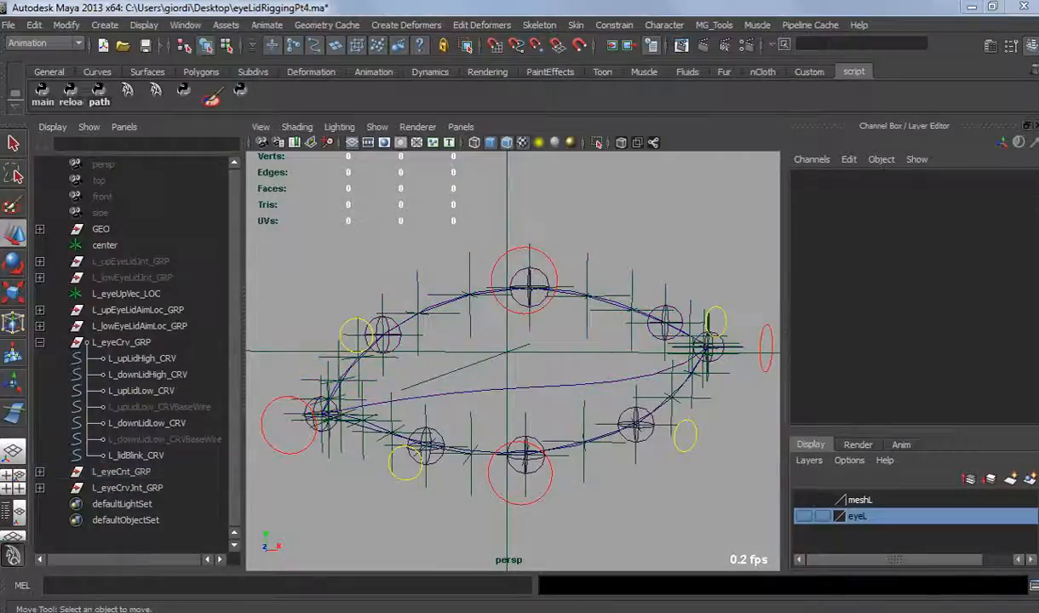
left_click(517, 251)
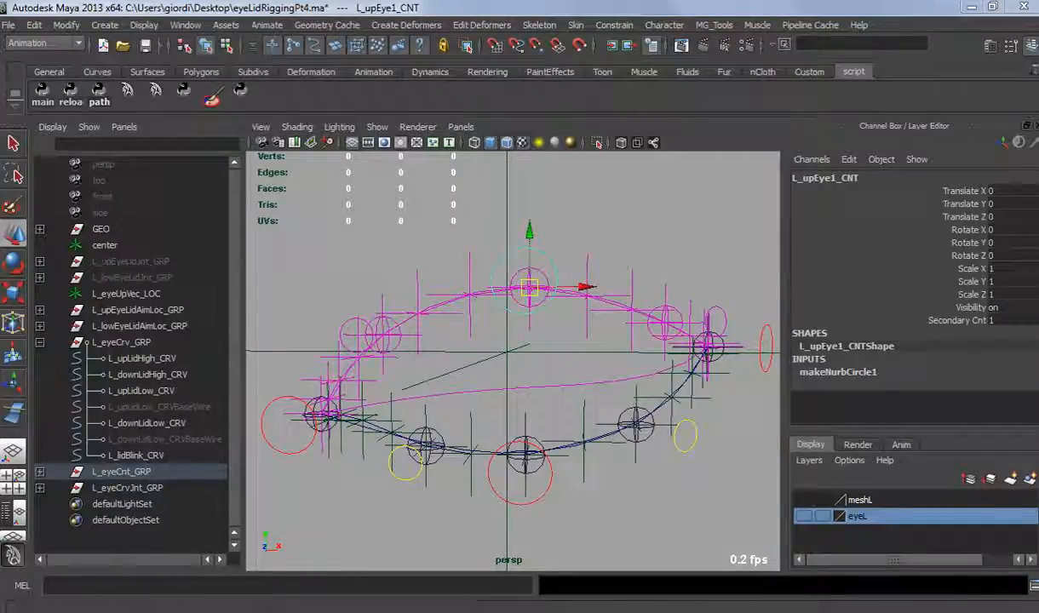
key("ctrl+z")
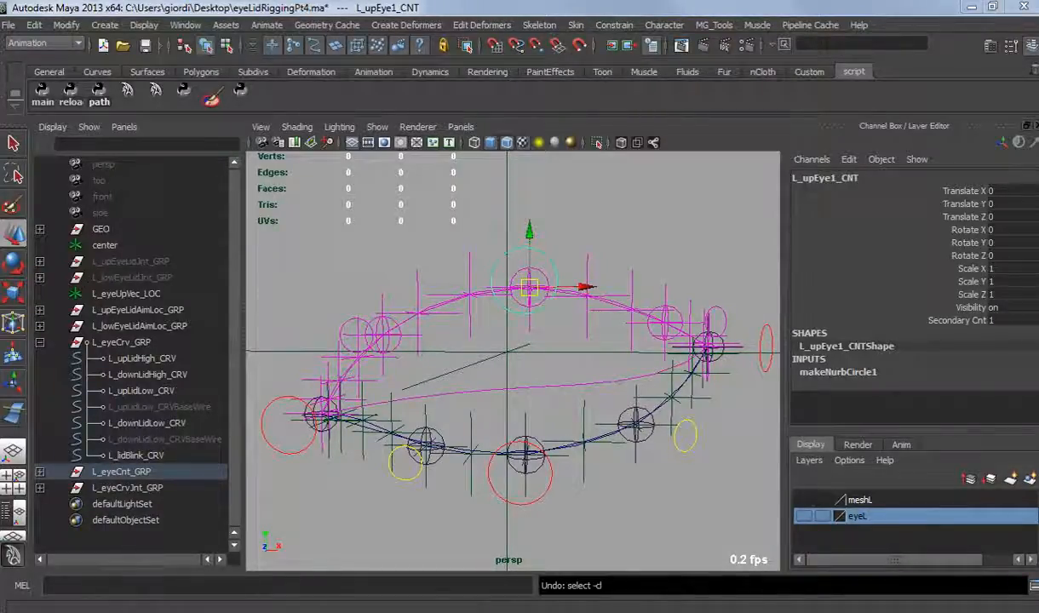
left_click_drag(1038, 81, 871, 73)
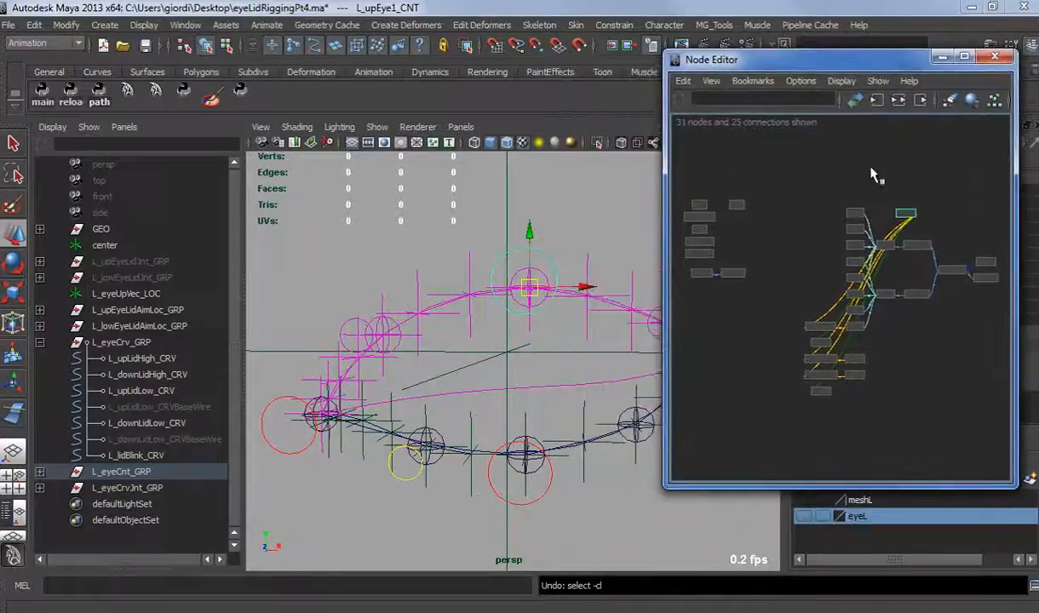
key("ctrl+z")
key("ctrl+z")
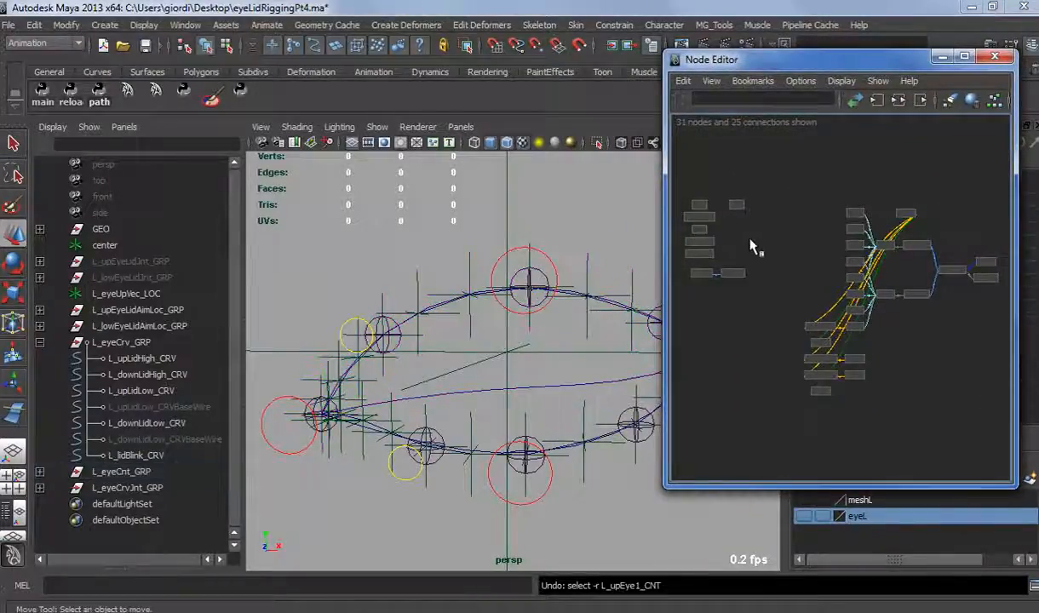
left_click(899, 100)
scroll(865, 303, "up", 1)
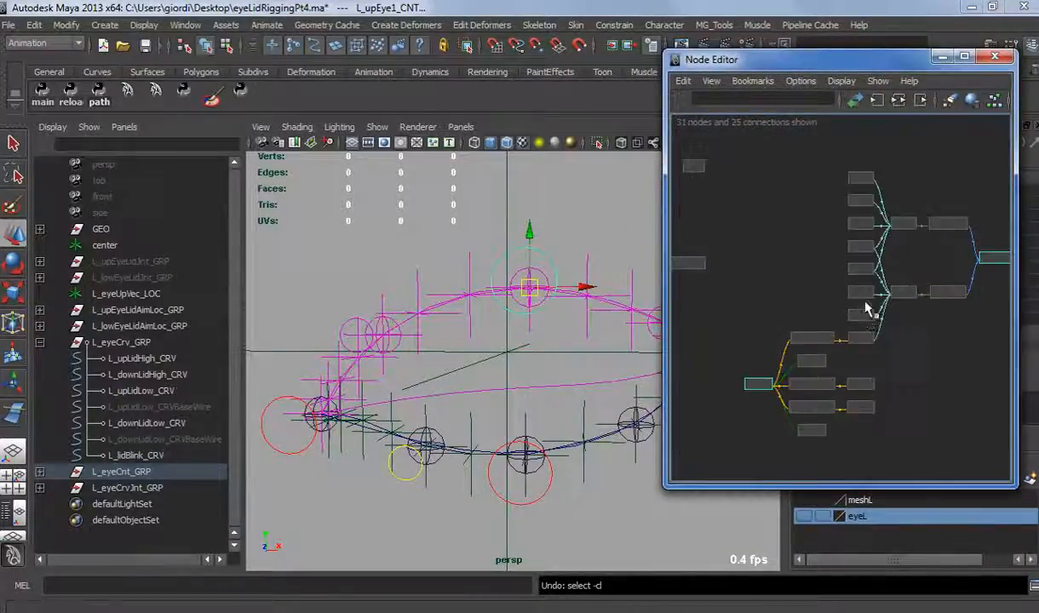
Place the L_upEye1_CNT node near L_targetSmartBlink_BLN in the node graph and move the Node Editor clear of the channel values.
left_click(744, 416)
left_click_drag(752, 389, 929, 184)
middle_click_drag(926, 294, 807, 374, "alt")
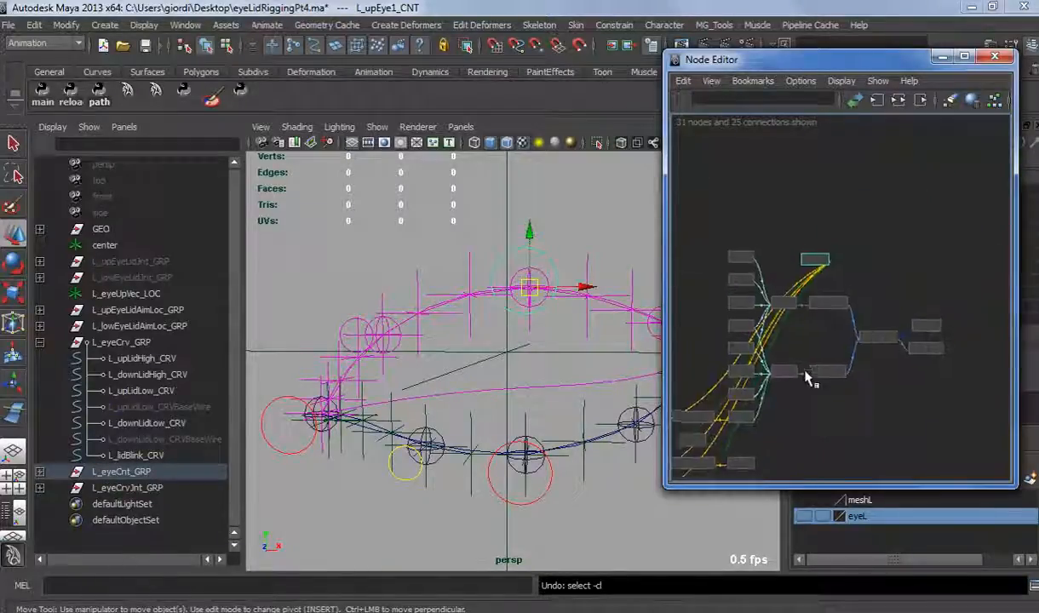
scroll(806, 373, "up", 5)
left_click_drag(784, 194, 839, 231)
left_click_drag(937, 409, 941, 283)
scroll(882, 437, "down", 2)
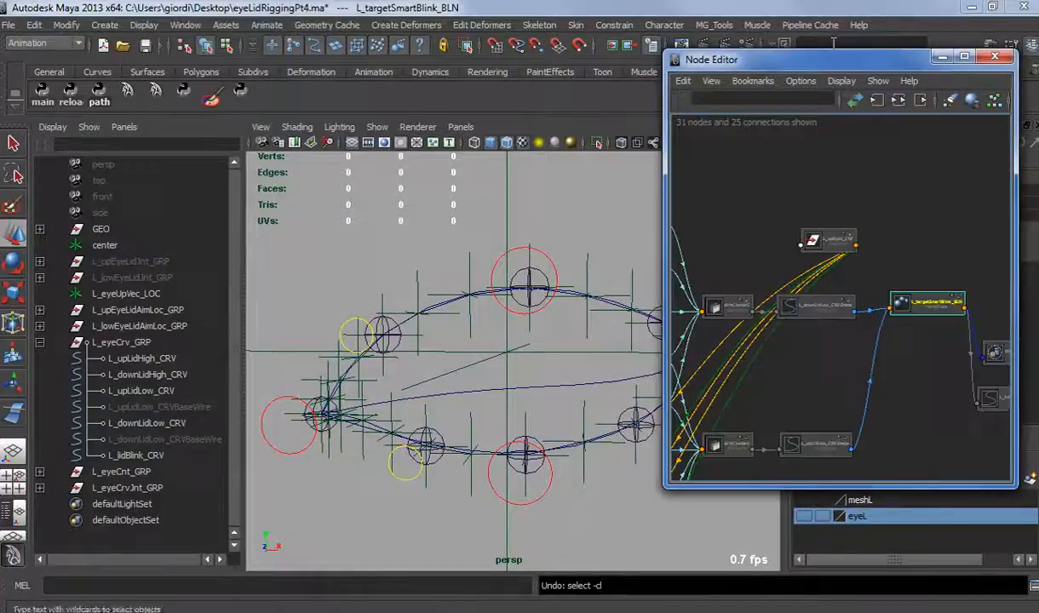
left_click_drag(834, 59, 273, 80)
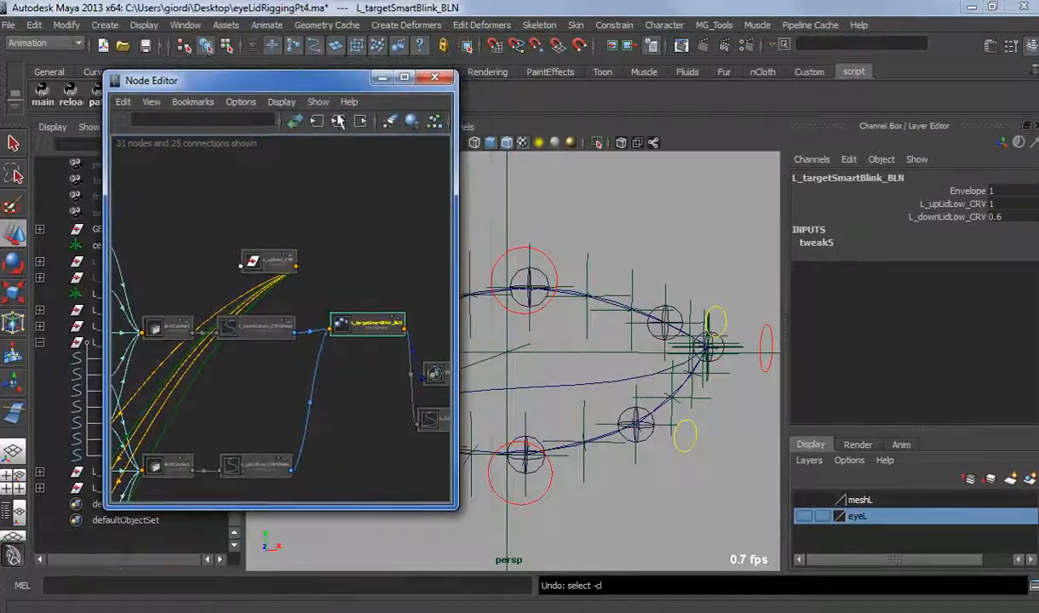
Add a keyable float attribute named smartBlinkHeigth to L_upEye1_CNT with a minimum of 0 and a maximum of 1.
left_click(510, 247)
left_click(848, 159)
left_click(831, 274)
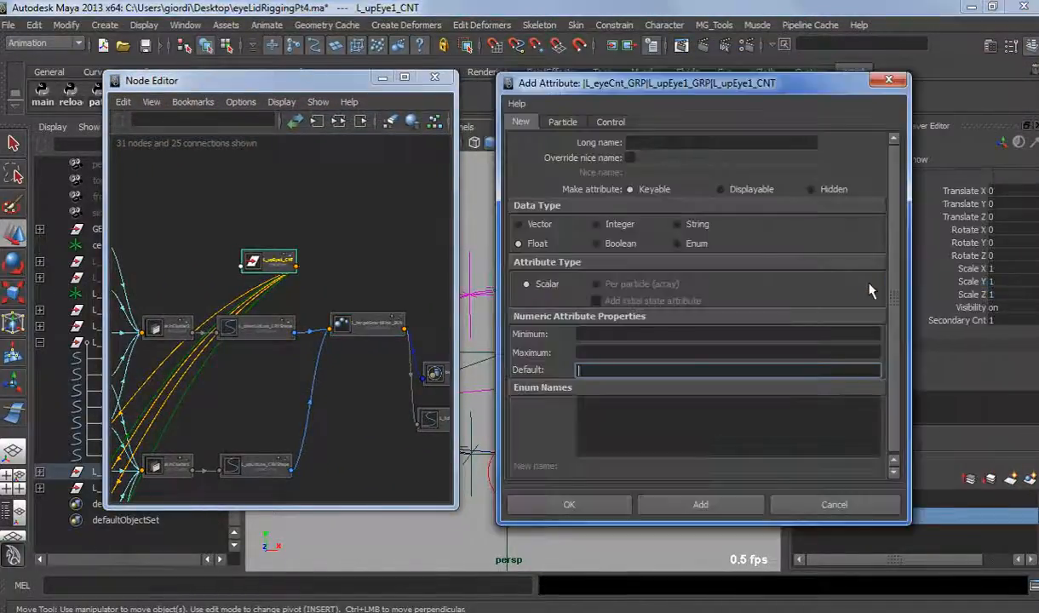
left_click(663, 143)
type("smart")
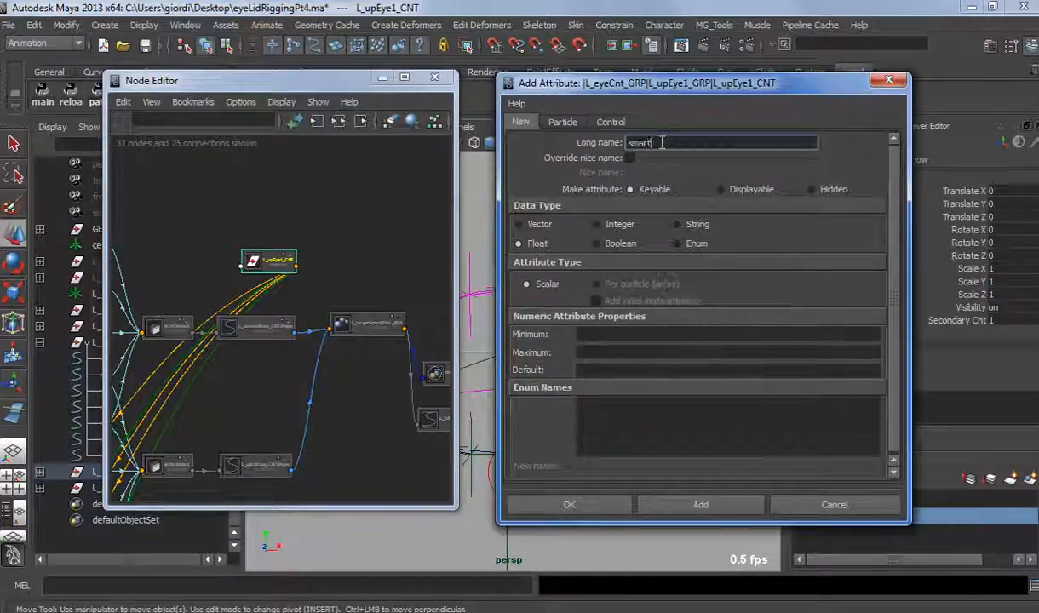
type("Blink")
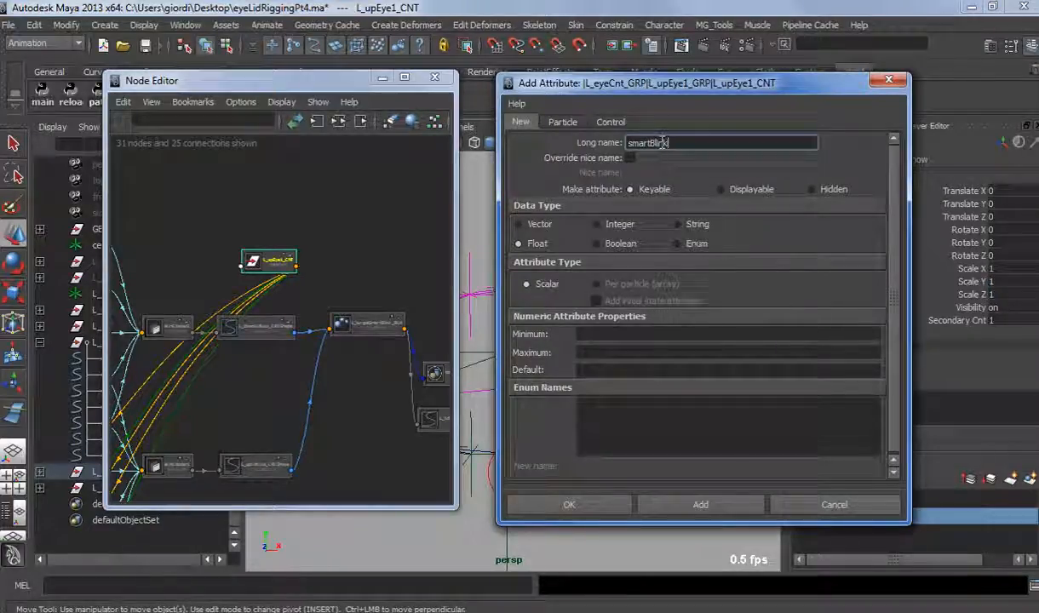
type("Height")
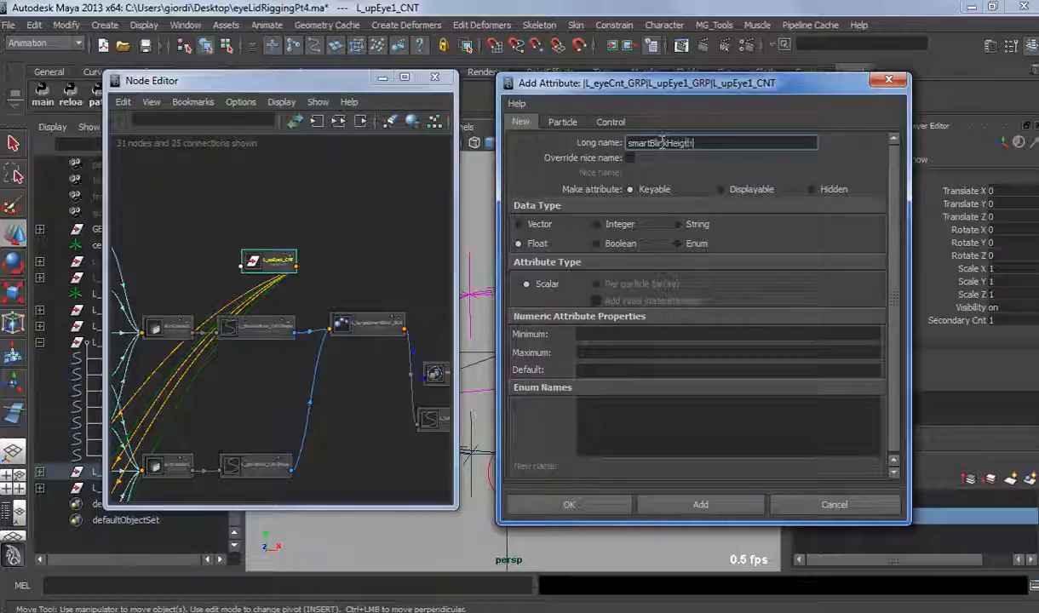
key("Tab")
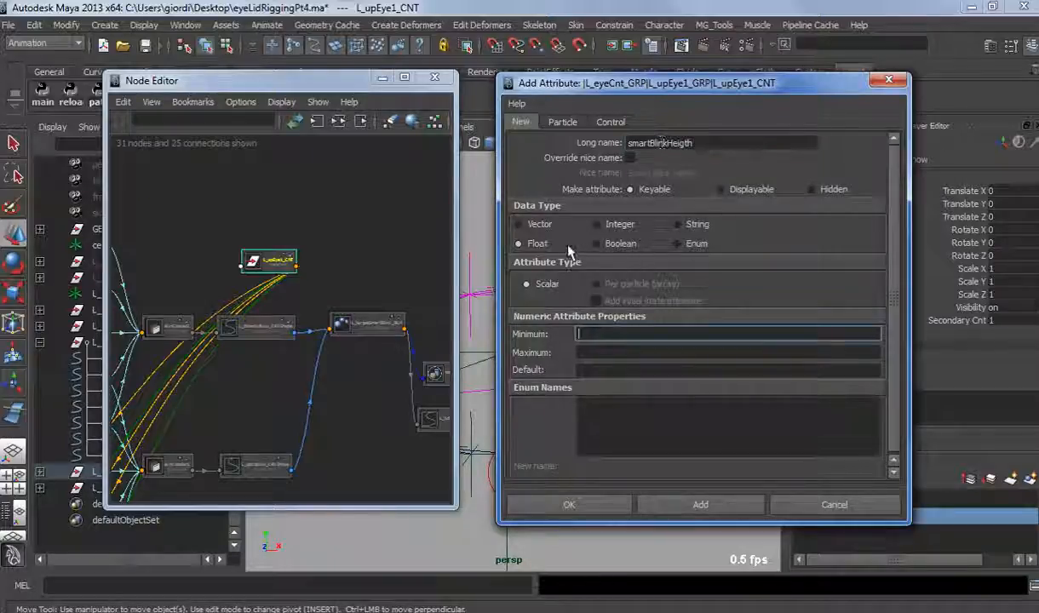
type("0")
key("Tab")
type("1")
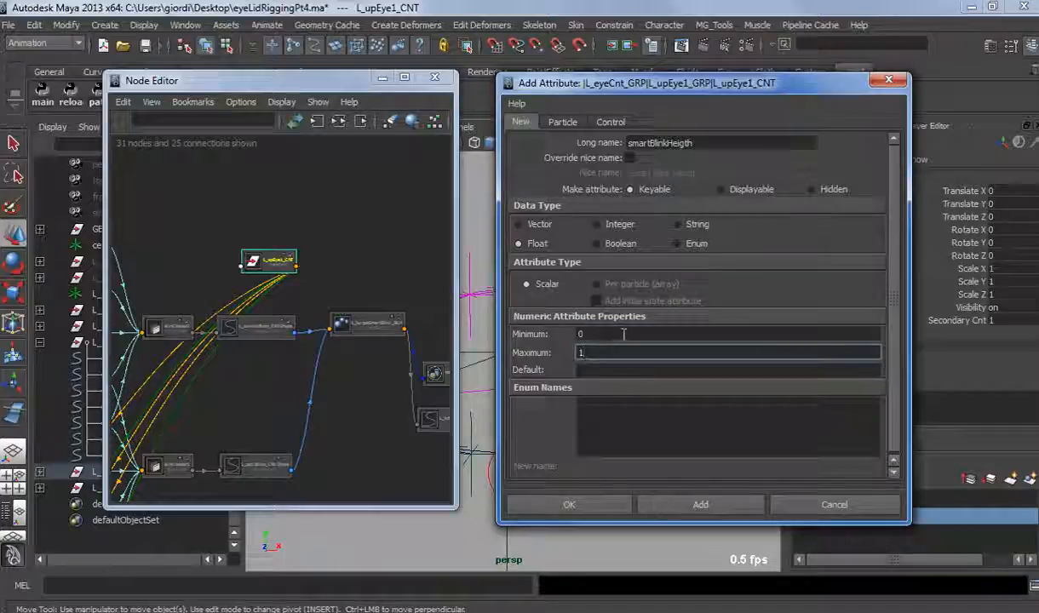
key("Return")
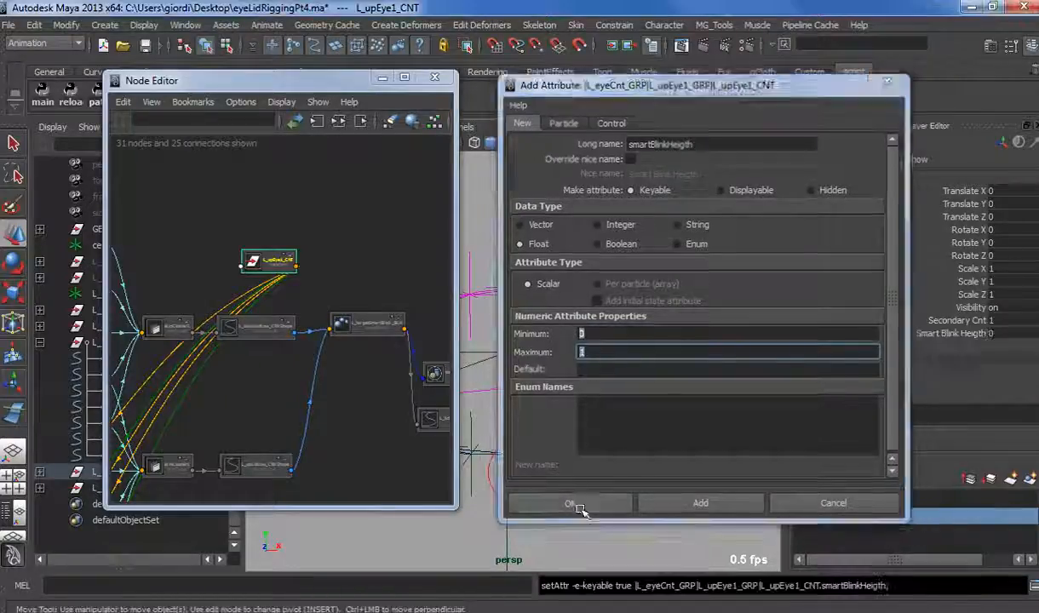
left_click(569, 505)
Try opposing weights on L_targetSmartBlink_BLN, ending at 0.4 for L_upLidLow_CRV and 0.8 for L_downLidLow_CRV.
left_click(321, 277)
scroll(324, 274, "up", 3)
middle_click_drag(323, 274, 262, 246, "alt")
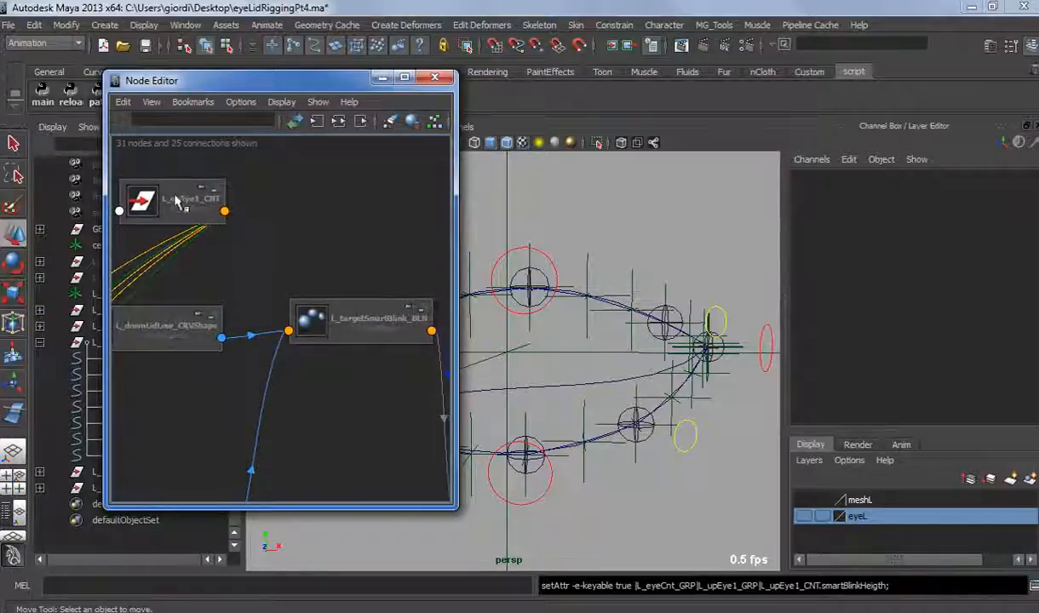
left_click(548, 256)
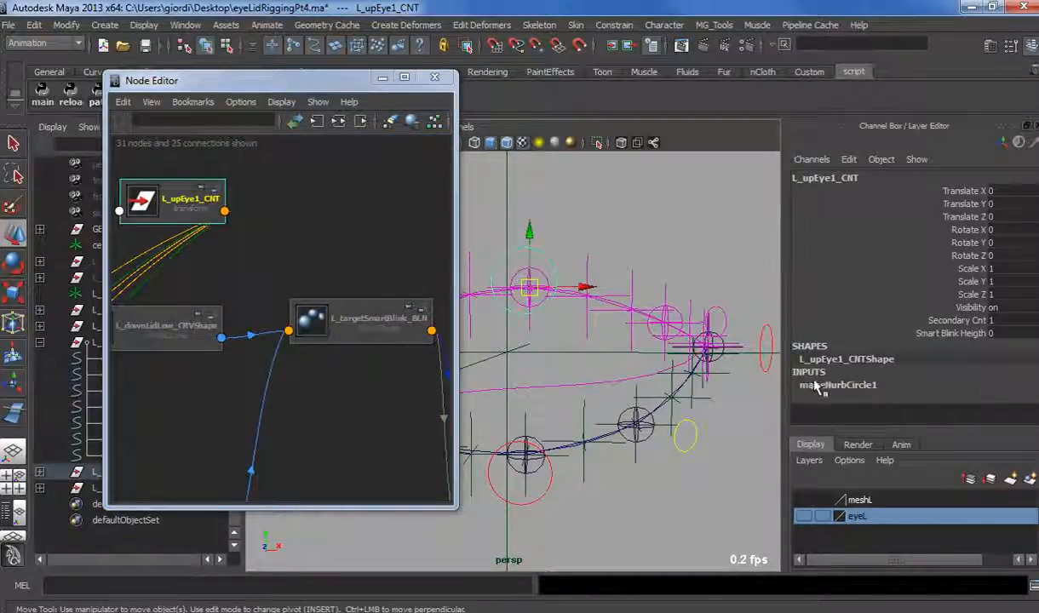
left_click(331, 325)
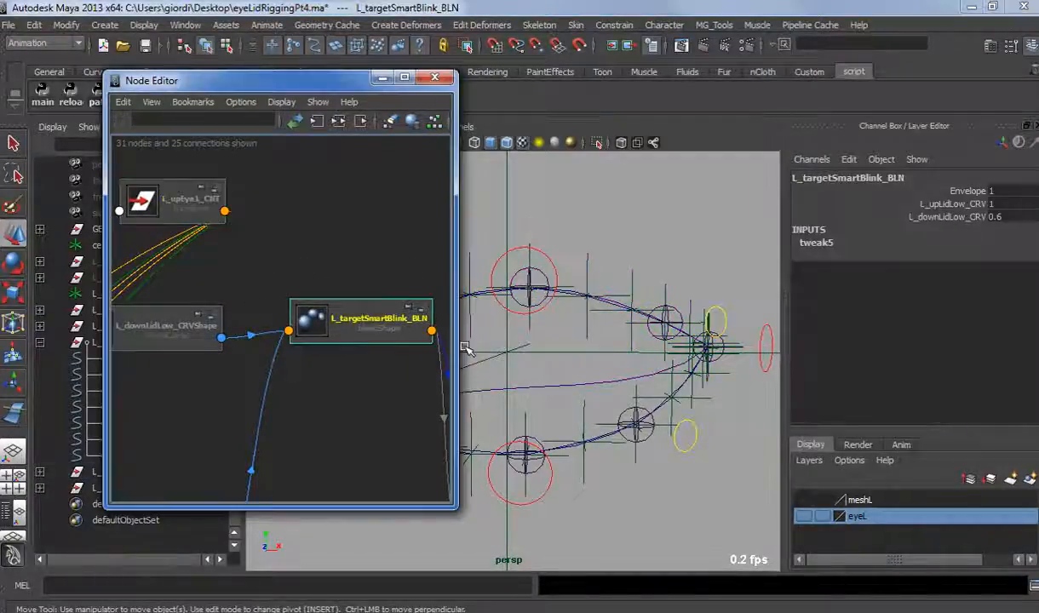
left_click(997, 218)
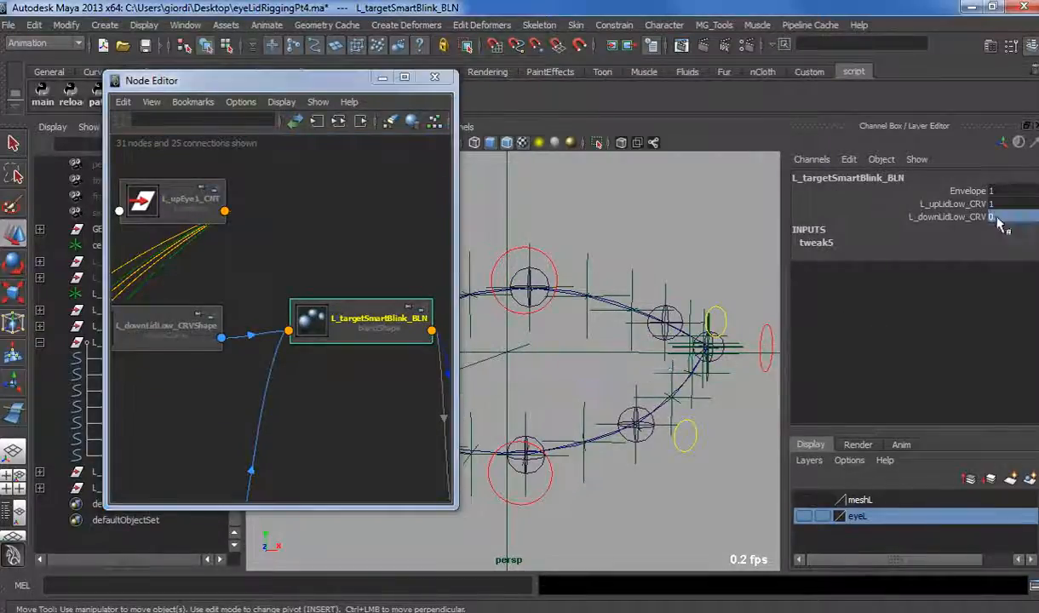
left_click(937, 205)
middle_click_drag(756, 206, 738, 207)
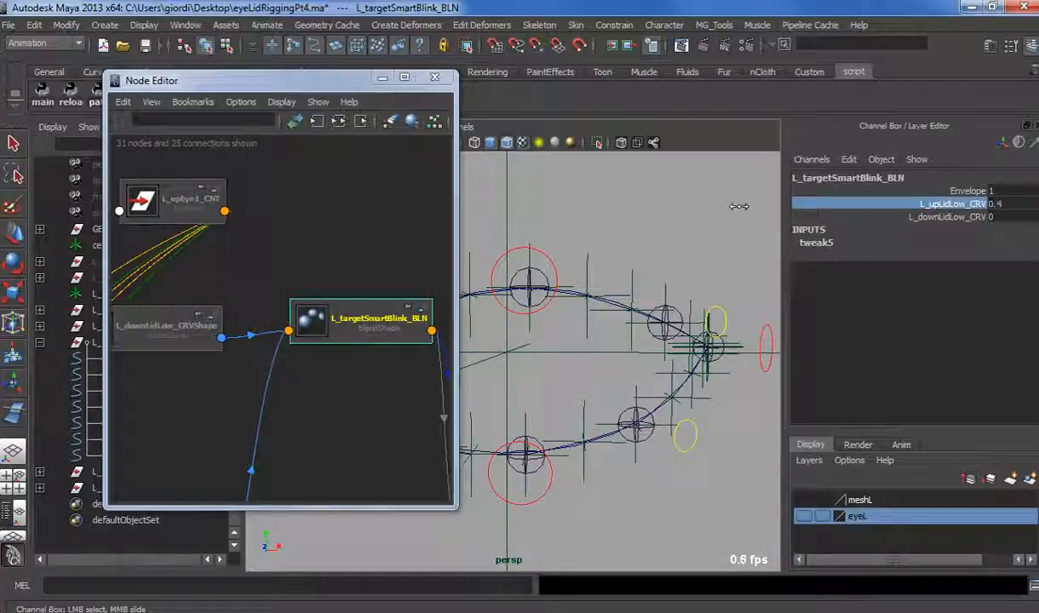
left_click(966, 218)
middle_click_drag(677, 224, 720, 232)
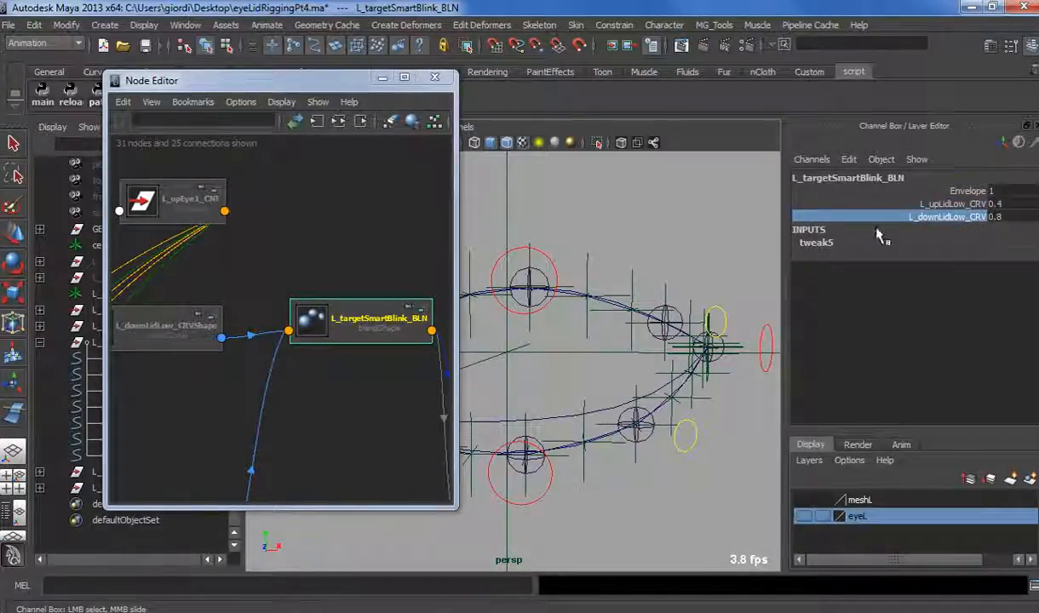
Connect the Smart Blink Heigth attribute of L_upEye1_CNT to the L_upLidLow_CRV weight of L_targetSmartBlink_BLN.
left_click(225, 211)
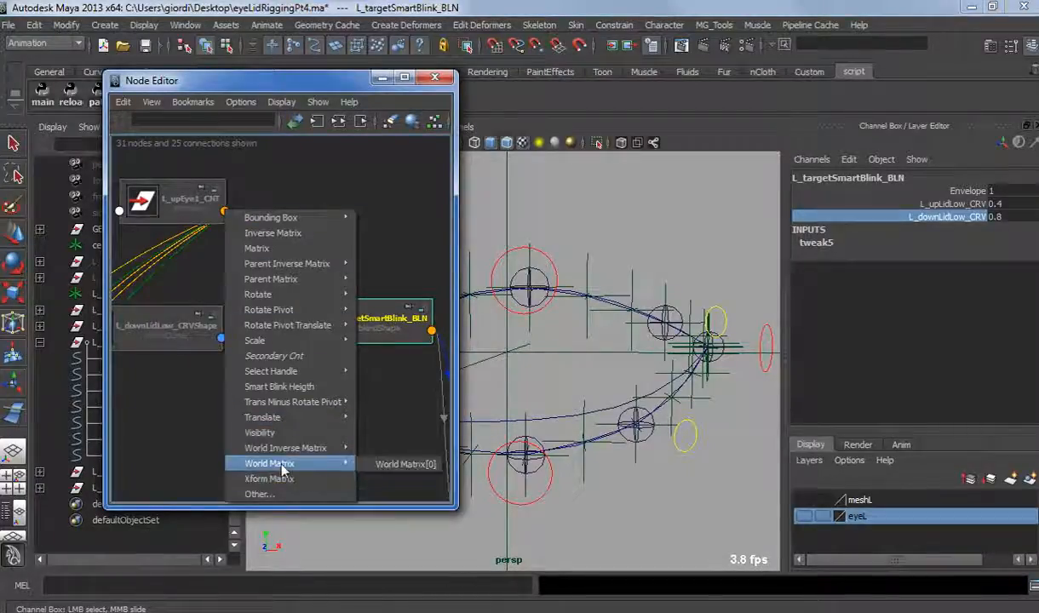
left_click(286, 387)
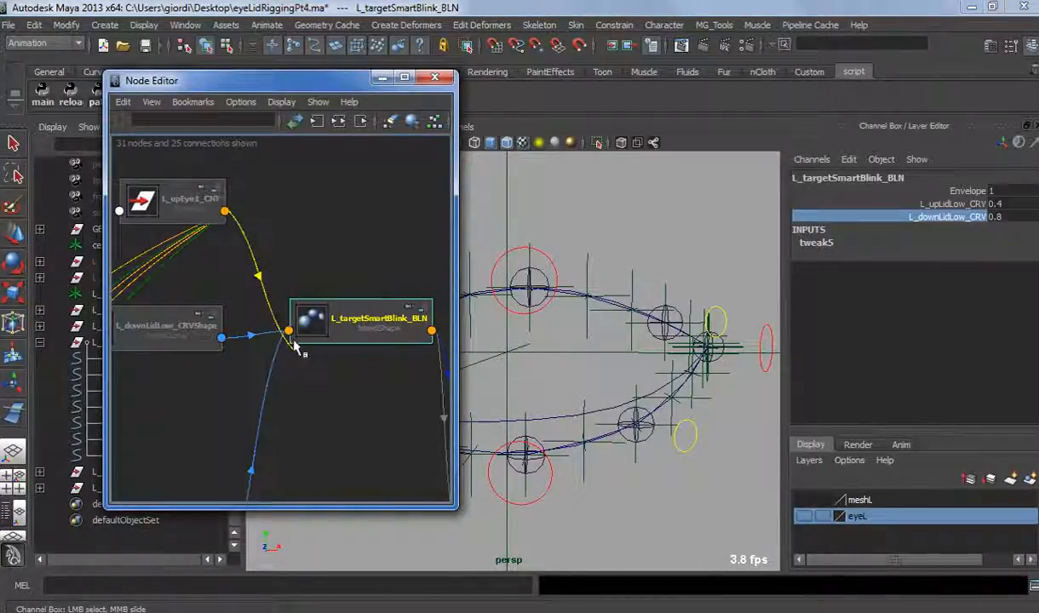
left_click(289, 337)
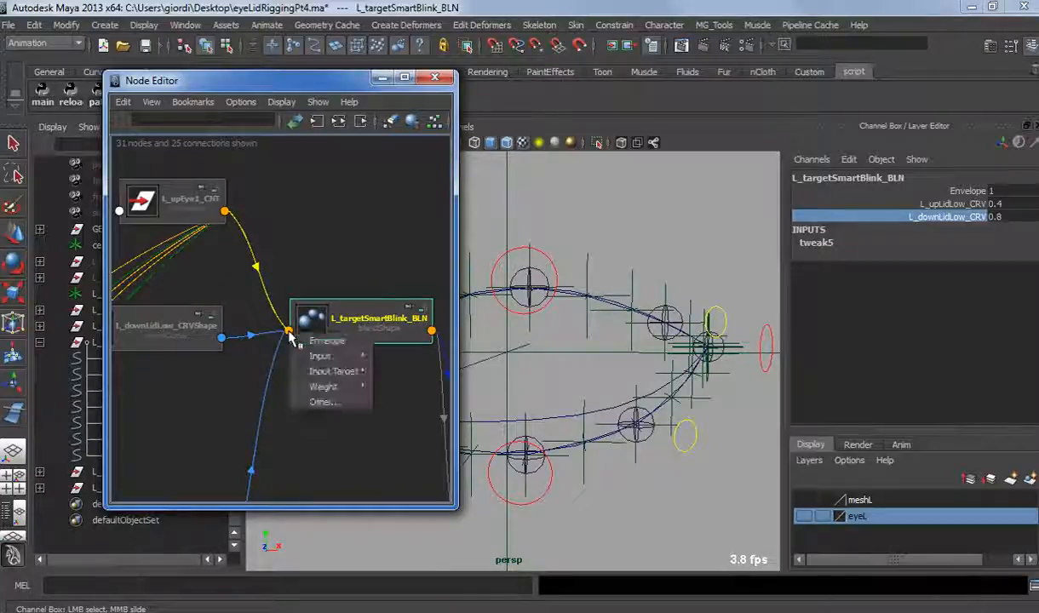
mouse_move(332, 388)
left_click(386, 389)
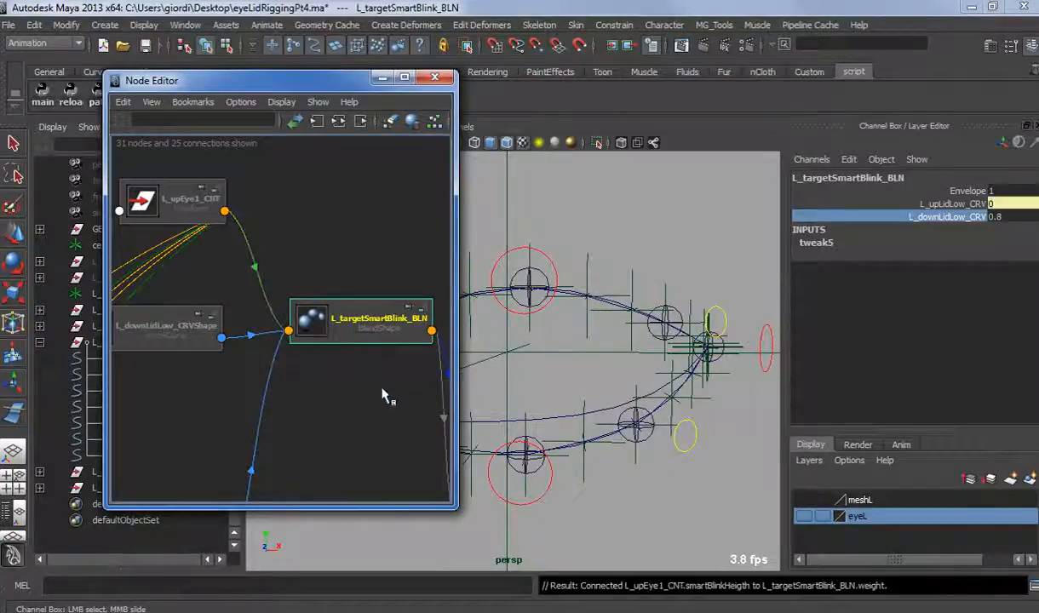
Create a reverse node in the node graph above L_targetSmartBlink_BLN.
left_click(358, 229)
key("Tab")
type("reverse")
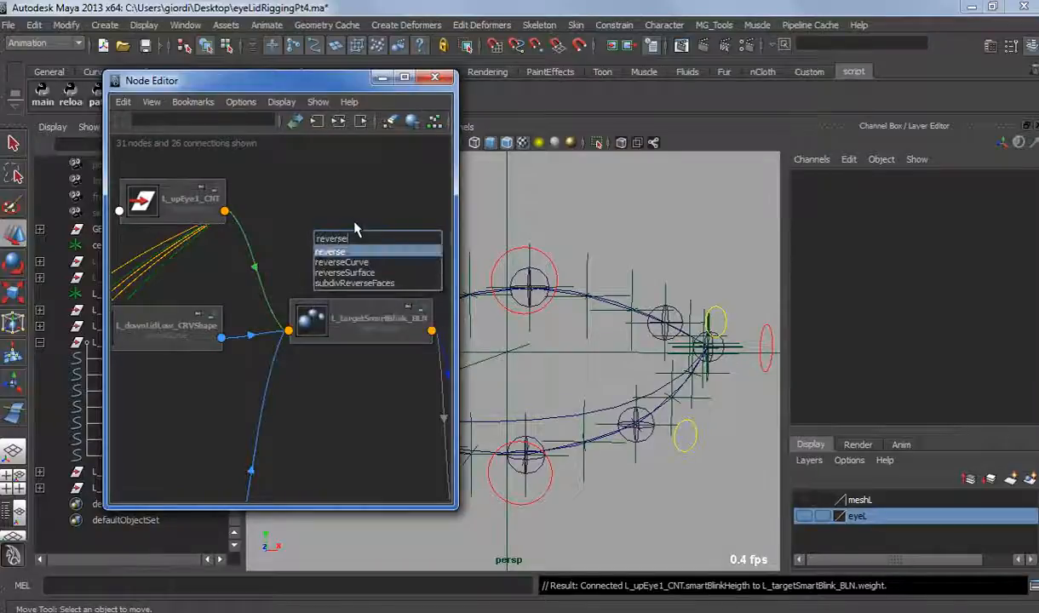
key("Return")
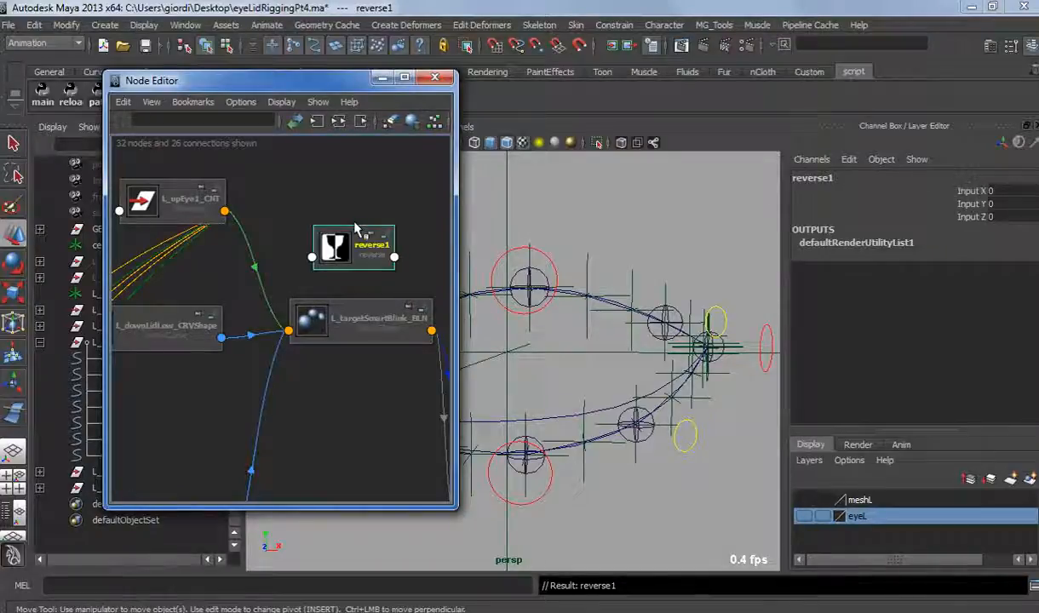
Connect the Smart Blink Heigth attribute of L_upEye1_CNT to Input X of the reverse node.
left_click(224, 212)
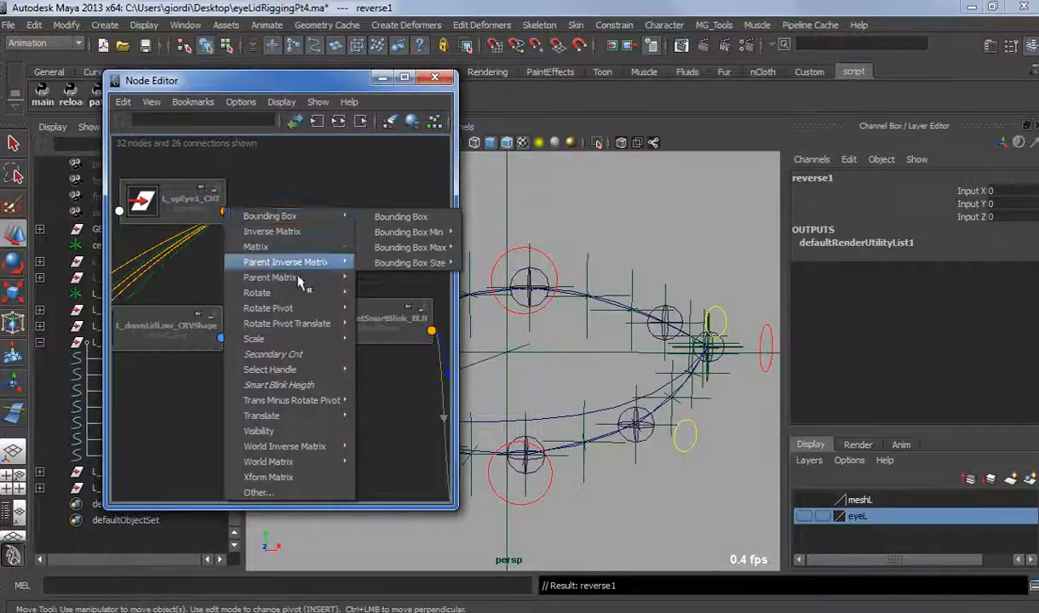
left_click(282, 385)
left_click(311, 258)
mouse_move(338, 269)
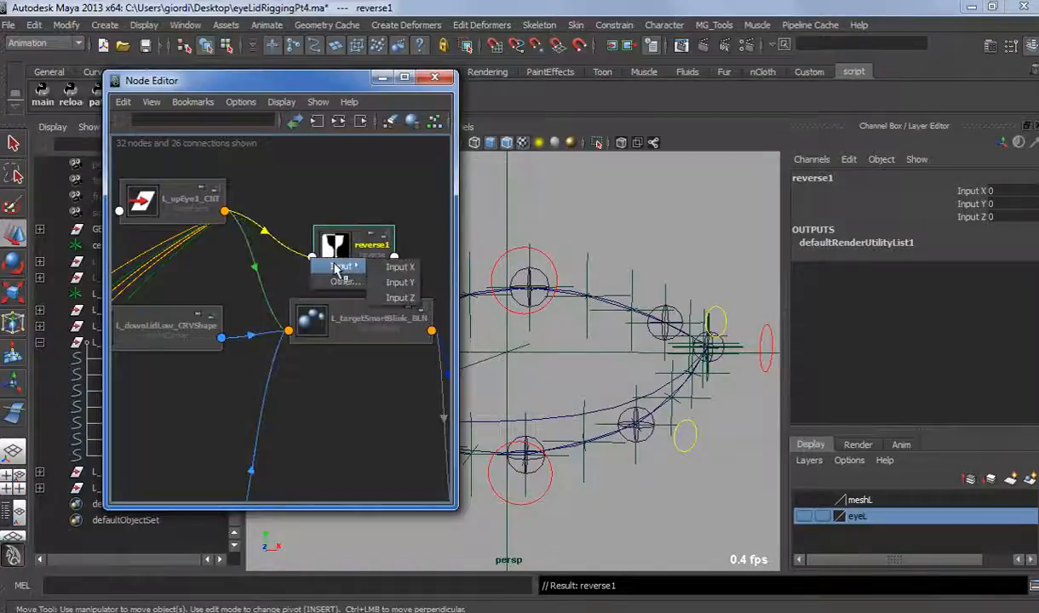
left_click(399, 266)
Reposition the reverse node and connect its Output X to the L_downLidLow_CRV weight of L_targetSmartBlink_BLN.
left_click_drag(379, 254, 367, 242)
left_click(384, 247)
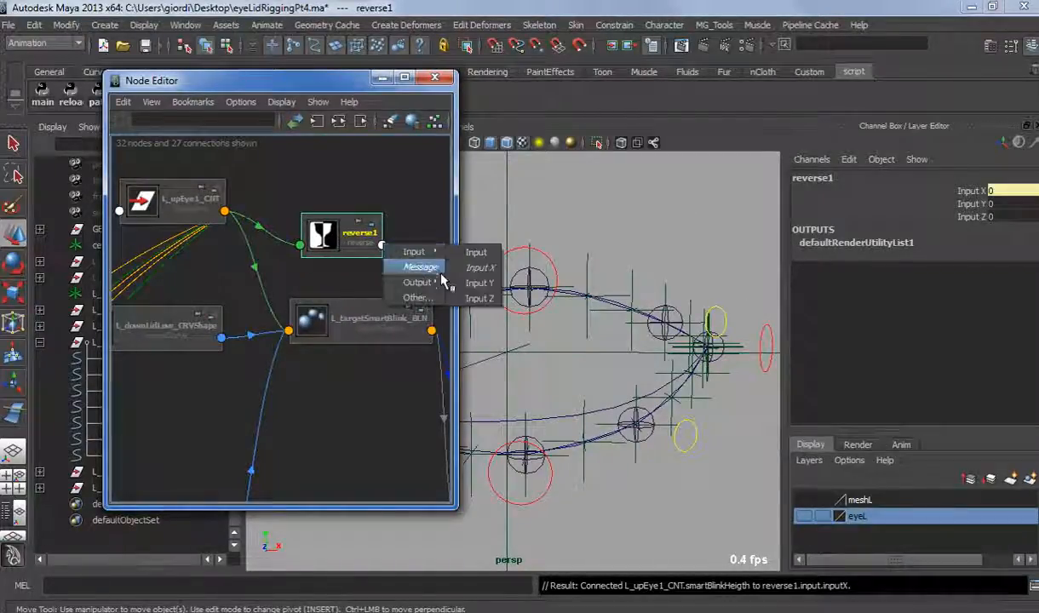
left_click(424, 283)
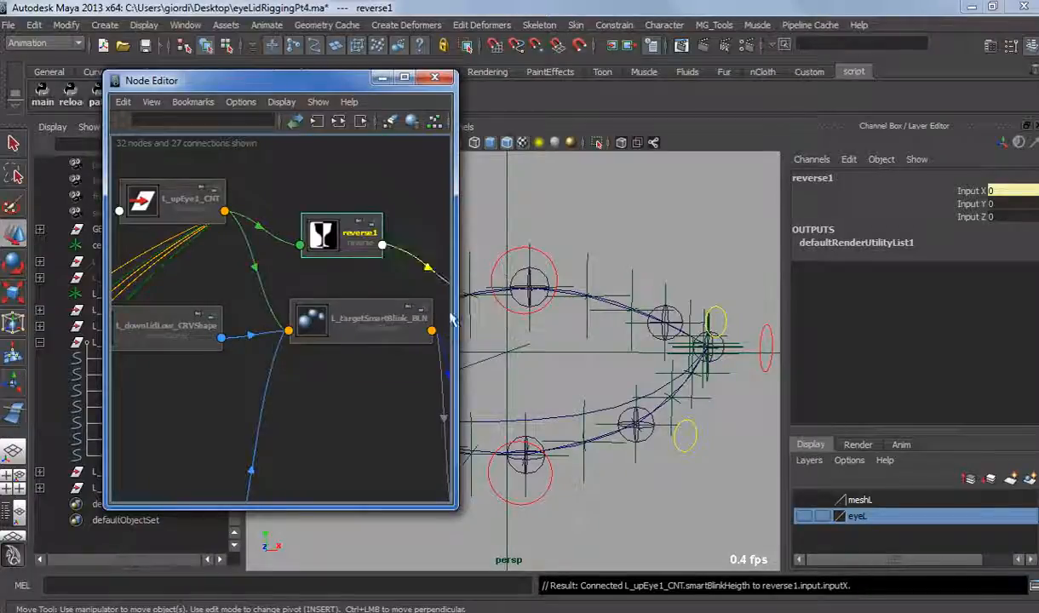
left_click(288, 332)
mouse_move(328, 387)
left_click(406, 403)
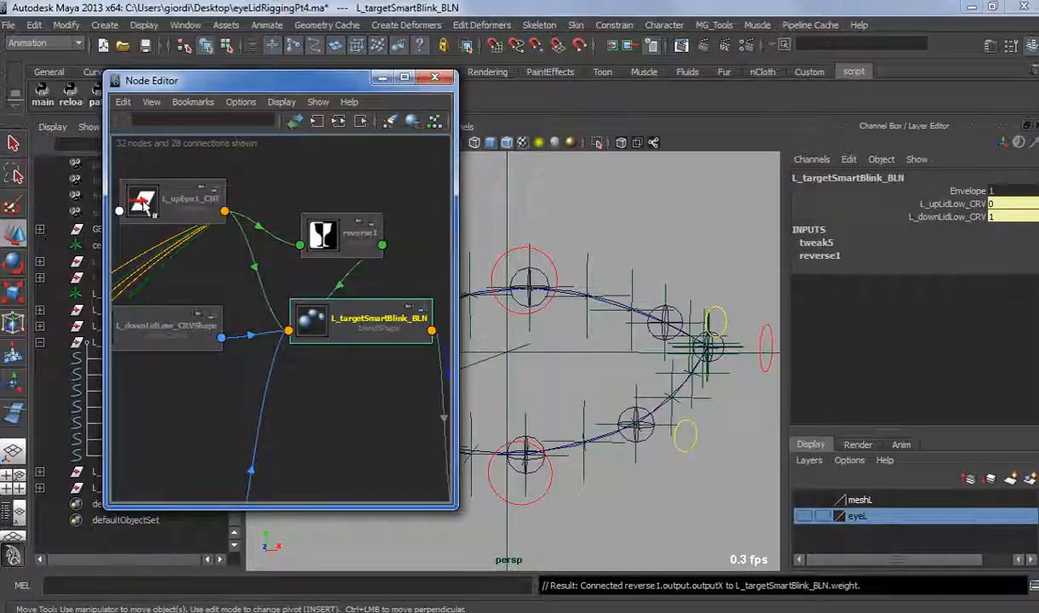
Set Smart Blink Heigth on L_upEye1_CNT to 1 and check the curve weights of L_targetSmartBlink_BLN.
left_click(552, 281)
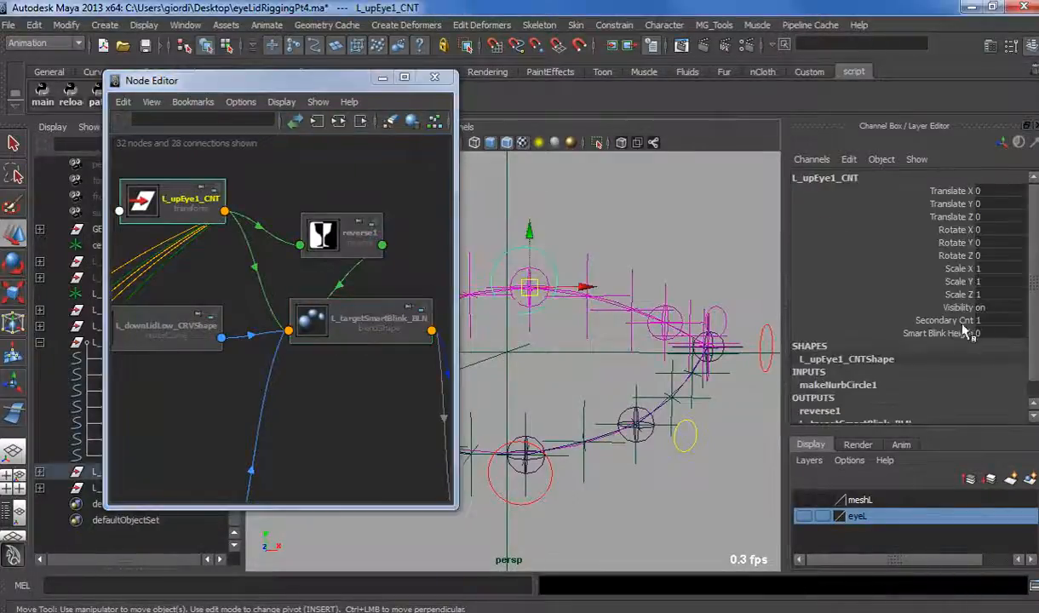
left_click(960, 323)
left_click(939, 336)
middle_click_drag(588, 269, 595, 269)
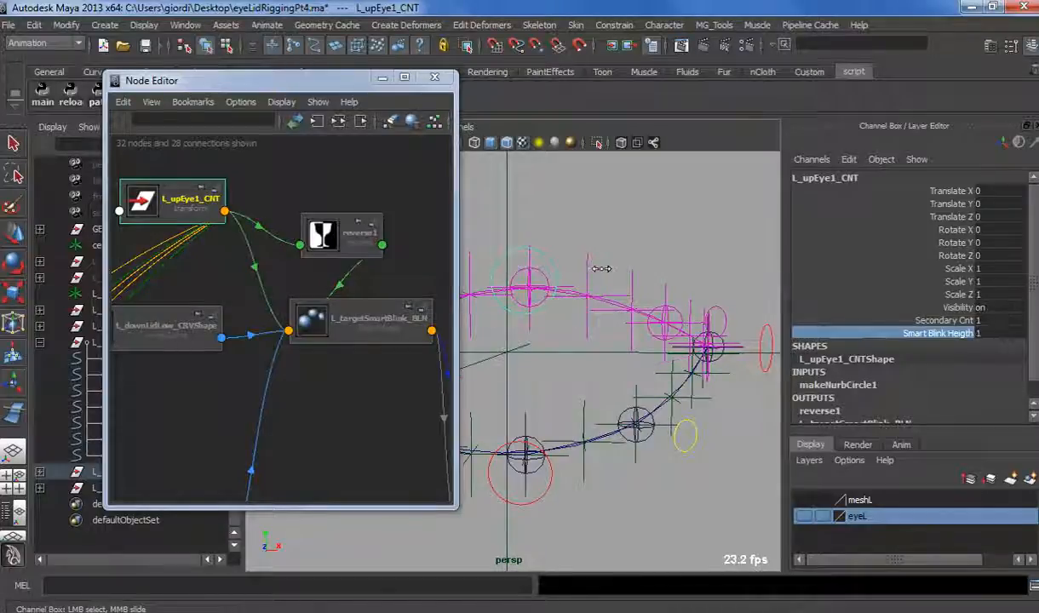
left_click(370, 322)
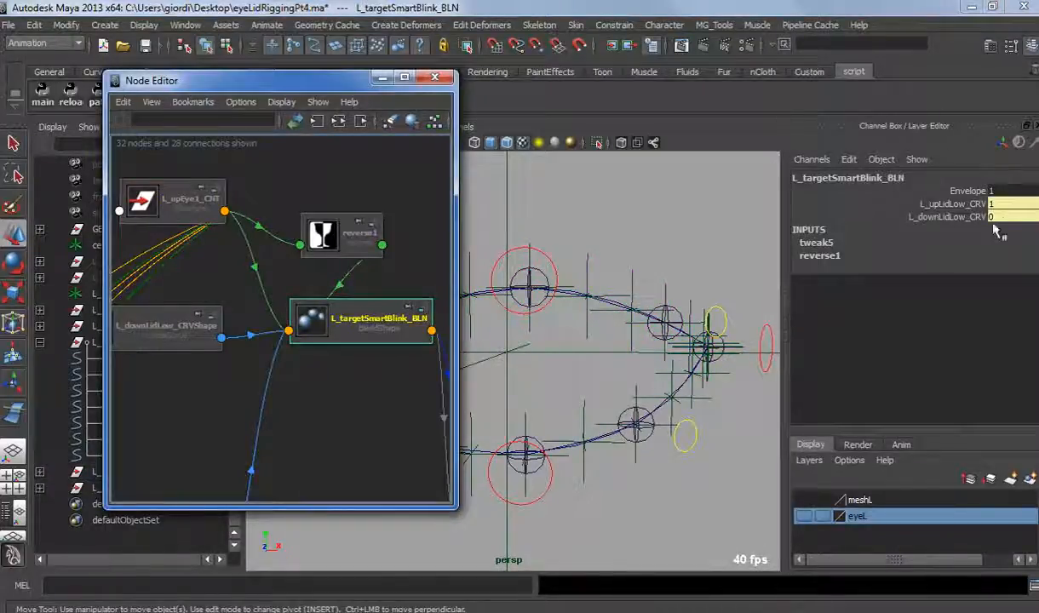
Set Smart Blink Heigth on L_upEye1_CNT to 0.5 and check the reverse node's input and the L_targetSmartBlink_BLN weights.
left_click(507, 249)
double_click(986, 334)
type("0.5")
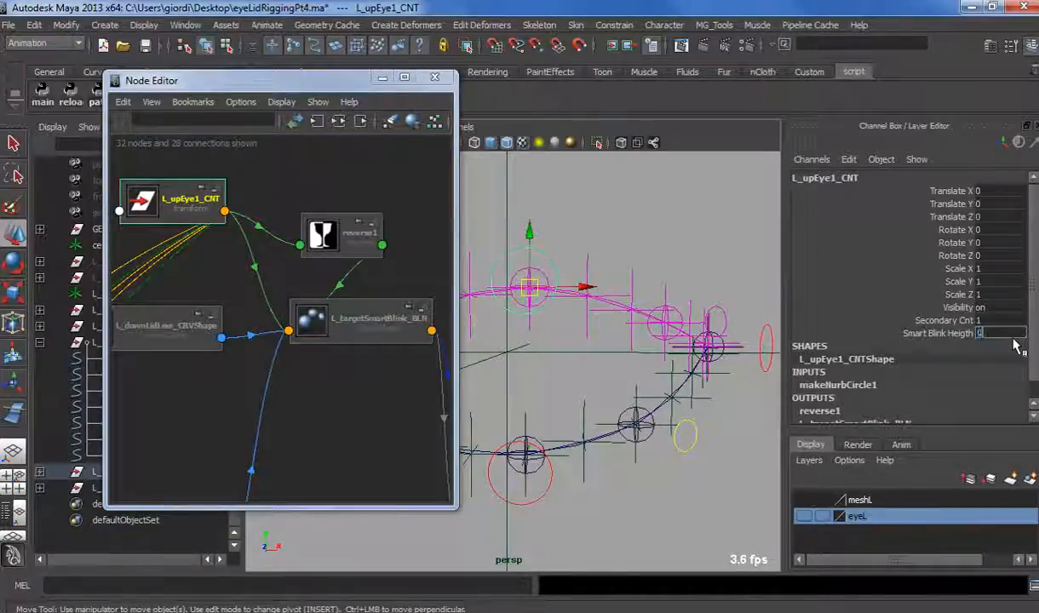
key("Return")
left_click(331, 237)
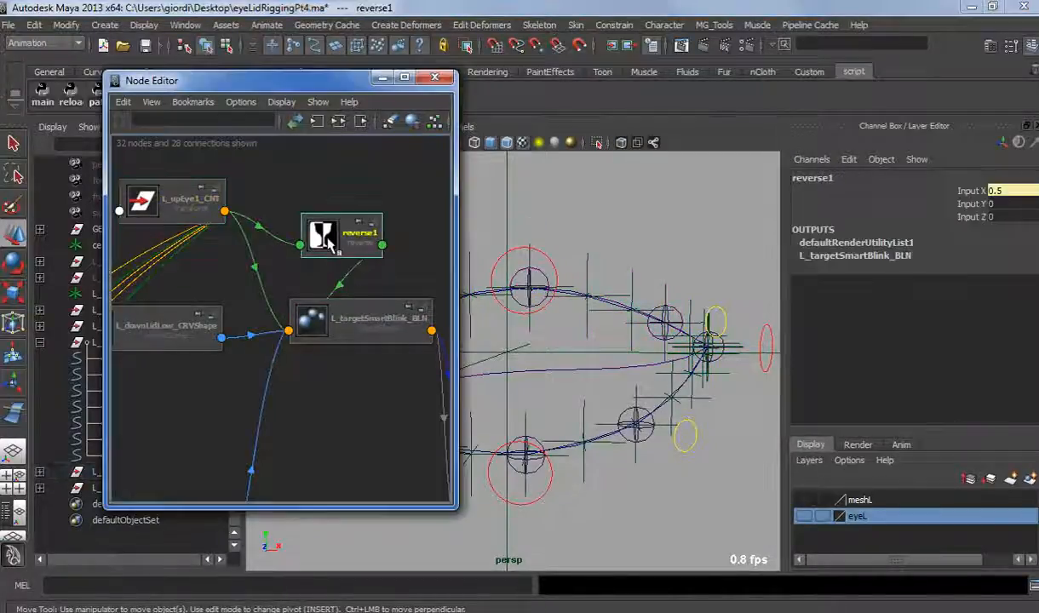
left_click(346, 332)
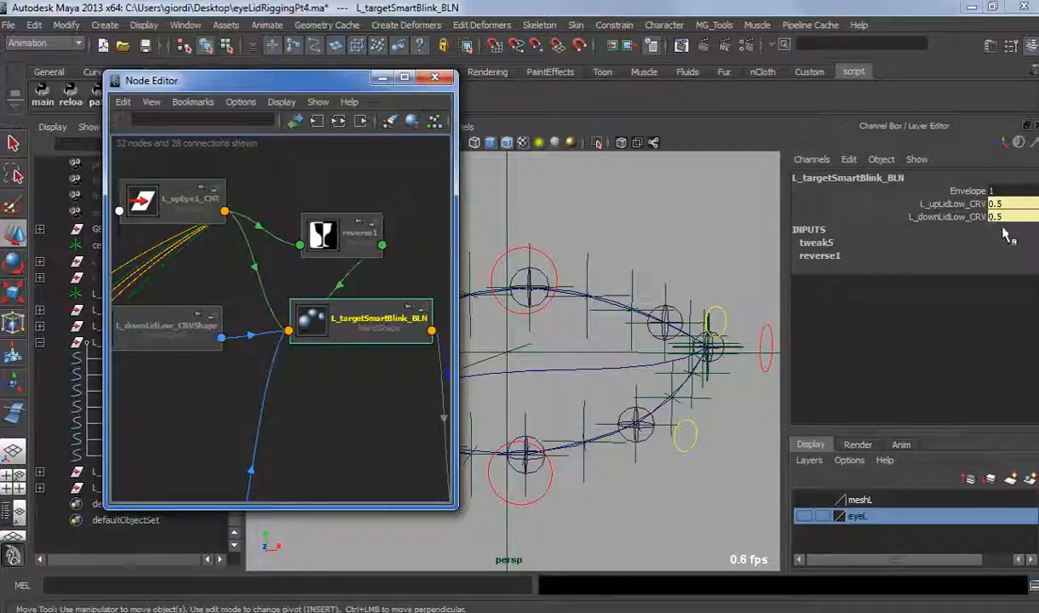
left_click(175, 201)
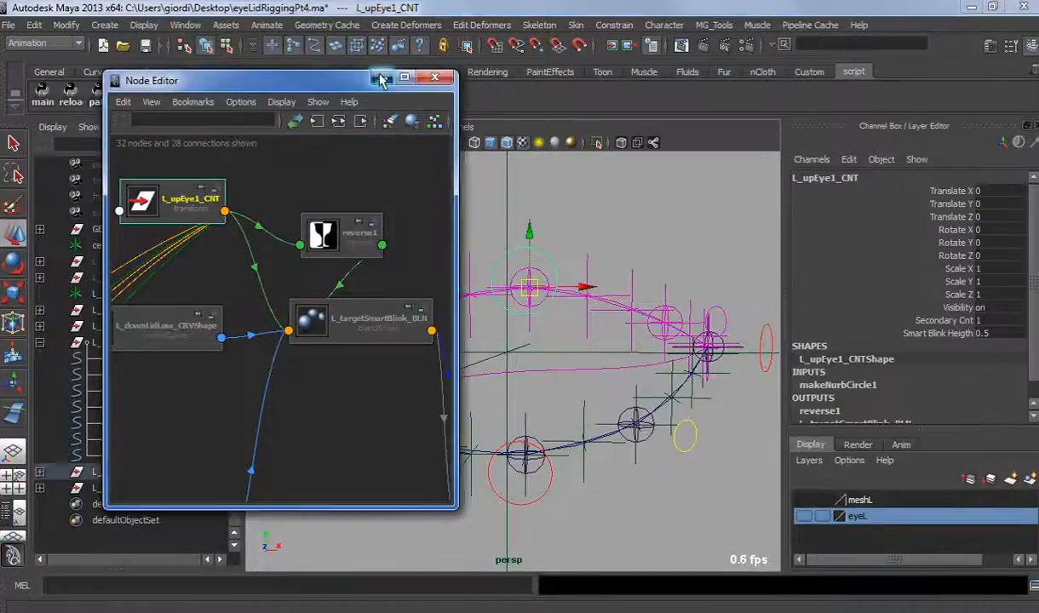
Minimize the Node Editor and scrub L_upEye1_CNT's Smart Blink Heigth to test the blink curve, ending at 0.5.
left_click(382, 77)
left_click(954, 333)
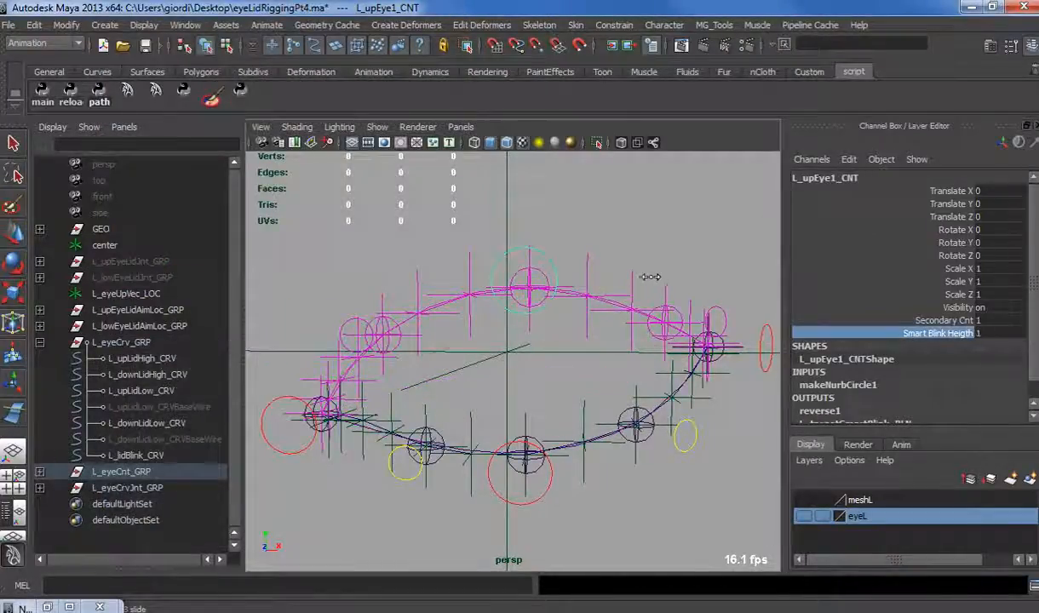
mouse_move(643, 278)
middle_mouse_down()
mouse_move(610, 266)
mouse_move(645, 287)
middle_mouse_up()
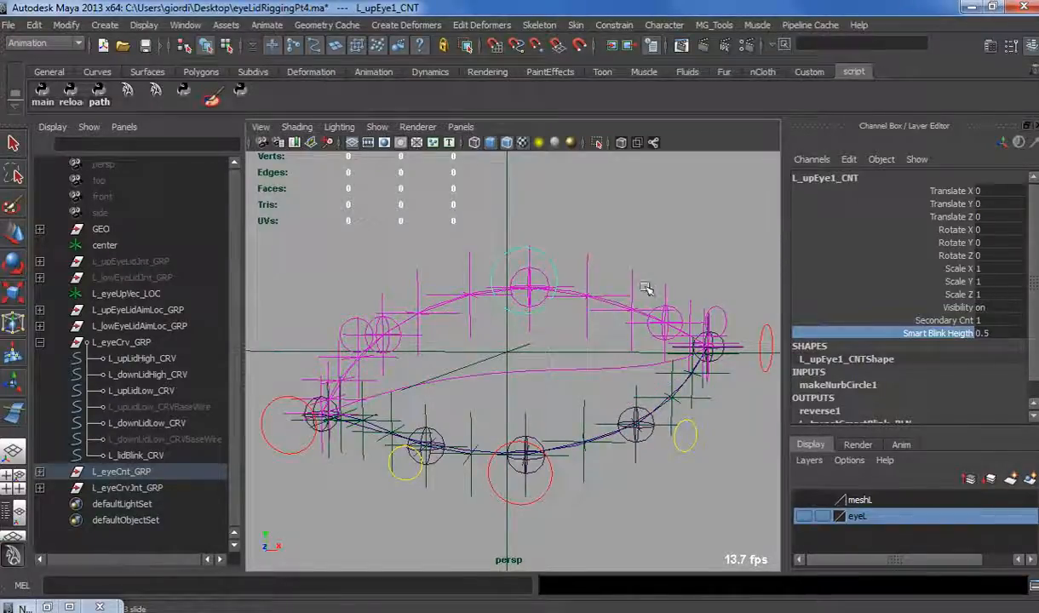
Duplicate the L_upLidHigh_CRV and L_downLidHigh_CRV curves together.
mouse_move(504, 352)
left_mouse_down("alt")
mouse_move(524, 345)
mouse_move(506, 345)
left_mouse_up("alt")
left_click(430, 228)
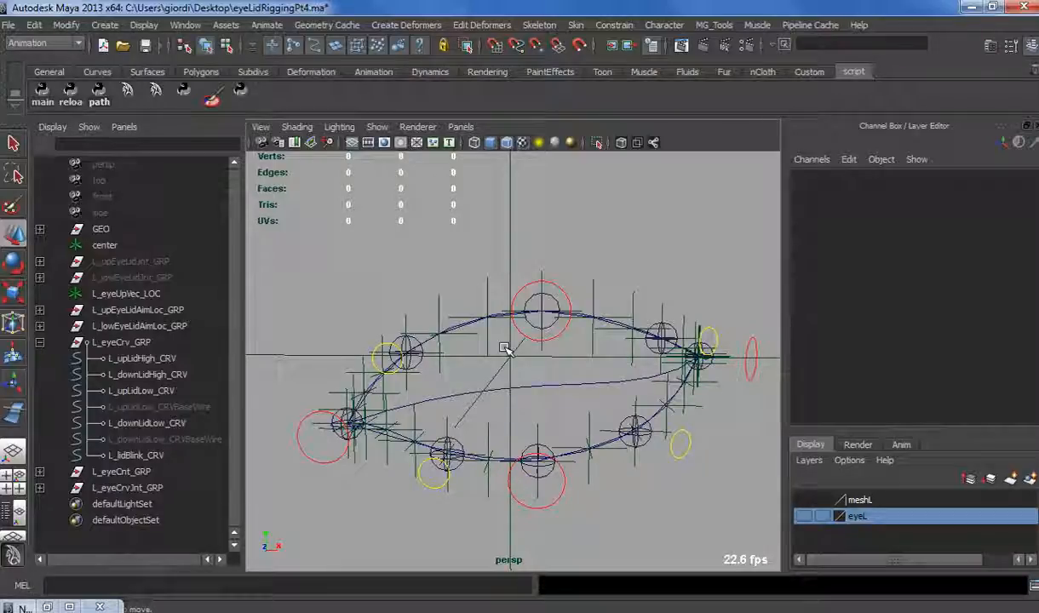
scroll(526, 385, "up", 3)
left_click_drag(531, 392, 534, 378, "alt")
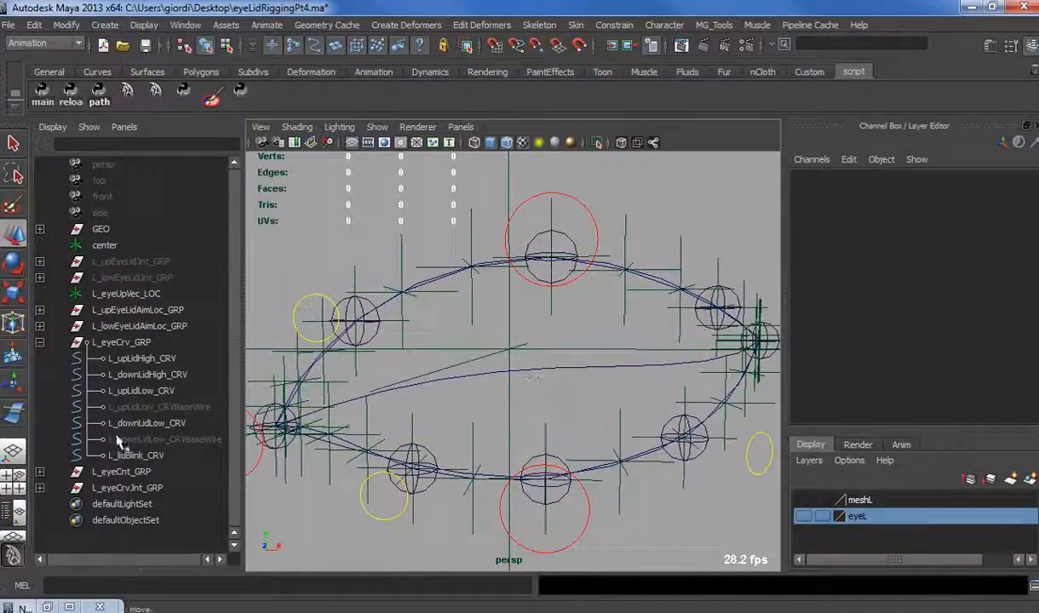
left_click_drag(134, 362, 143, 375)
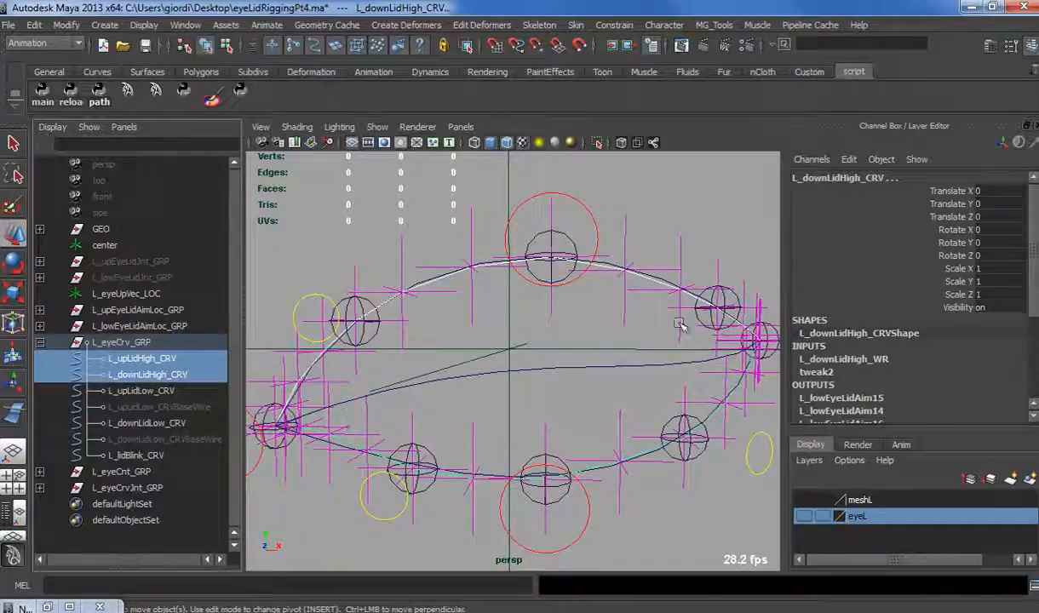
left_click(176, 361)
left_click(160, 374, "shift")
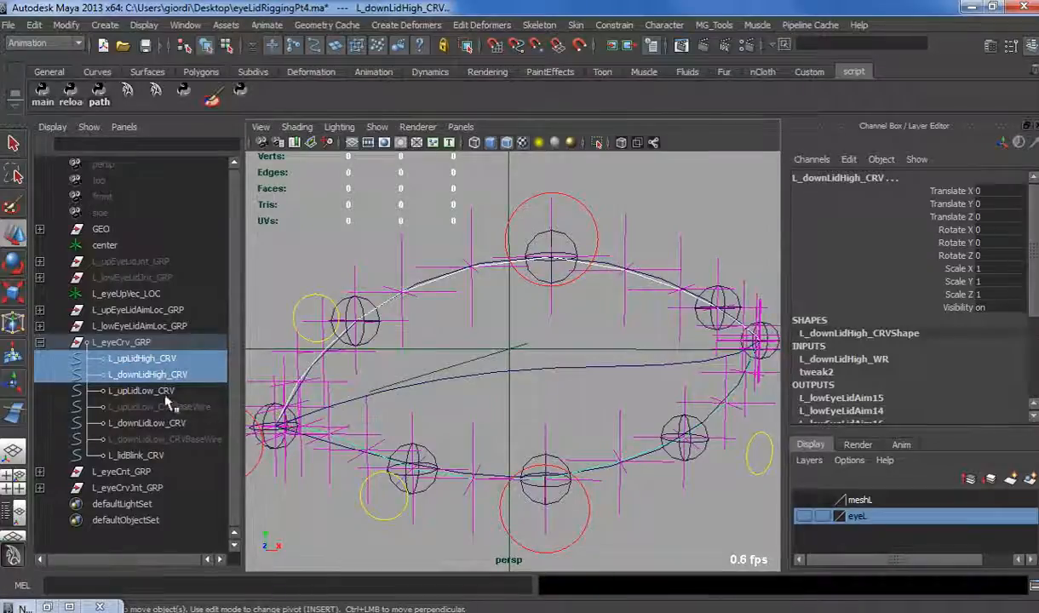
key("ctrl+d")
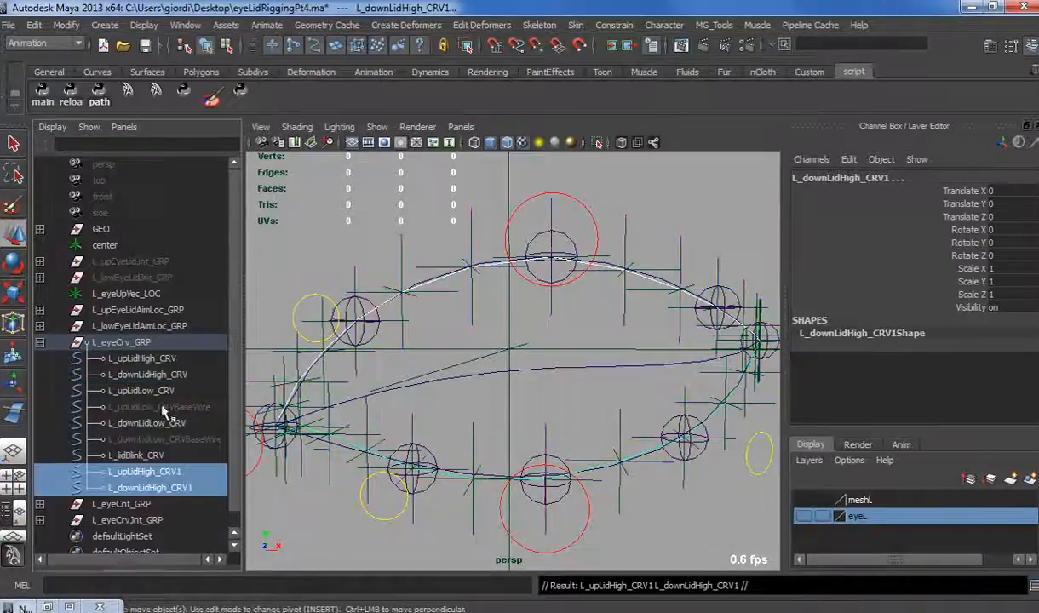
Rename the duplicated upper lid curve L_upLidBlink_CRV.
double_click(137, 471)
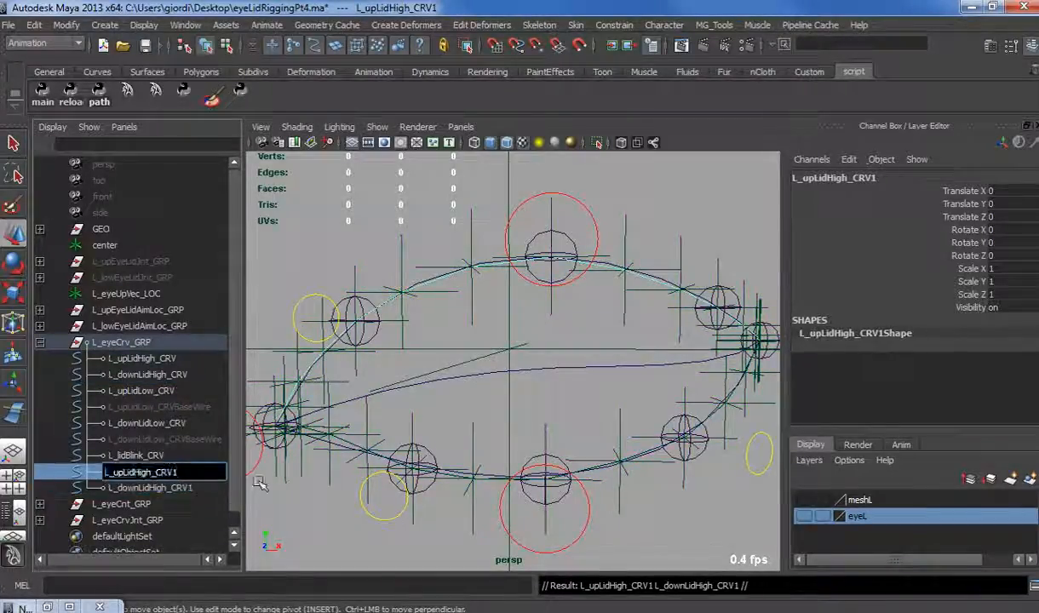
key("Left")
key("shift+Left")
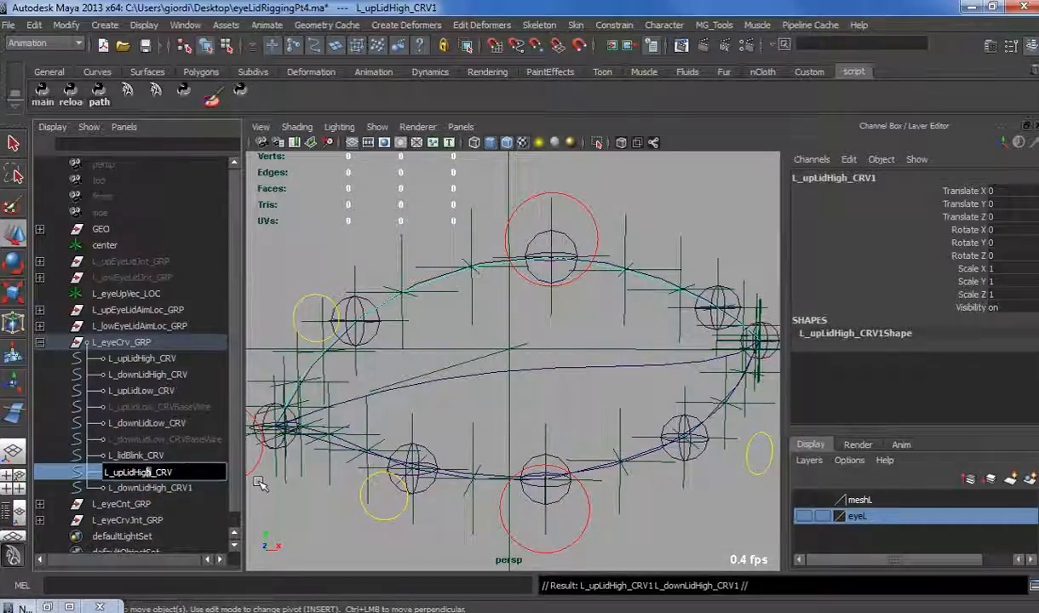
key("shift+Left")
key("shift+Left")
type("Blink")
key("Return")
Rename the duplicated lower lid curve L_downLidBlink_CRV.
double_click(189, 488)
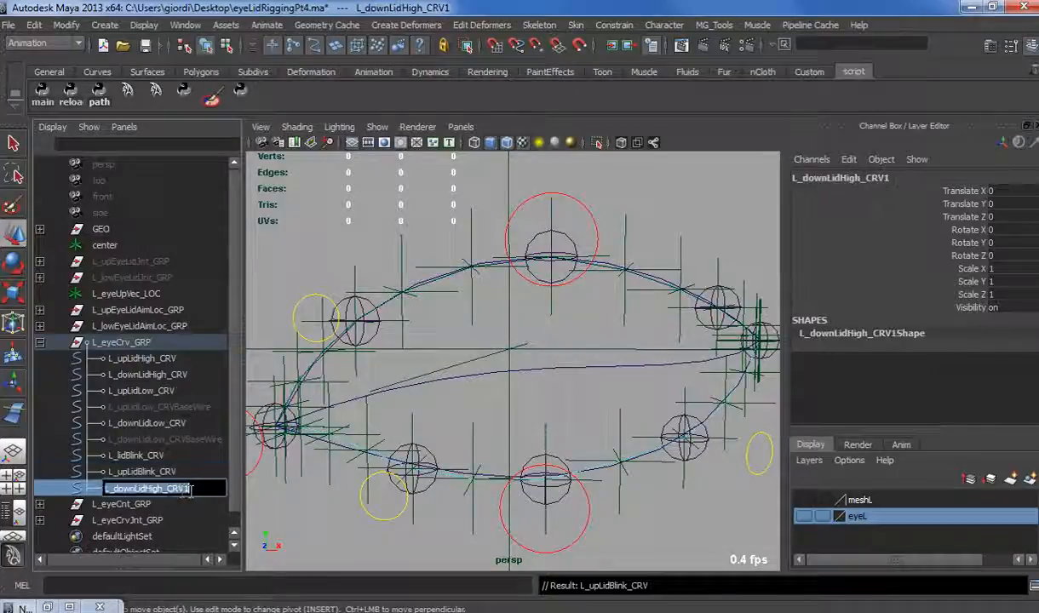
left_click(191, 492)
key("BackSpace")
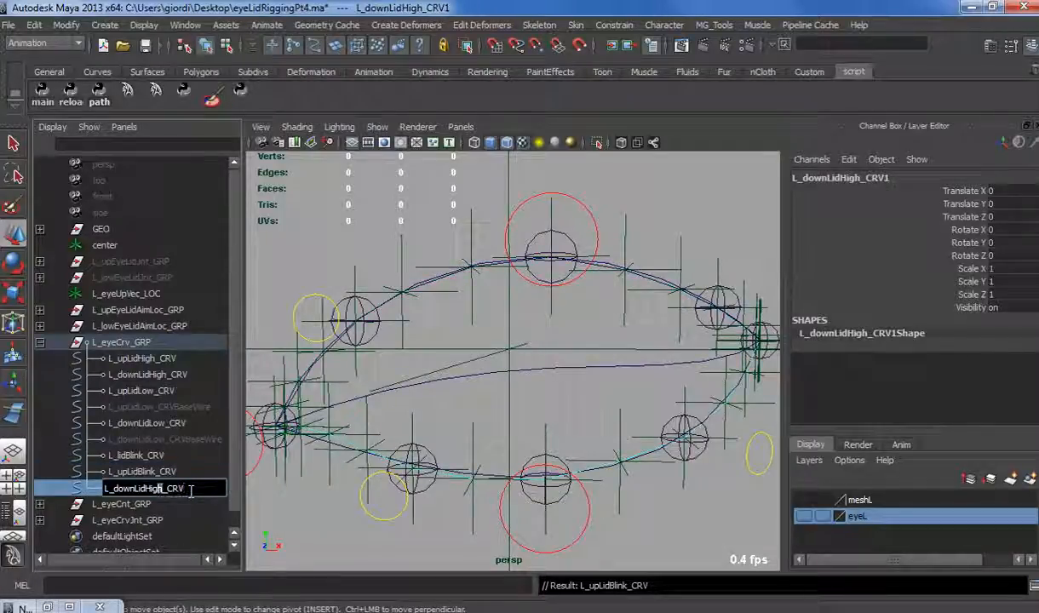
type("Blink")
key("Return")
Set Smart Blink Heigth on L_upEye1_CNT to 1 so the blink curve matches the upper lid.
left_click(584, 207)
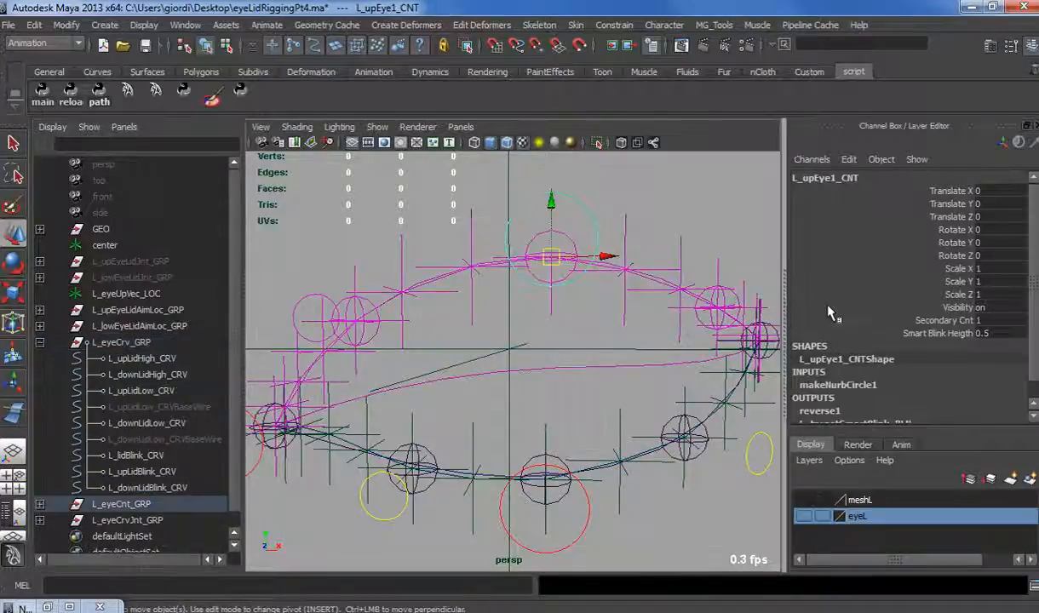
left_click(948, 335)
middle_click_drag(580, 277, 647, 289)
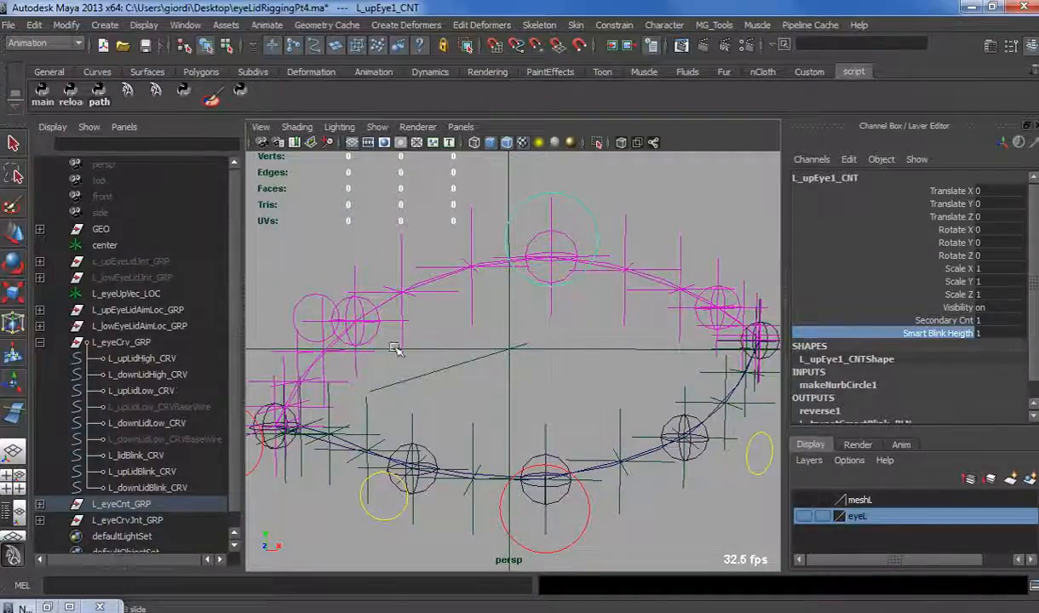
left_click_drag(397, 349, 407, 366, "alt")
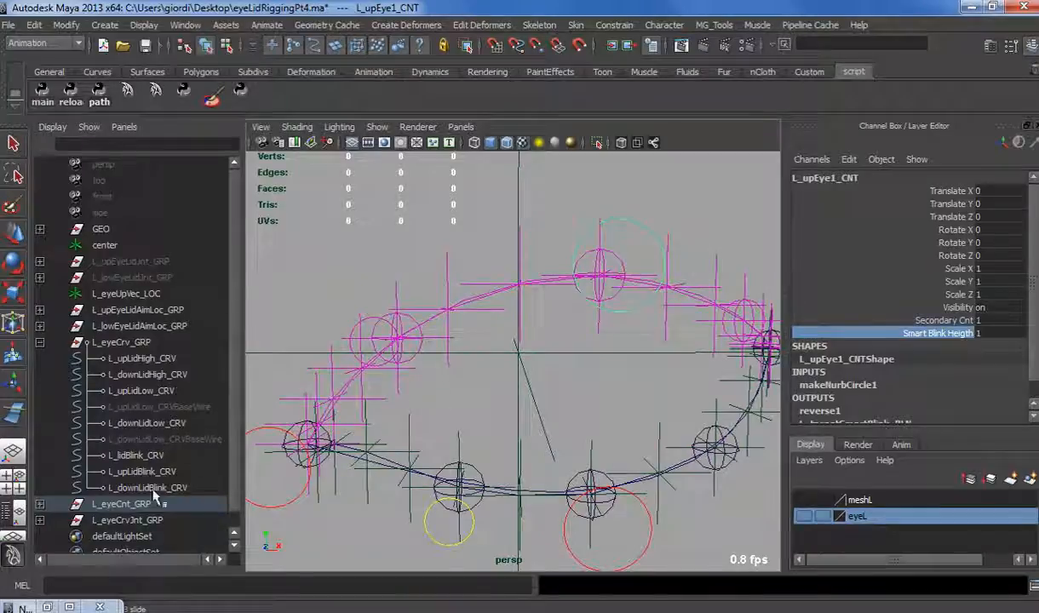
Isolate L_lidBlink_CRV and L_upLidBlink_CRV in the perspective view.
left_click(134, 455)
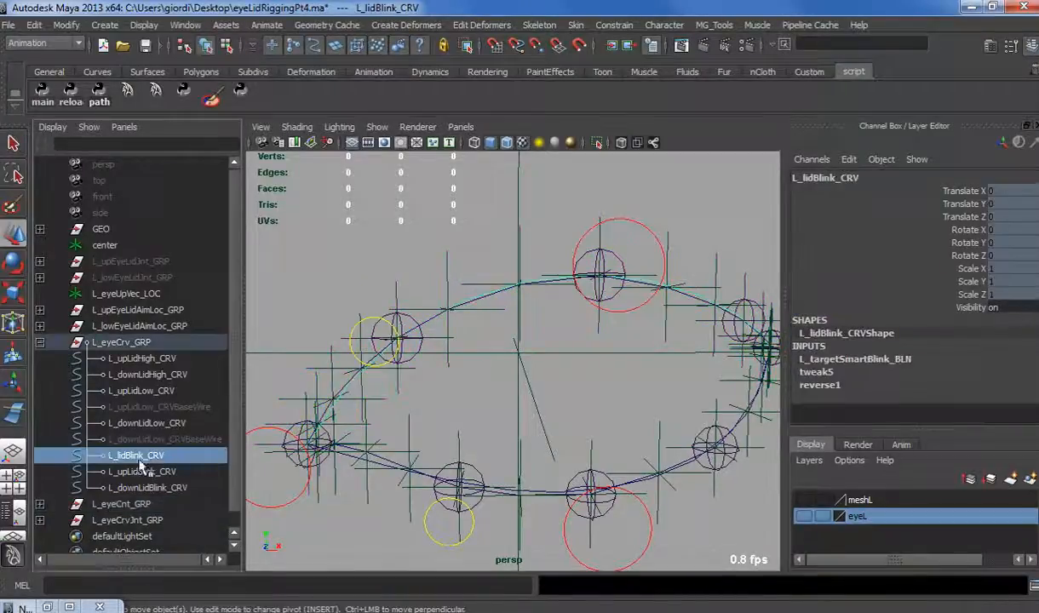
left_click(144, 472, "ctrl")
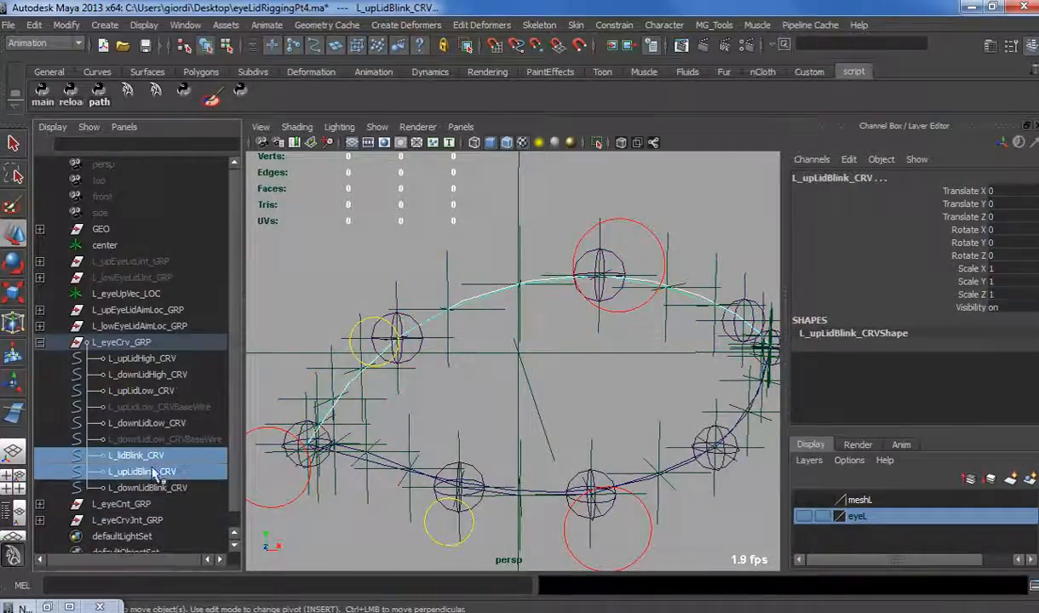
left_click(595, 142)
scroll(506, 295, "up", 3)
scroll(506, 295, "down", 1)
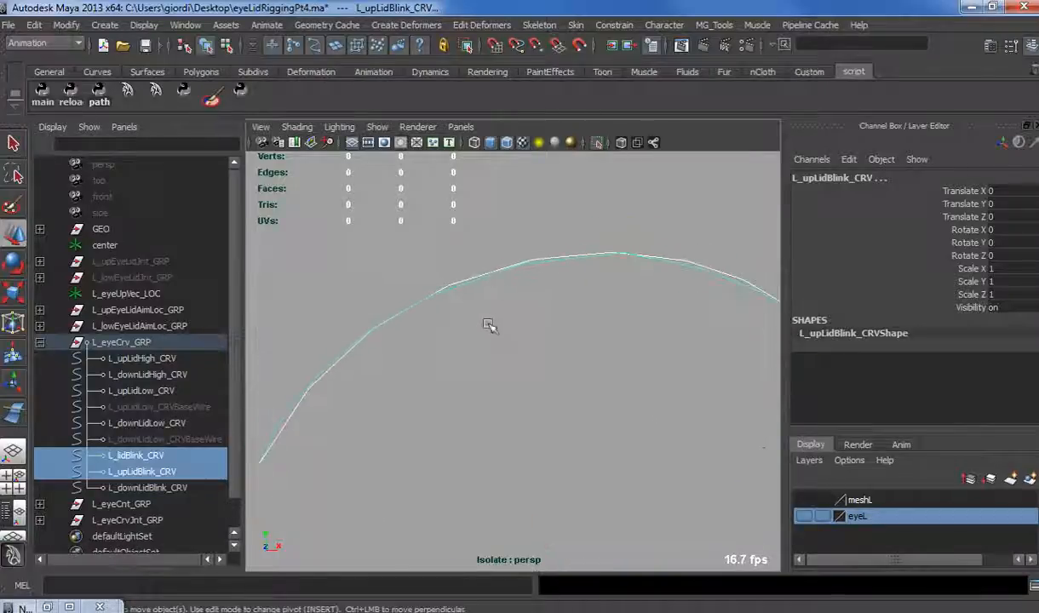
Use the Wire Tool to deform L_upLidBlink_CRV with L_lidBlink_CRV as the wire curve.
left_click(489, 325)
left_click(455, 283)
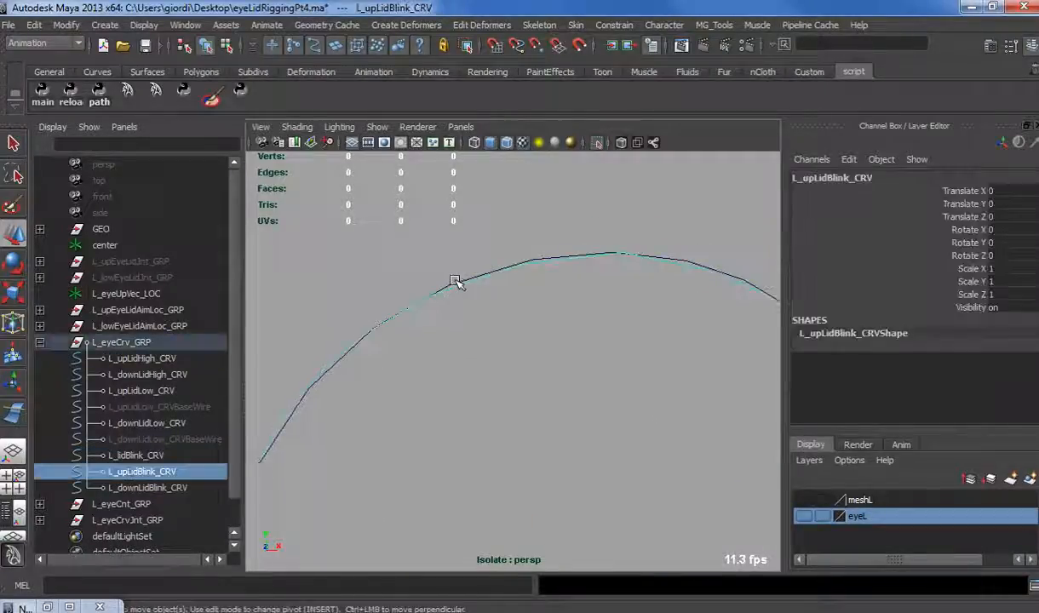
left_click(450, 228)
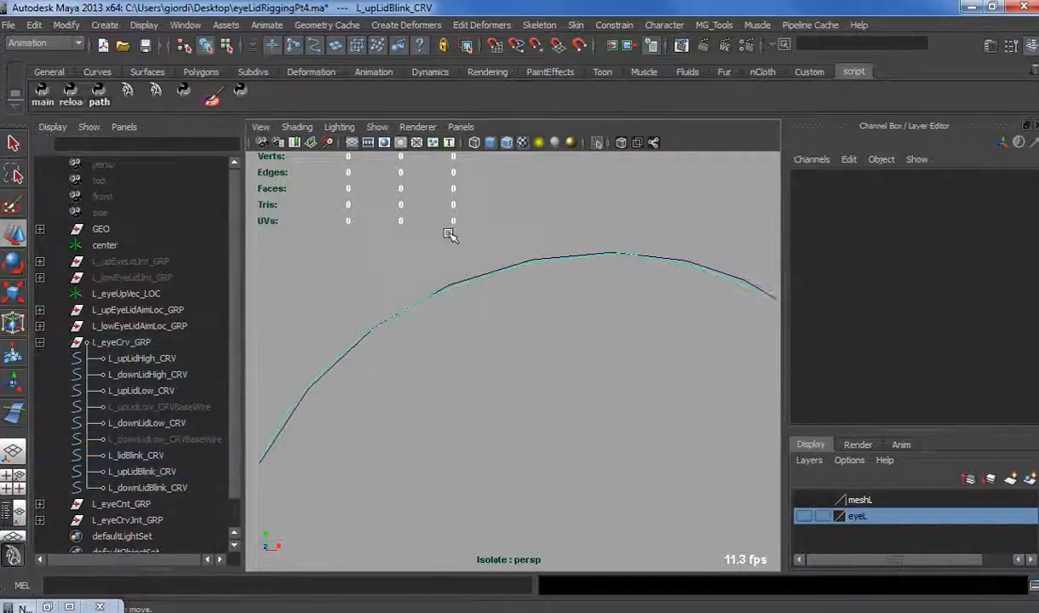
left_click(416, 26)
left_click(418, 210)
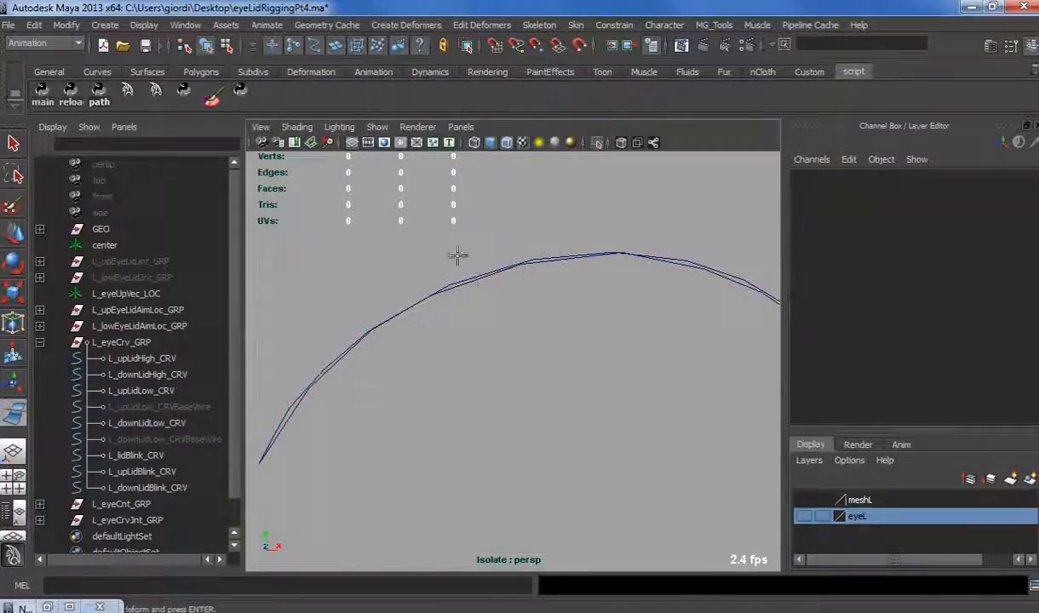
left_click(451, 283)
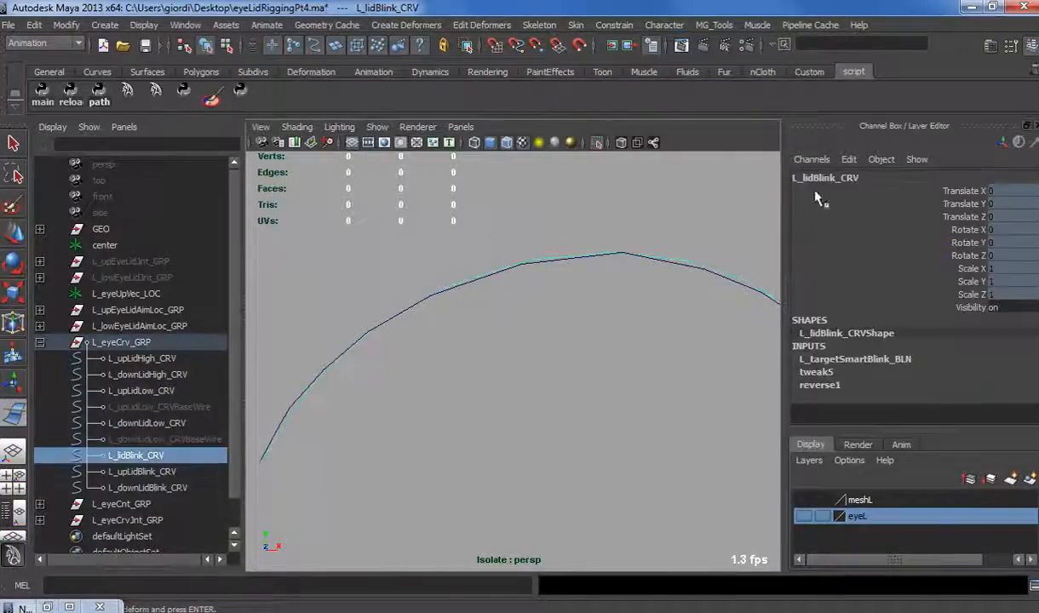
left_click(479, 283)
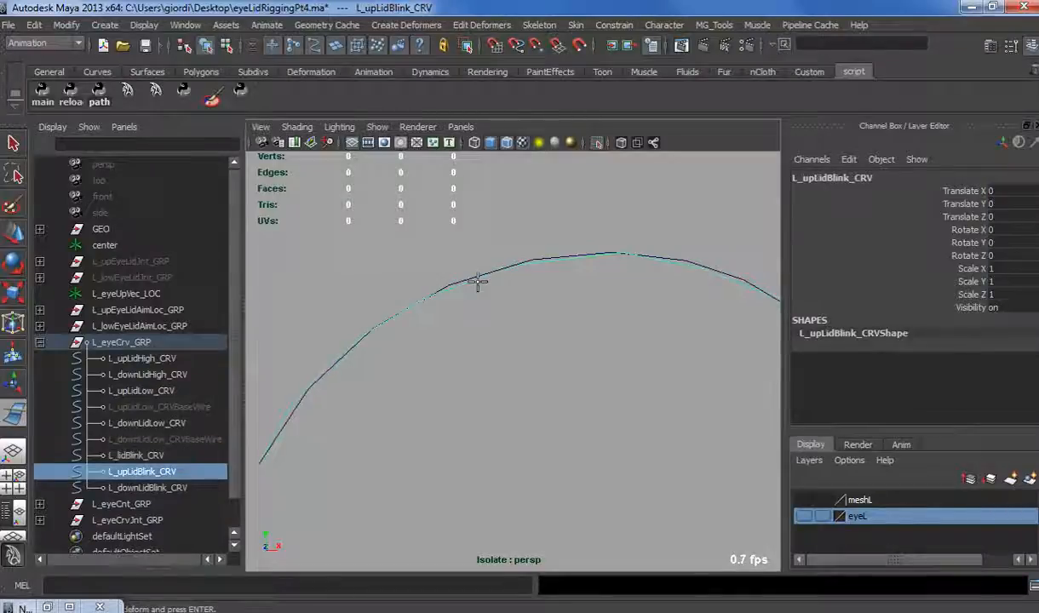
key("Return")
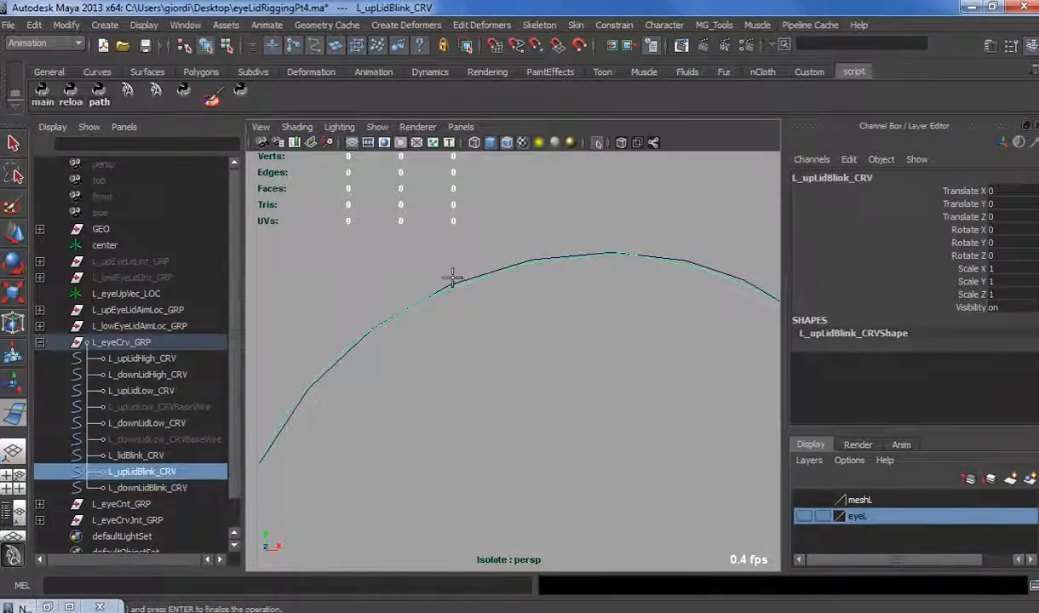
key("Return")
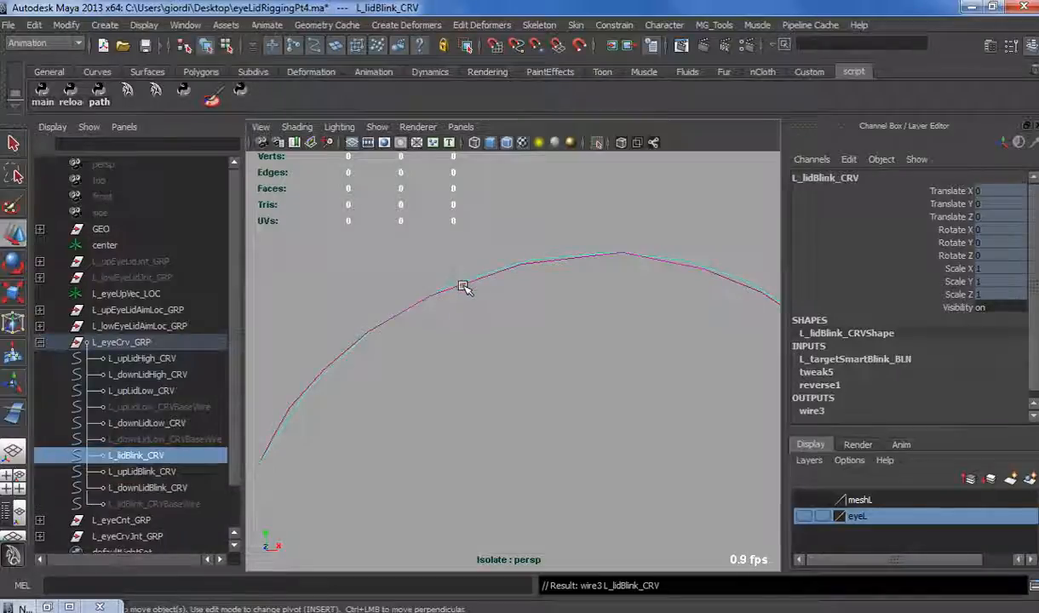
Set Scale[0] of the wire deformer driven by L_lidBlink_CRV to 0.
left_click(823, 411)
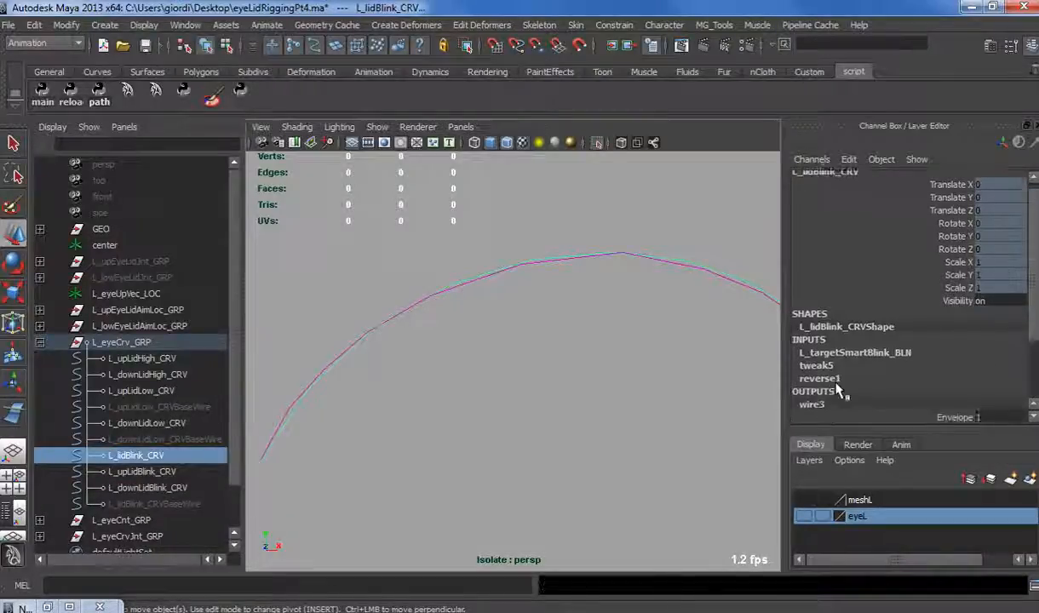
scroll(842, 391, "down", 3)
left_click(956, 406)
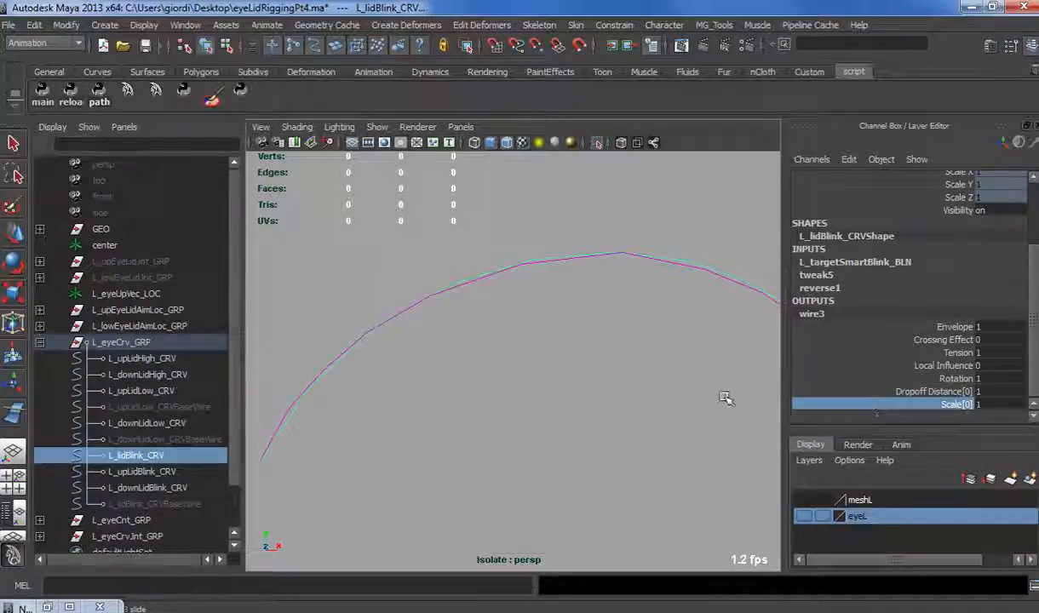
middle_click_drag(728, 399, 705, 389)
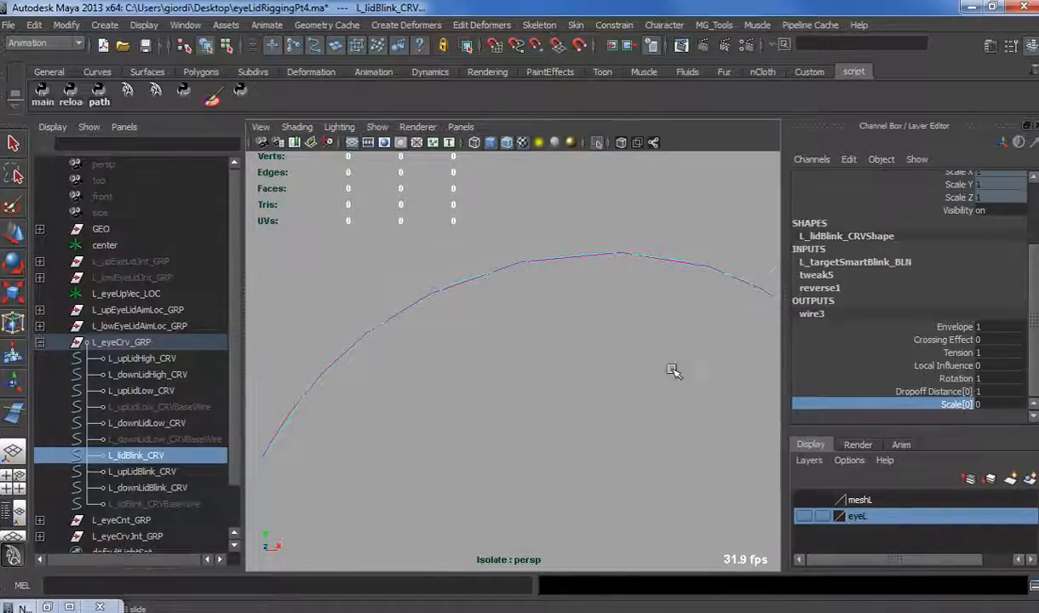
key("space")
middle_click_drag(651, 383, 550, 380)
left_click_drag(551, 380, 593, 396, "alt")
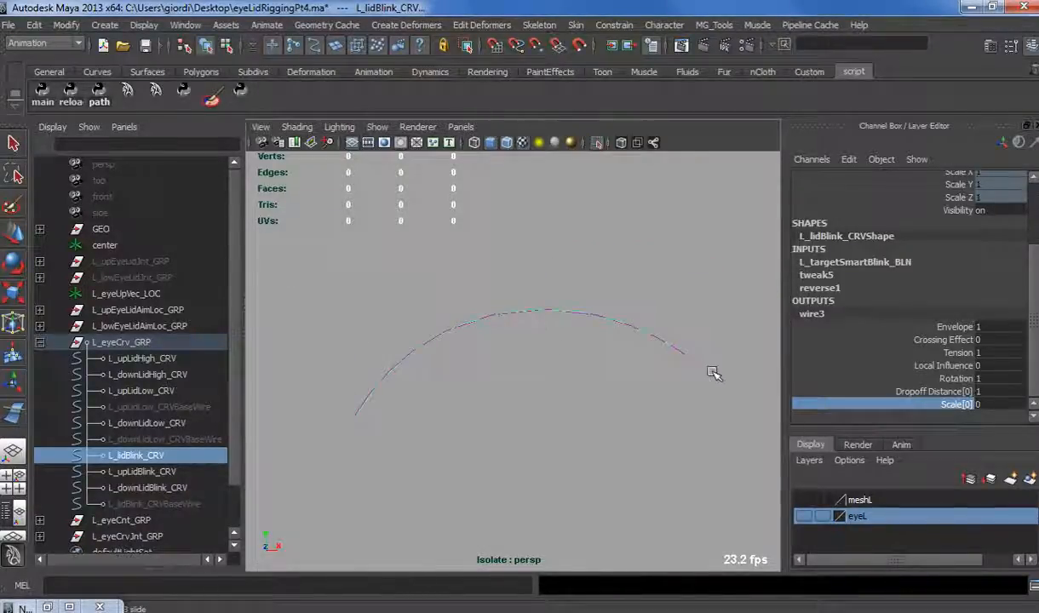
Show all objects again and lower Smart Blink Heigth on L_upEye1_CNT until the blink curve matches the lower lid.
left_click_drag(547, 427, 599, 391, "alt")
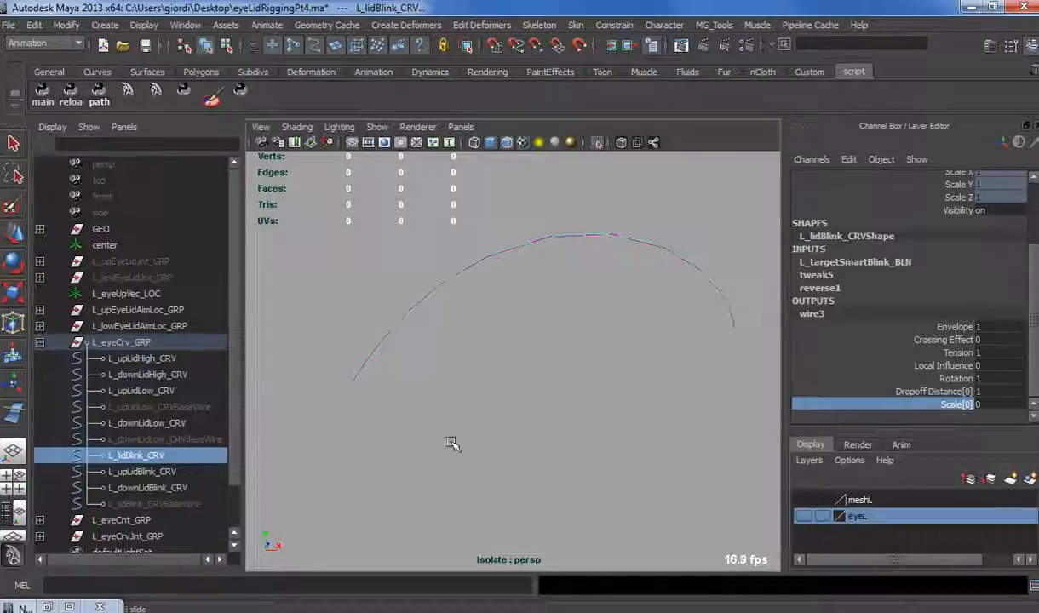
left_click(597, 143)
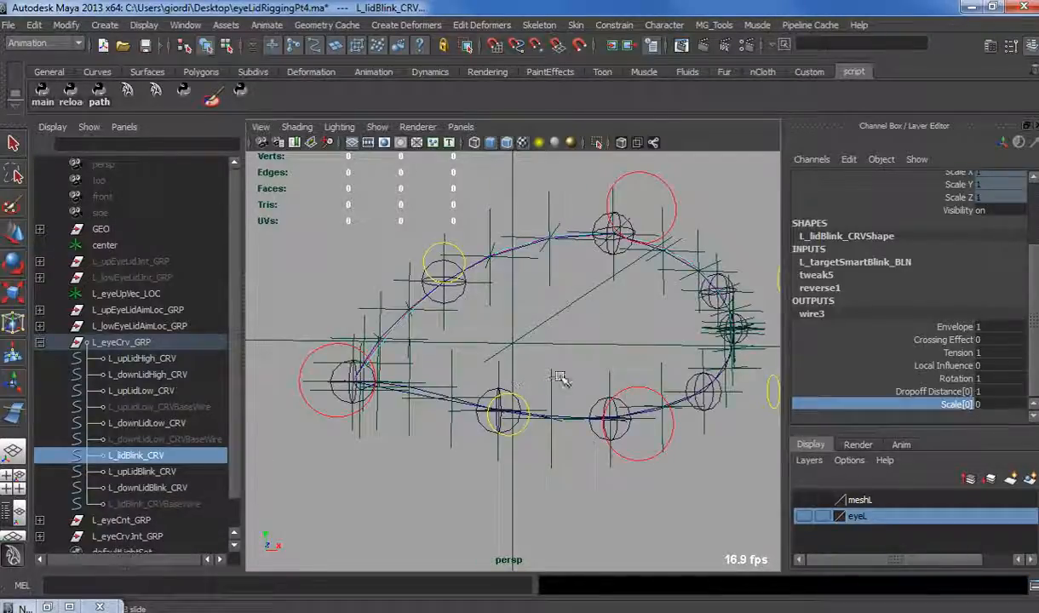
left_click(136, 456)
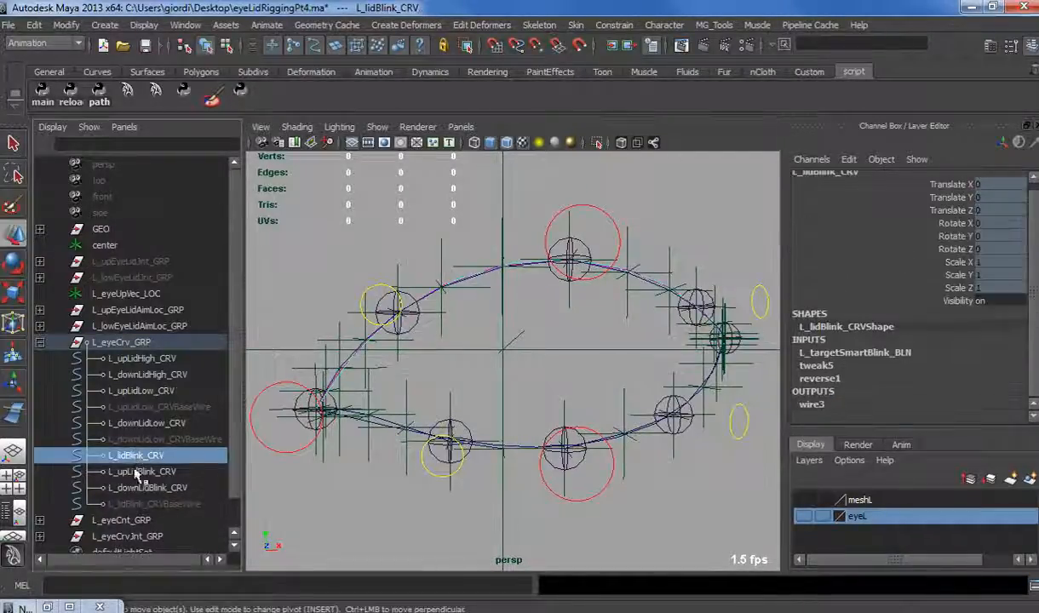
left_click(134, 490, "ctrl")
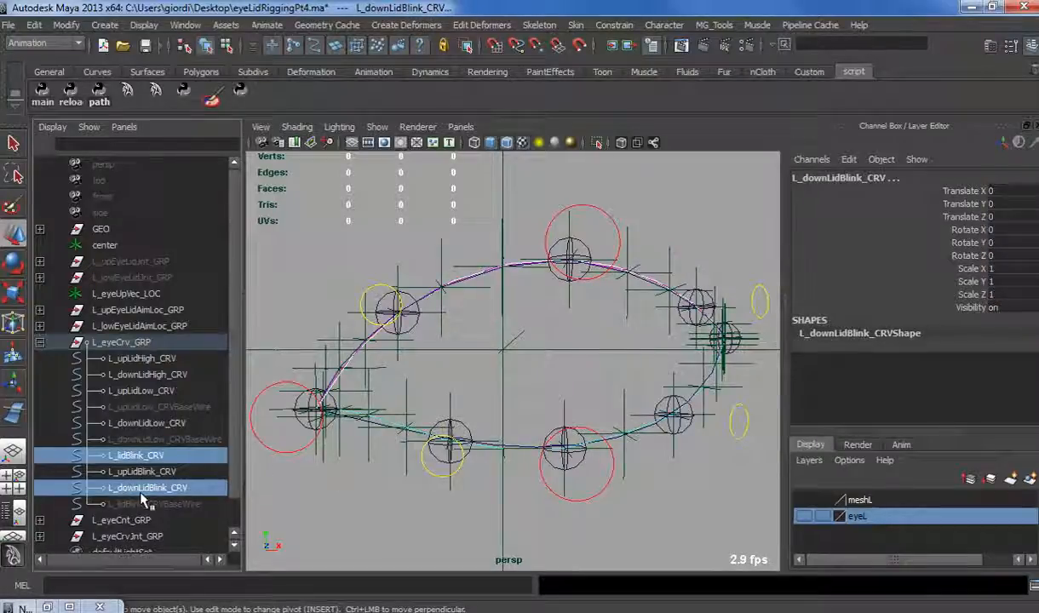
left_click(587, 209)
left_click(941, 333)
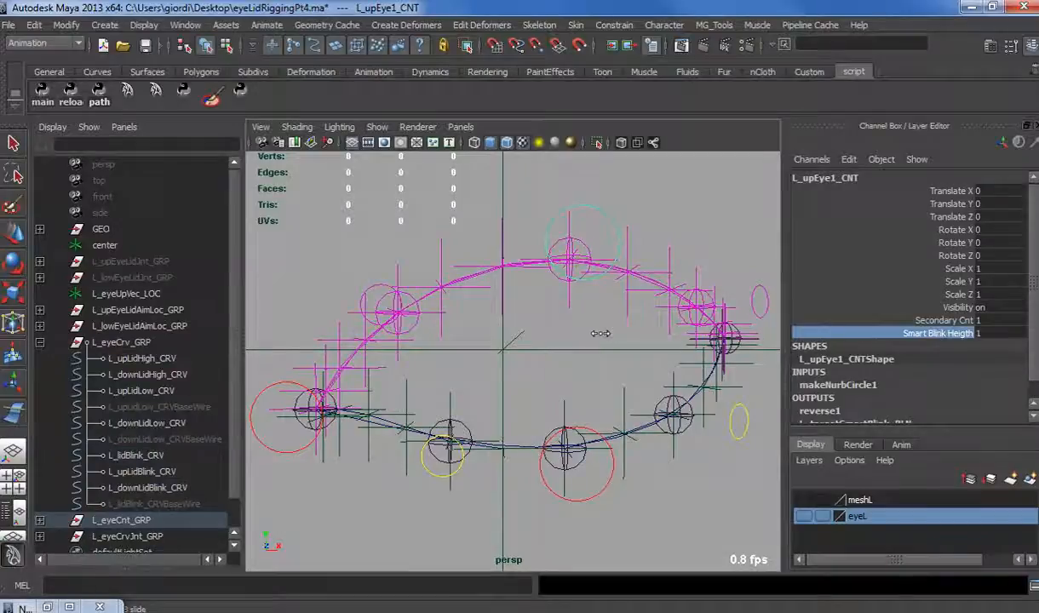
middle_click_drag(573, 319, 582, 339)
left_click_drag(549, 371, 518, 366, "alt")
Isolate L_lidBlink_CRV and L_downLidBlink_CRV in the perspective view and clear the selection.
left_click(132, 456)
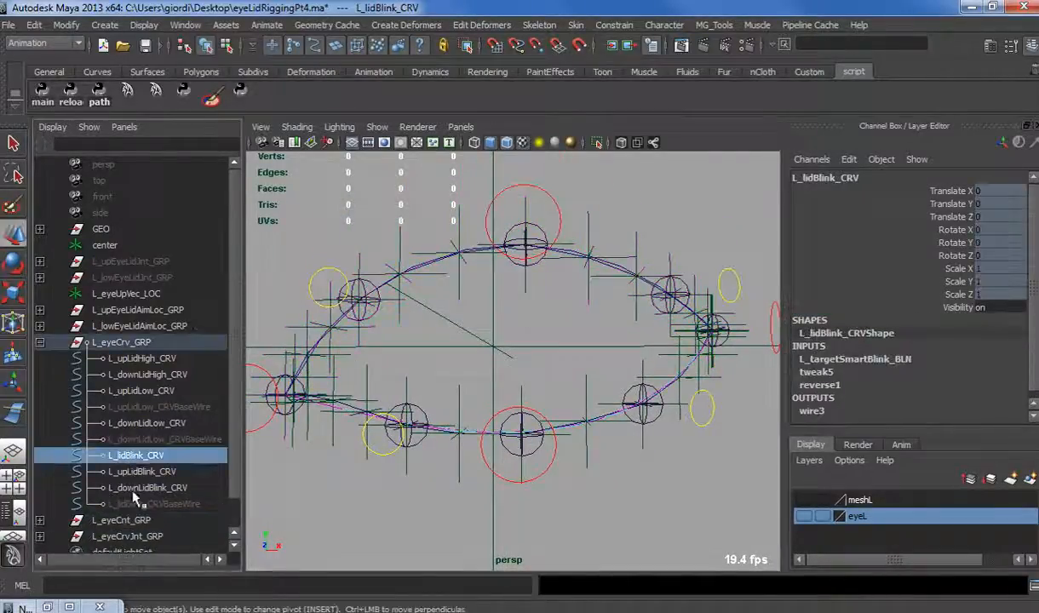
left_click(135, 488, "ctrl")
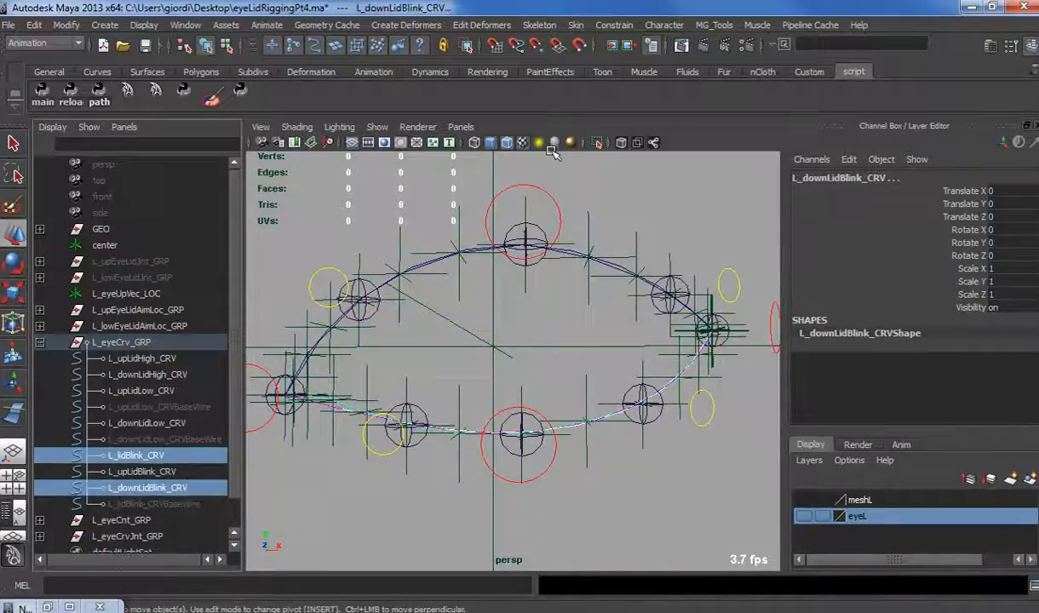
left_click(598, 143)
right_click_drag(537, 427, 561, 428, "alt")
middle_click_drag(561, 427, 596, 425, "alt")
right_click_drag(597, 425, 629, 424, "alt")
left_click(463, 433)
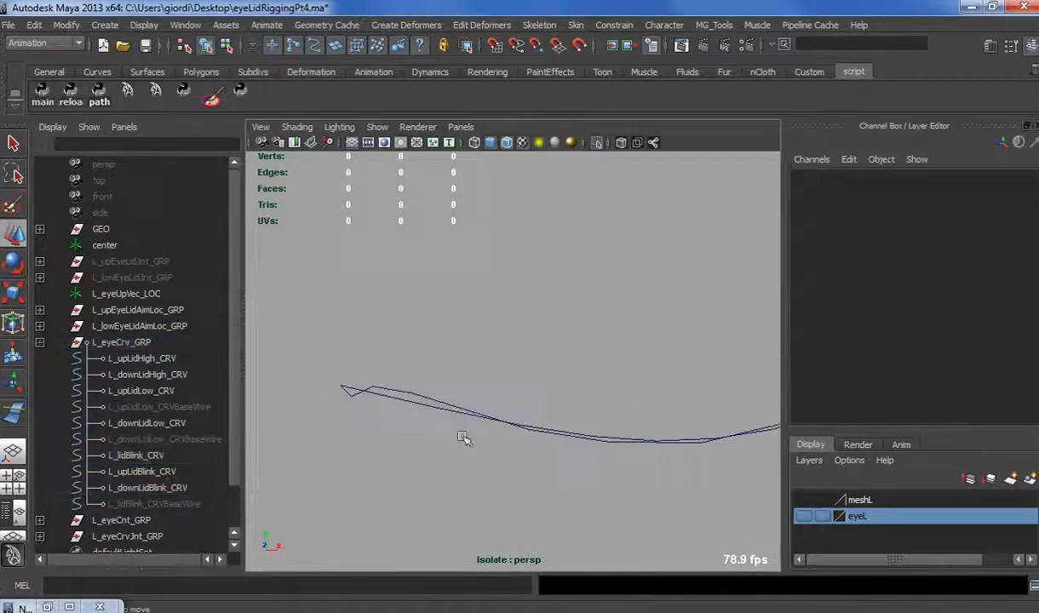
Use the Wire Tool to deform L_downLidBlink_CRV with L_lidBlink_CRV as the wire curve.
left_click(396, 26)
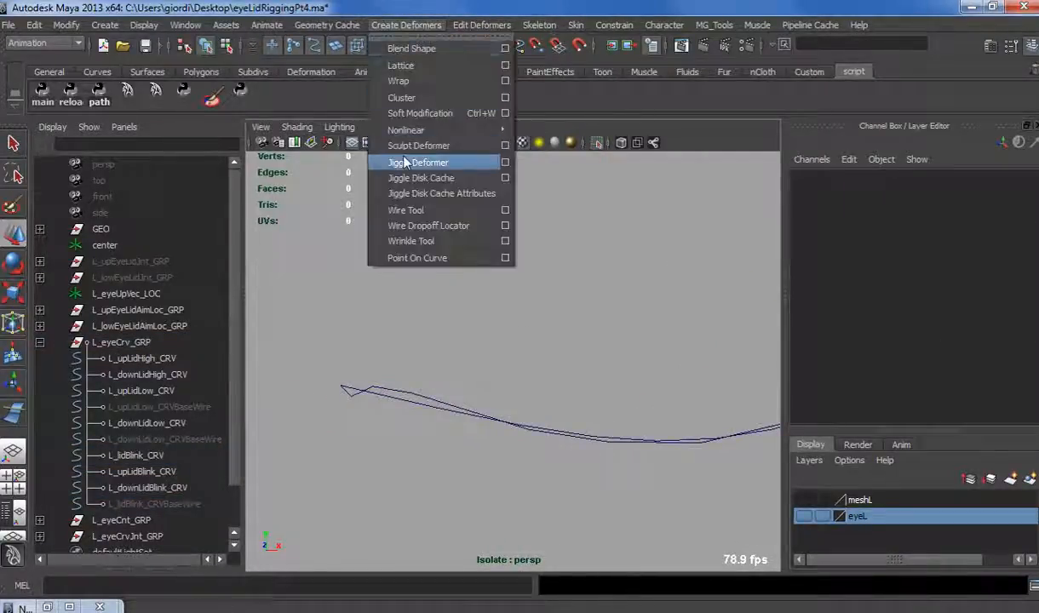
left_click(409, 207)
left_click(390, 389)
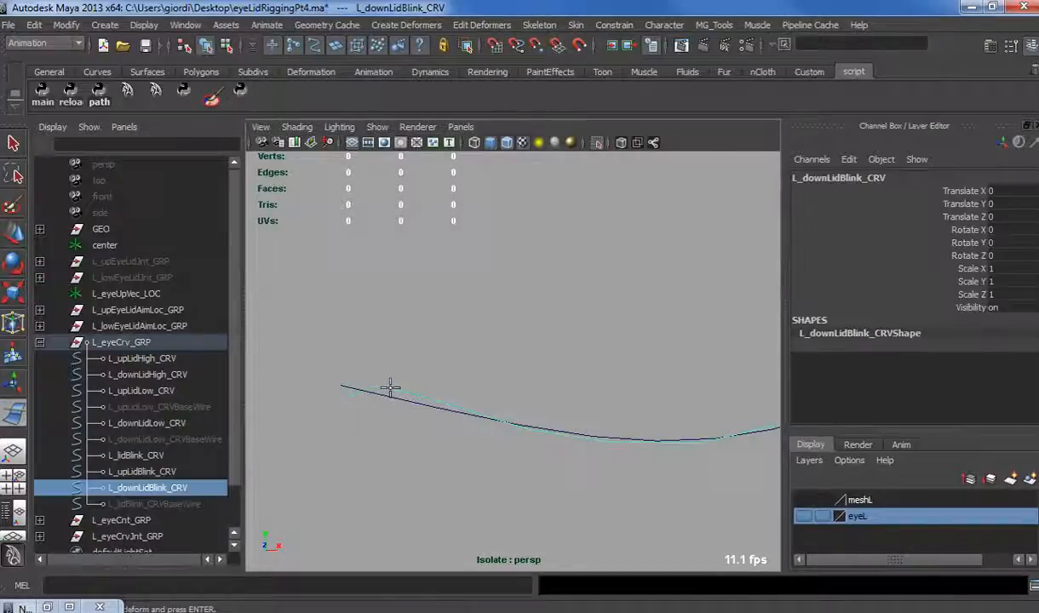
key("Return")
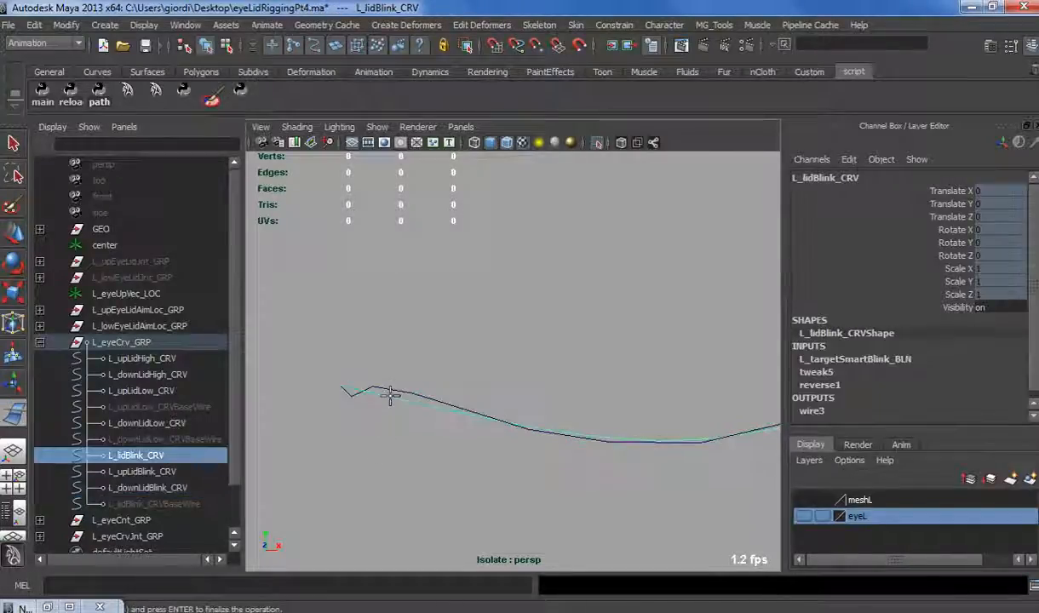
key("w")
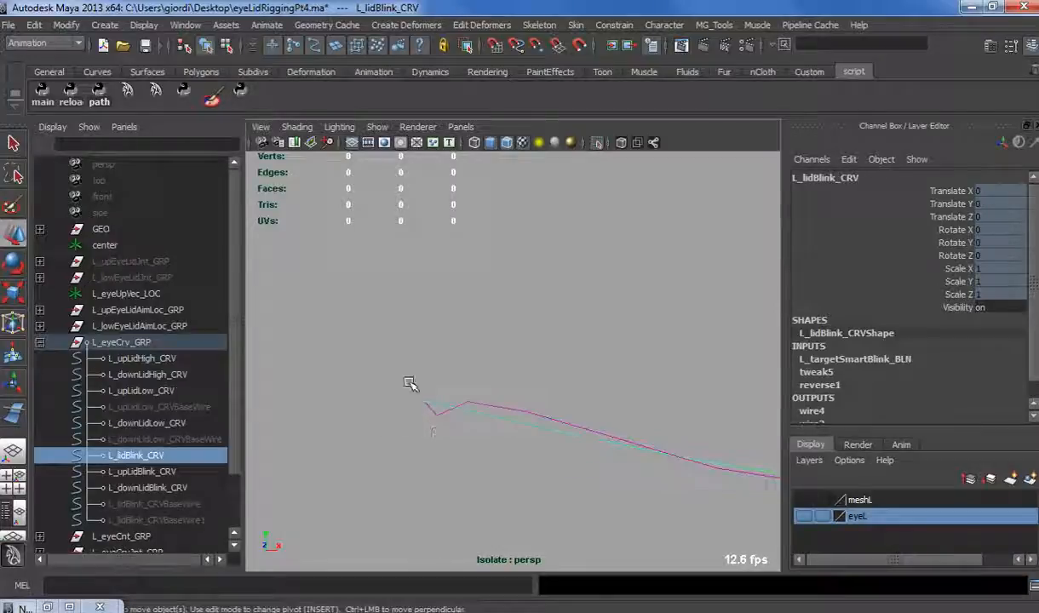
scroll(677, 471, "down", 5)
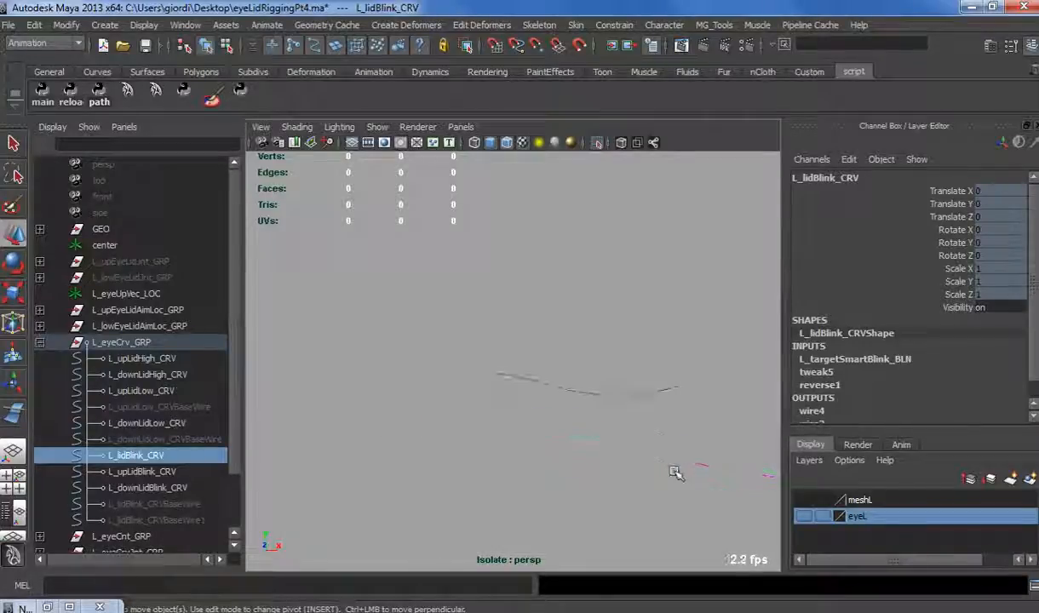
middle_click_drag(675, 471, 617, 469, "alt")
middle_click_drag(550, 446, 585, 451, "alt")
right_click_drag(586, 451, 680, 474, "alt")
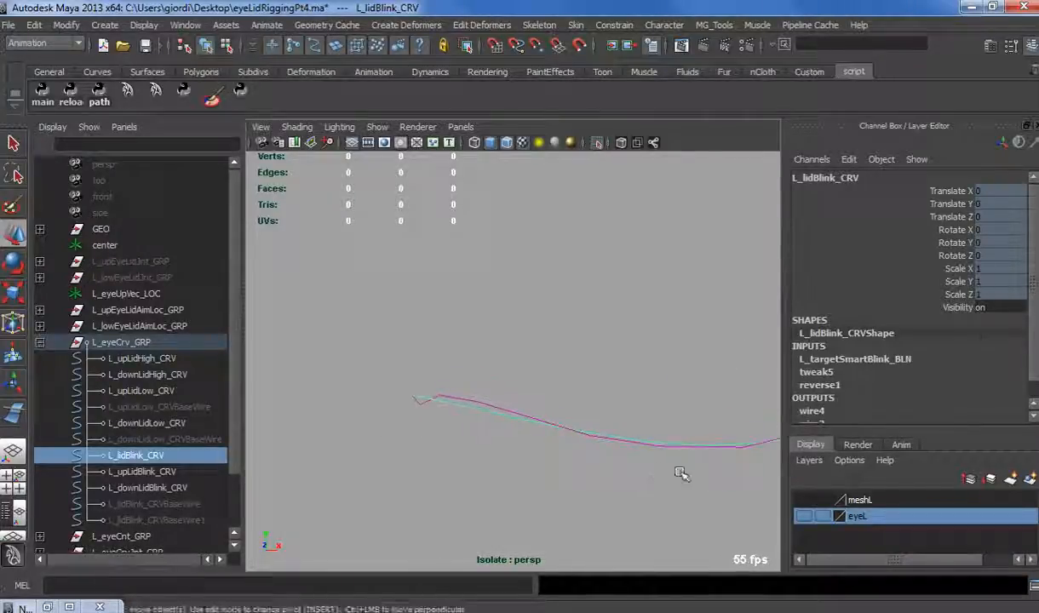
Set Scale[0] of the wire4 deformer to 0 and bring the hidden objects back out of isolation.
scroll(835, 407, "down", 1)
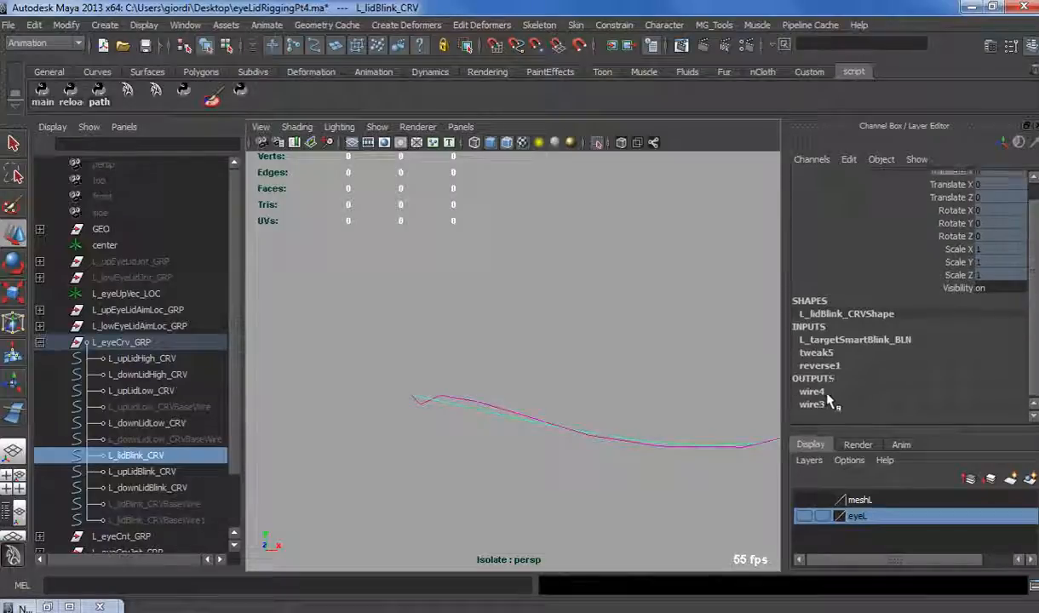
left_click(814, 392)
left_click(903, 391)
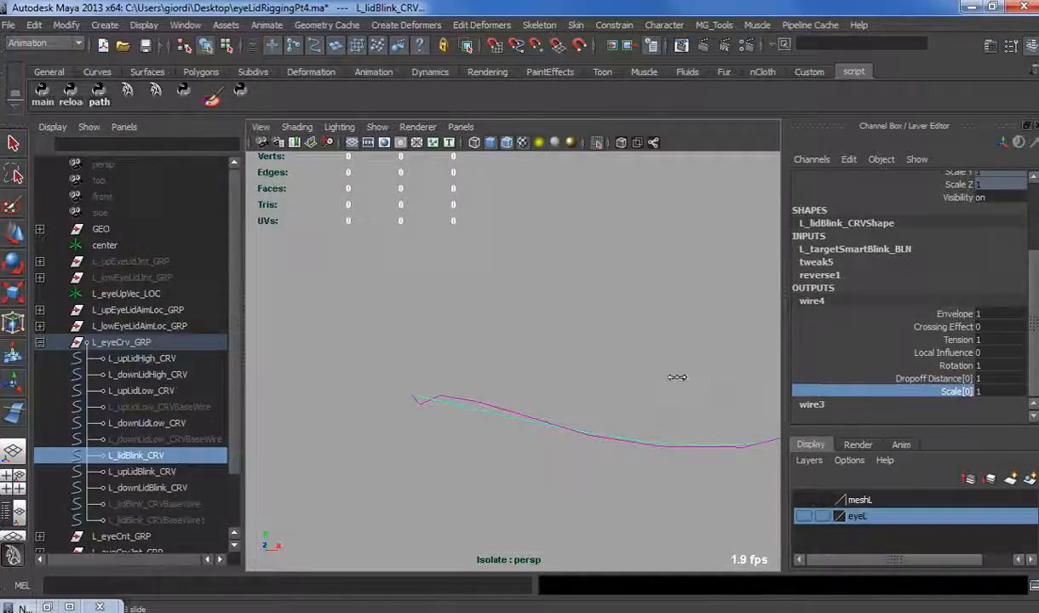
middle_click_drag(678, 378, 667, 375)
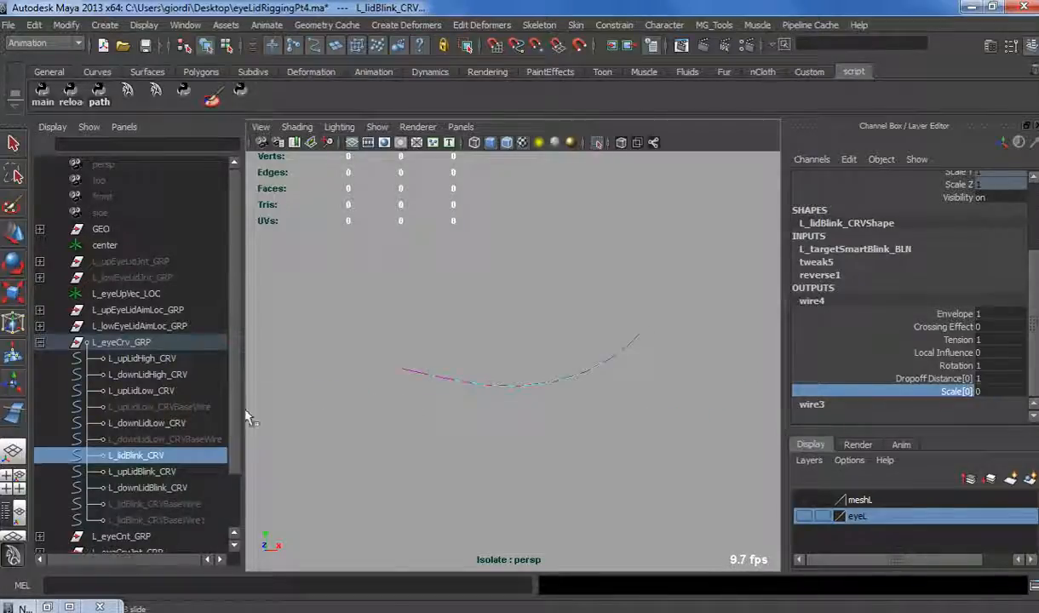
left_click(597, 143)
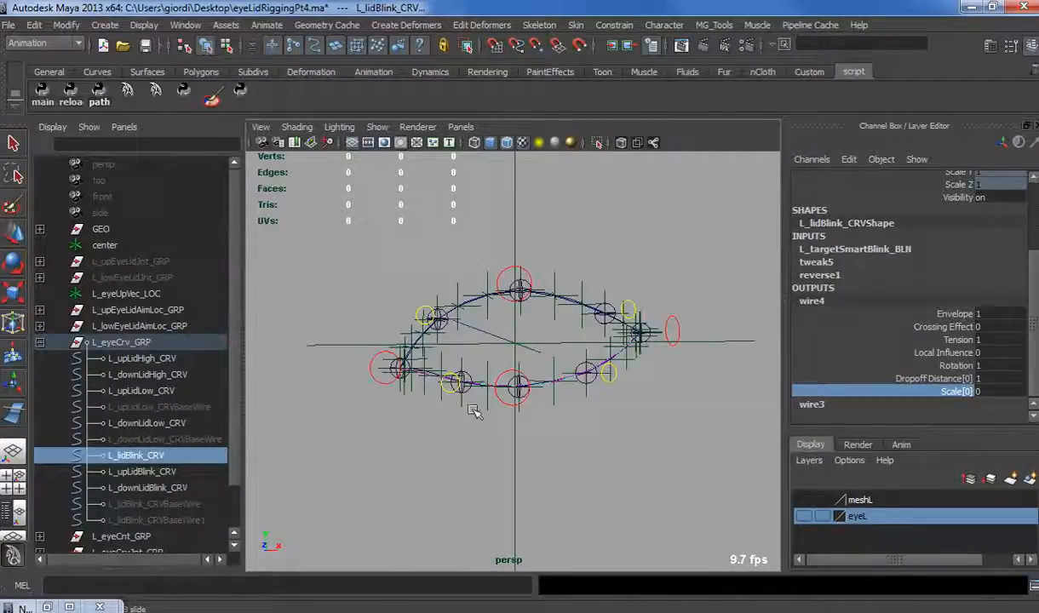
Test the blink curves by varying Smart Blink Heigth on L_upEye1_CNT, ending at 0.4.
scroll(460, 417, "up", 2)
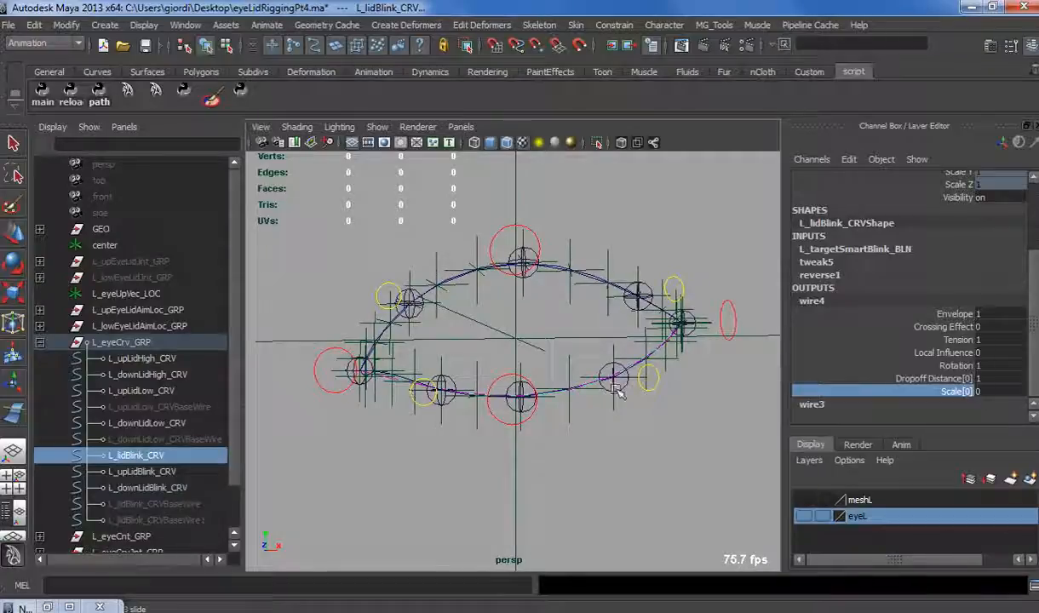
left_click(501, 218)
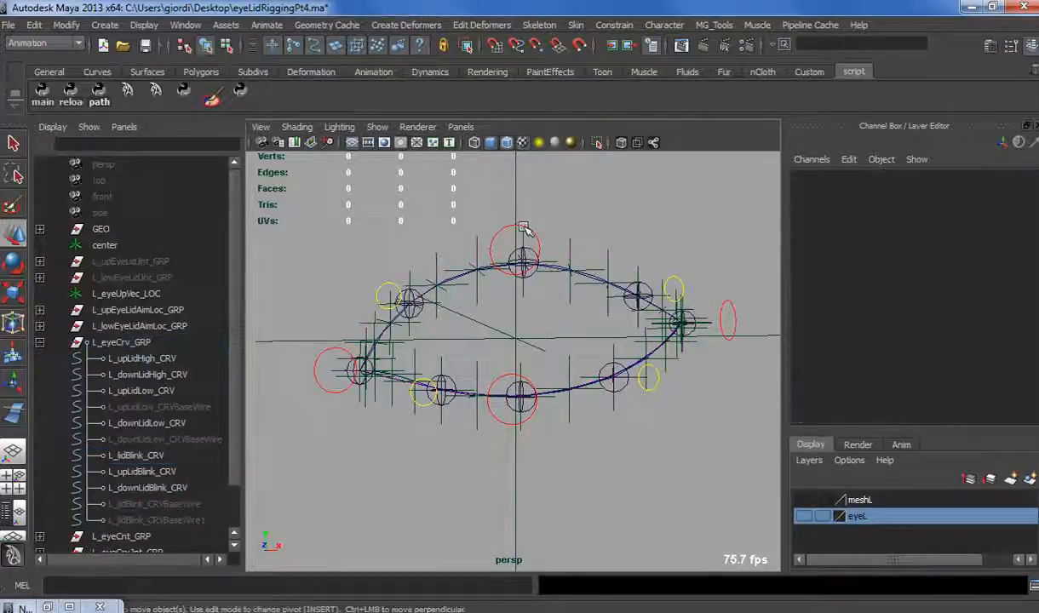
left_click(524, 229)
left_click(878, 333)
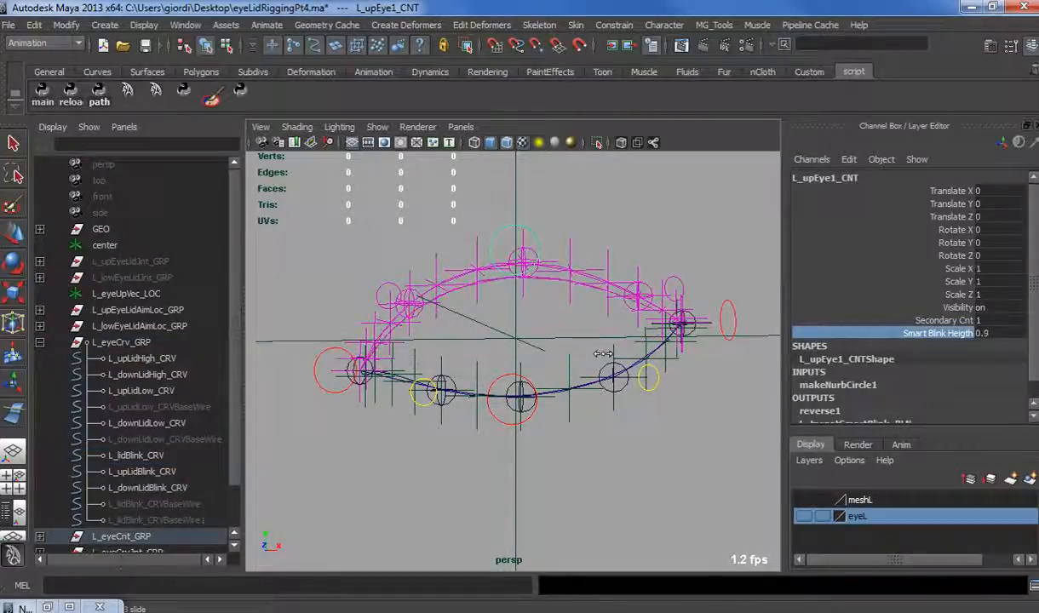
mouse_move(602, 354)
middle_mouse_down()
mouse_move(569, 345)
mouse_move(603, 363)
middle_mouse_up()
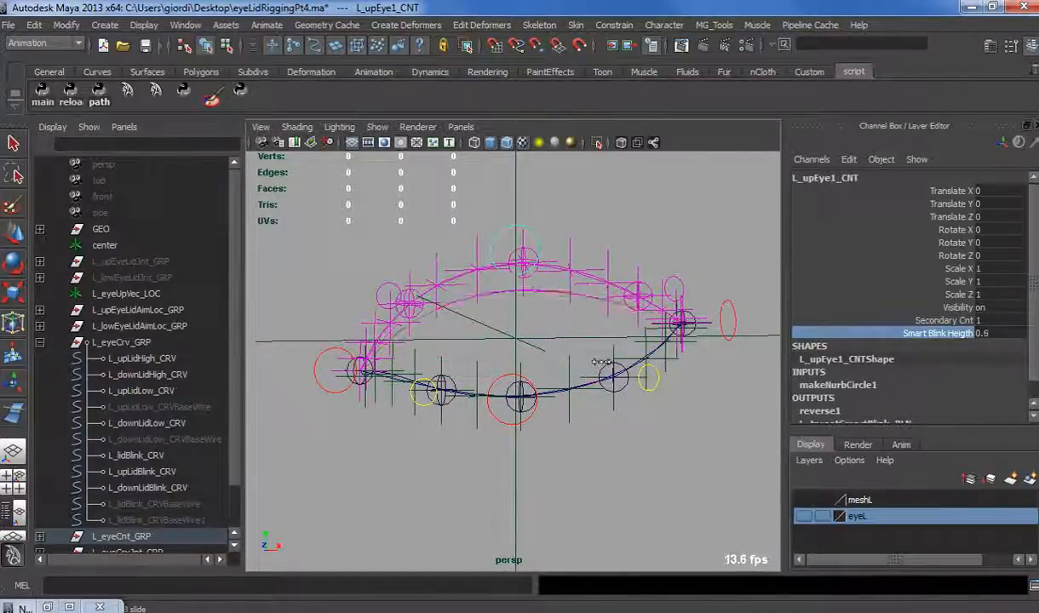
left_click_drag(522, 368, 546, 377, "alt")
middle_click_drag(622, 324, 631, 339)
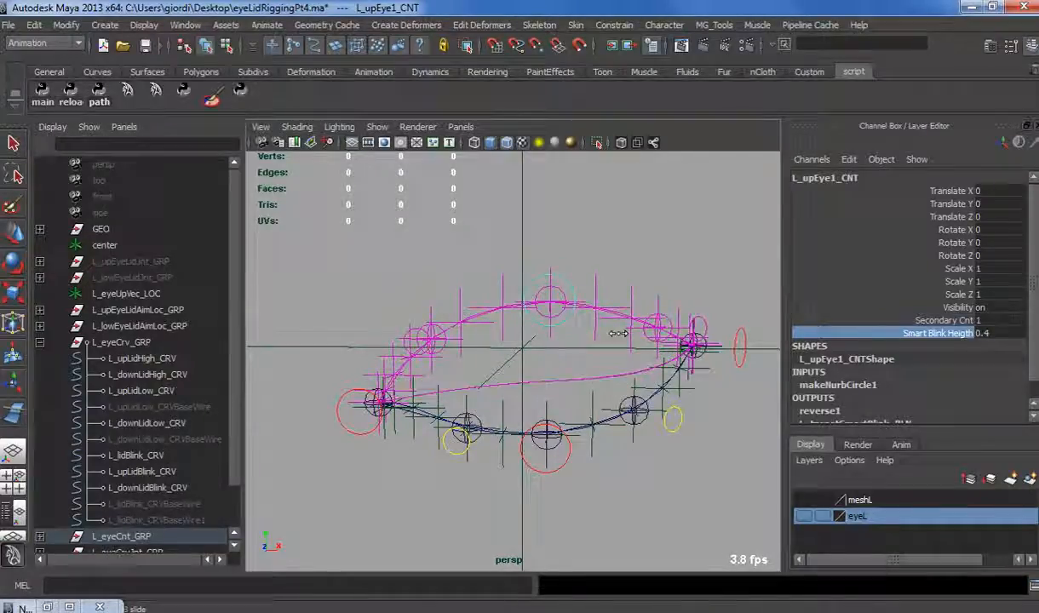
Rename the wire deformer on L_upLidBlink_CRV as L_eyeUpBlink_WR.
left_click(141, 473)
left_click(810, 359)
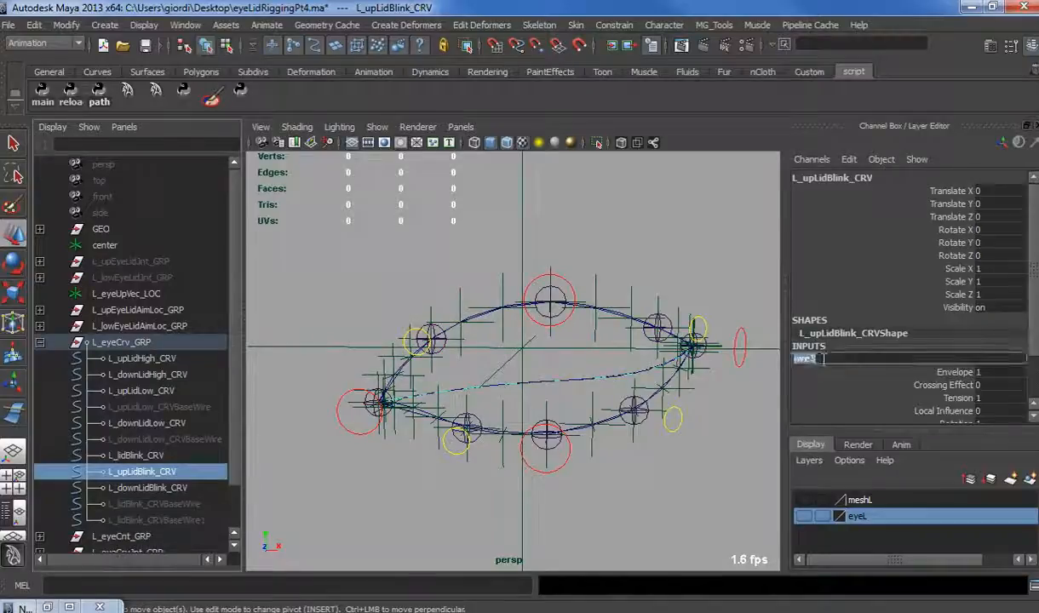
type("L_eye")
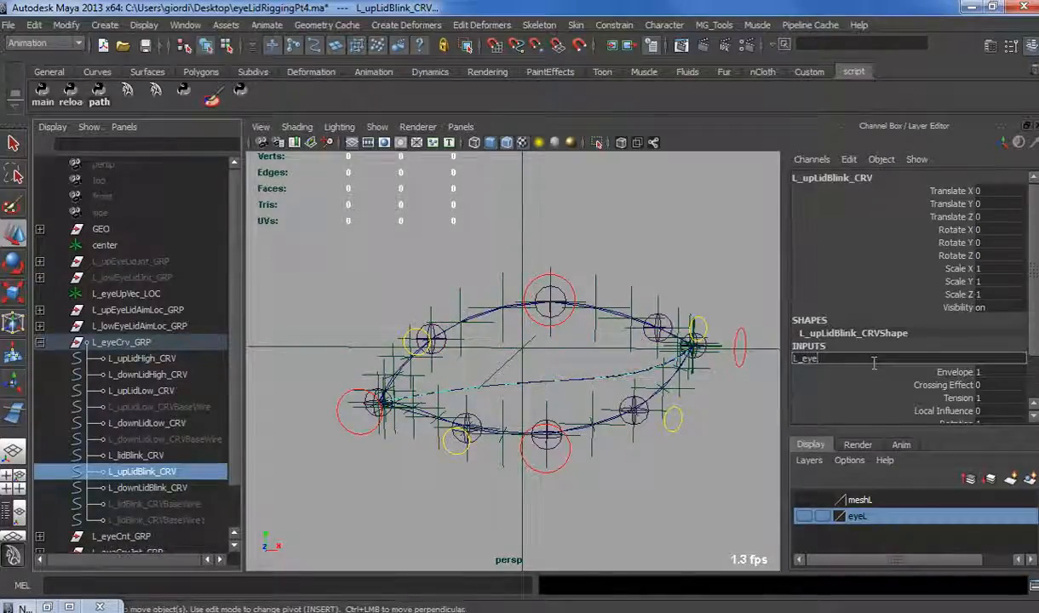
type("UpBl")
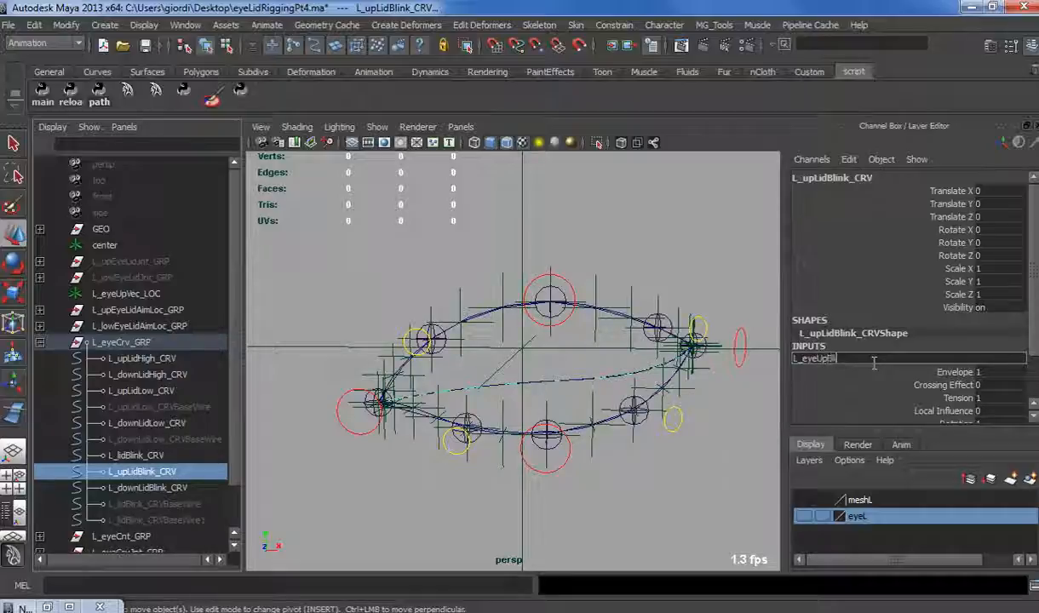
type("ink")
key("Return")
double_click(876, 360)
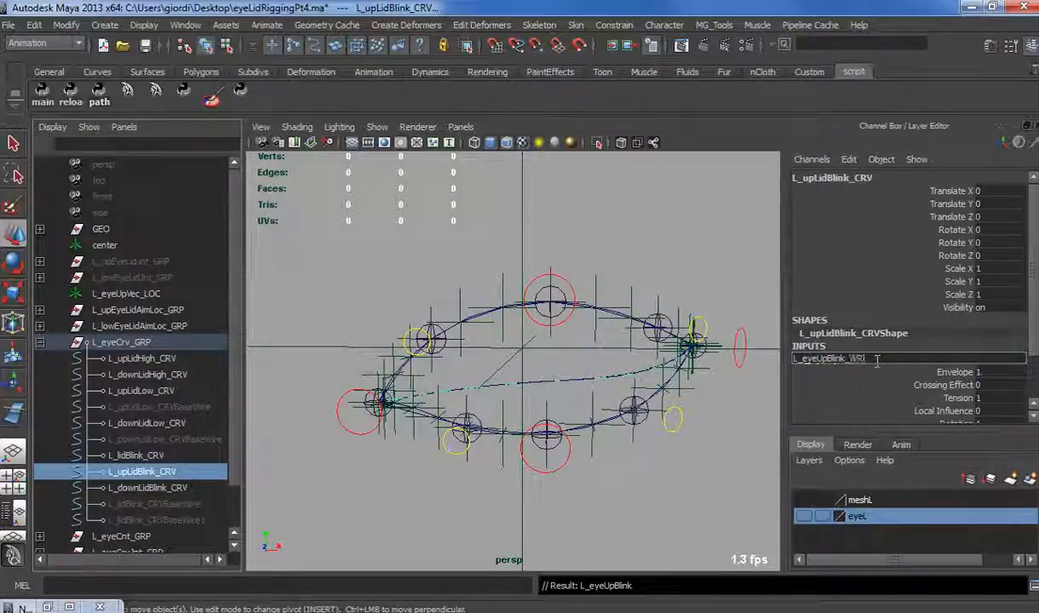
type("_WR")
key("Return")
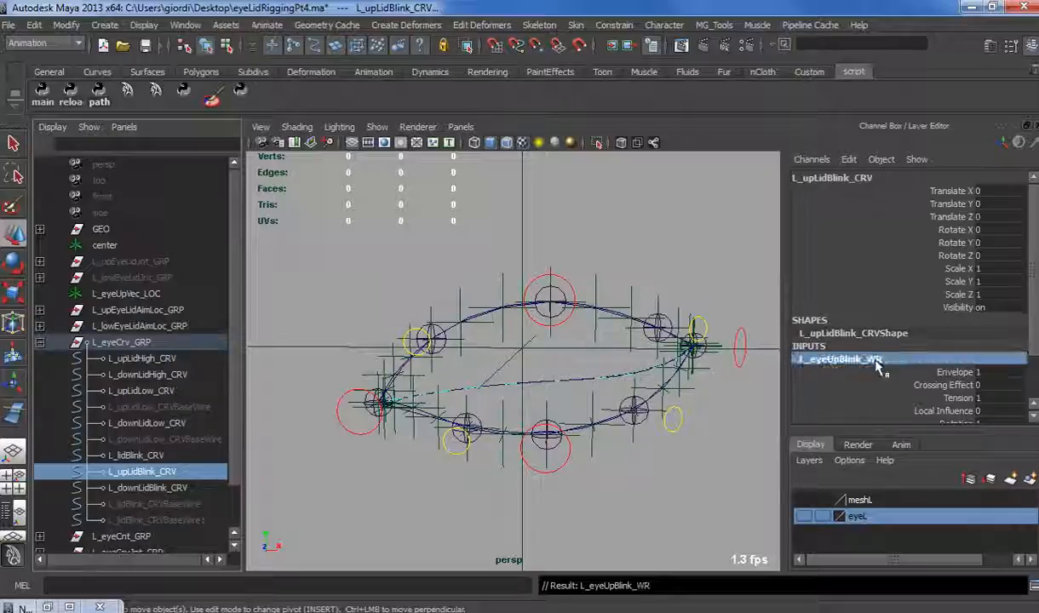
Rename the wire deformer on L_downLidBlink_CRV, using L_eyeUpBlink_WR as the basis for its name.
left_click(149, 488)
double_click(827, 358)
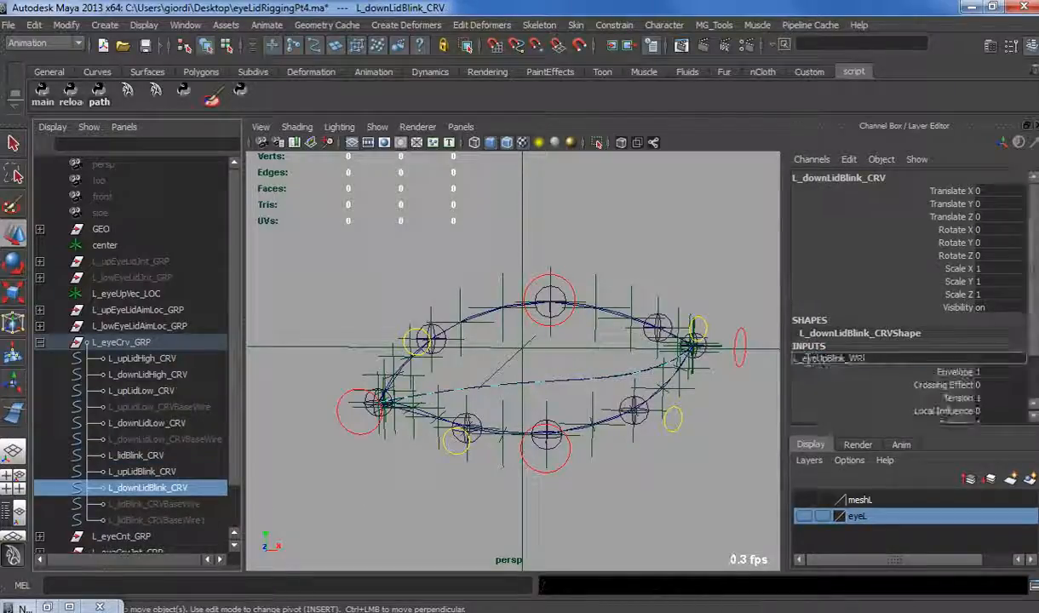
Set Smart Blink Heigth on L_upEye1_CNT to 0.6.
left_click(568, 282)
left_click(953, 333)
middle_click_drag(638, 267, 642, 268)
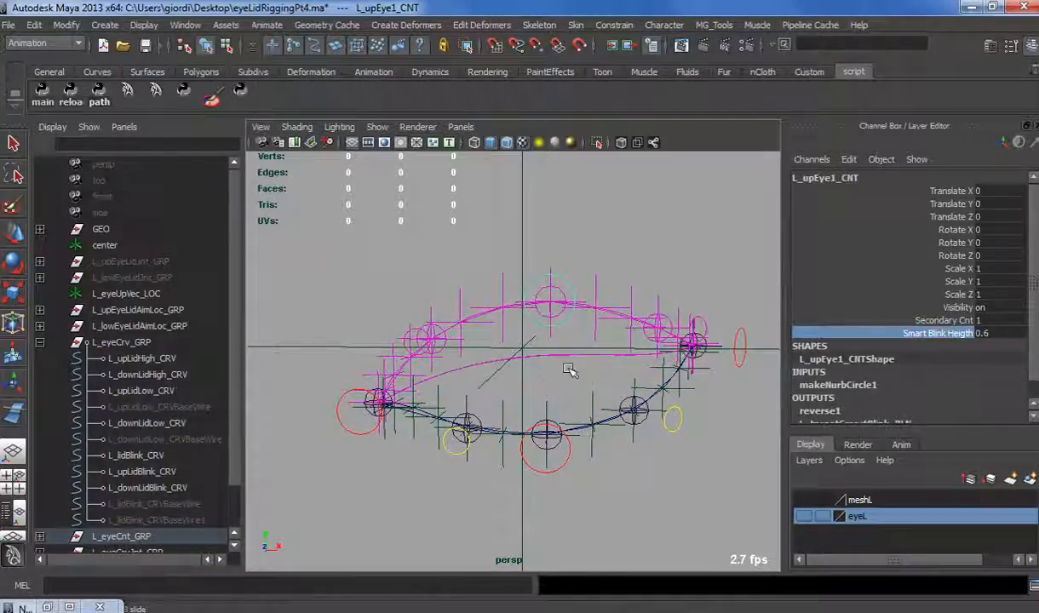
Examine L_upLidLow_CRV, L_upLidHigh_CRV and L_upEye1_CNT with their connections in relation to the blink curves.
left_click(460, 314)
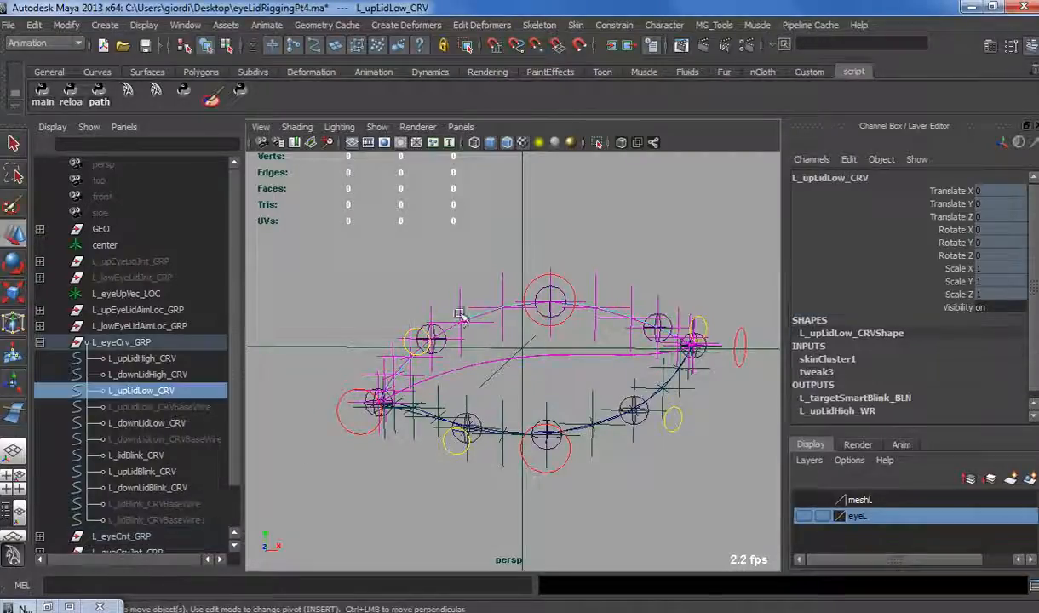
left_click_drag(480, 361, 508, 369, "alt")
right_click_drag(508, 369, 543, 382, "alt")
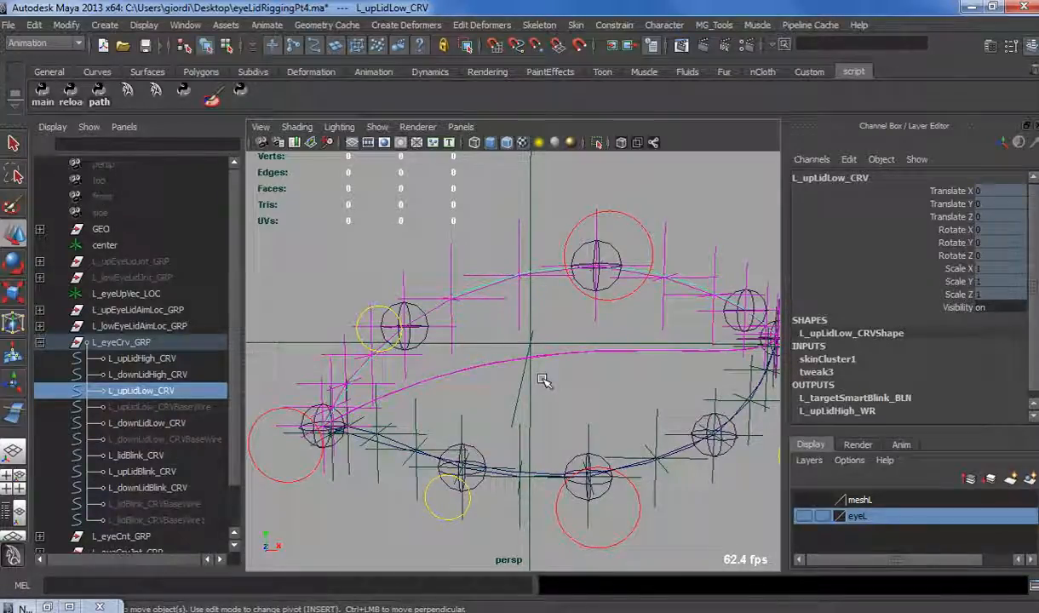
left_click(142, 359)
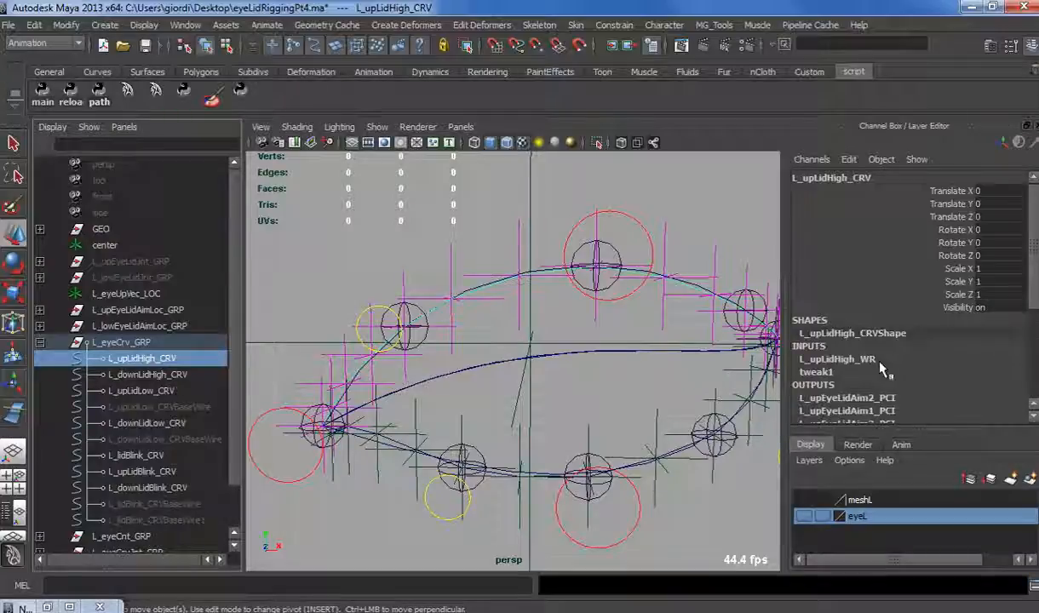
left_click(630, 218)
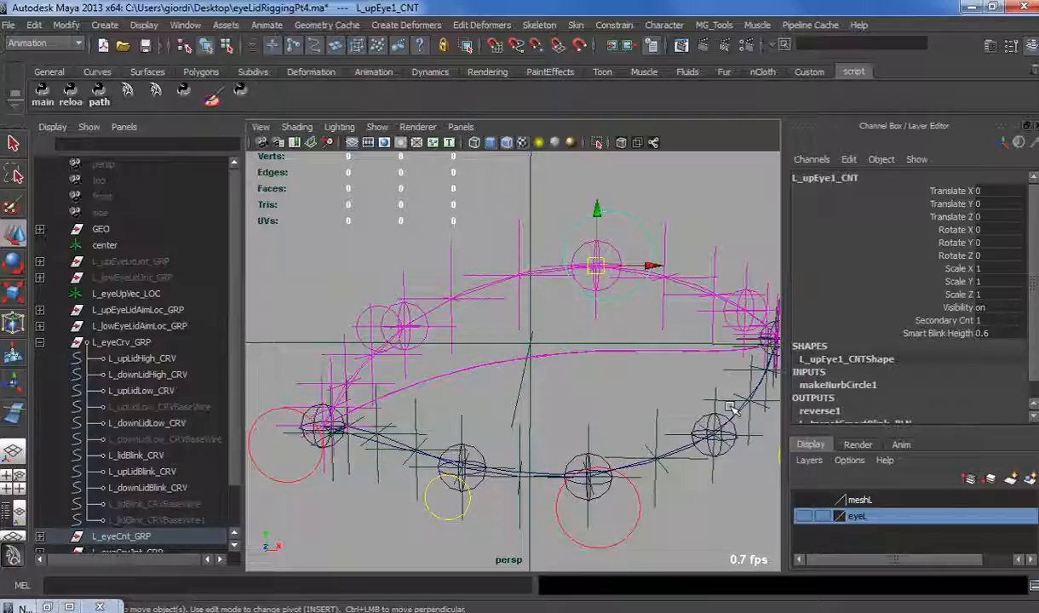
left_click(608, 393)
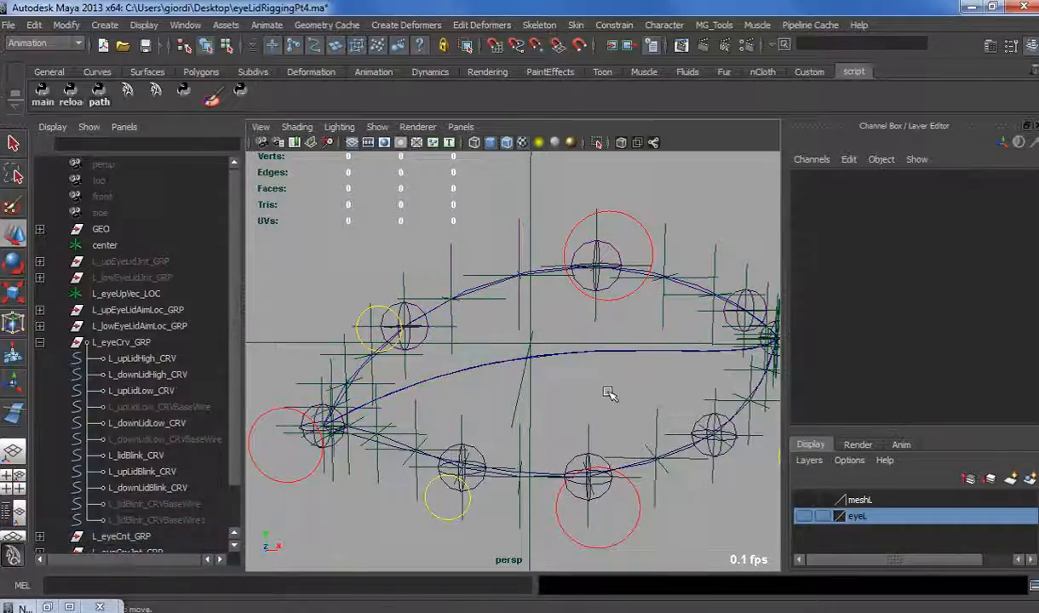
Create a blend shape on L_upLidHigh_CRV with L_upLidBlink_CRV as its target.
left_click(141, 454)
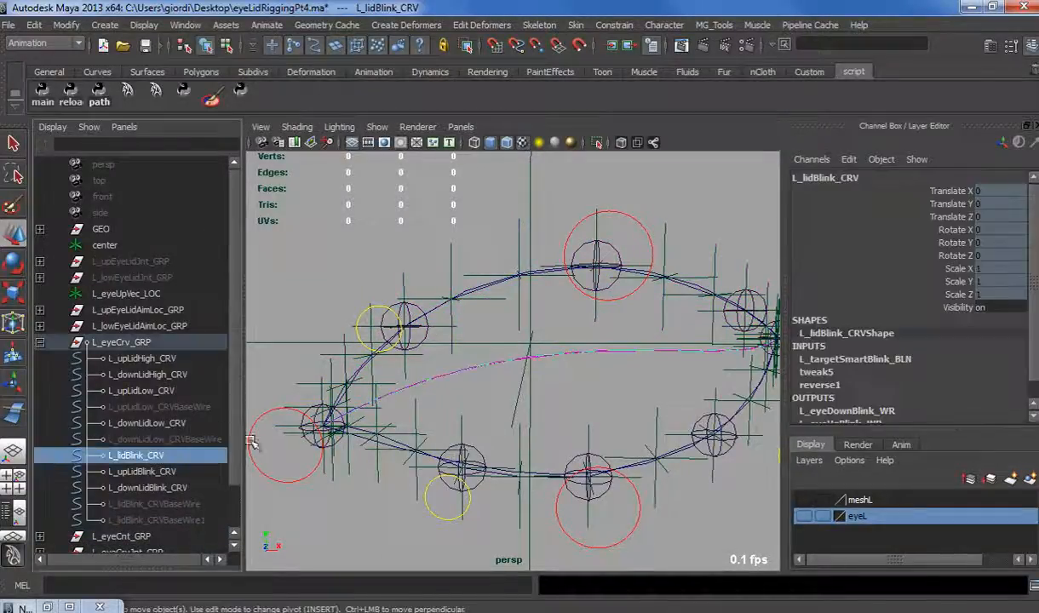
middle_click_drag(402, 365, 497, 398, "alt")
right_click_drag(497, 399, 571, 427, "alt")
left_click_drag(571, 427, 536, 415, "alt")
right_click_drag(630, 418, 539, 414, "alt")
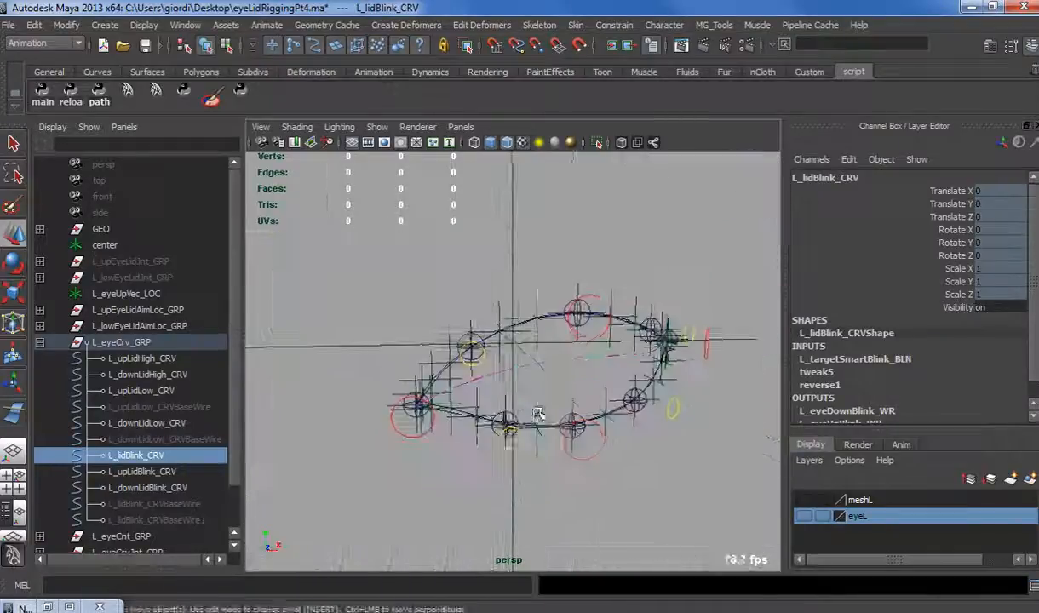
left_click_drag(539, 414, 509, 421, "alt")
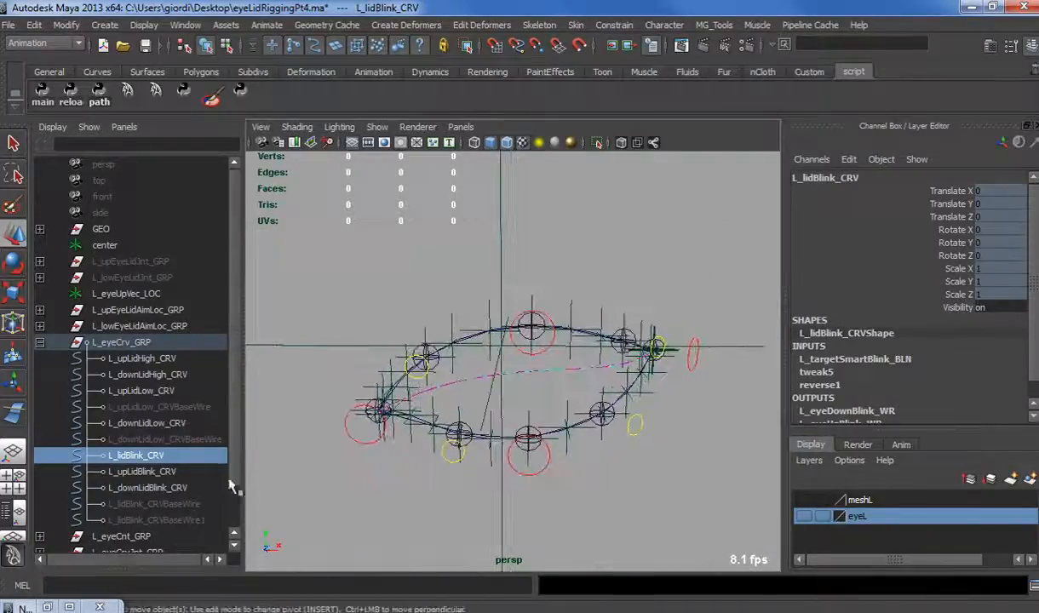
left_click(146, 473)
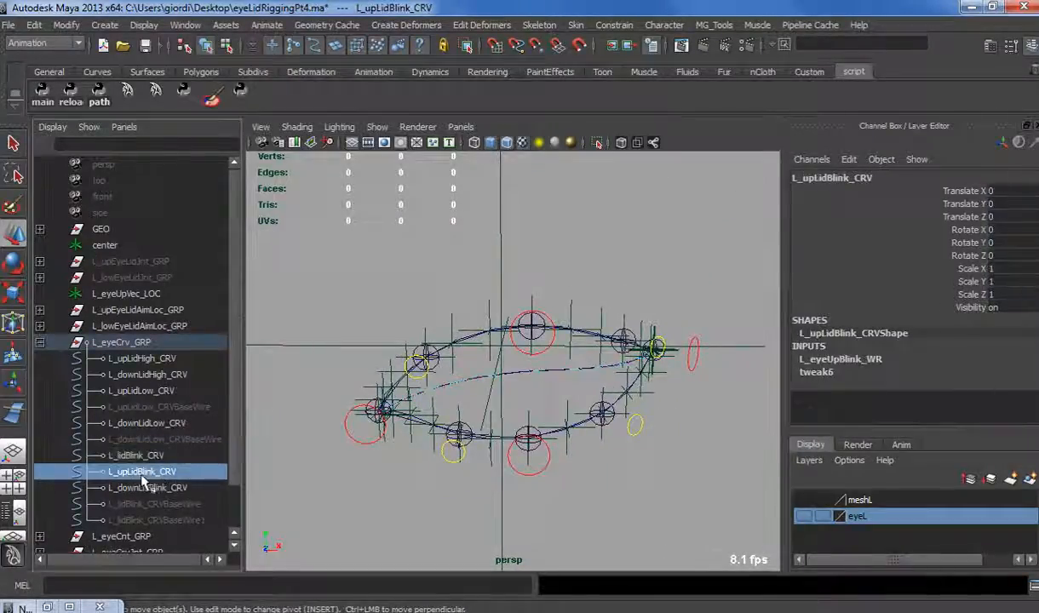
left_click(136, 359, "ctrl")
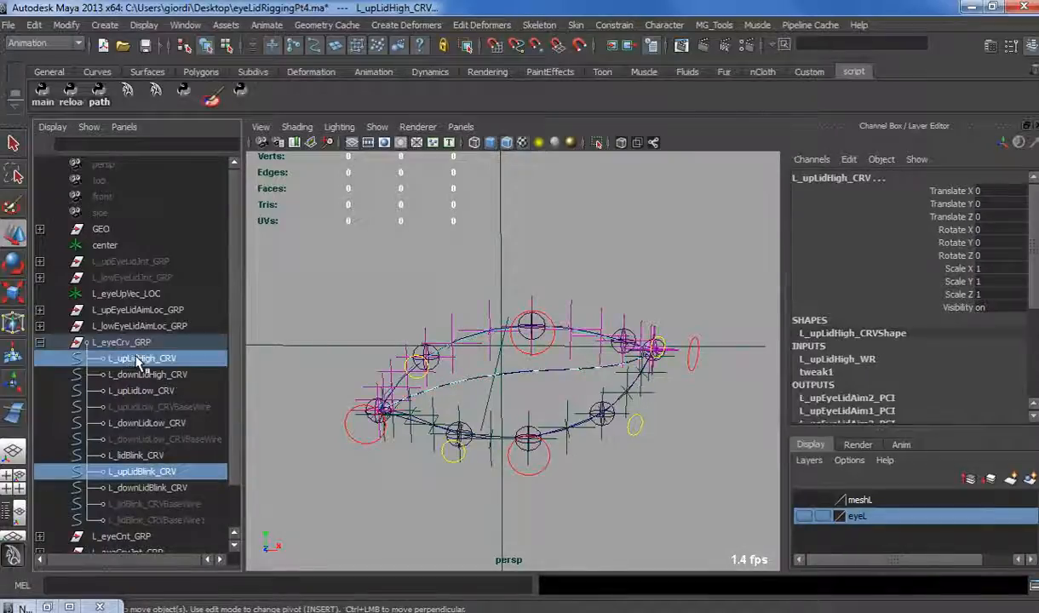
left_click(402, 25)
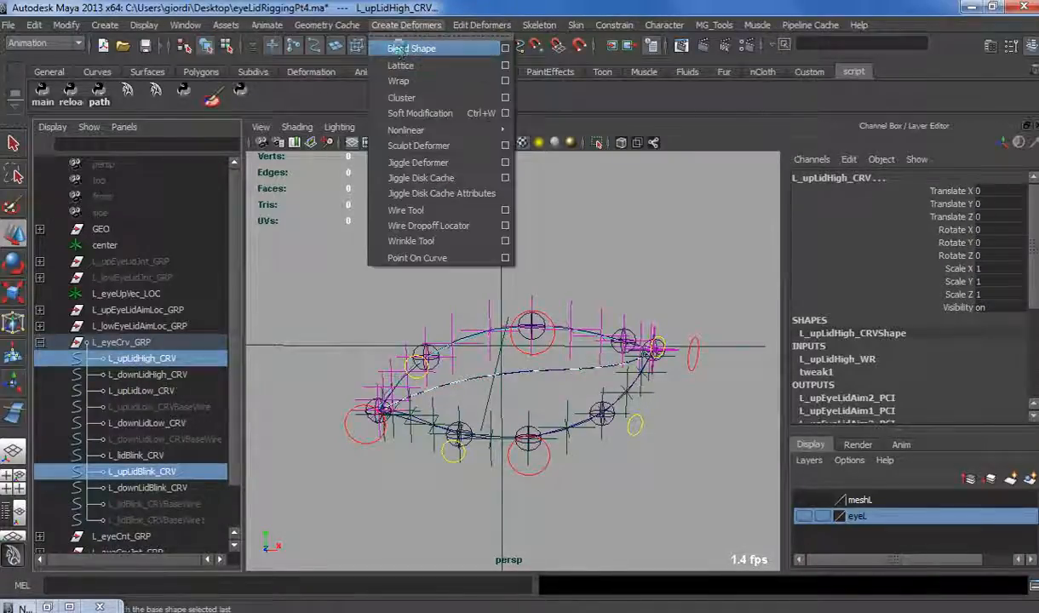
left_click(400, 49)
Test the L_upLidBlink_CRV weight of the new blend shape and leave it at 0.
left_click(809, 375)
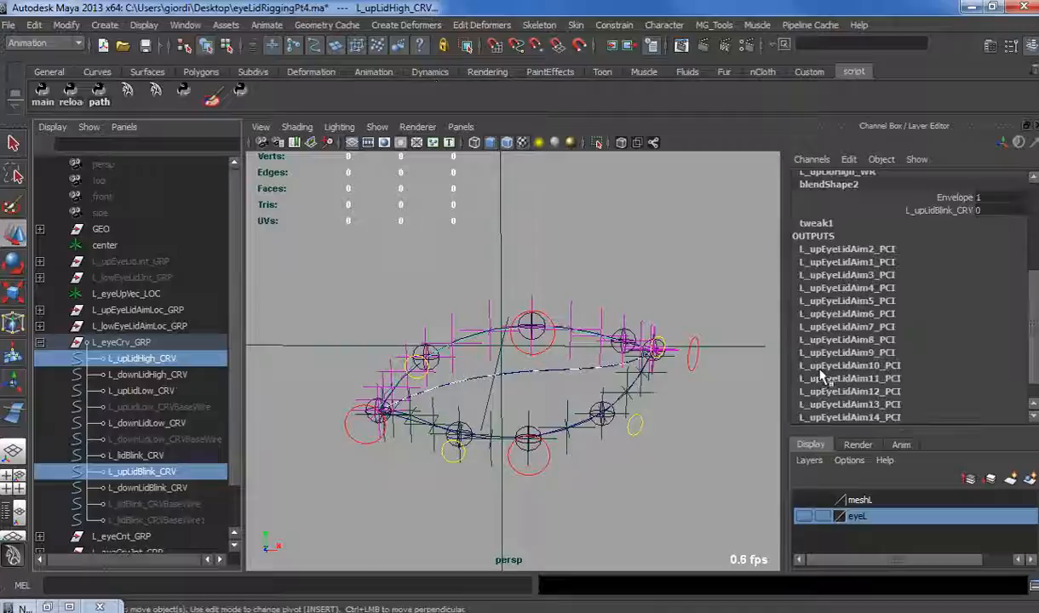
left_click(911, 210)
mouse_move(605, 232)
middle_mouse_down()
mouse_move(615, 240)
mouse_move(599, 243)
middle_mouse_up()
scroll(548, 297, "up", 3)
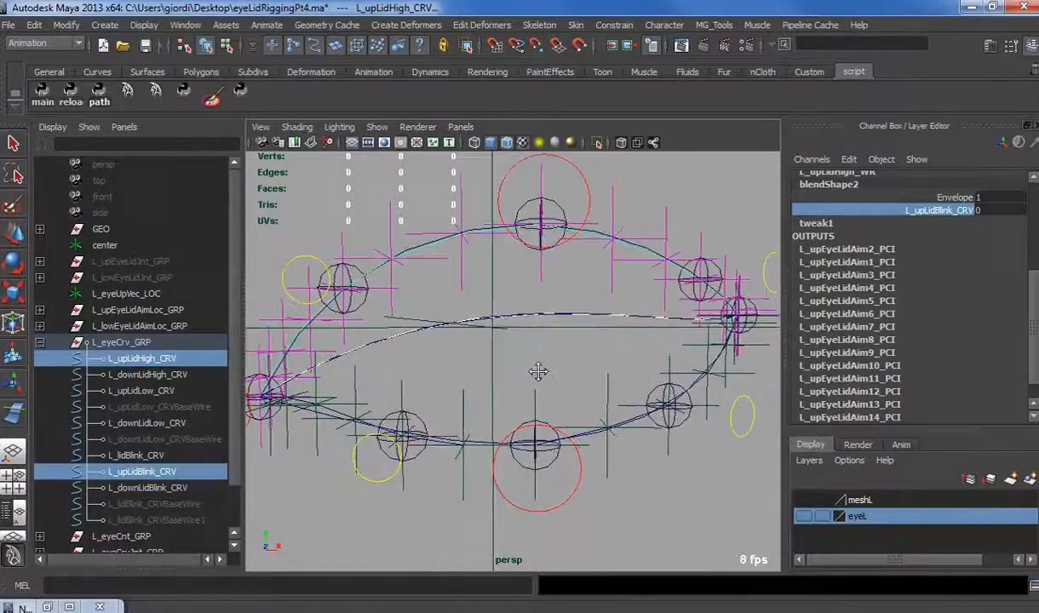
Raise L_upEye1_CNT to about 0.148 in Translate Y to deform the upper lid curves.
middle_click_drag(539, 372, 530, 394, "alt")
left_click(536, 267)
key("w")
left_click_drag(517, 305, 523, 147)
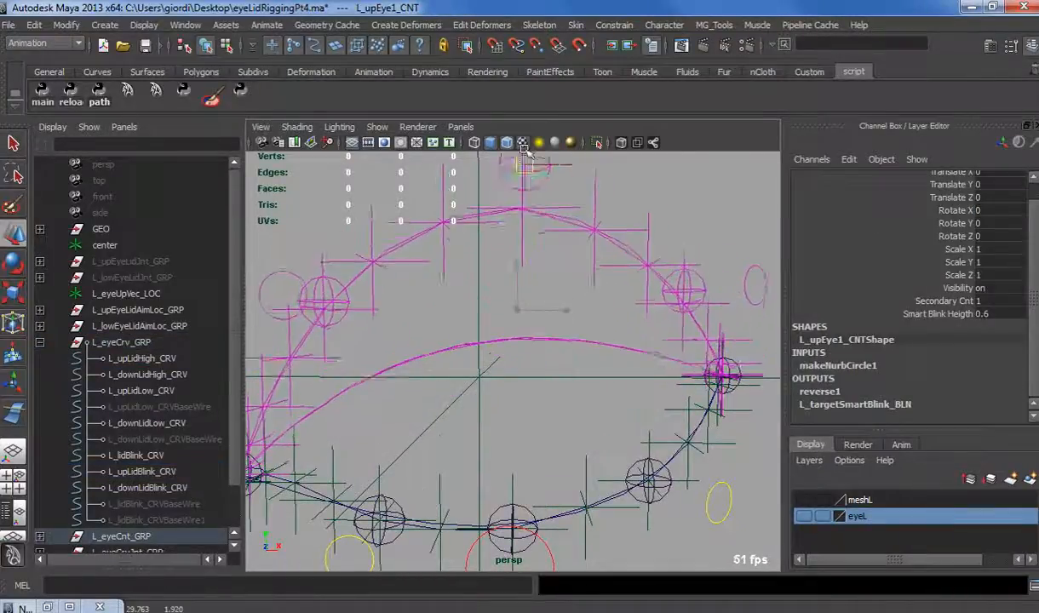
scroll(519, 304, "down", 3)
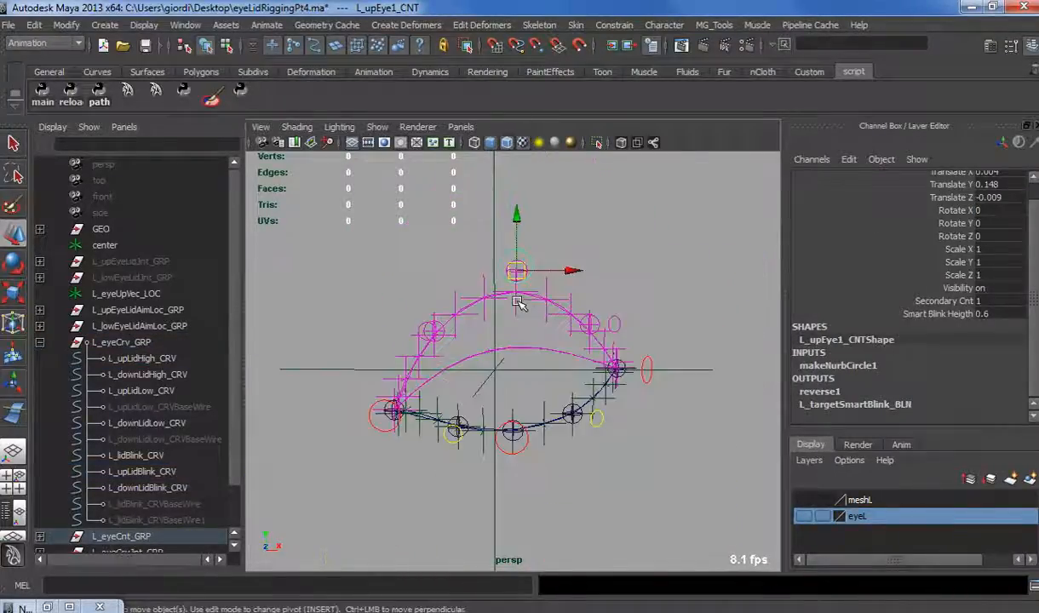
Set the L_upLidBlink_CRV weight of the blend shape on L_upLidHigh_CRV to 1.
left_click(141, 357)
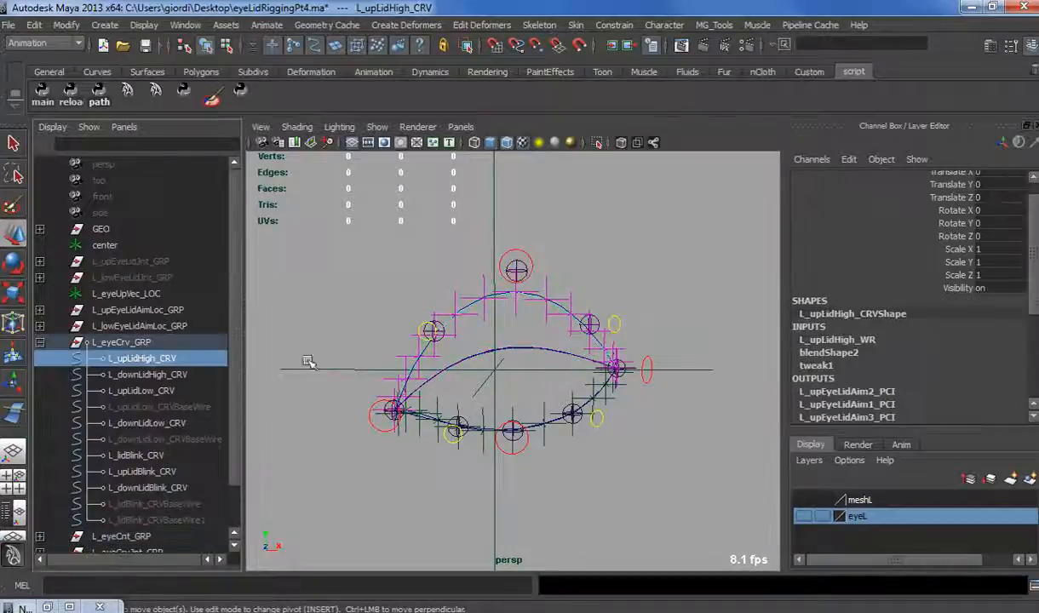
left_click(830, 352)
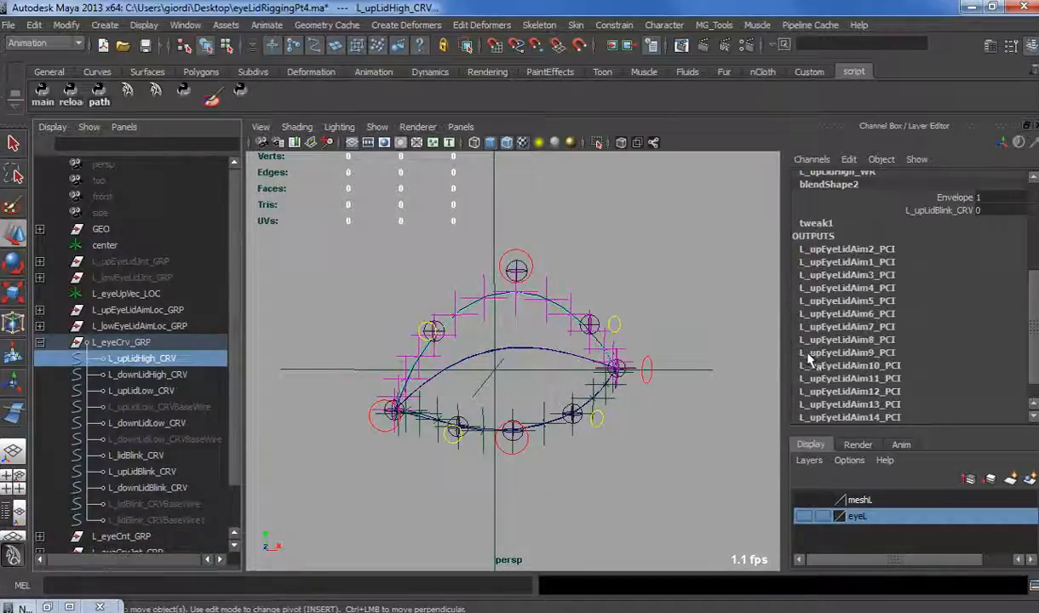
left_click(939, 211)
middle_click_drag(637, 260, 668, 266)
right_click_drag(604, 324, 635, 329, "alt")
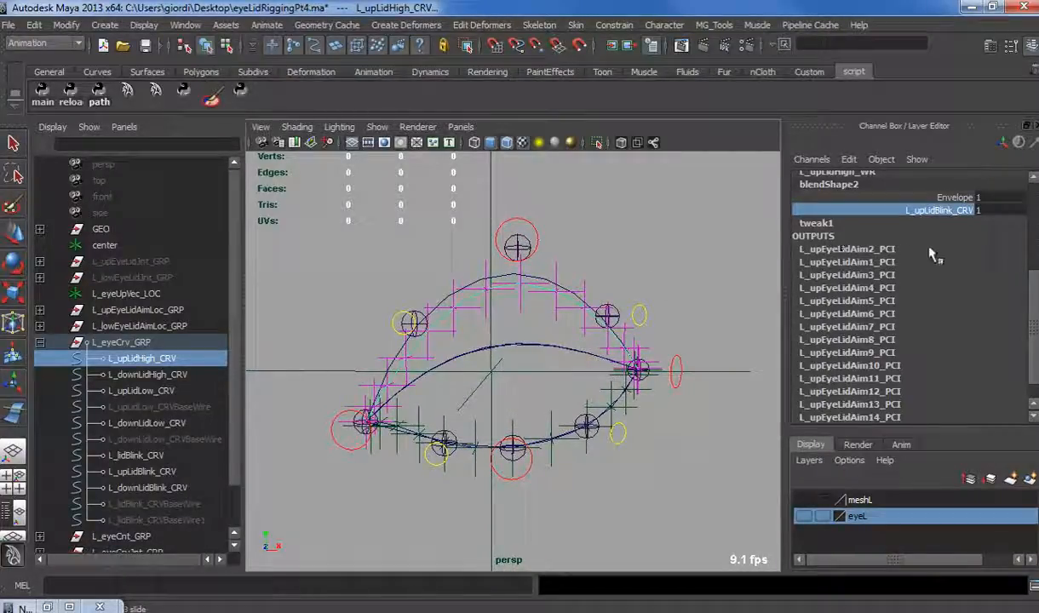
scroll(862, 281, "up", 1)
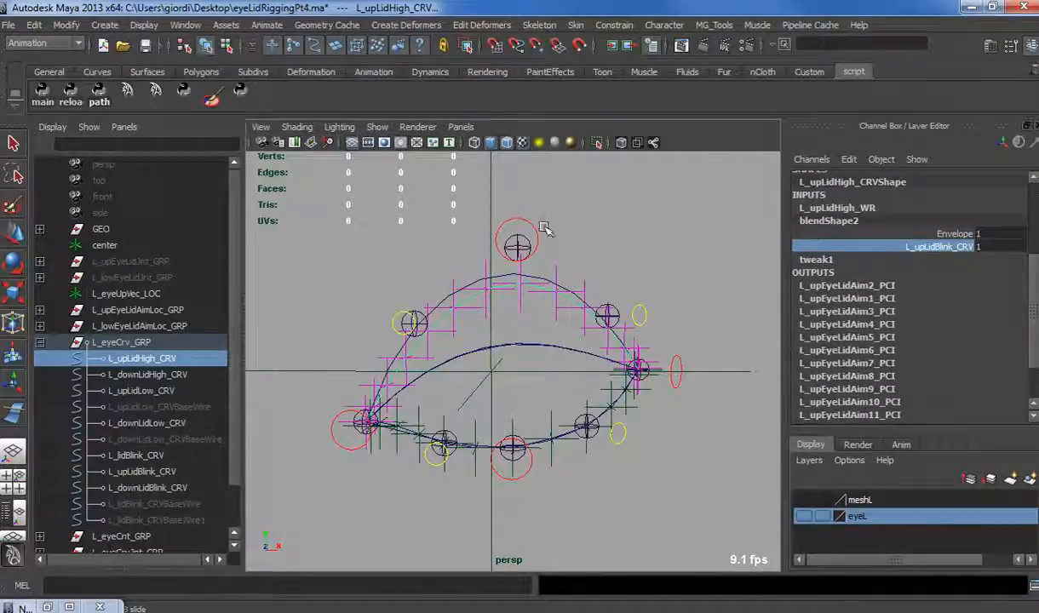
Reorder the input operations of L_upLidHigh_CRV so its blend shape is above the L_upLidHigh_WR wire.
left_click(500, 278)
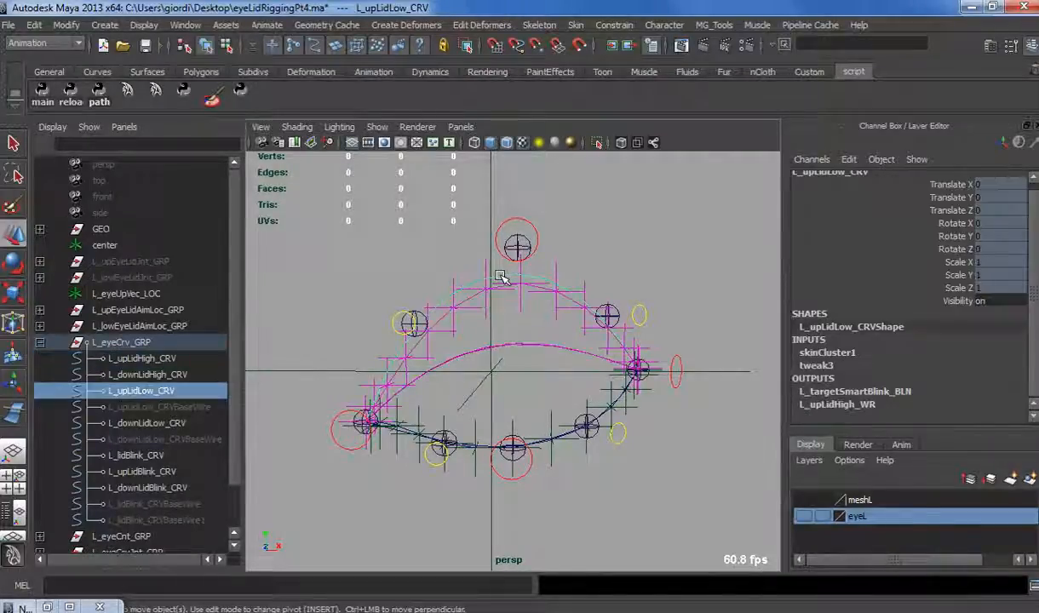
left_click(450, 287)
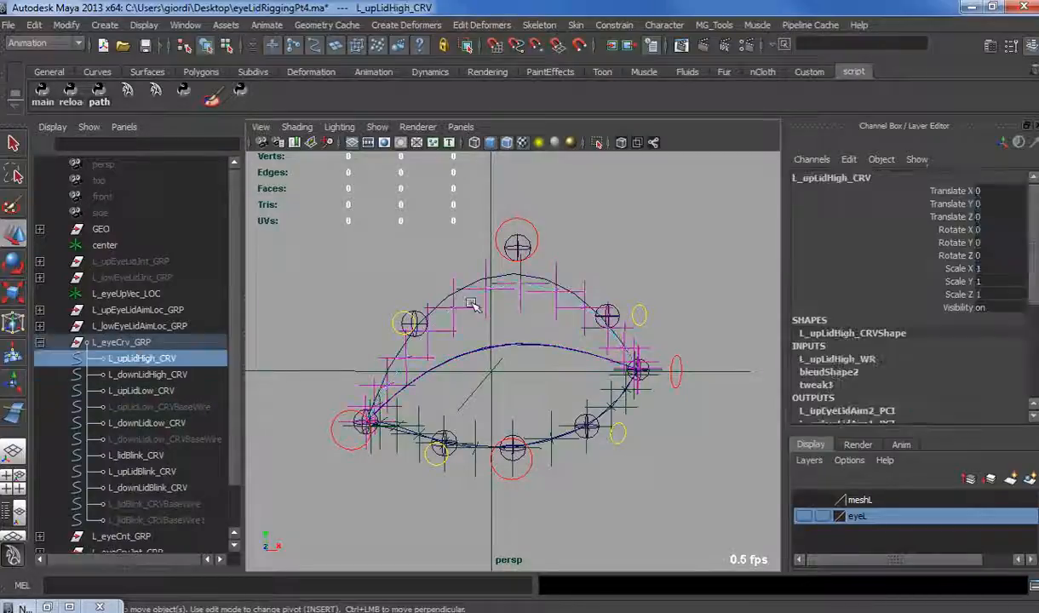
left_click(617, 53)
left_click(635, 148)
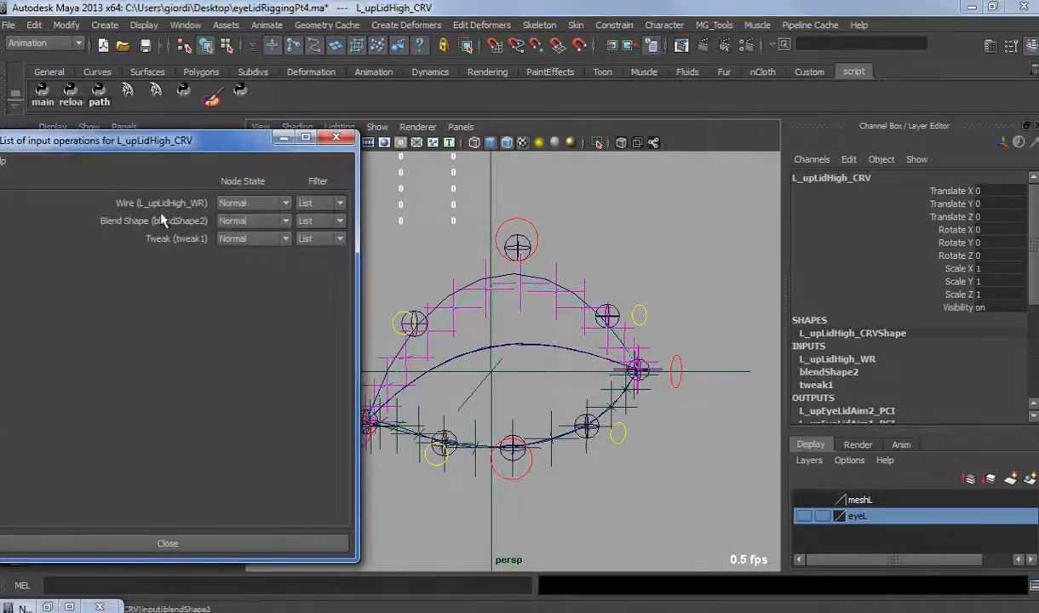
middle_click_drag(155, 219, 150, 225)
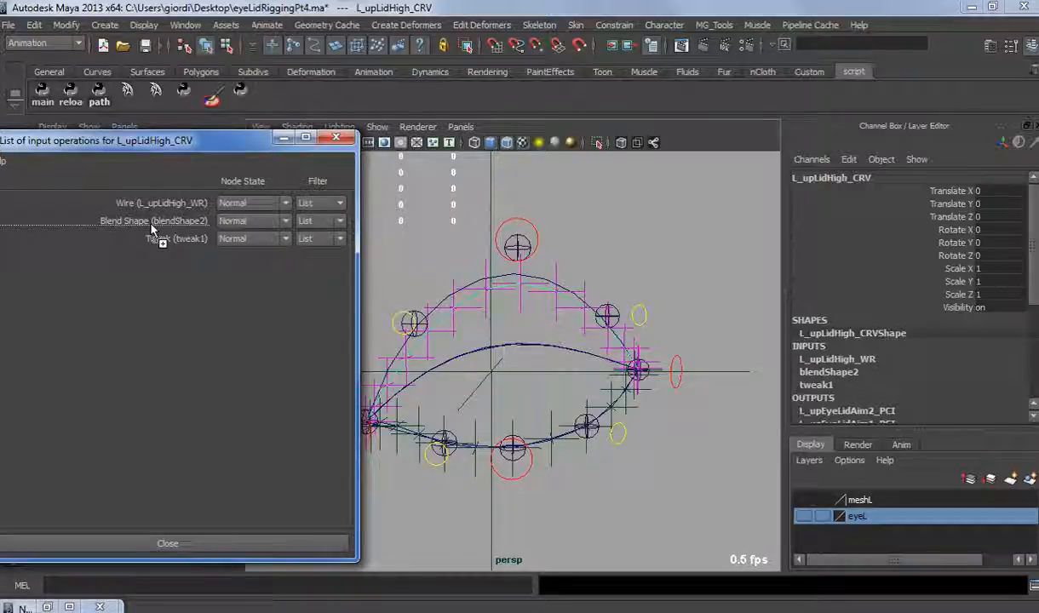
middle_click_drag(151, 229, 152, 204)
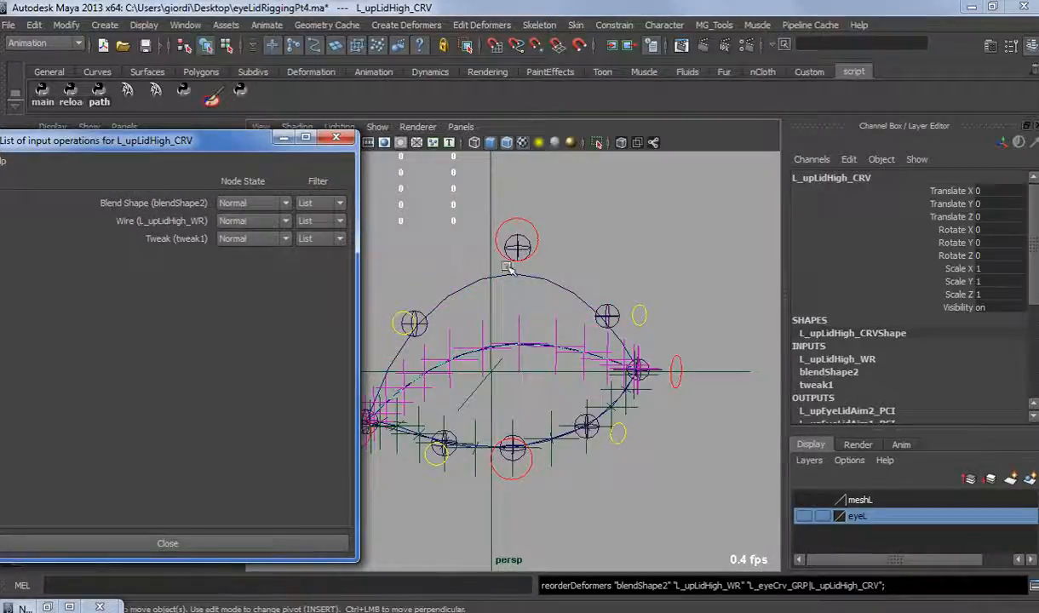
Move L_upEye1_CNT to about -0.081, 0.272, -0.014 to test the deformer order, and close the input operations list.
left_click(508, 222)
left_click_drag(517, 248, 468, 179)
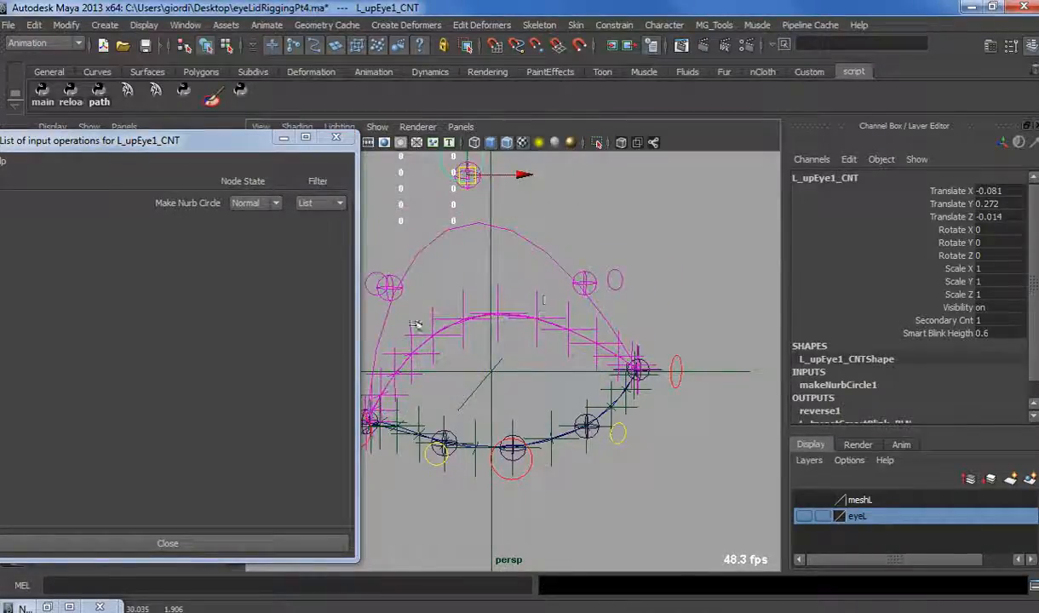
left_click(115, 542)
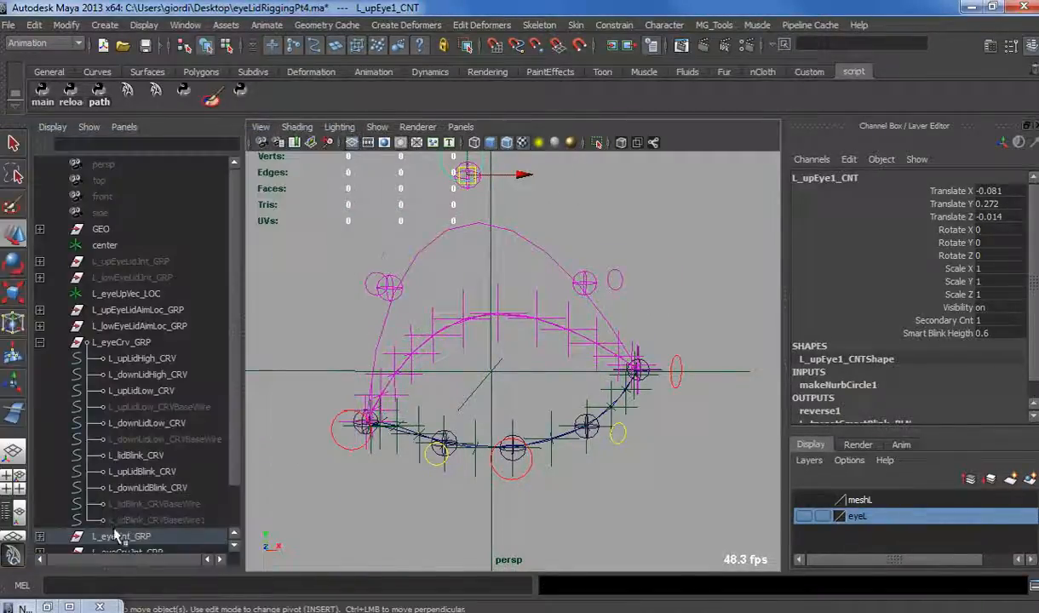
Test the blink on L_upLidHigh_CRV by varying its L_upLidBlink_CRV weight, leaving it at 1.
left_click(137, 360)
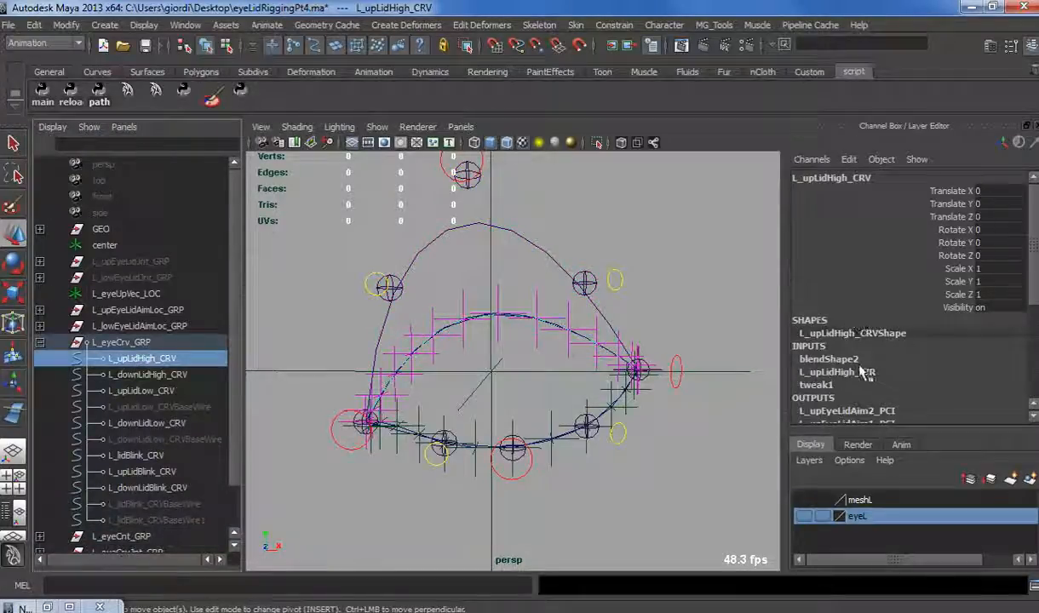
left_click(831, 359)
left_click(924, 205)
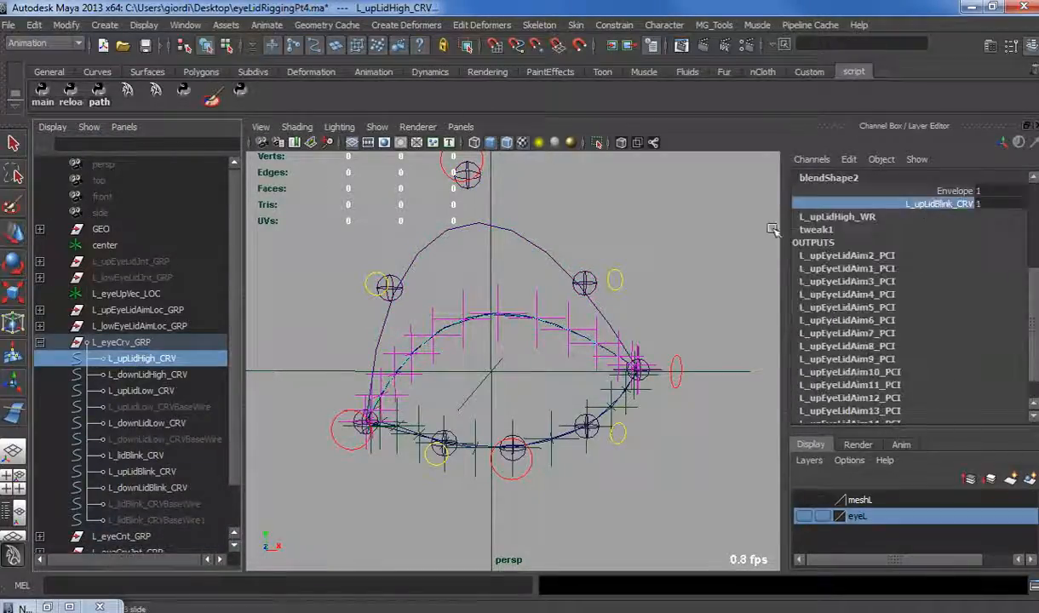
middle_click_drag(772, 230, 678, 248)
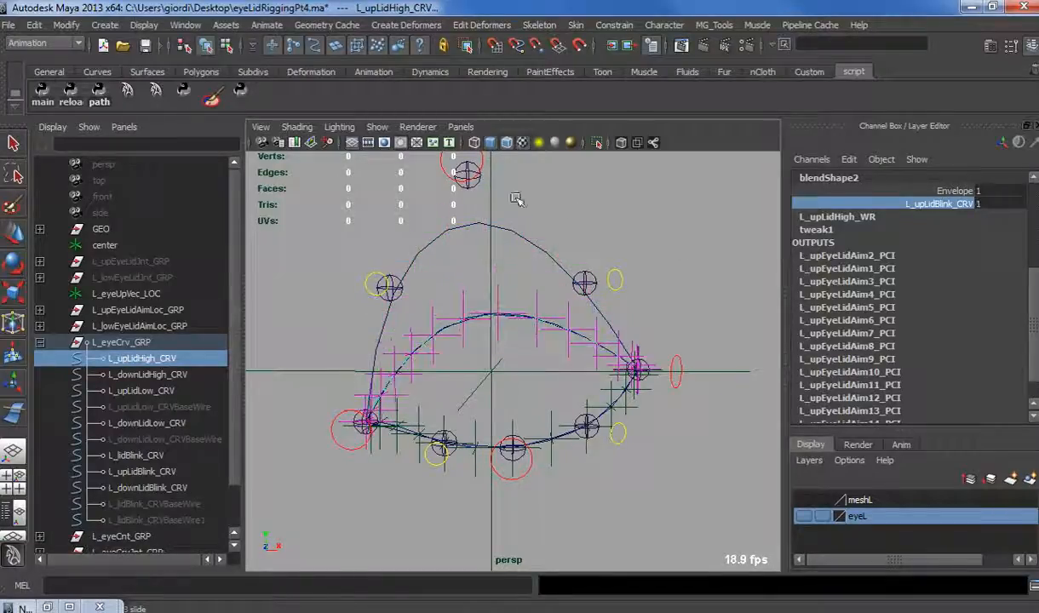
Reset Translate X, Y and Z of L_upEye1_CNT to 0.
left_click(467, 175)
left_click_drag(993, 204, 998, 177)
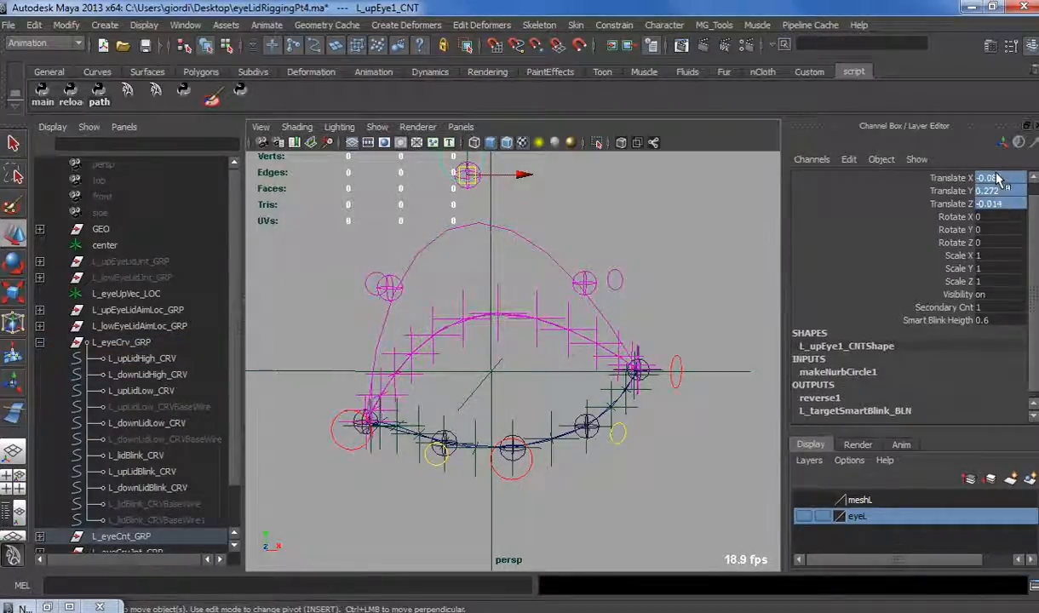
type("0")
key("Return")
middle_click_drag(612, 369, 599, 319, "alt")
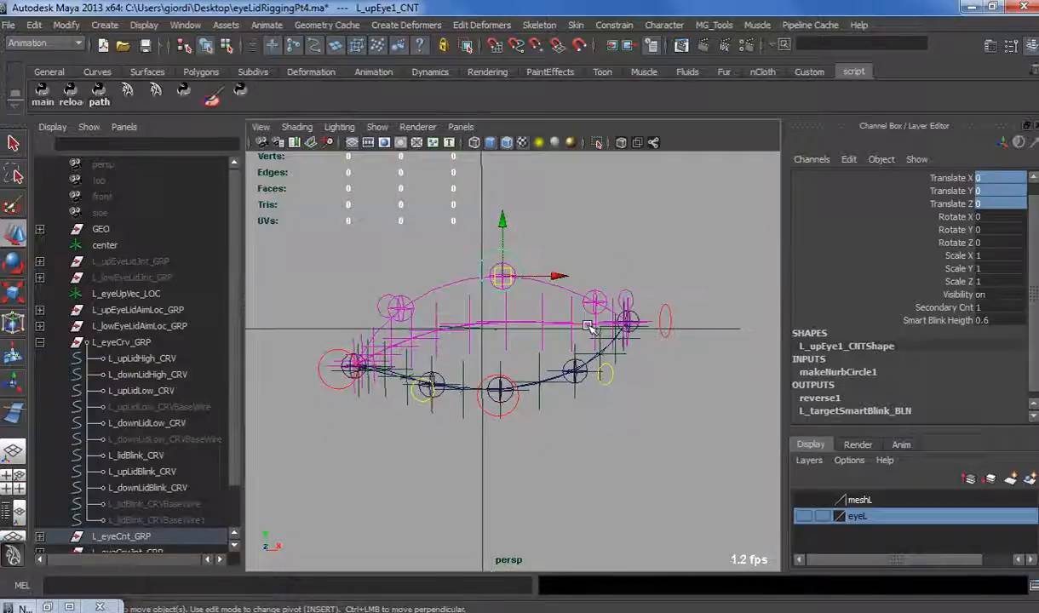
right_click_drag(599, 319, 655, 348, "alt")
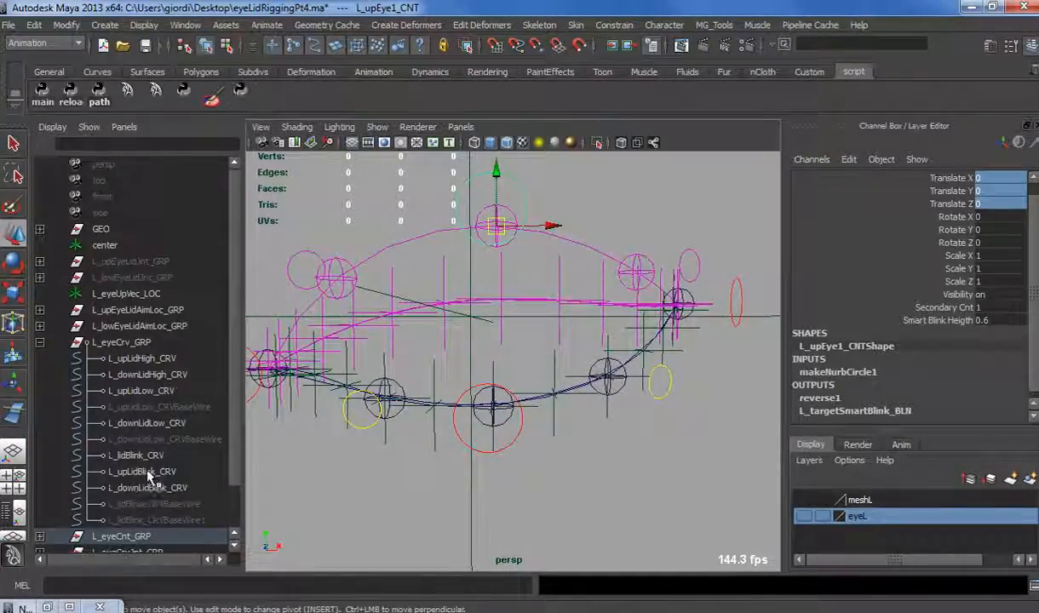
Set the L_upLidBlink_CRV weight on L_upLidHigh_CRV to 0 and select L_upEye1_CNT.
left_click(145, 358)
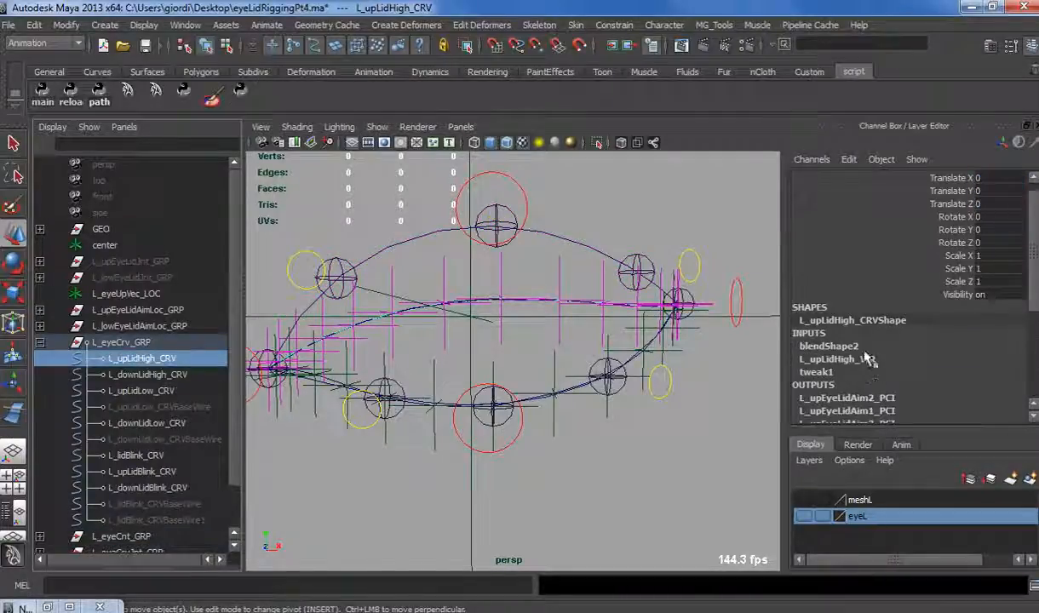
left_click(831, 347)
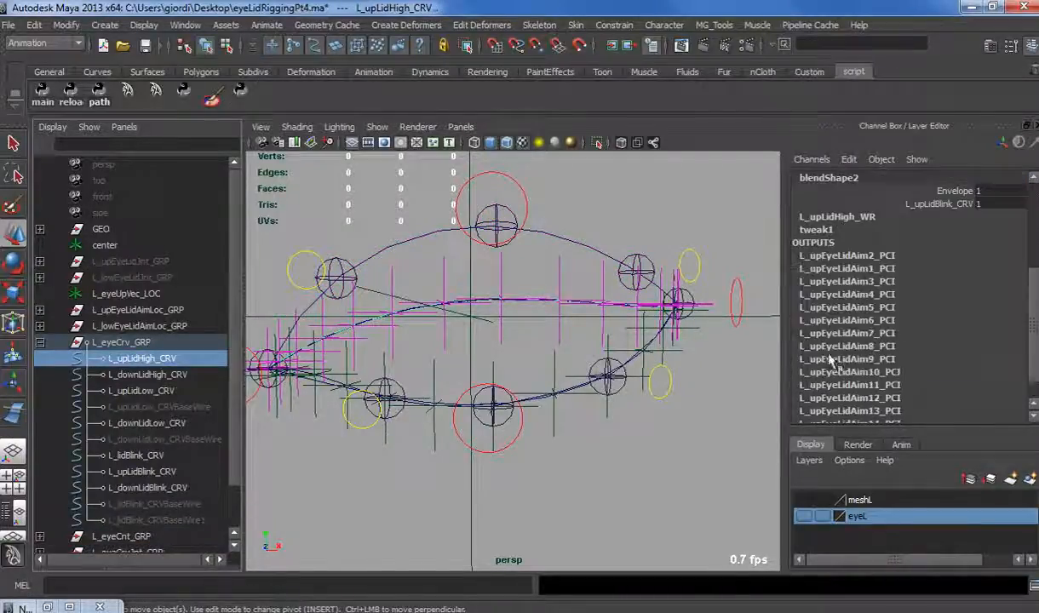
left_click(944, 205)
middle_click_drag(578, 213, 557, 212)
middle_click_drag(428, 382, 464, 373, "alt")
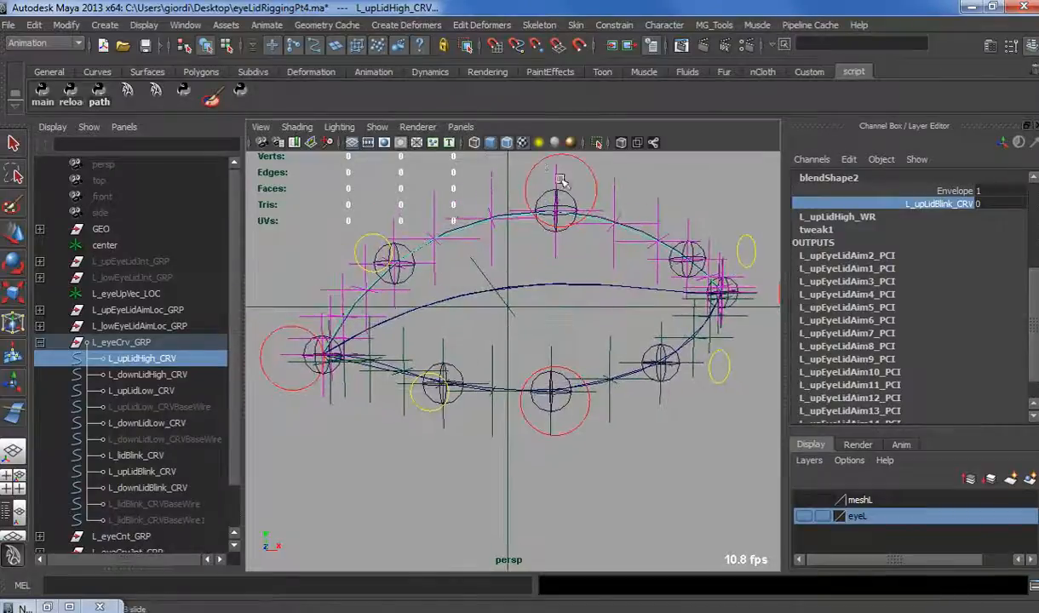
left_click(539, 161)
scroll(453, 352, "up", 3)
scroll(247, 428, "down", 4)
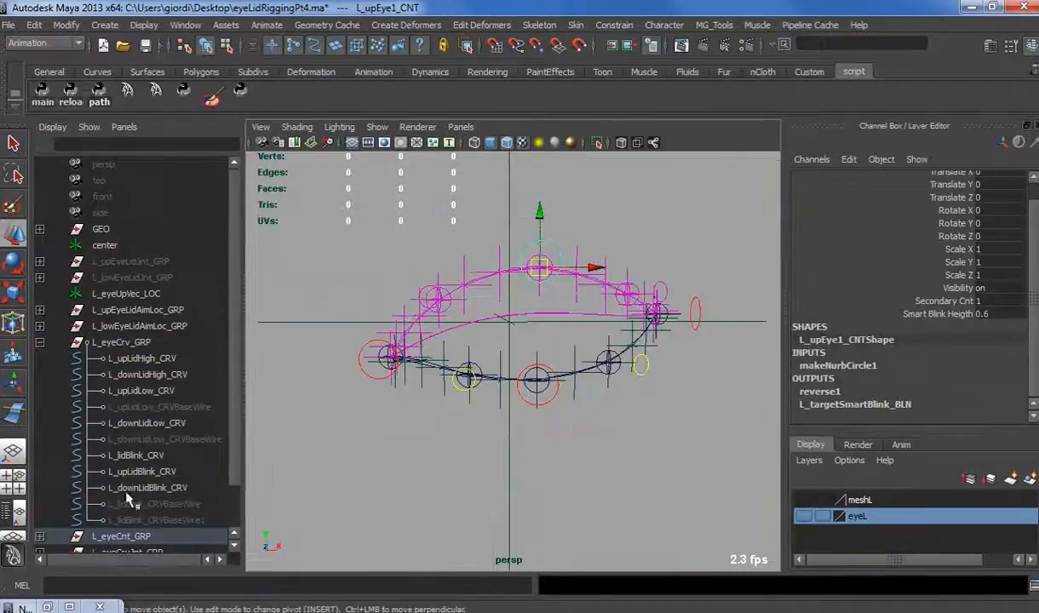
Create a blend shape on L_downLidHigh_CRV with L_downLidBlink_CRV as its target.
left_click(138, 489)
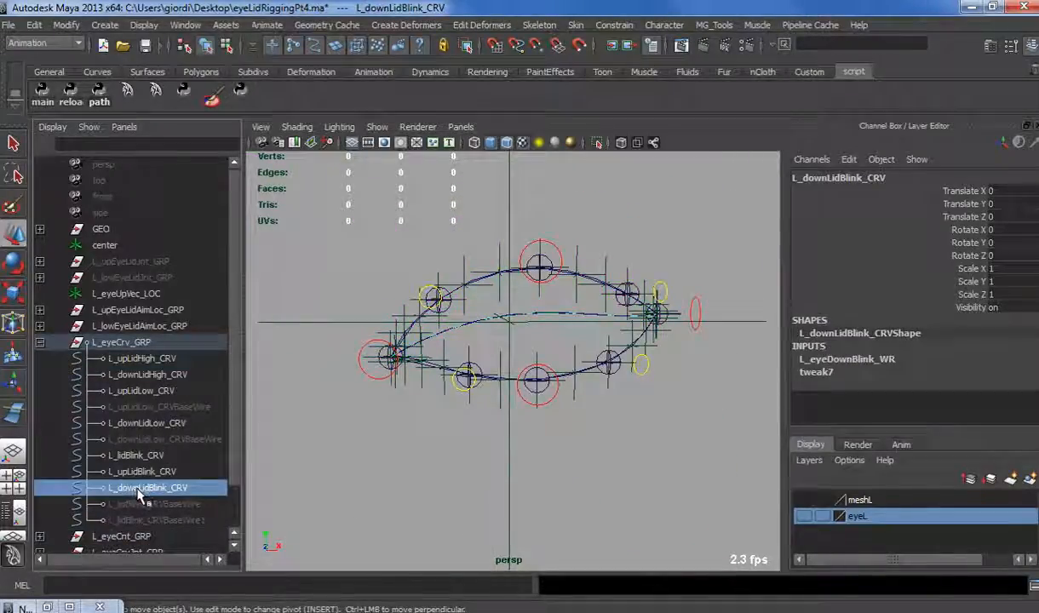
left_click(140, 377, "ctrl")
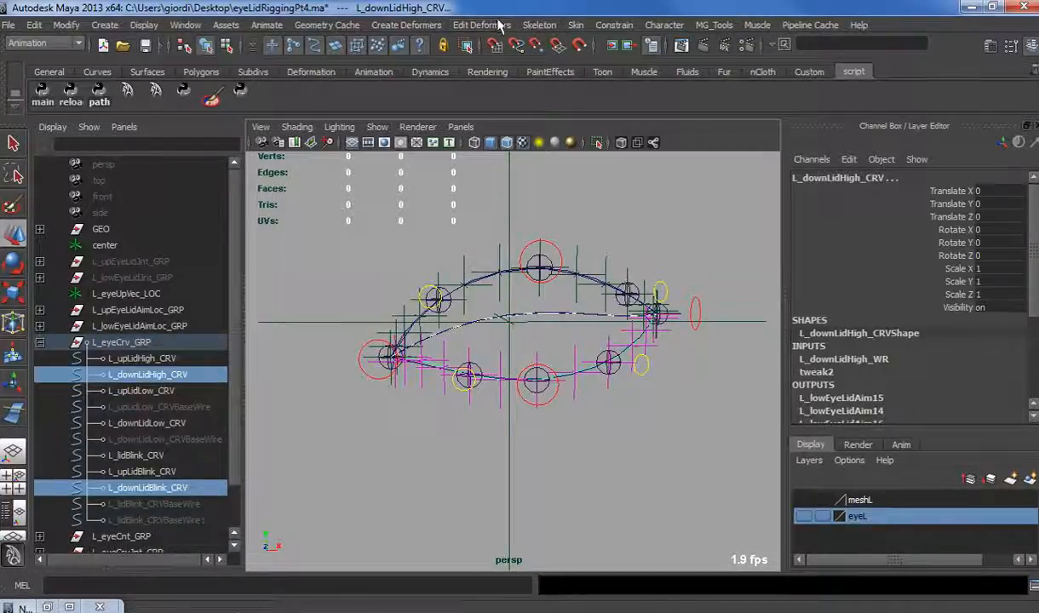
left_click(421, 28)
left_click(407, 45)
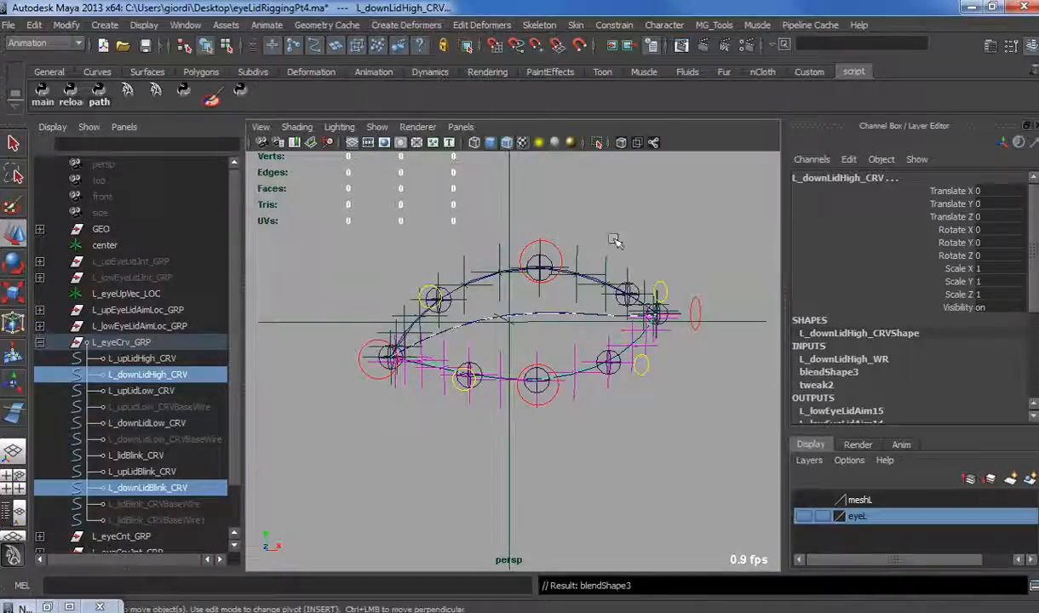
Test the lower lid blink by varying the L_downLidBlink_CRV weight on L_downLidHigh_CRV, leaving it at 0.
left_click(823, 372)
left_click(929, 236)
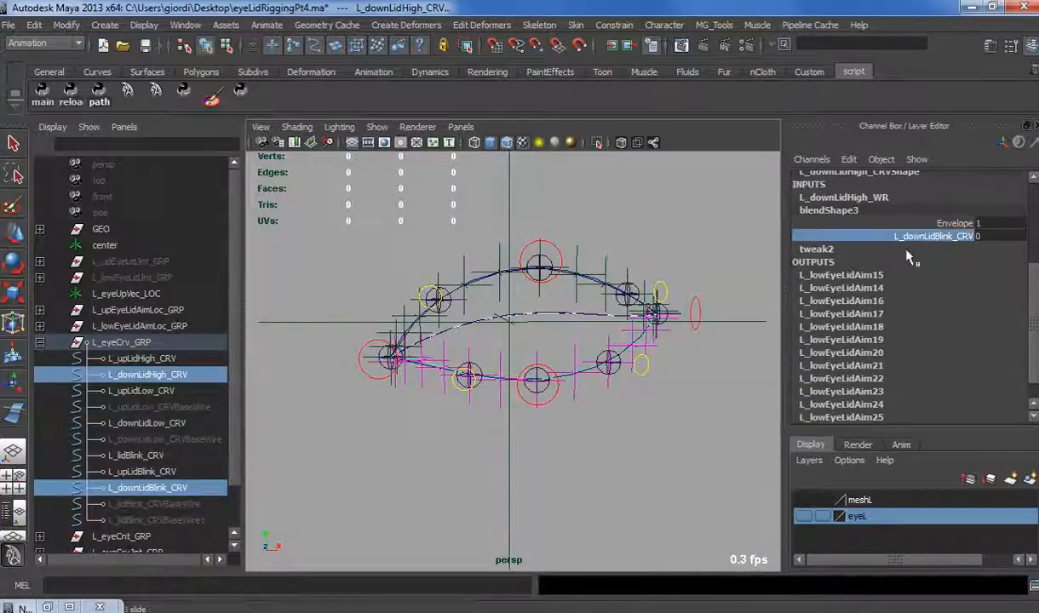
middle_click_drag(626, 329, 568, 330)
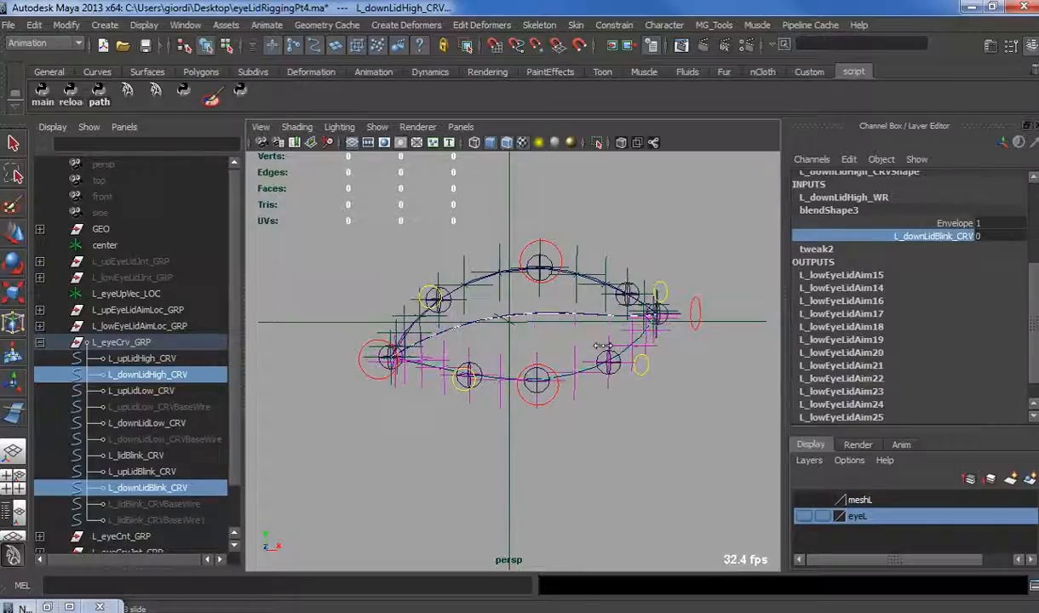
Swap the evaluation order of the new blend shape and the L_downLidHigh_WR wire deformer on L_downLidHigh_CRV.
left_click(618, 51)
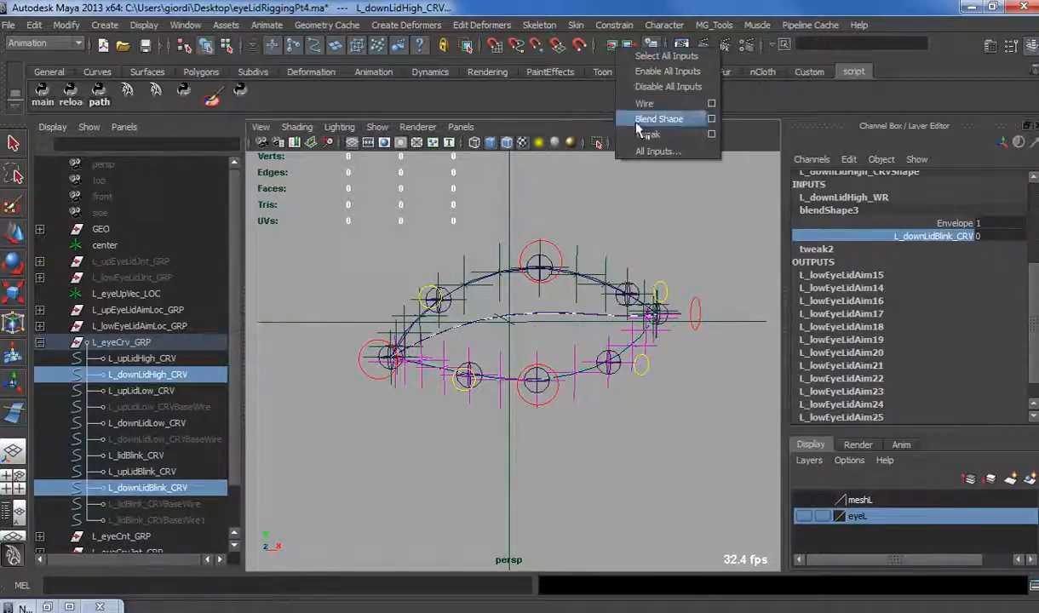
left_click(635, 147)
middle_click_drag(164, 212, 157, 209)
left_click(336, 138)
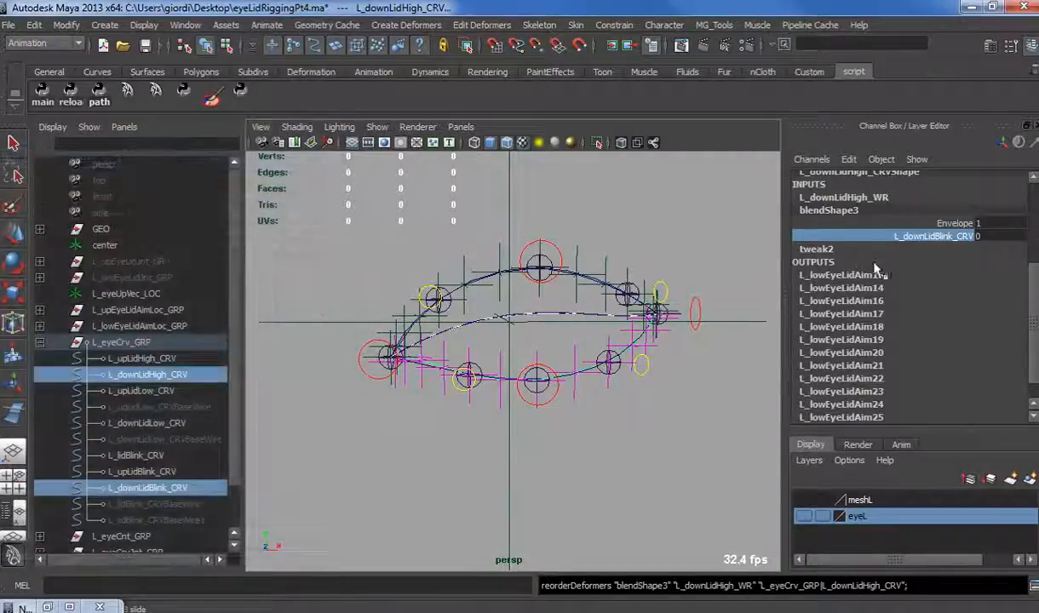
Rename the blend shape on L_downLidHigh_CRV as L_downLidBlink_BLN and copy that name.
double_click(839, 247)
type("L")
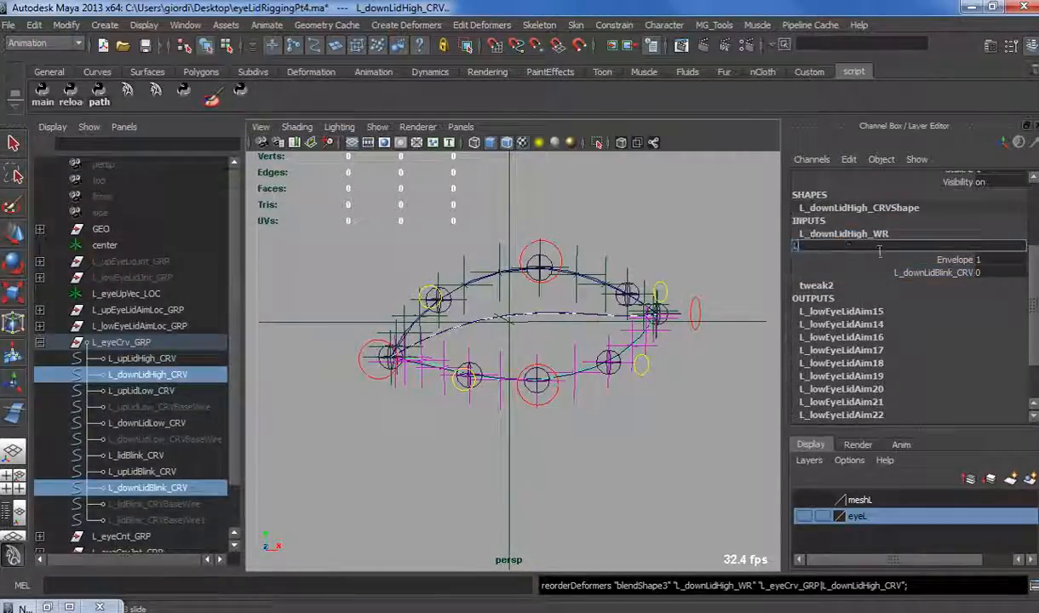
type("_down")
type("B")
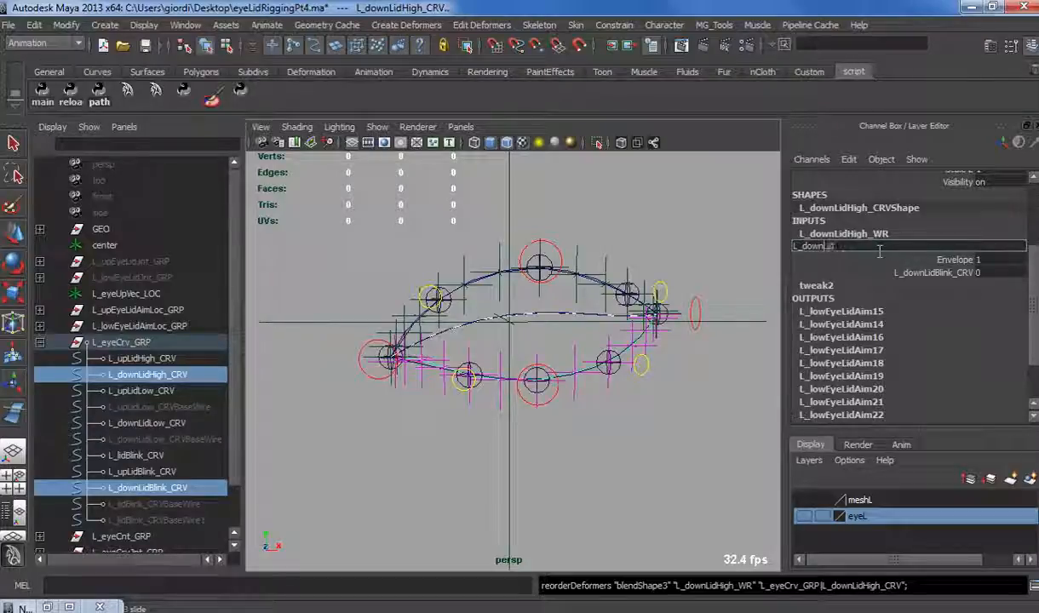
type("dB")
key("Tab")
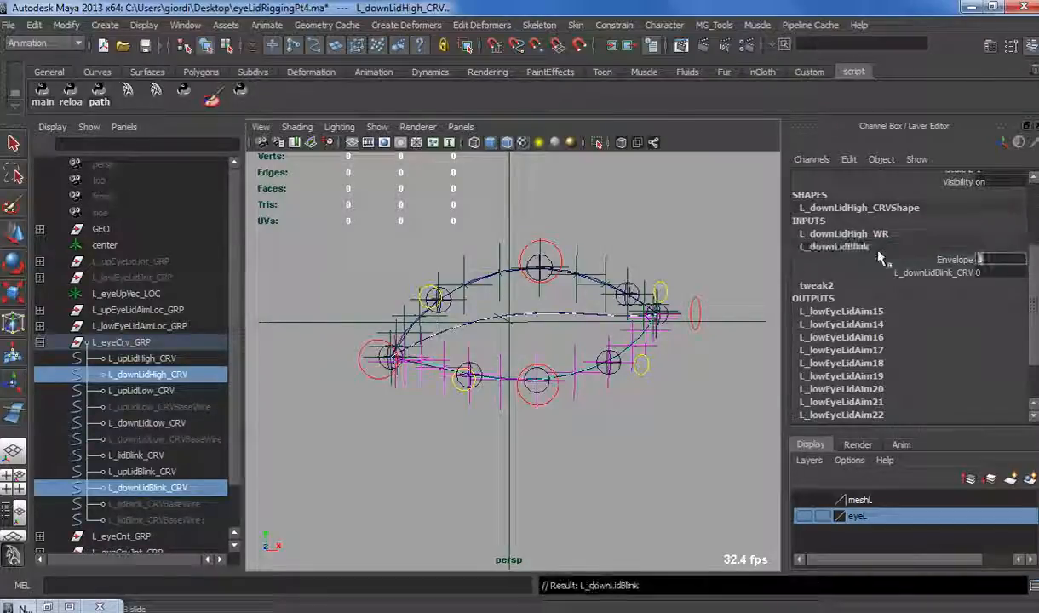
double_click(881, 247)
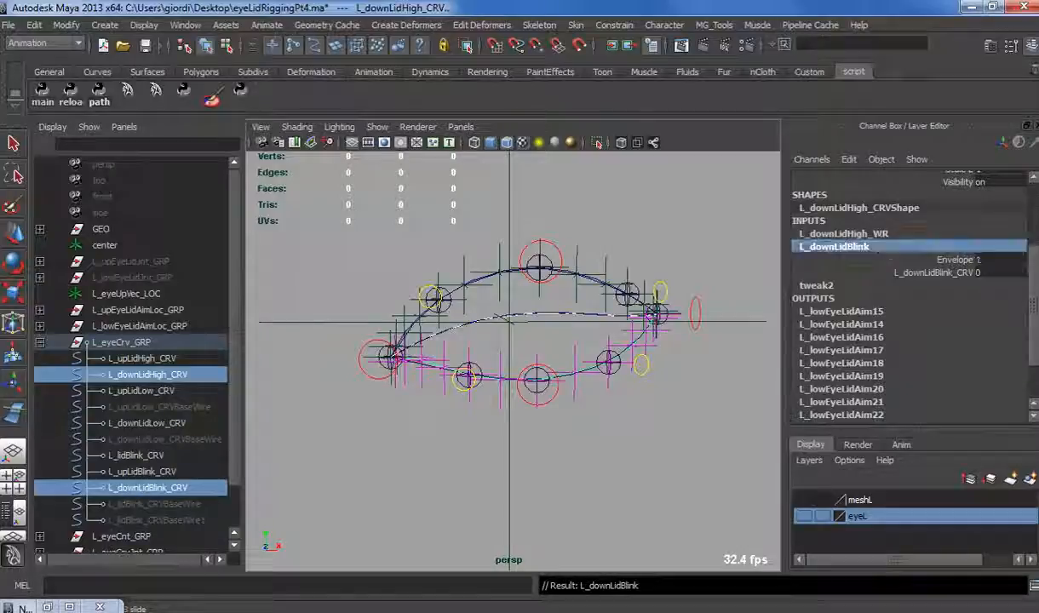
key("End")
type("_h")
double_click(882, 245)
key("ctrl+c")
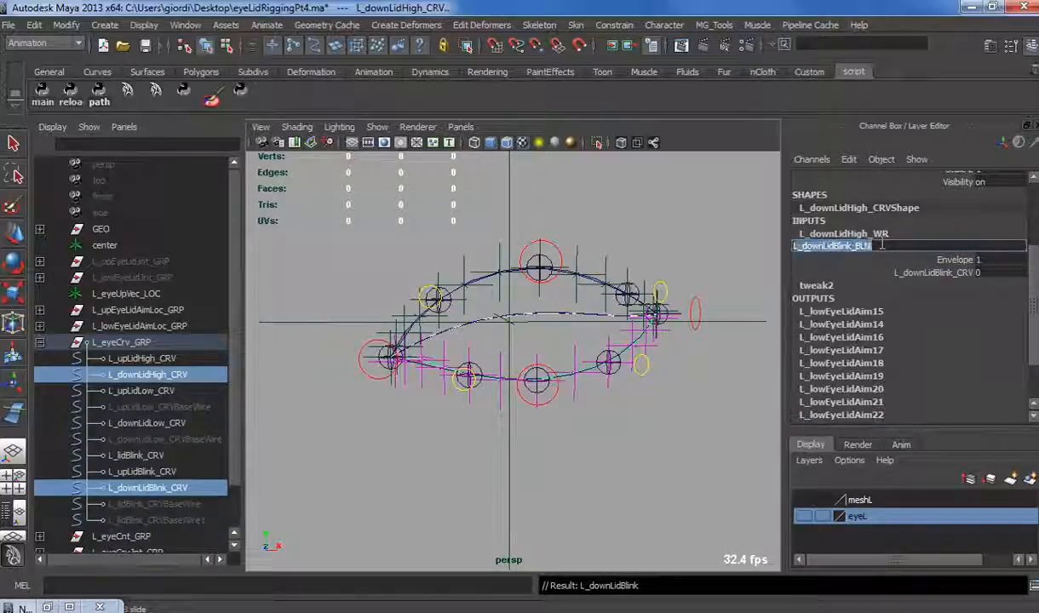
key("Return")
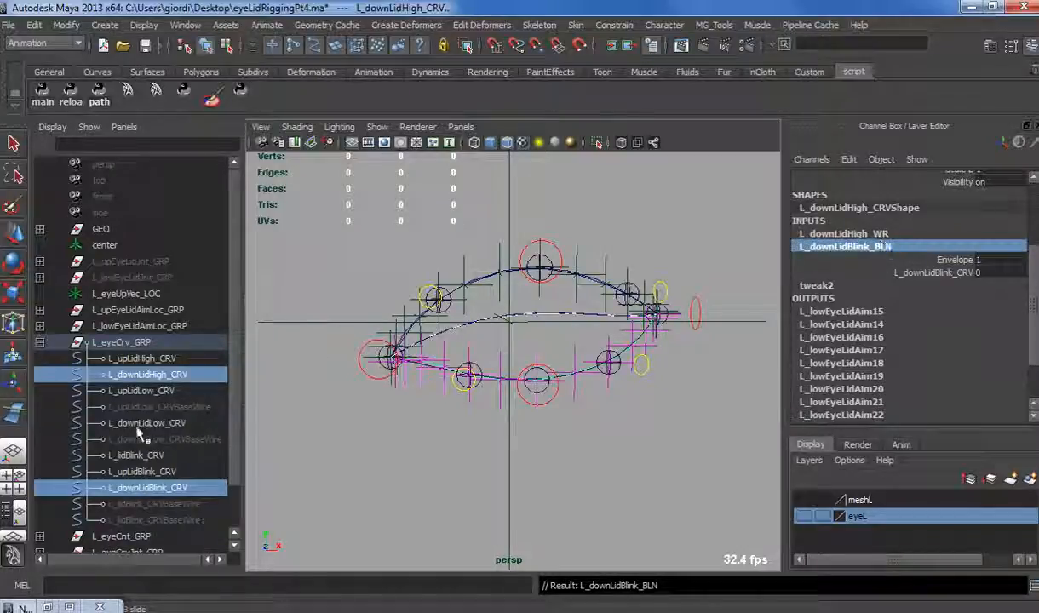
Rename the blend shape on L_upLidHigh_CRV as L_upLidBlink_BLN, reusing the copied name.
left_click(143, 360)
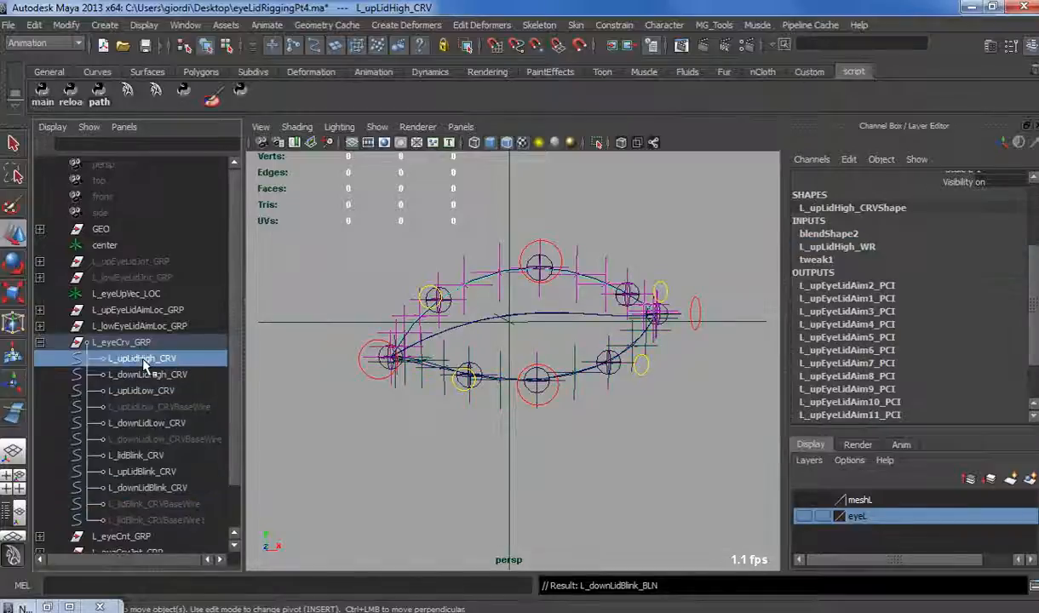
left_click(828, 233)
double_click(820, 178)
key("ctrl+v")
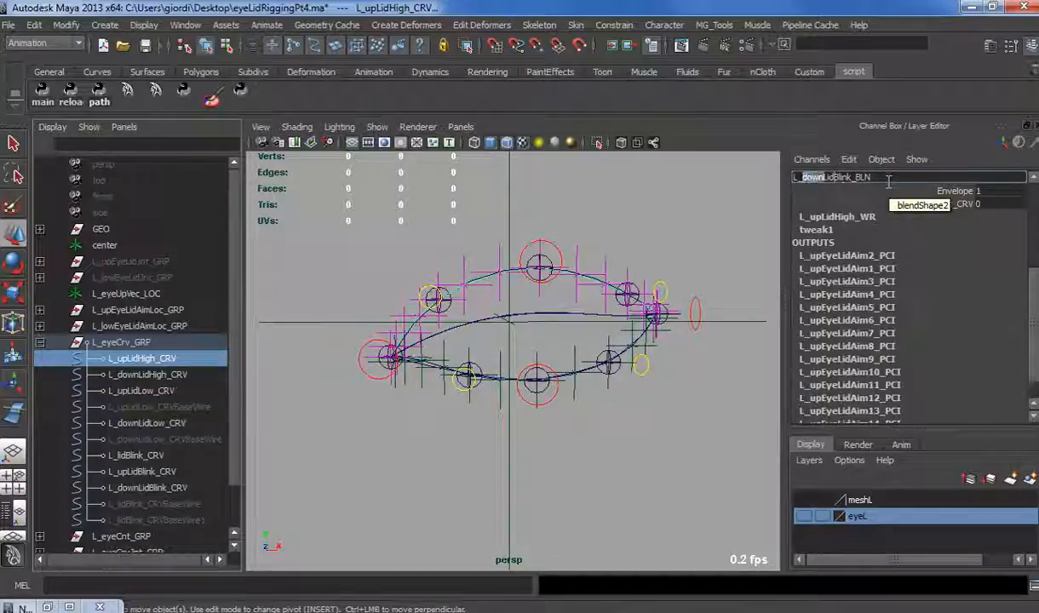
type("up")
key("Return")
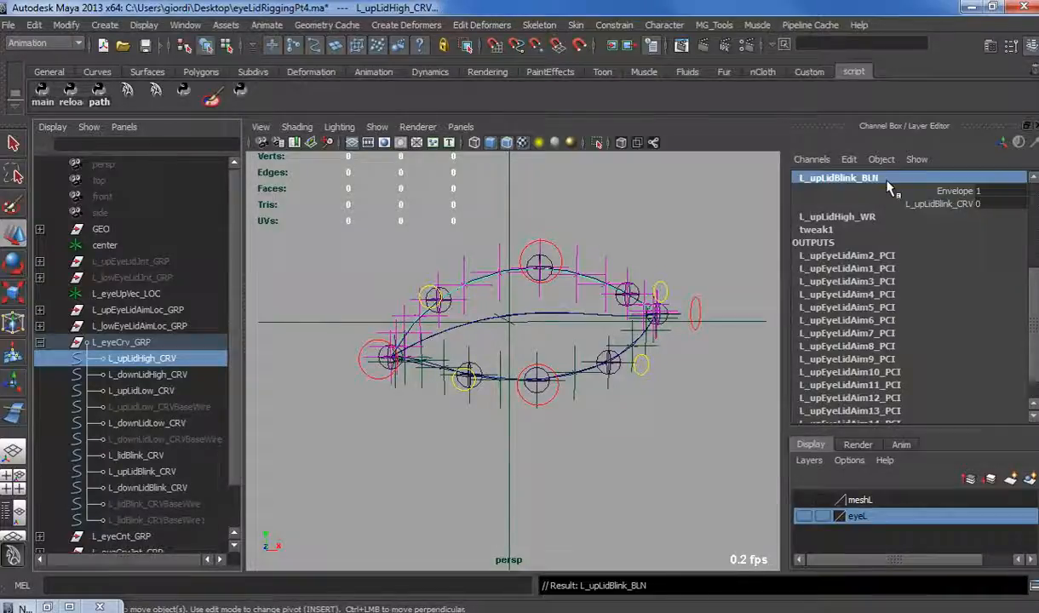
Add a keyable float attribute smartBlink with minimum 0 and maximum 1 to both L_upEye1_CNT and L_downEye1_CNT.
middle_click_drag(679, 324, 677, 337, "alt")
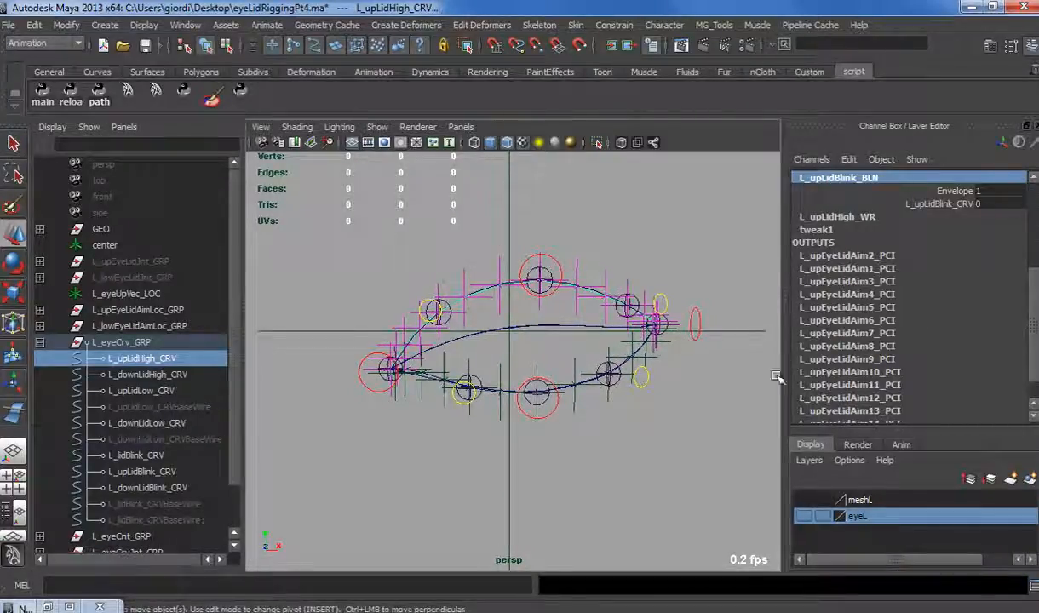
left_click(559, 264)
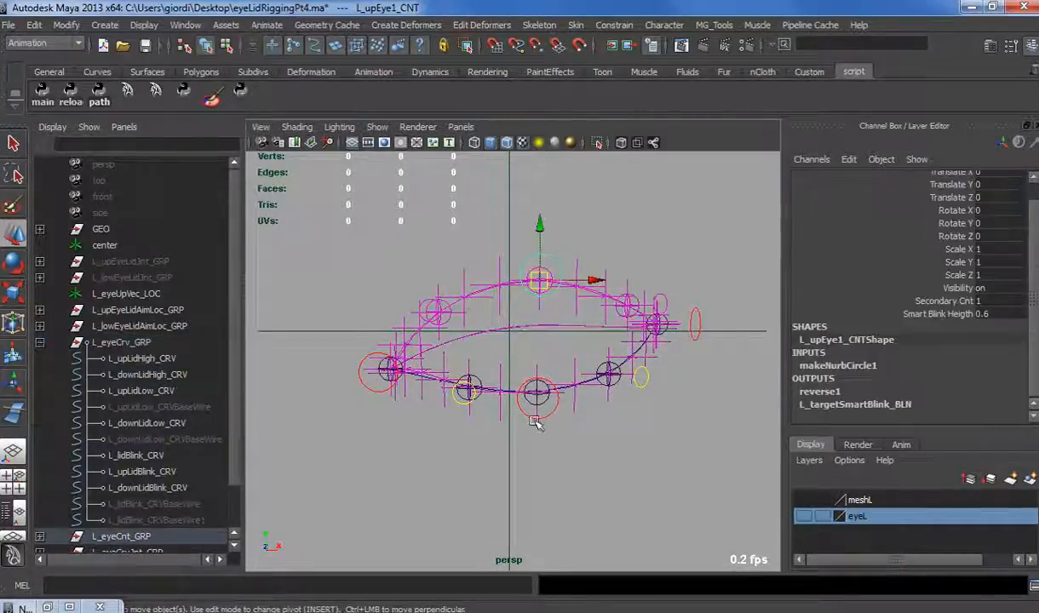
left_click(515, 398)
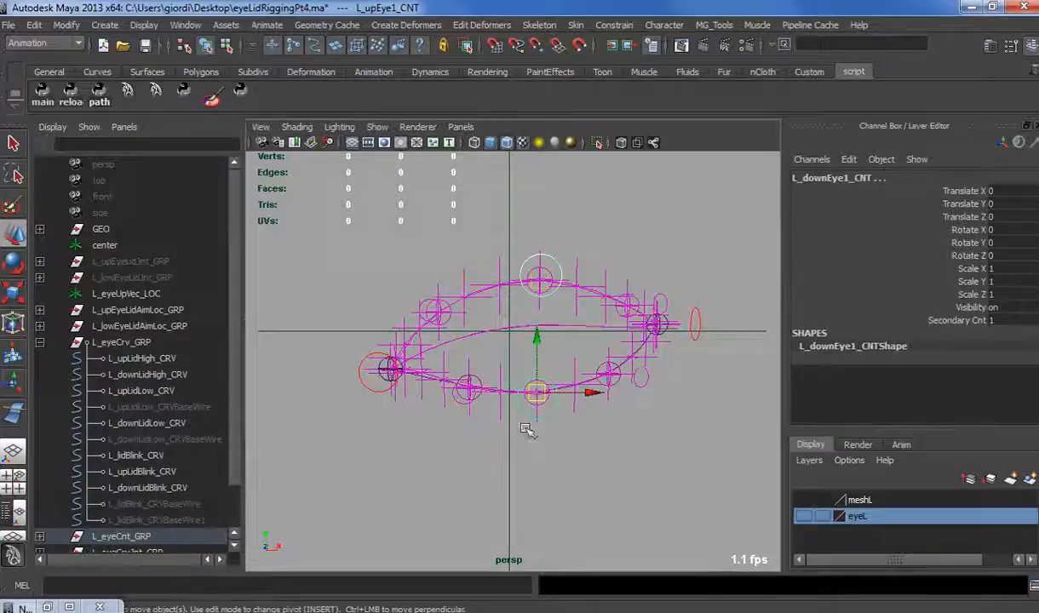
left_click(849, 161)
left_click(829, 268)
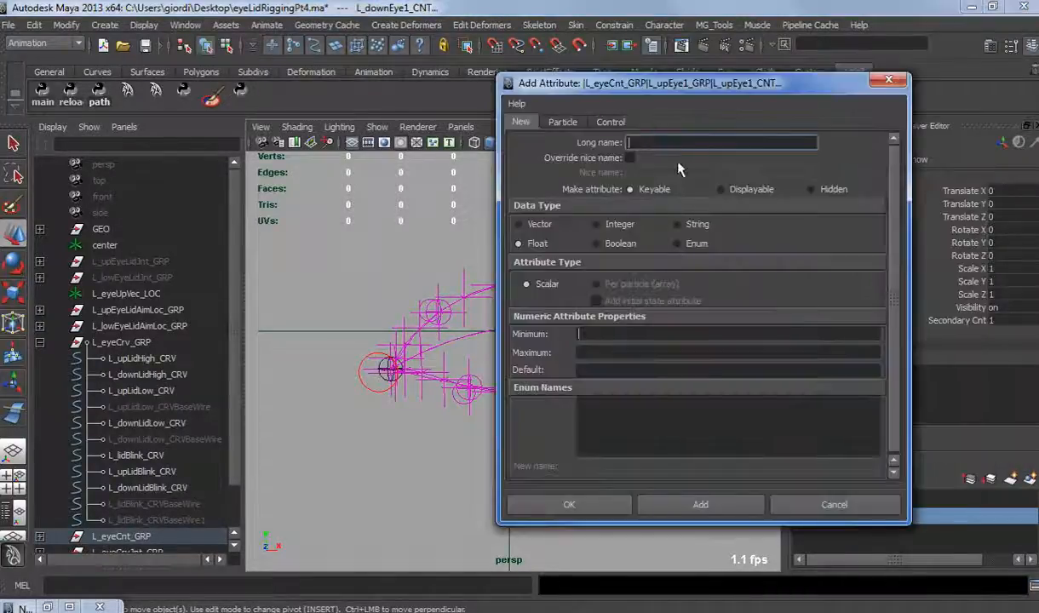
type("smart")
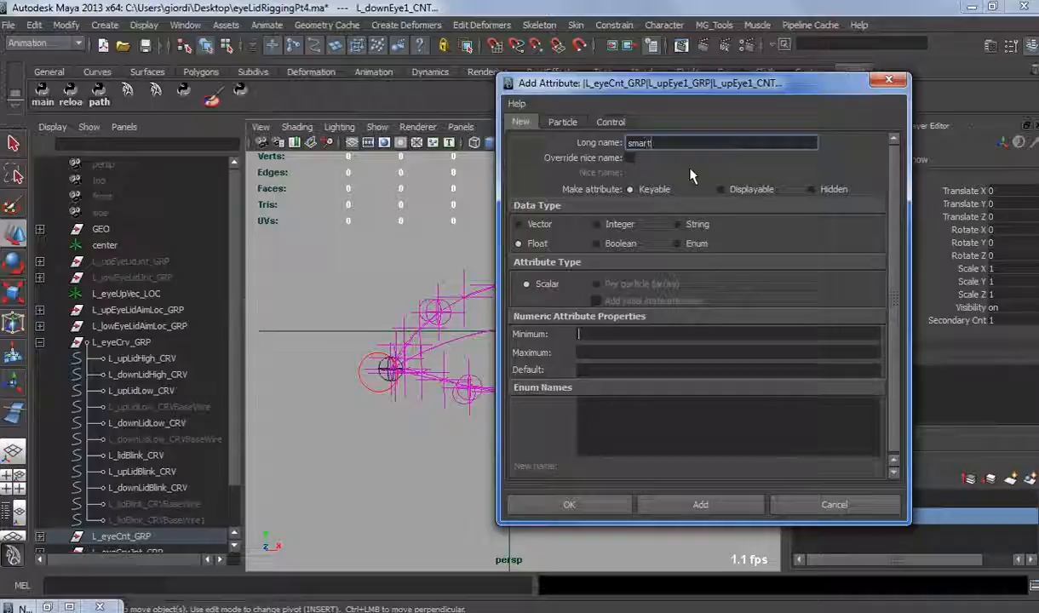
type("Bl")
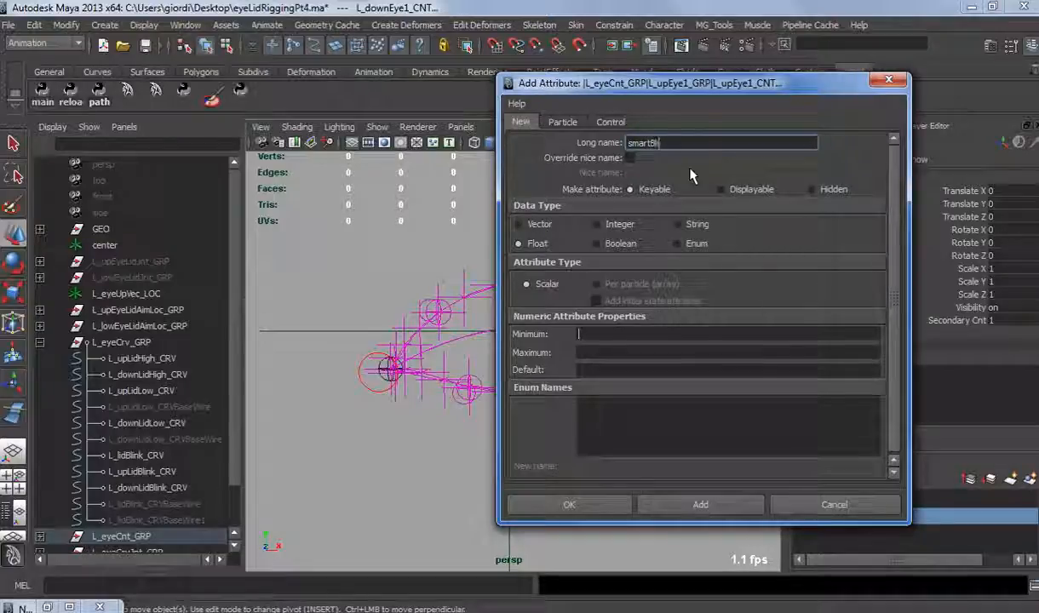
type("ink")
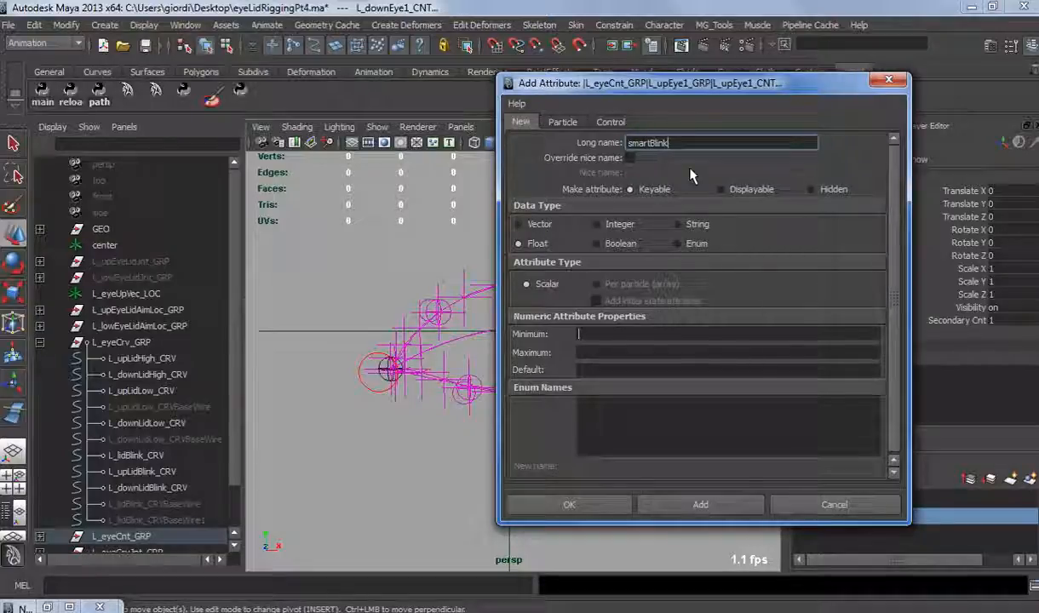
left_click(600, 338)
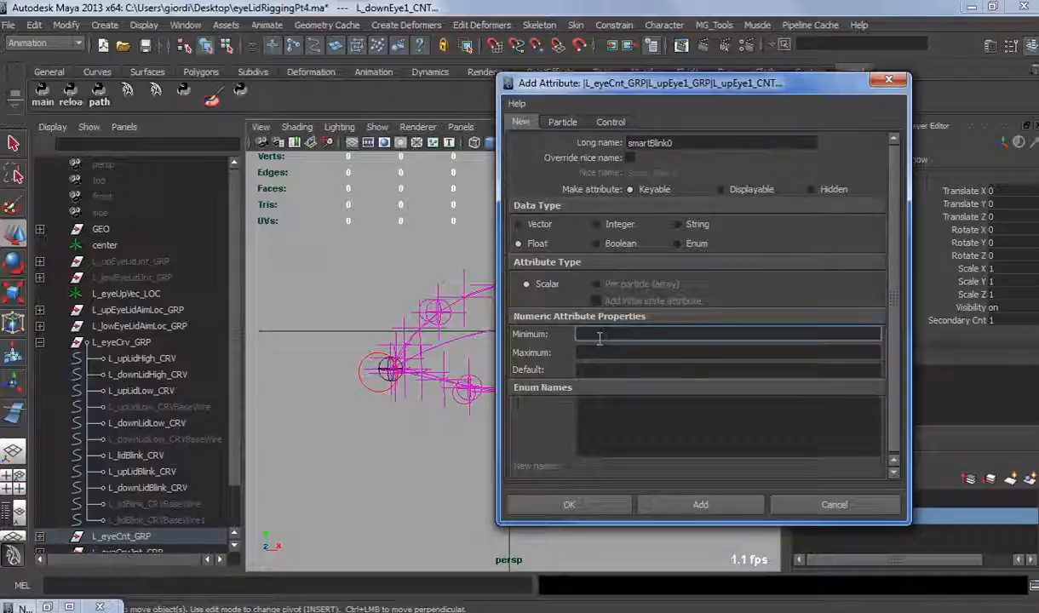
left_click(693, 145)
left_click(591, 333)
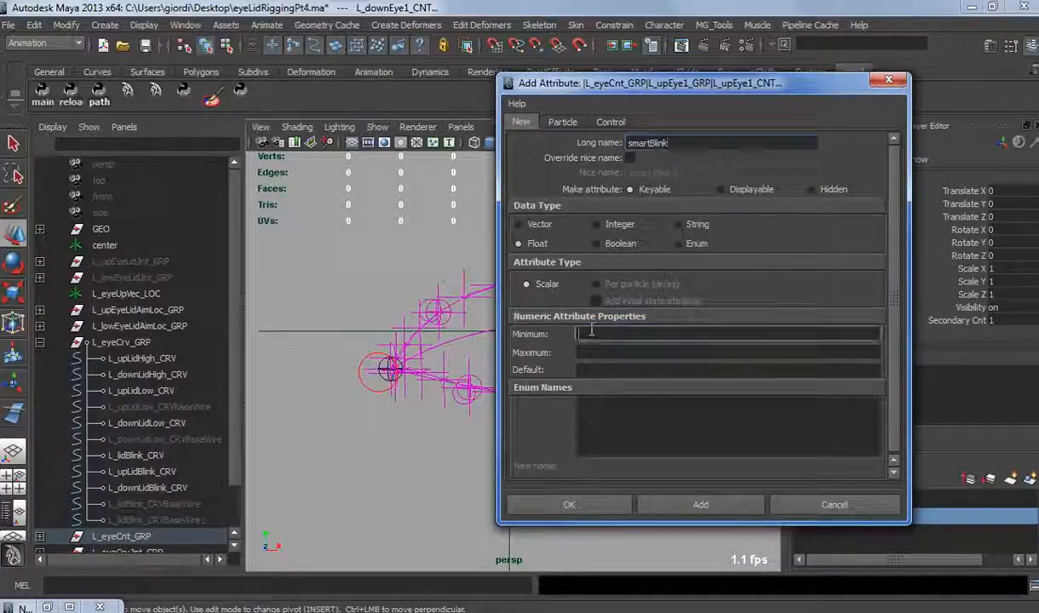
type("0")
key("Tab")
type("1")
left_click(512, 506)
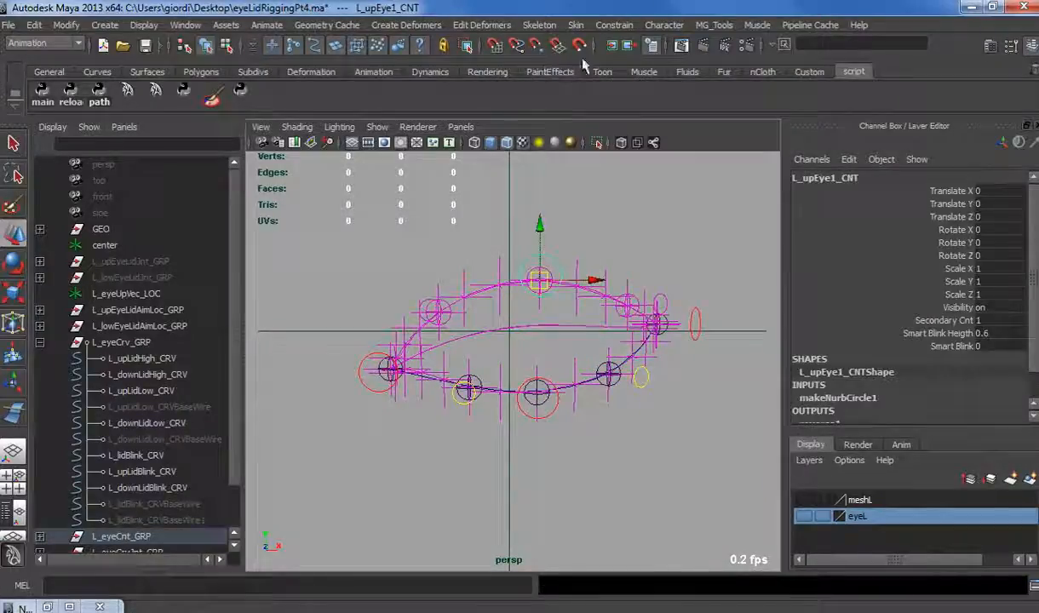
Open the Connection Editor with L_upEye1_CNT loaded as the output node.
left_click(807, 73)
left_click(70, 92)
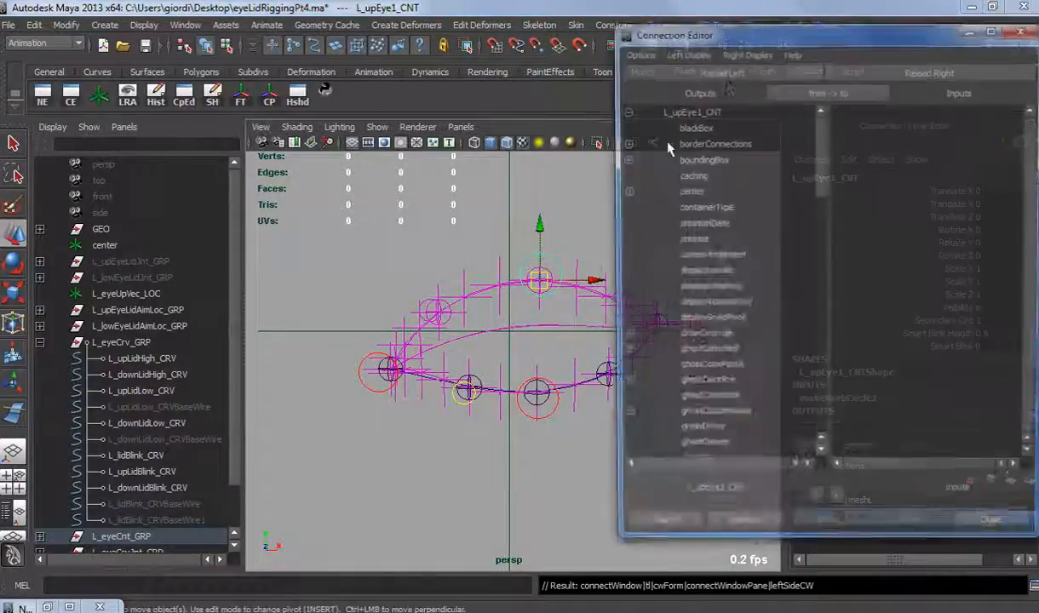
left_click_drag(481, 307, 480, 340, "alt")
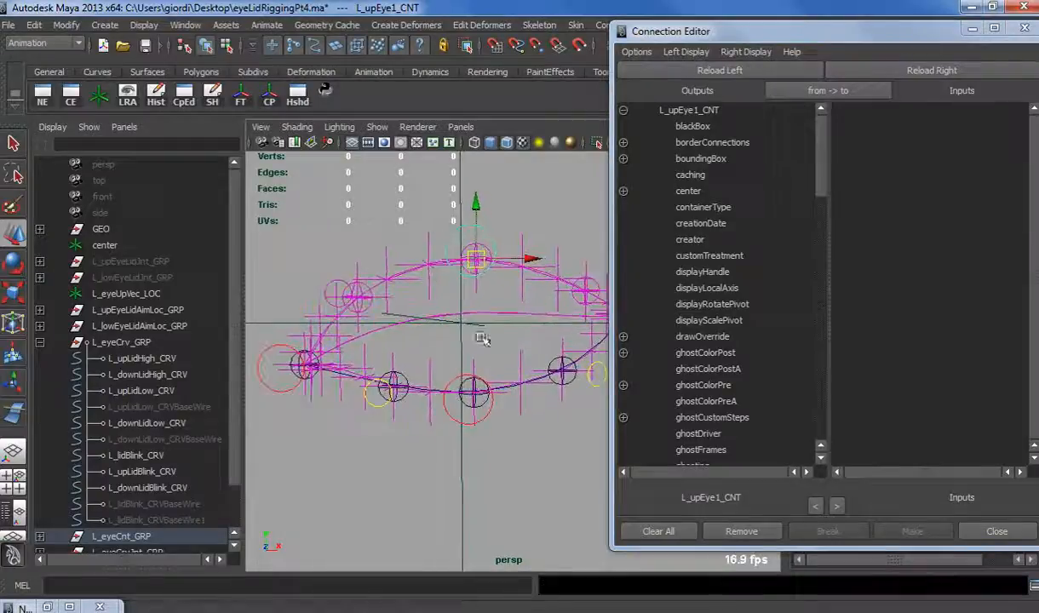
Select the L_upLidBlink_BLN blend shape of L_upLidHigh_CRV by name and load it as the Connection Editor's input node.
left_click(152, 361)
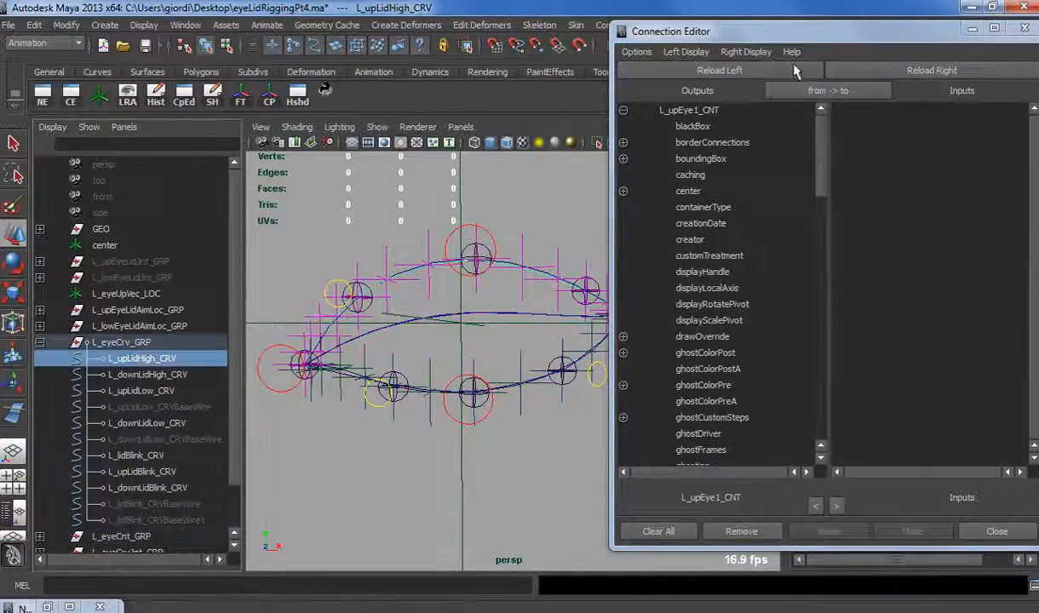
left_click(791, 52)
left_click(792, 51)
left_click_drag(641, 34, 1038, 72)
left_click(844, 359)
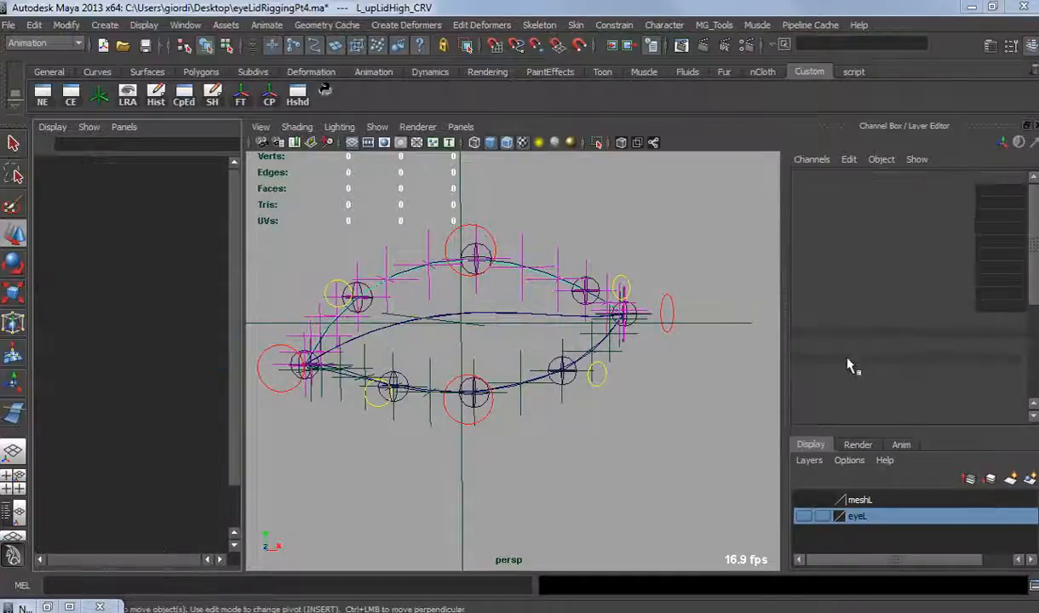
double_click(835, 179)
key("ctrl+c")
left_click(818, 43)
key("ctrl+v")
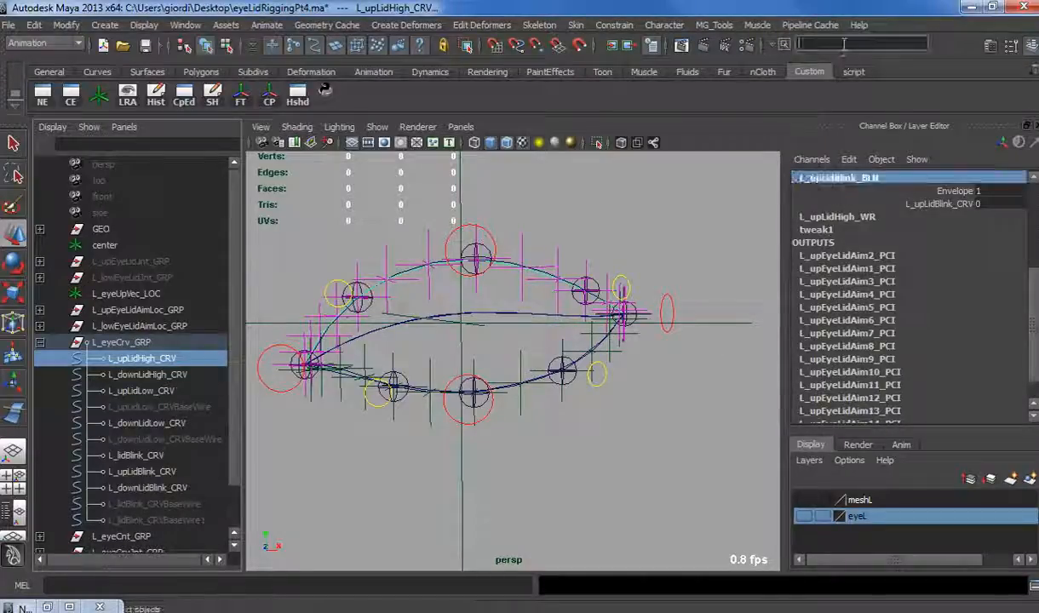
key("Return")
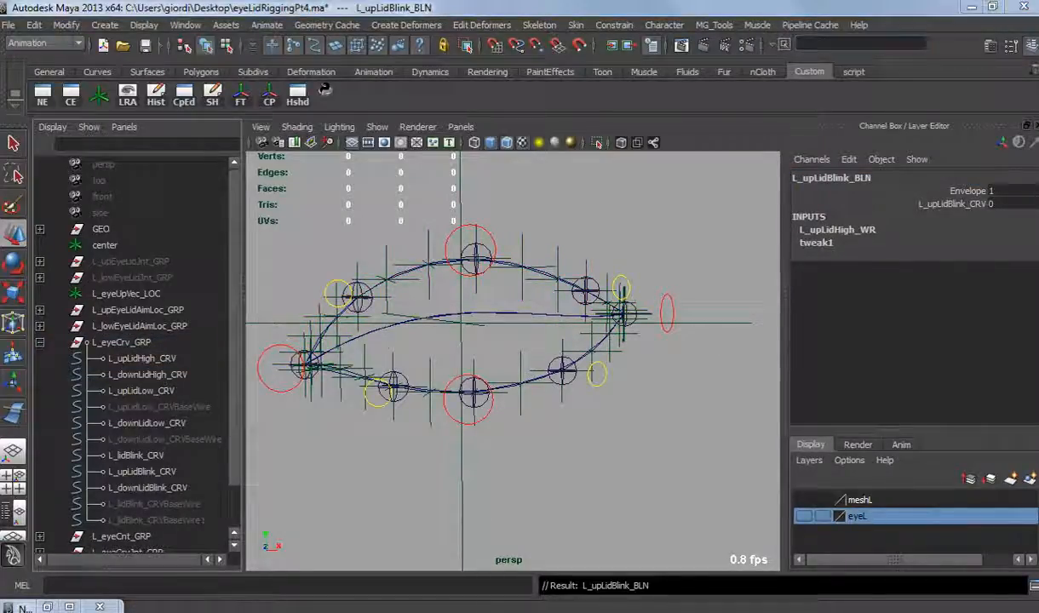
left_click_drag(1038, 73, 683, 79)
left_click(790, 120)
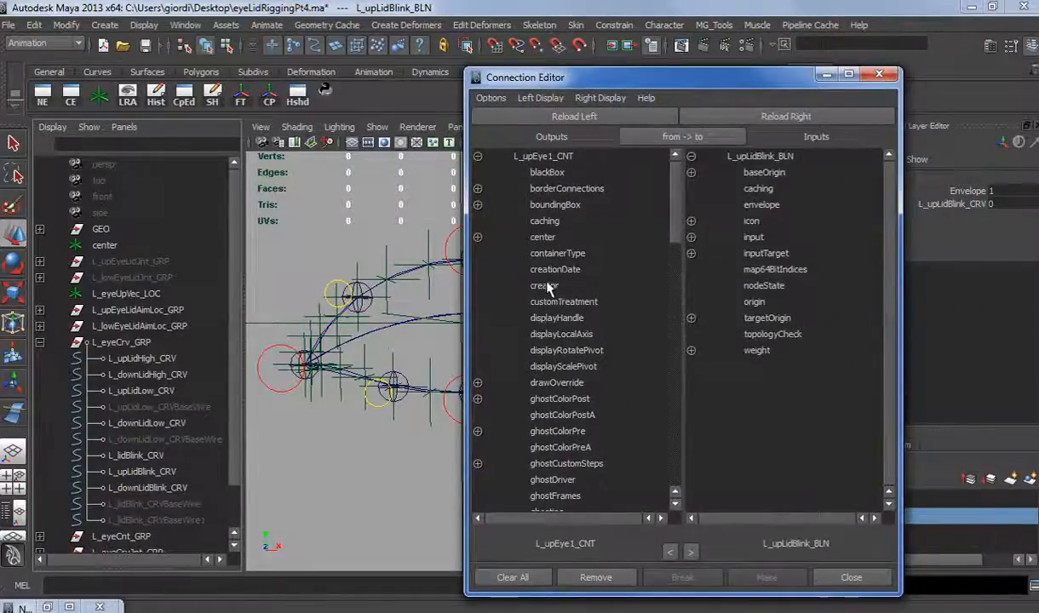
Connect the smartBlink attribute of L_upEye1_CNT to the L_upLidBlink_CRV weight of L_upLidBlink_BLN.
scroll(522, 281, "down", 15)
scroll(558, 418, "up", 3)
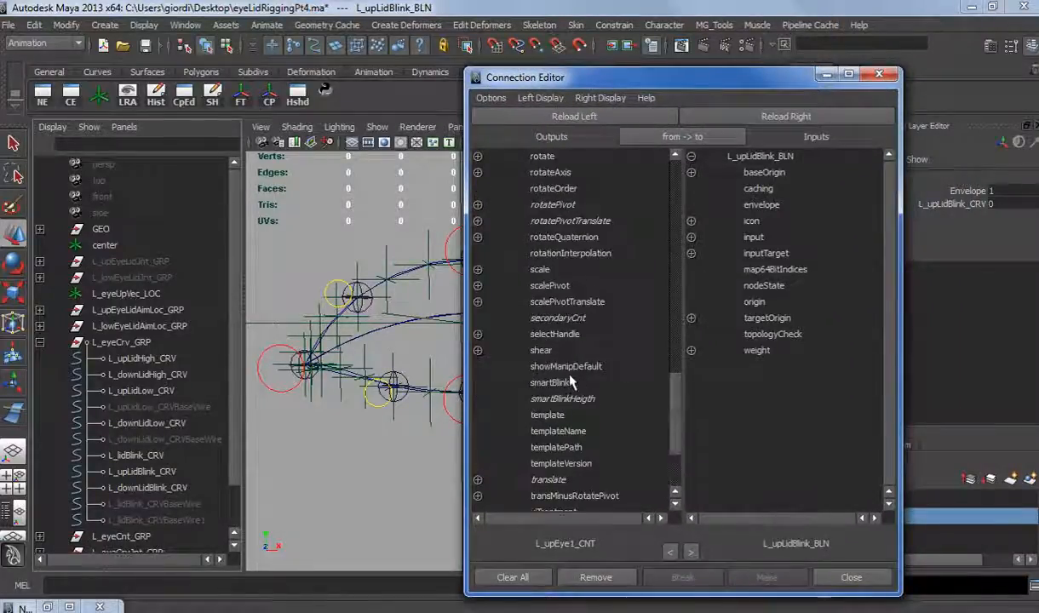
left_click(557, 384)
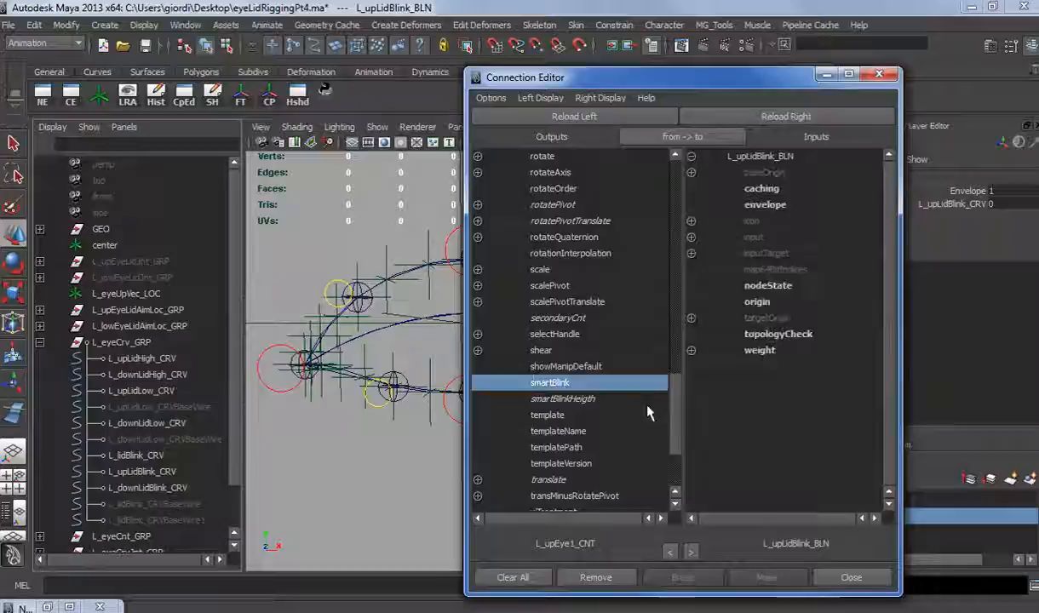
left_click(691, 351)
left_click(757, 370)
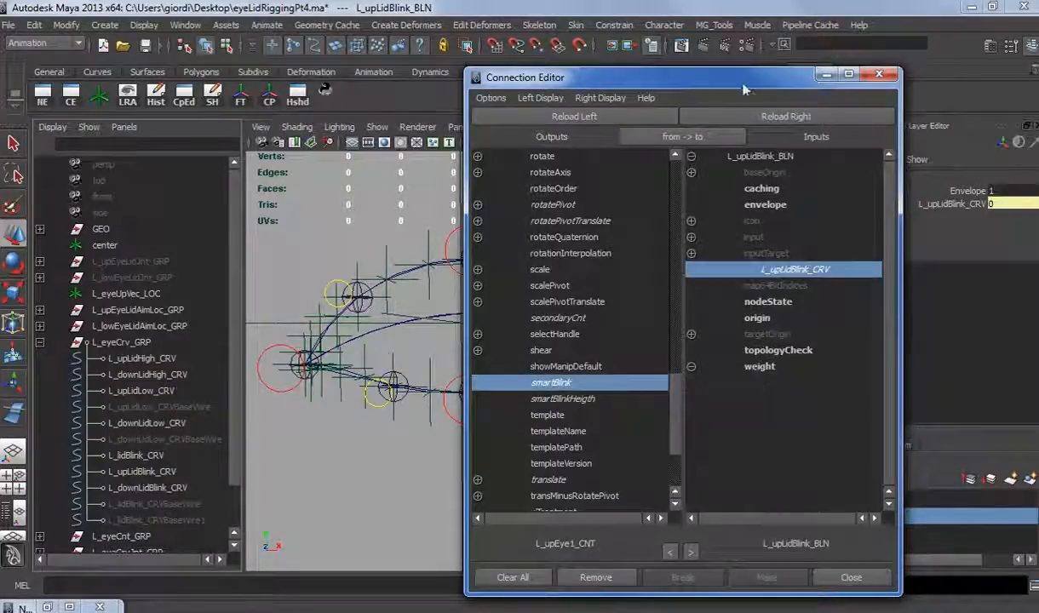
Load the lower lid control L_downEye1_CNT as the output node in the Connection Editor.
left_click_drag(716, 79, 532, 51)
left_click(394, 392)
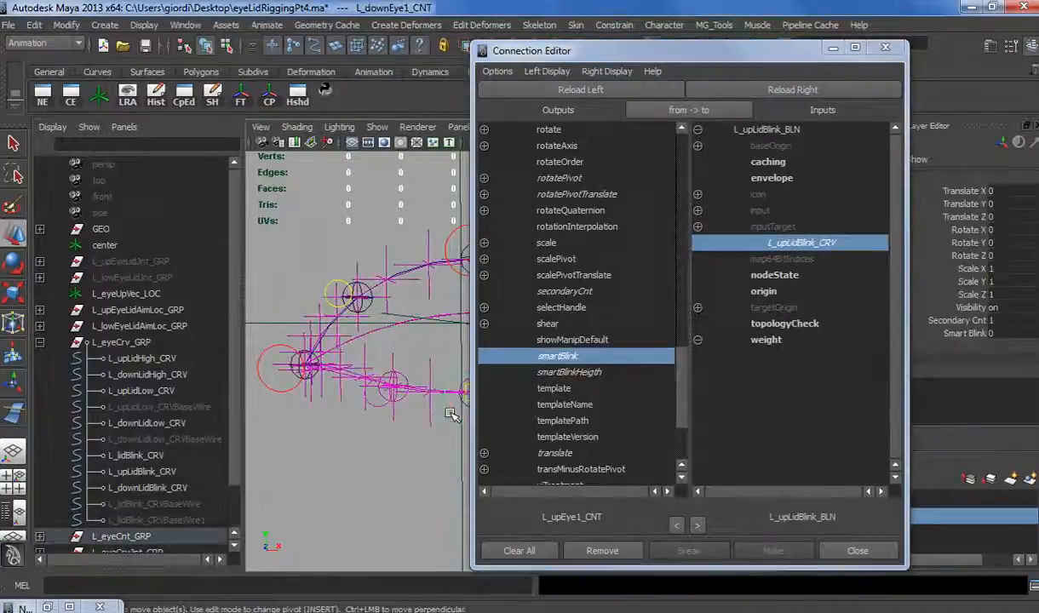
left_click(607, 88)
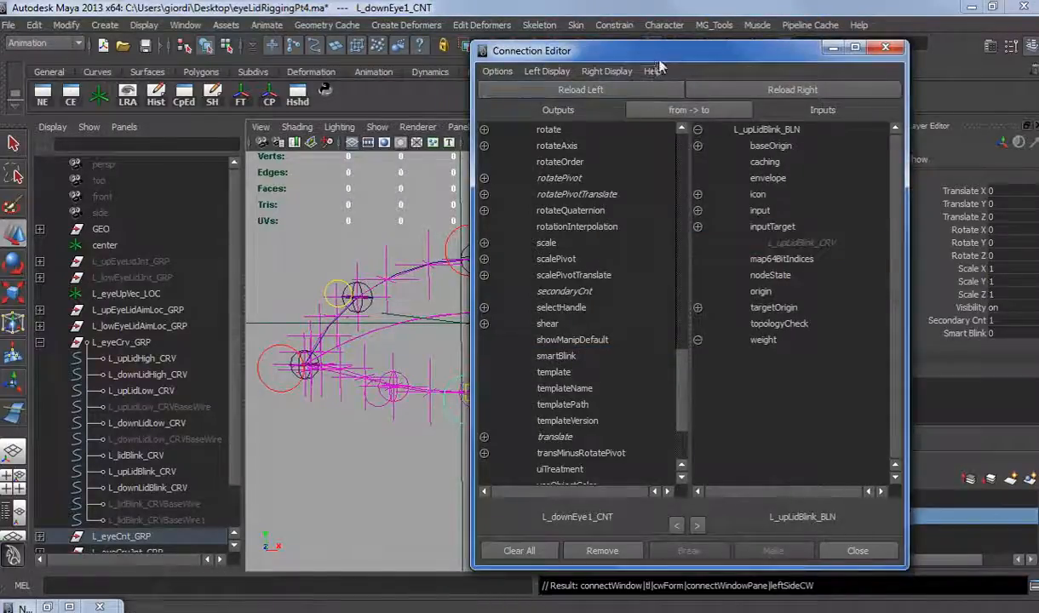
Select the L_downLidBlink_BLN blend shape by name and load it as the Connection Editor's input node.
left_click_drag(597, 51, 407, 60)
key("ctrl+v")
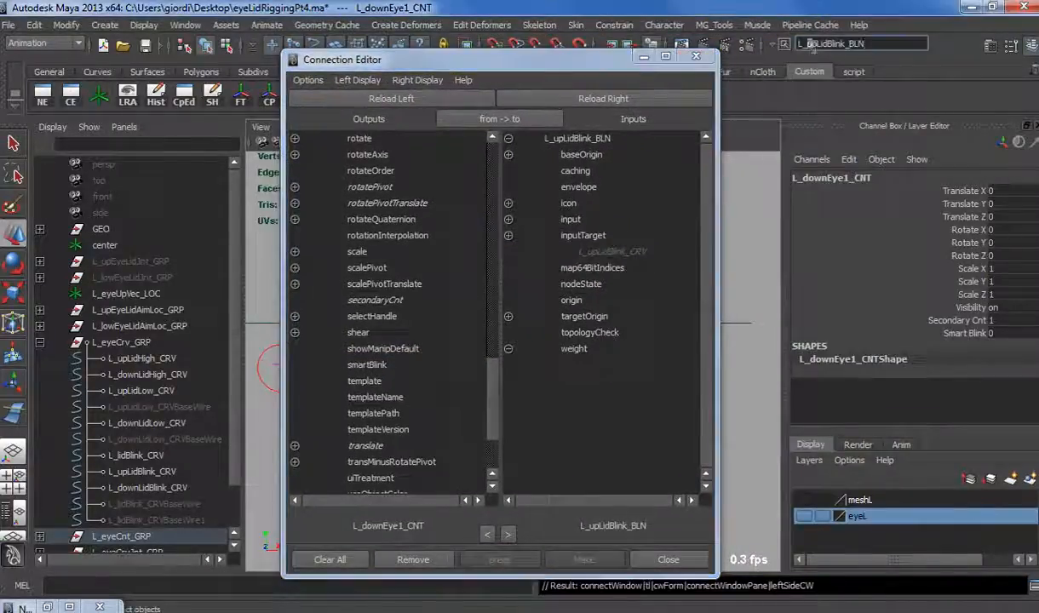
left_click_drag(807, 45, 818, 46)
type("down")
key("Return")
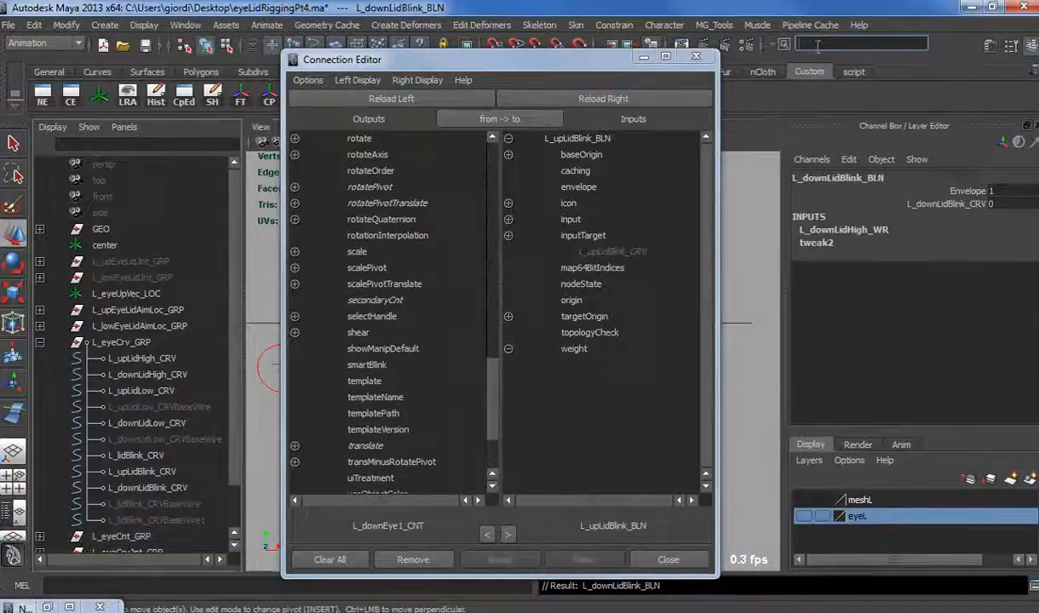
left_click(570, 95)
Connect the smartBlink attribute of L_downEye1_CNT to the weight of L_downLidBlink_BLN, and minimize the Connection Editor.
scroll(379, 433, "down", 2)
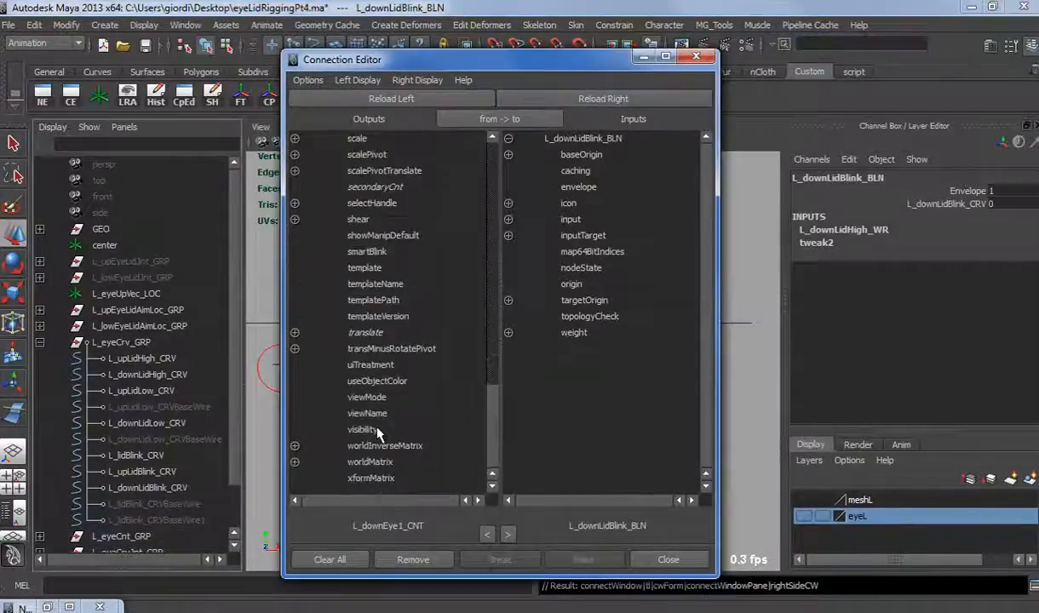
scroll(372, 284, "up", 3)
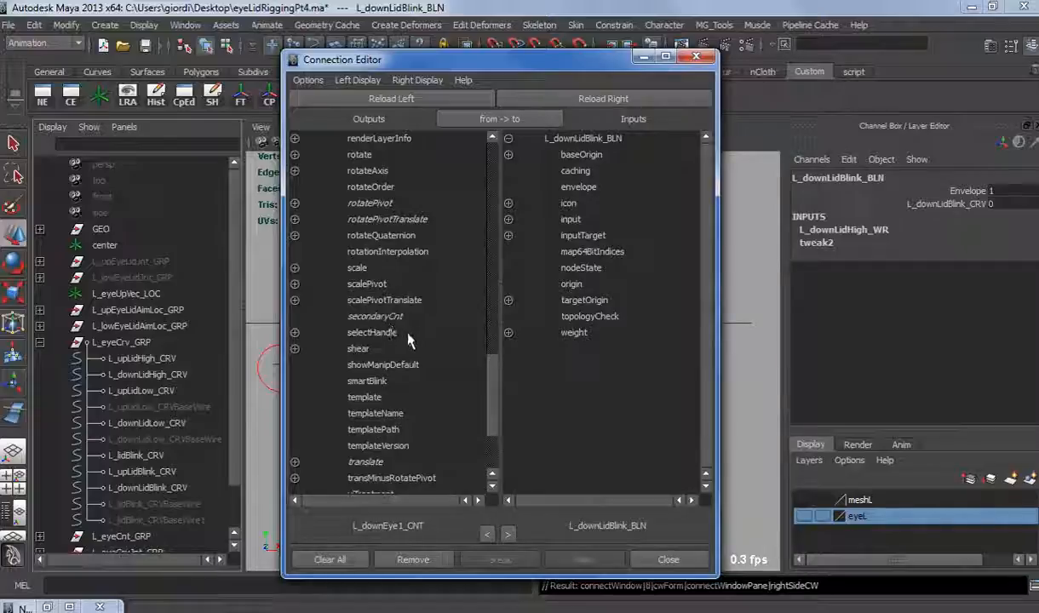
left_click(373, 384)
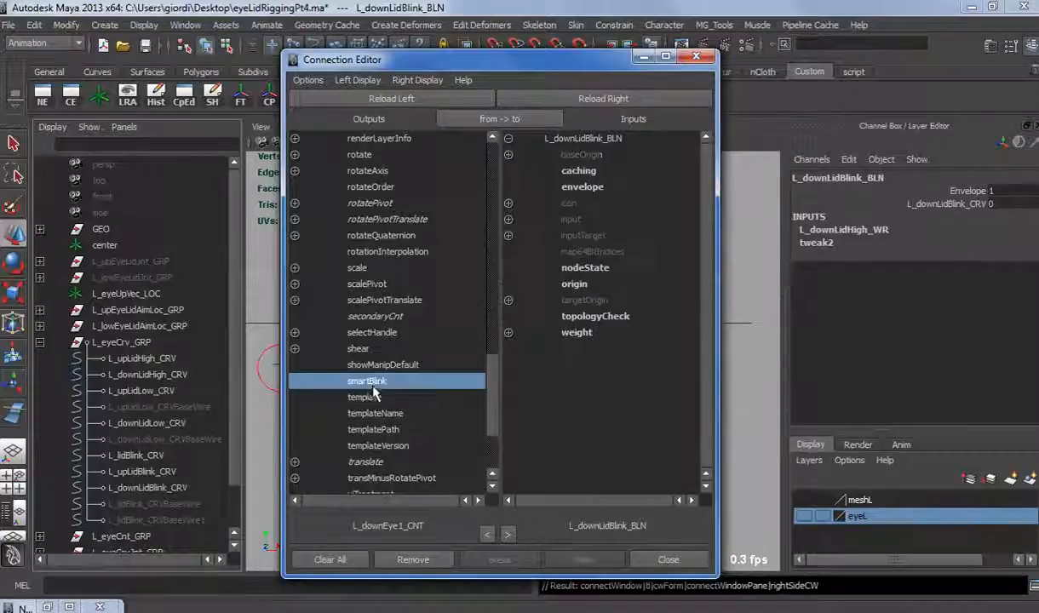
left_click(562, 334)
left_click(644, 57)
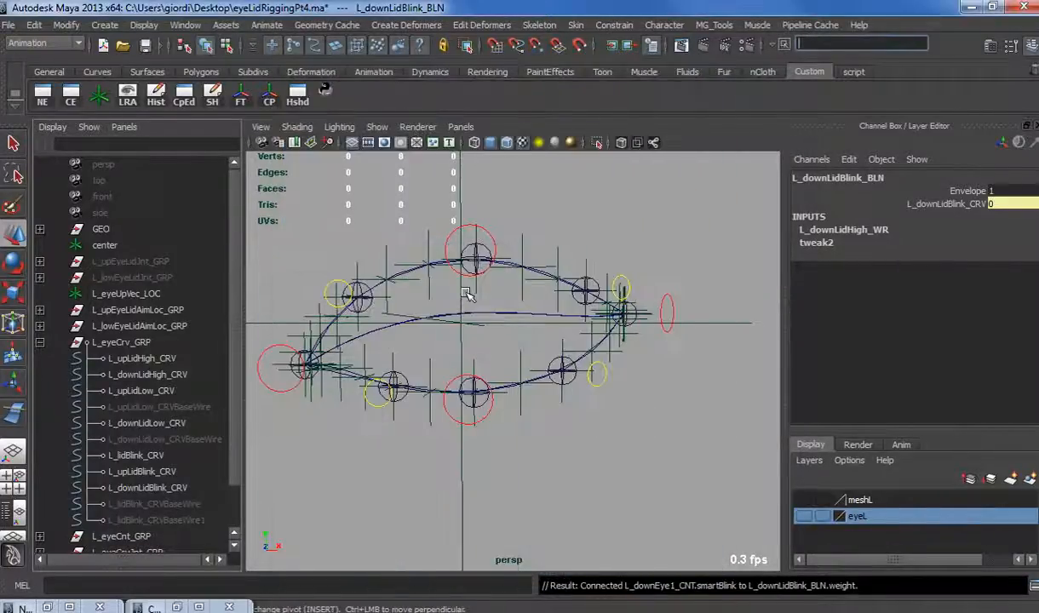
Test the blink with Smart Blink at 1 on L_upEye1_CNT and L_downEye1_CNT and Smart Blink Heigth at 0.8 on the upper control.
left_click(453, 232)
left_click(445, 411, "shift")
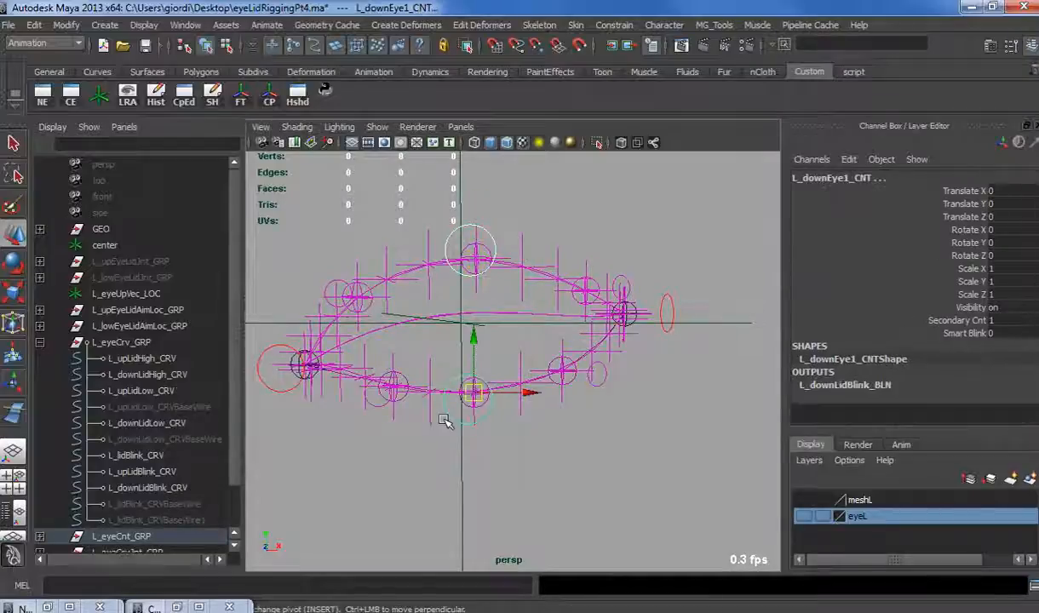
left_click(979, 333)
middle_click_drag(507, 350, 578, 375)
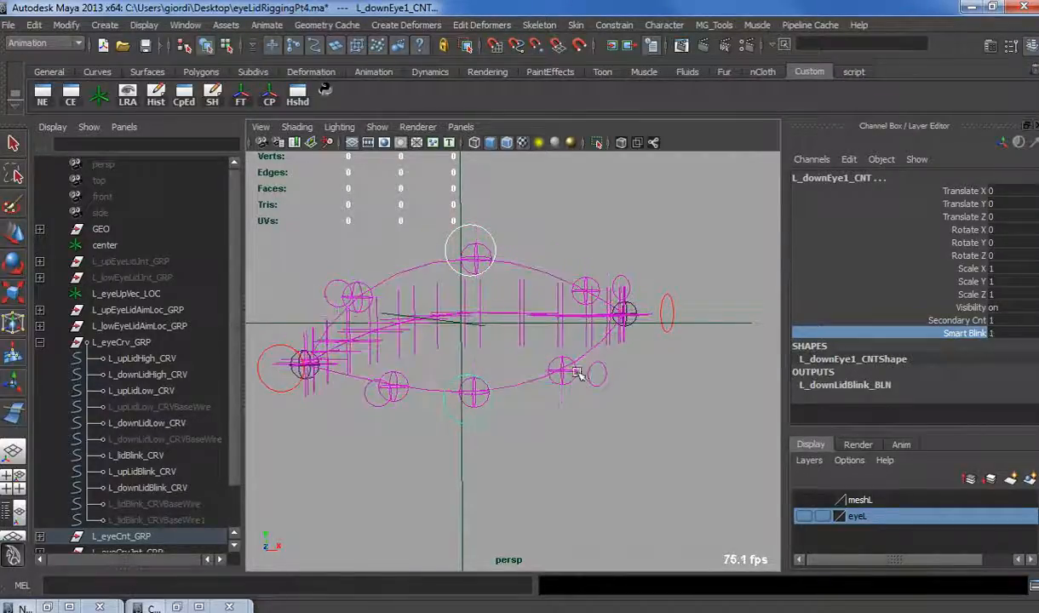
left_click(475, 224)
left_click(938, 333)
middle_click_drag(608, 336, 640, 367)
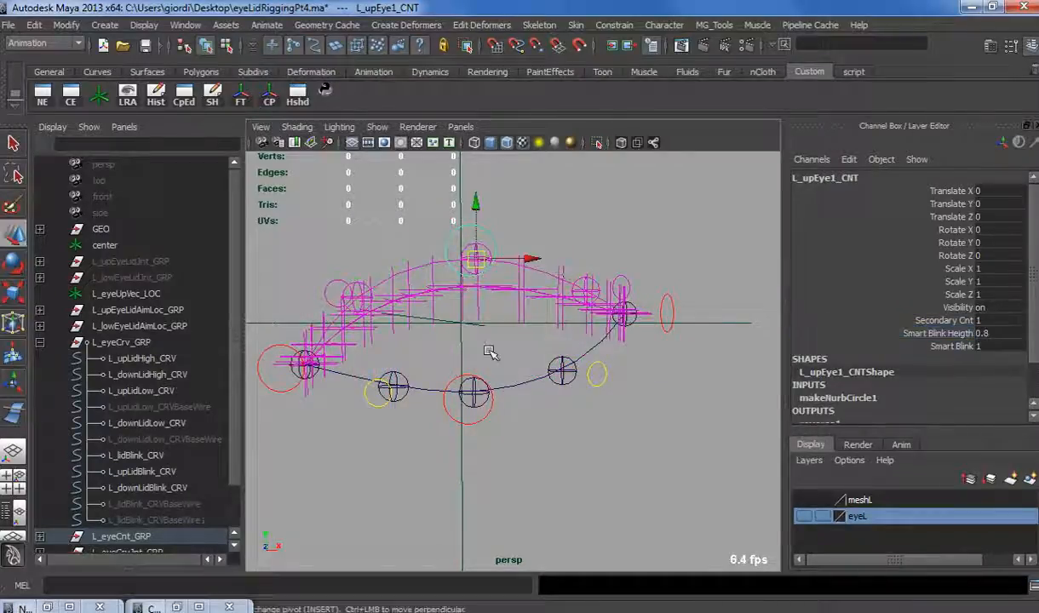
Set Smart Blink to 0 on both main lid controls and Smart Blink Heigth to 0.1 on L_upEye1_CNT.
left_click(486, 416)
middle_click_drag(585, 380, 550, 416)
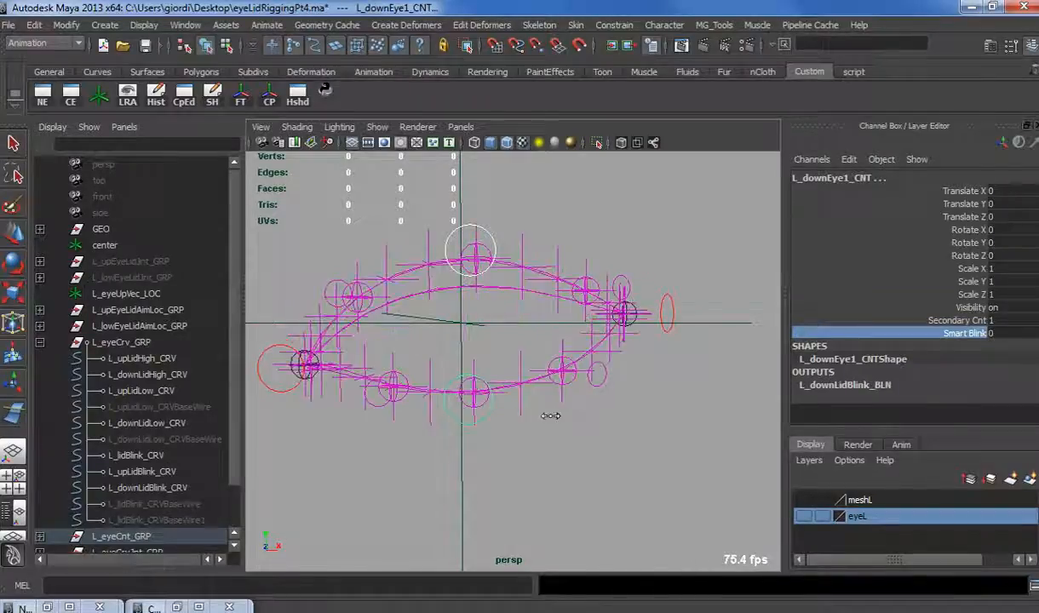
left_click(472, 242)
left_click(916, 333)
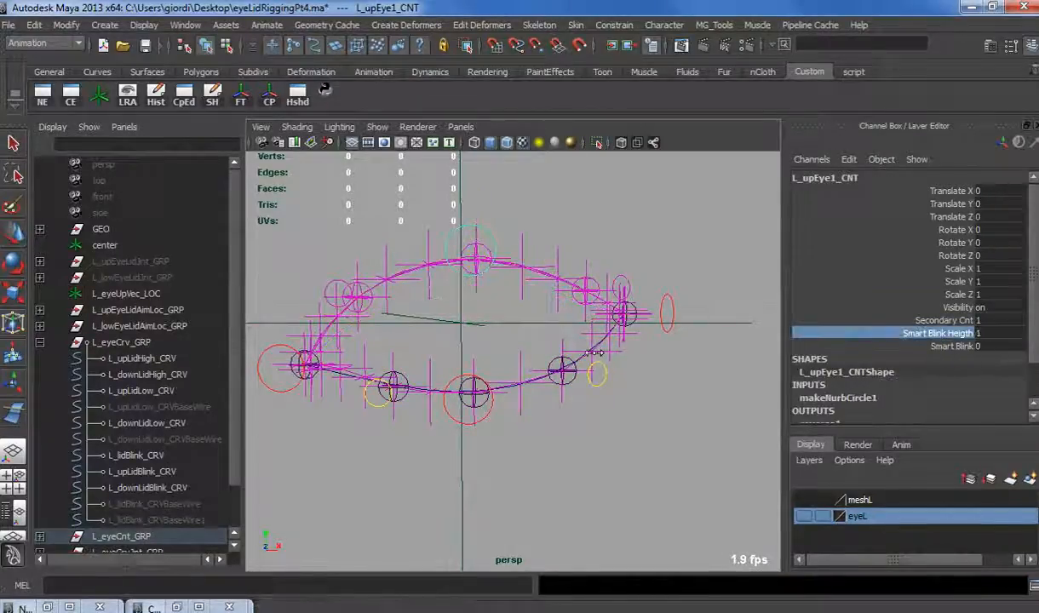
middle_click_drag(594, 352, 585, 354)
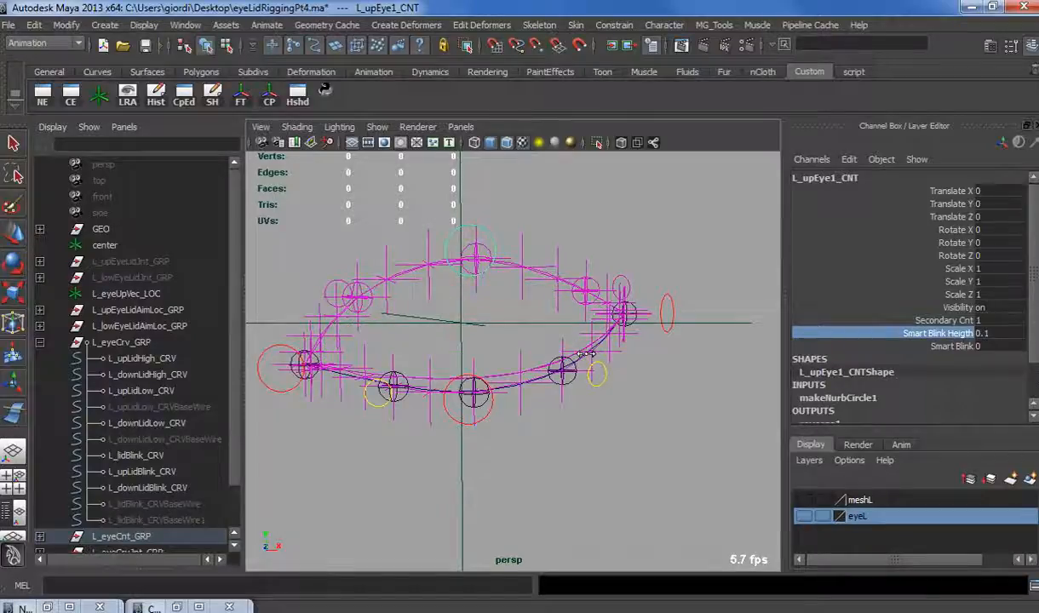
Test Smart Blink on L_upEye1_CNT and L_downEye1_CNT together at the low blink height, ending with the value at 0.
left_click(481, 233)
left_click(487, 232)
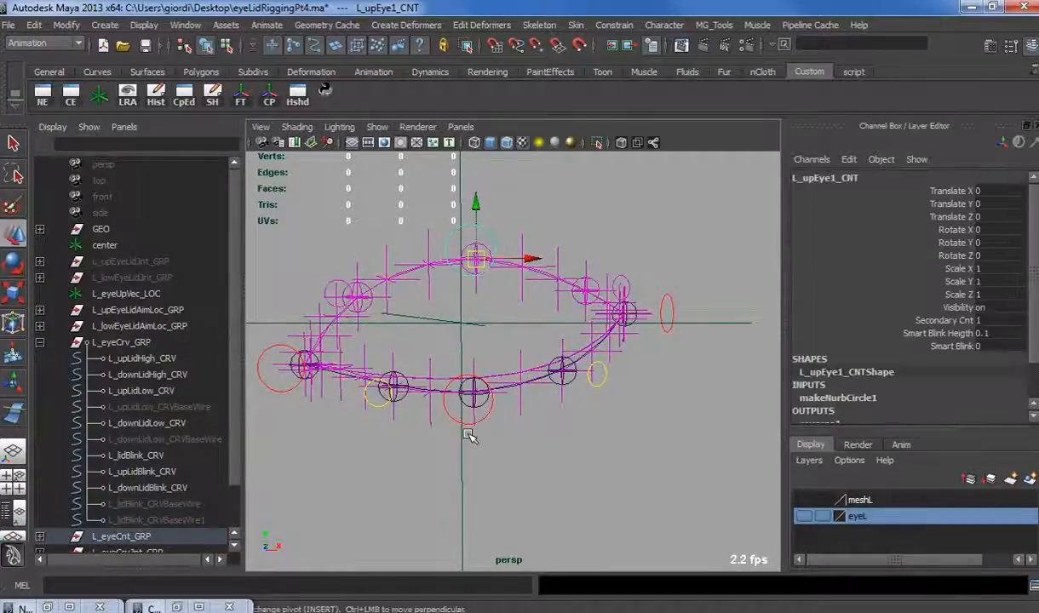
left_click(468, 428)
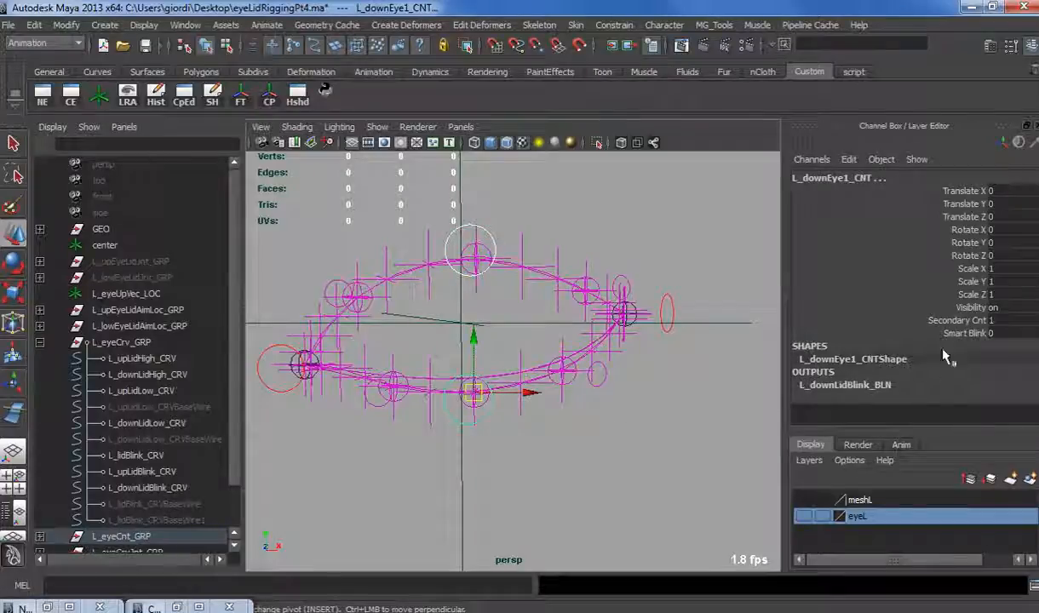
left_click(962, 334)
middle_click_drag(545, 392, 501, 420)
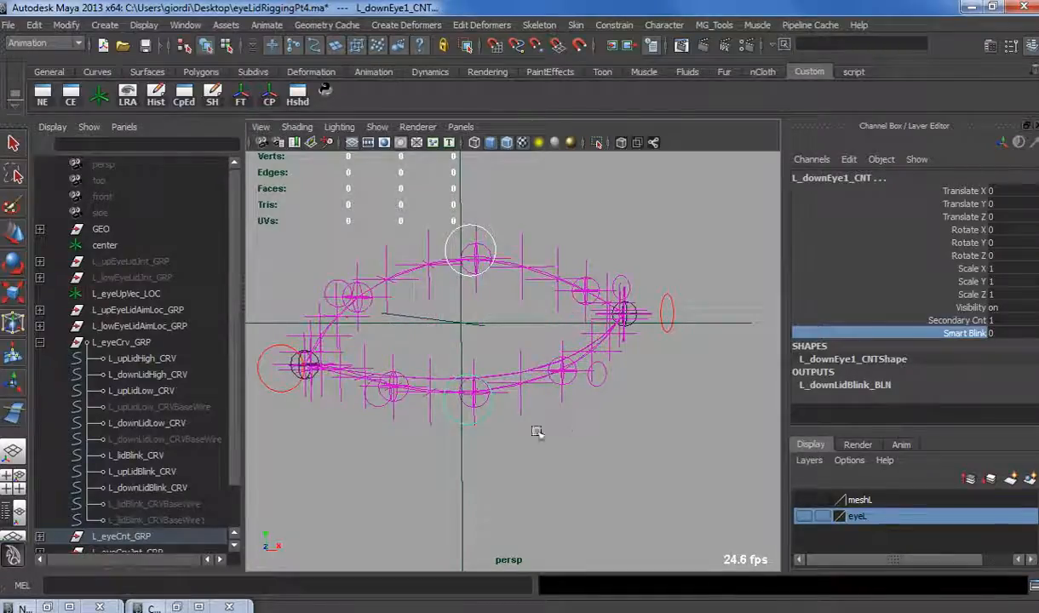
Try moving L_upEye1_CNT upward and rotating it about Z, undoing each test transform.
left_click(486, 239)
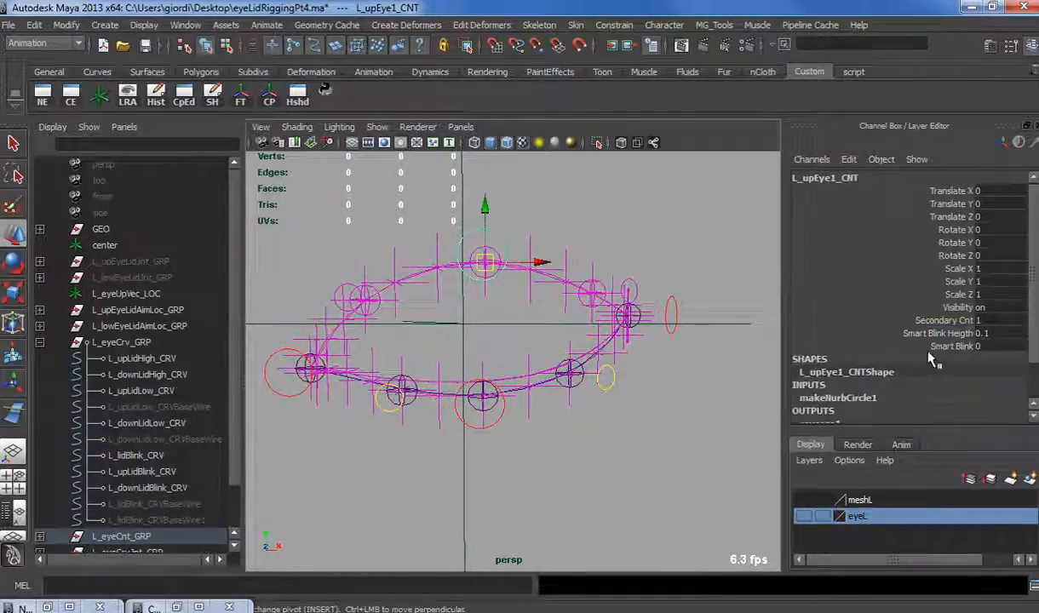
left_click_drag(484, 261, 486, 219)
key("ctrl+z")
key("e")
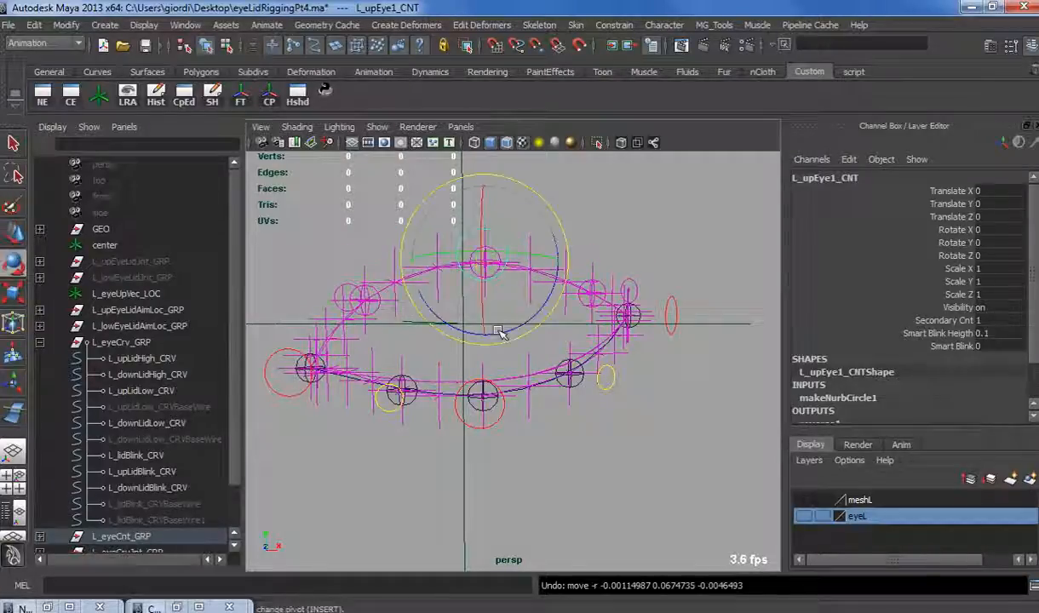
left_click_drag(457, 314, 388, 328)
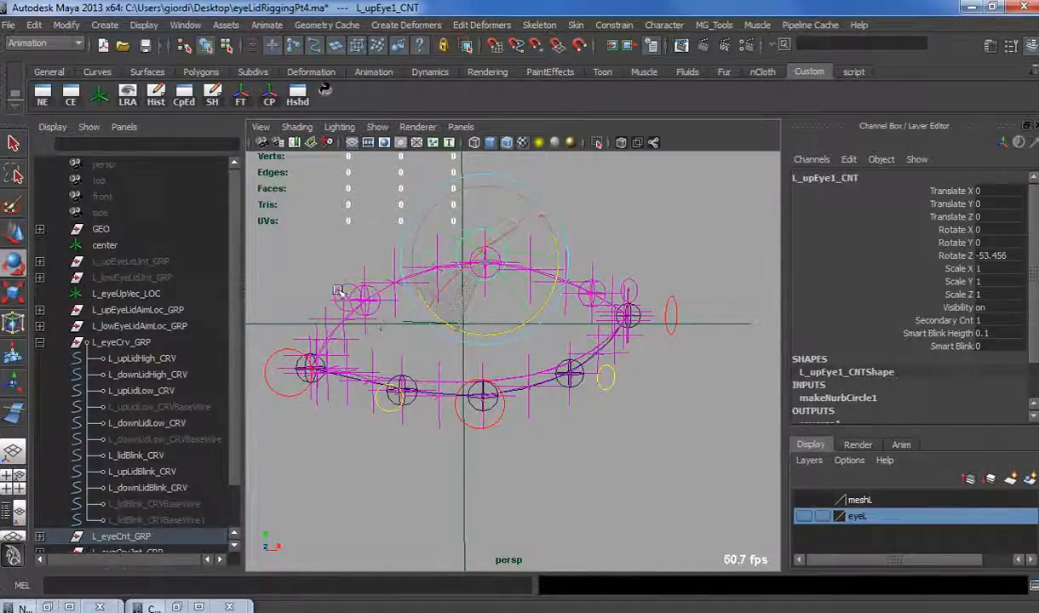
mouse_move(339, 292)
left_mouse_down()
mouse_move(552, 304)
mouse_move(333, 307)
left_mouse_up()
key("ctrl+z")
Try raising the secondary control L_upEye2_CNT above the upper lid, and undo the move.
middle_click_drag(346, 335, 409, 360, "alt")
right_click_drag(409, 359, 440, 369, "alt")
left_click(393, 295)
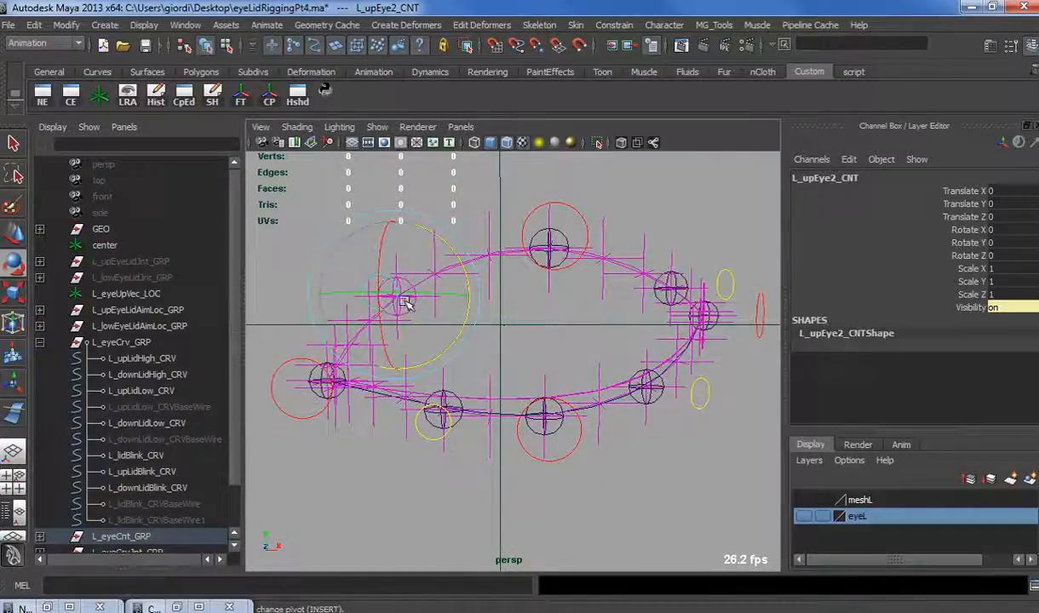
left_click_drag(399, 297, 392, 240)
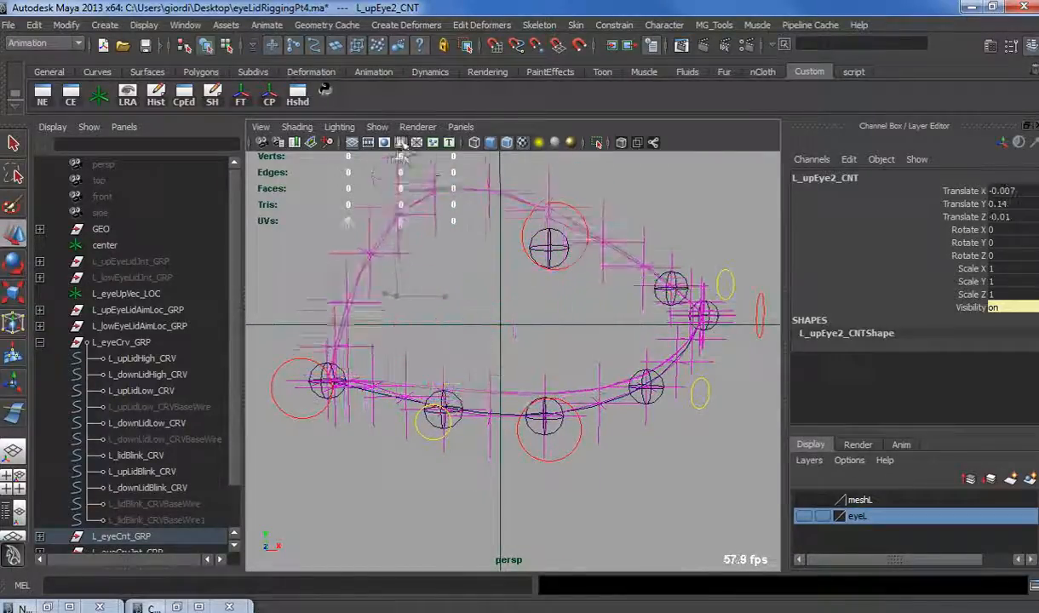
key("ctrl+z")
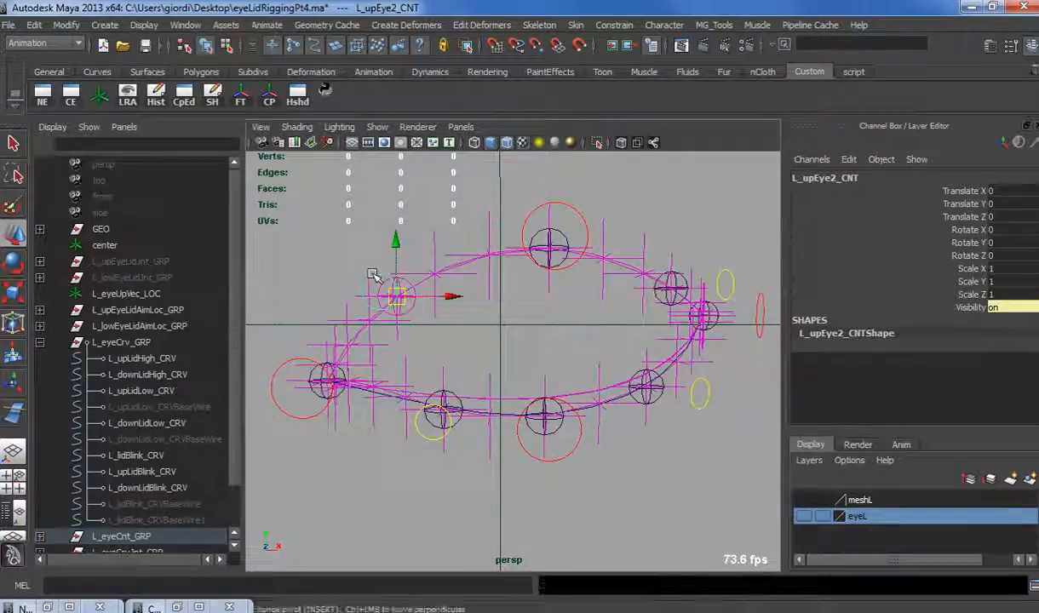
Examine the parent group and shape nodes of the secondary controls L_upEye2_CNT and L_upEye3_CNT to find how they are constrained.
key("Up")
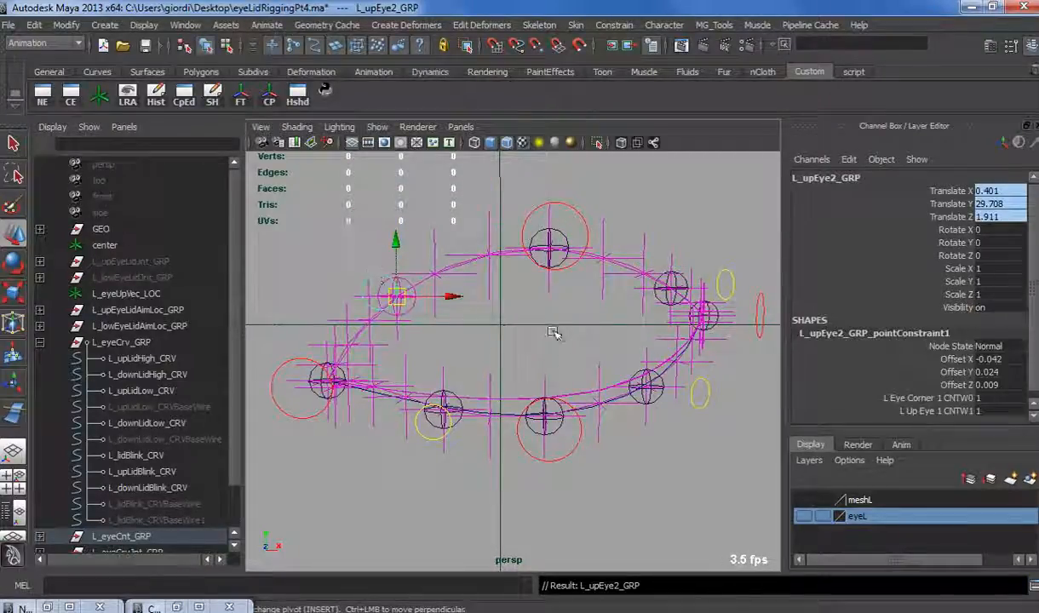
left_click(370, 271)
left_click(371, 273)
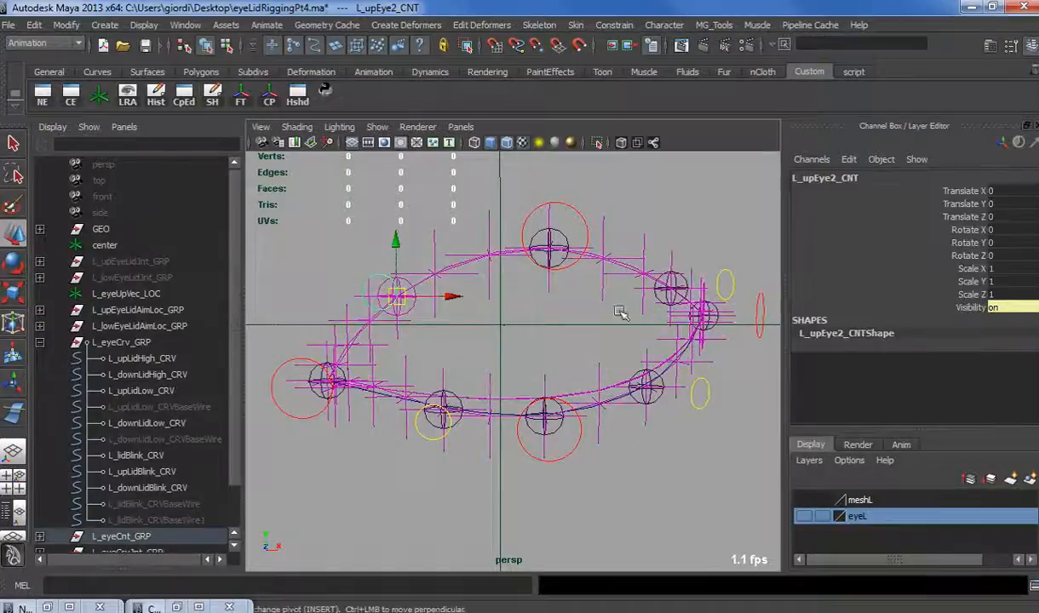
left_click_drag(622, 310, 611, 301, "alt")
left_click(626, 265, "shift")
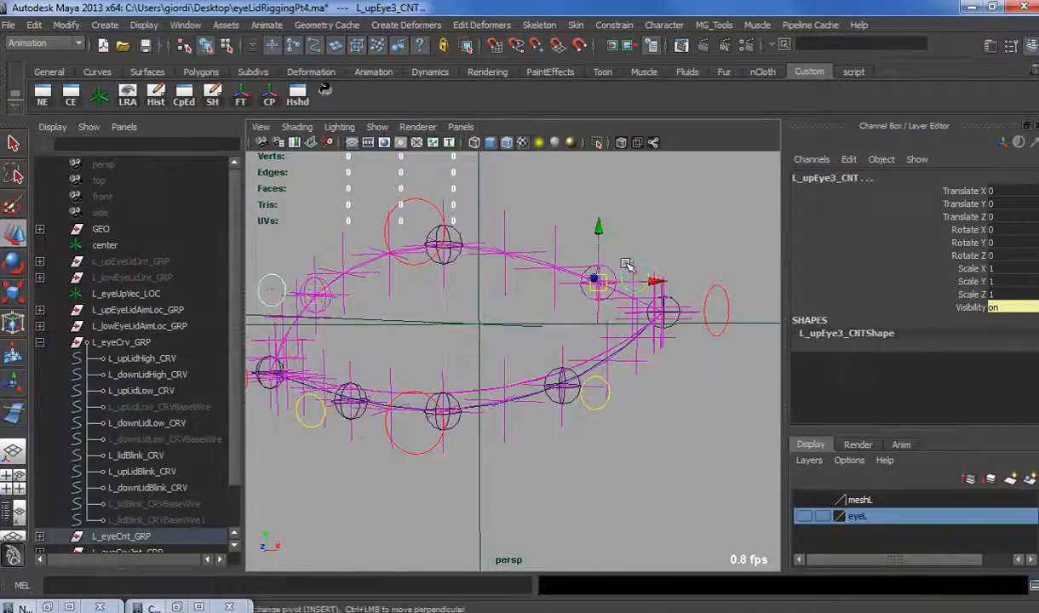
key("Down")
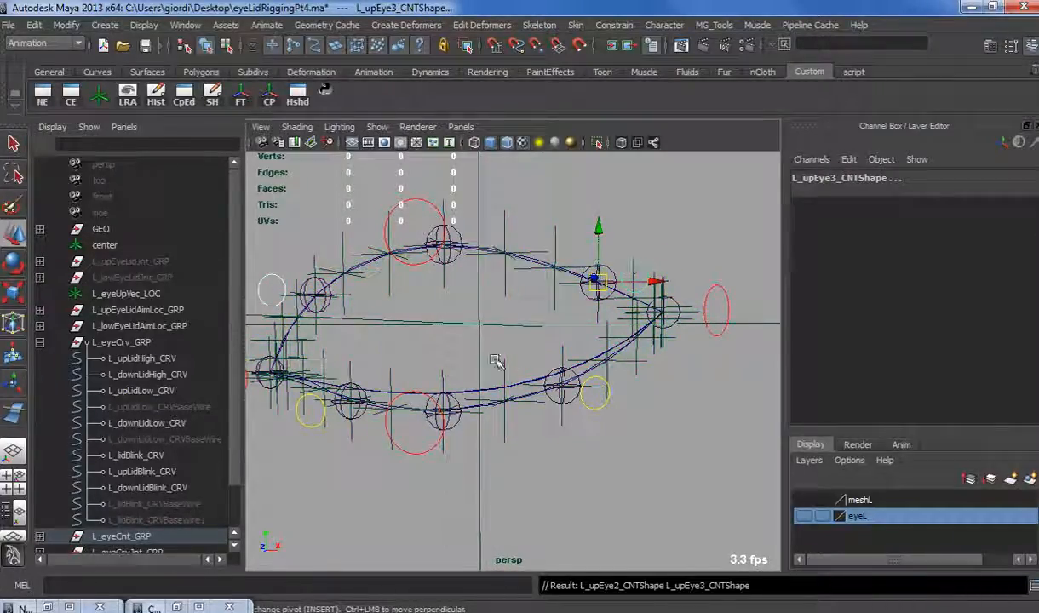
left_click(259, 276)
middle_click_drag(275, 295, 345, 311, "alt")
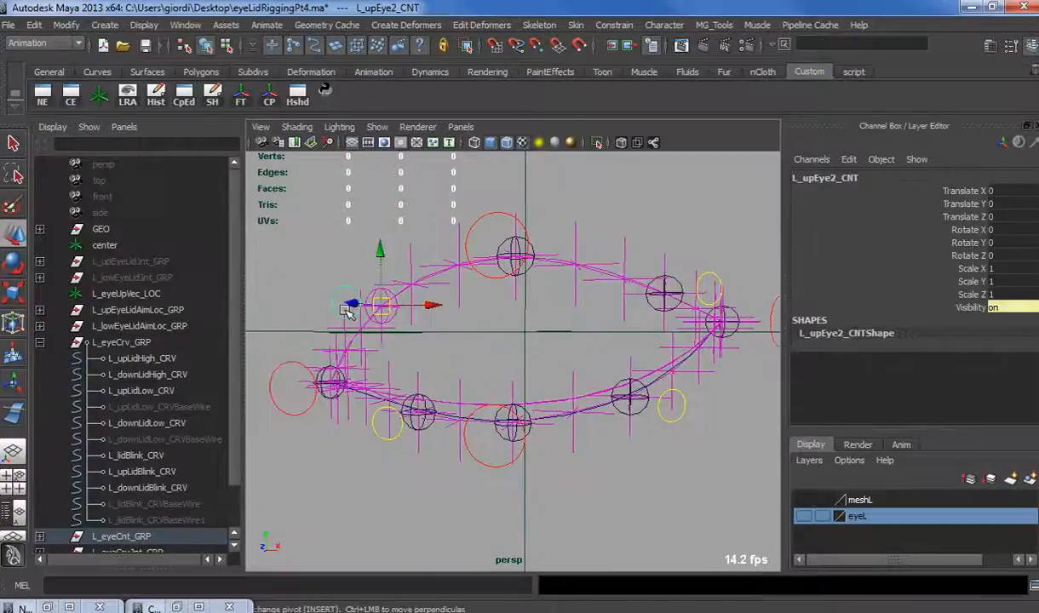
key("Down")
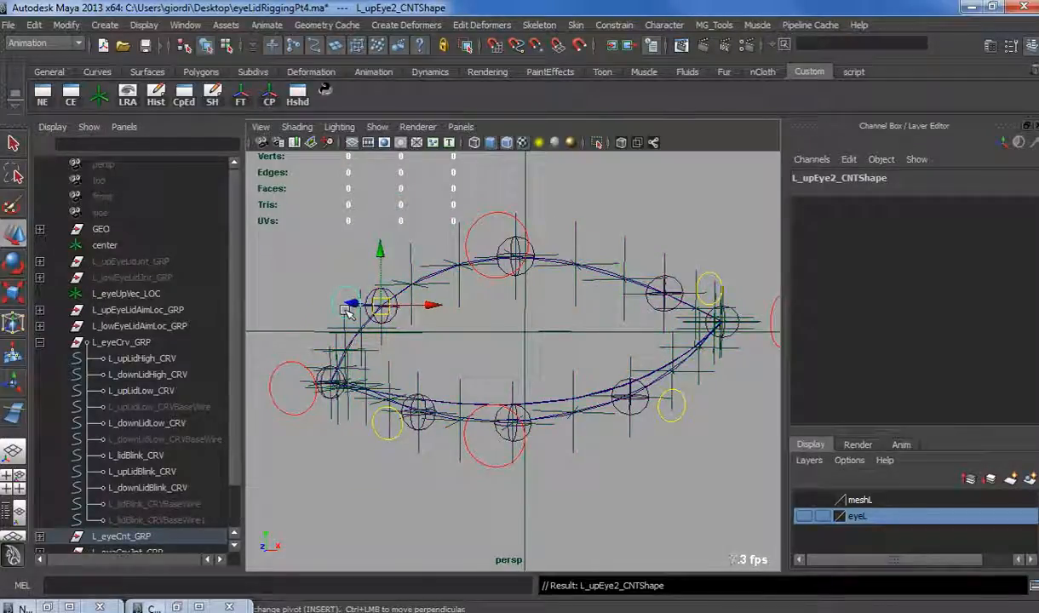
Select the point constraint under L_upEye2_GRP, next to L_upEye2_CNT, and delete it.
left_click(346, 289)
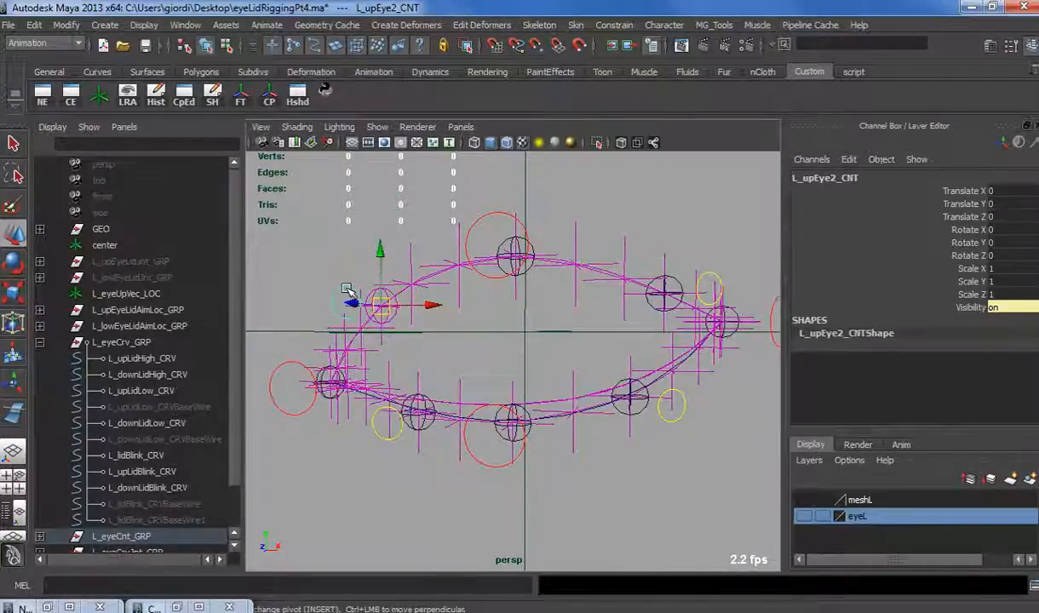
key("Right")
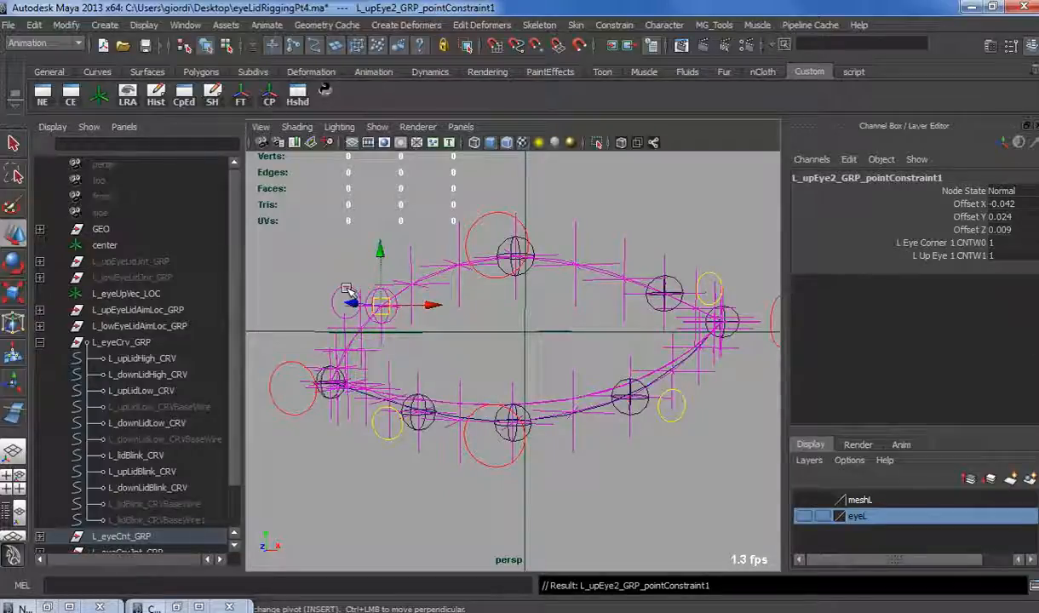
key("f")
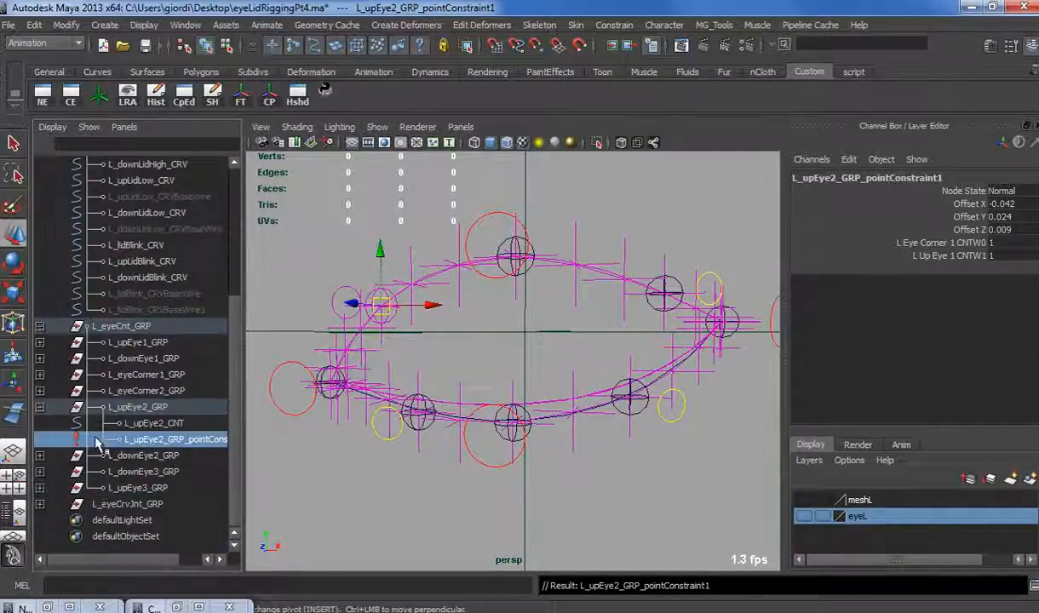
key("Delete")
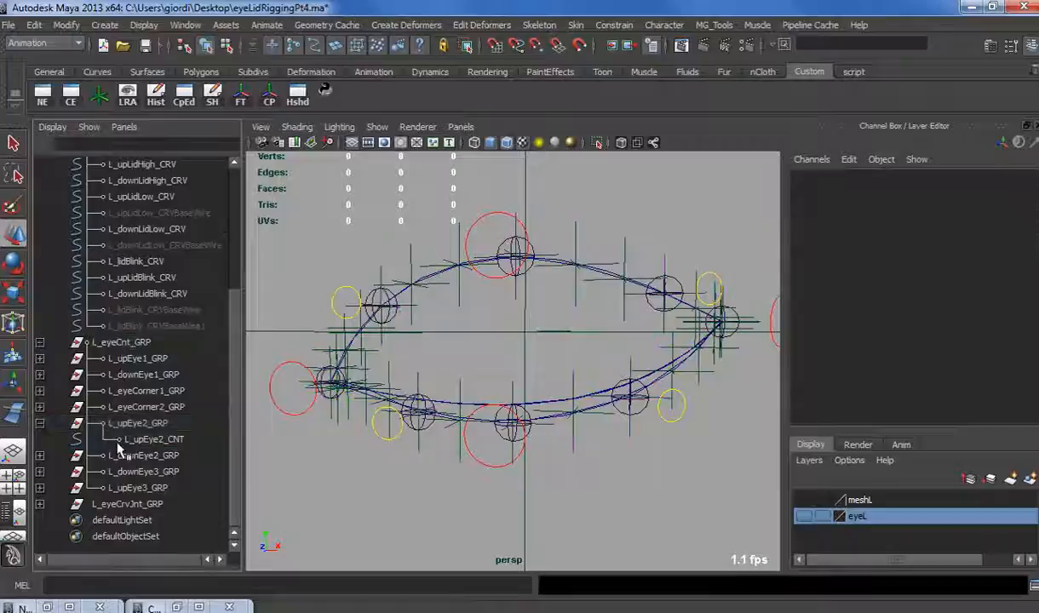
Parent-constrain L_upEye2_GRP to the L_upEye1_CNT and L_eyeCorner1_CNT controls.
left_click(484, 220)
left_click(283, 366)
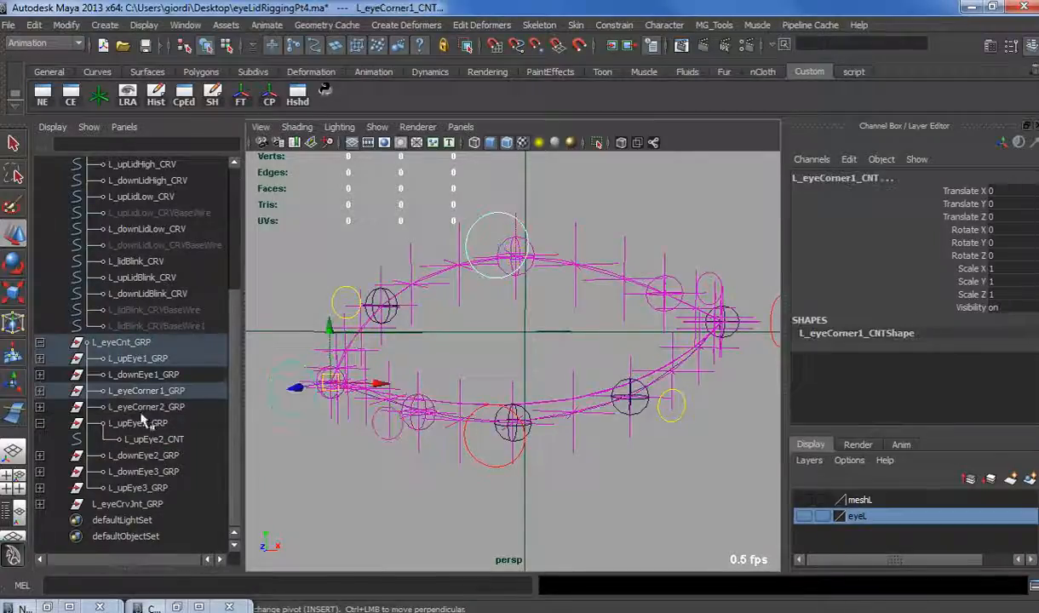
left_click(136, 423)
left_click(614, 25)
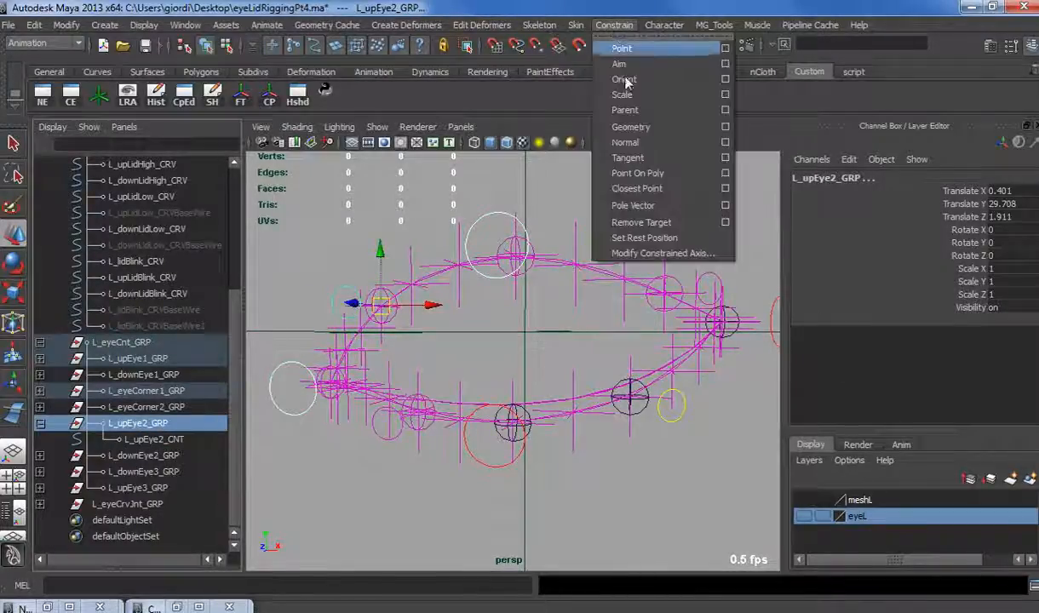
left_click(609, 103)
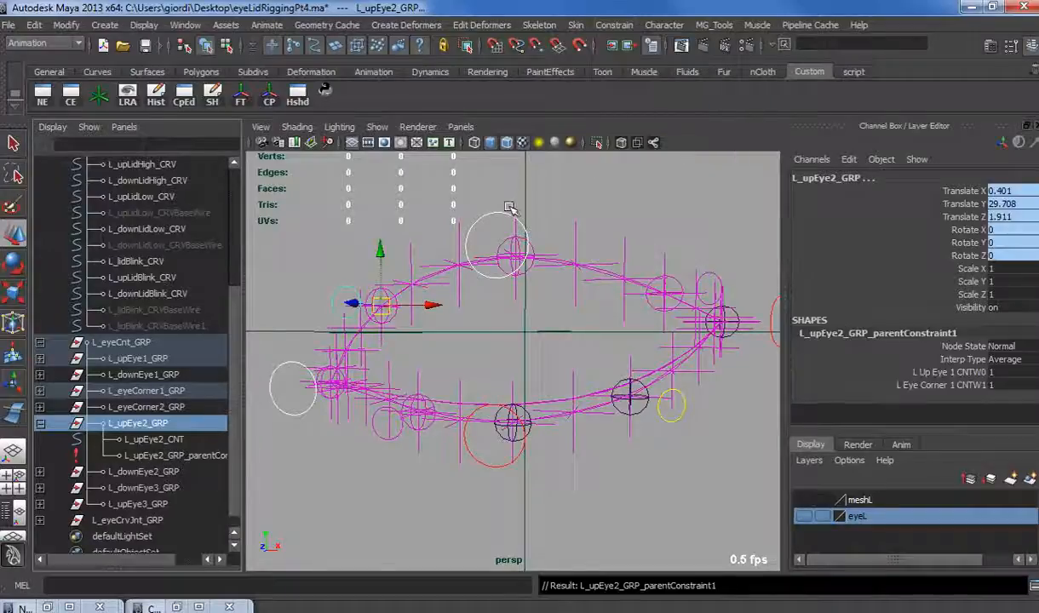
Try rotating the upper lid's main control L_upEye1_CNT about its Z axis to test the parent constraint, and undo the rotation.
left_click(509, 208)
left_click(501, 217)
key("e")
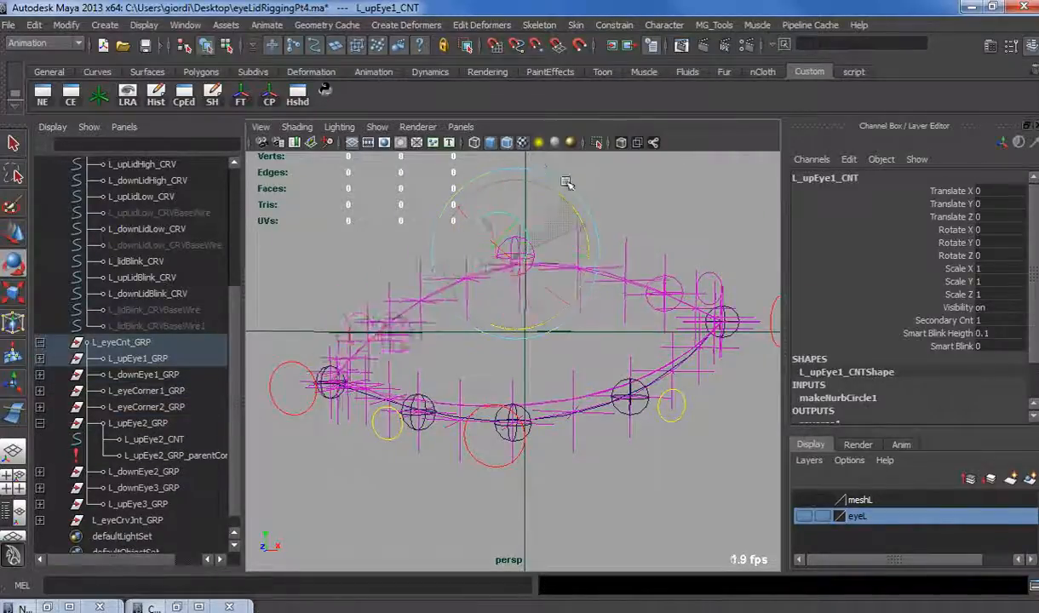
left_click_drag(567, 184, 516, 299)
key("ctrl+z")
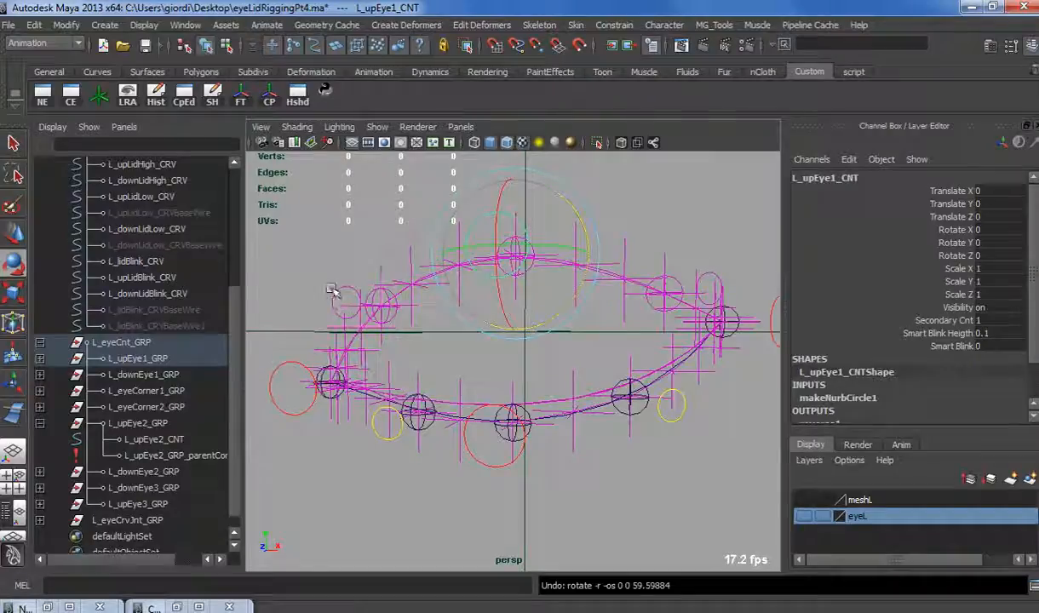
Try rotating L_upEye1_CNT about -69 degrees in Z to check how L_upEye2_CNT follows, and undo it.
left_click(337, 294)
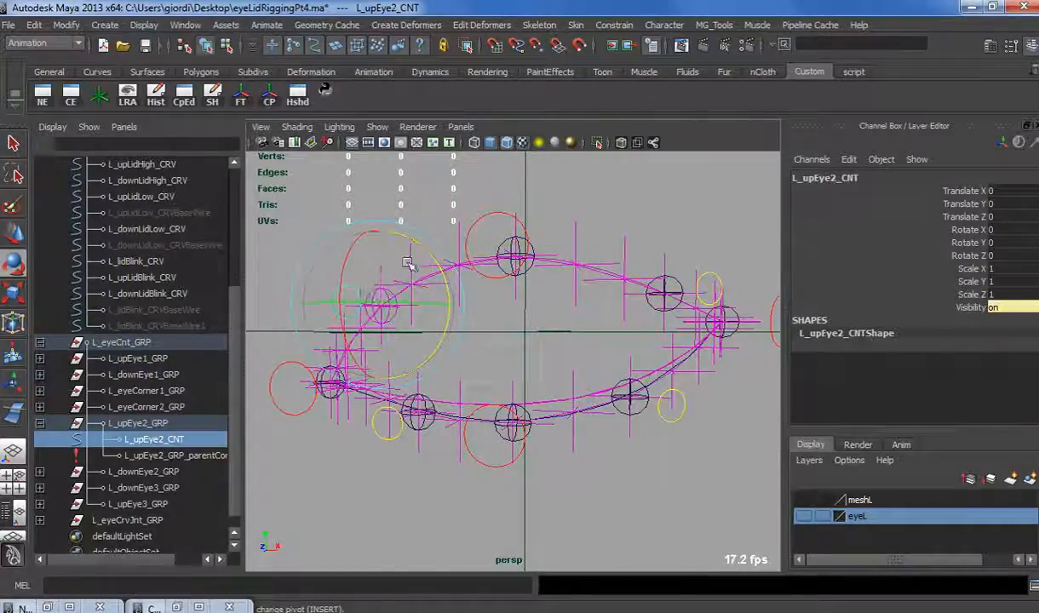
left_click(498, 219)
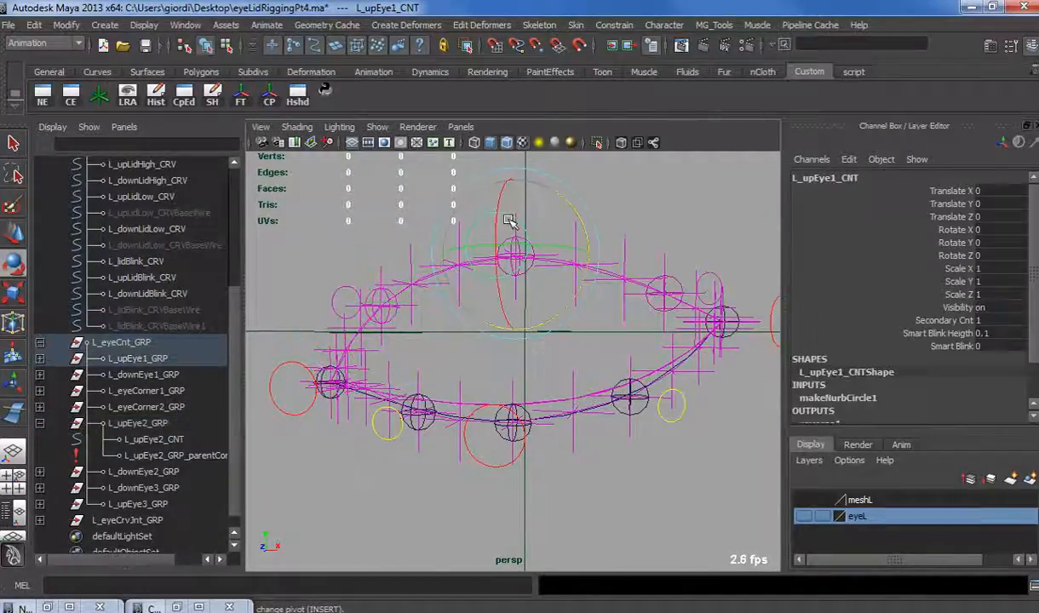
left_click_drag(566, 200, 520, 157)
key("ctrl+z")
key("ctrl+z")
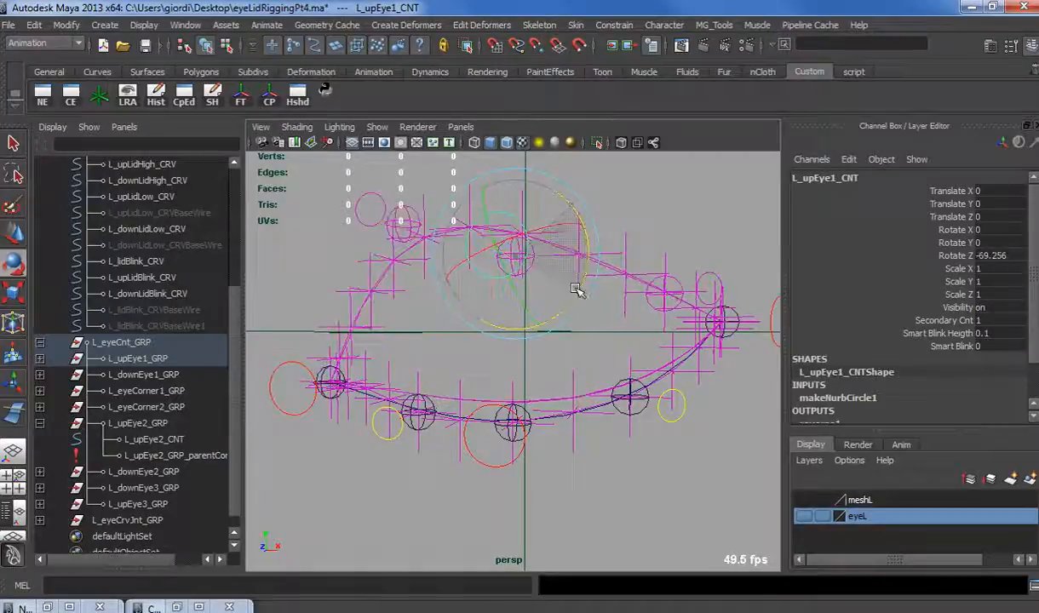
Test another rotation of L_upEye1_CNT and a move of L_upEye2_CNT down to the lower lid, and undo both.
key("Insert")
left_click(516, 222)
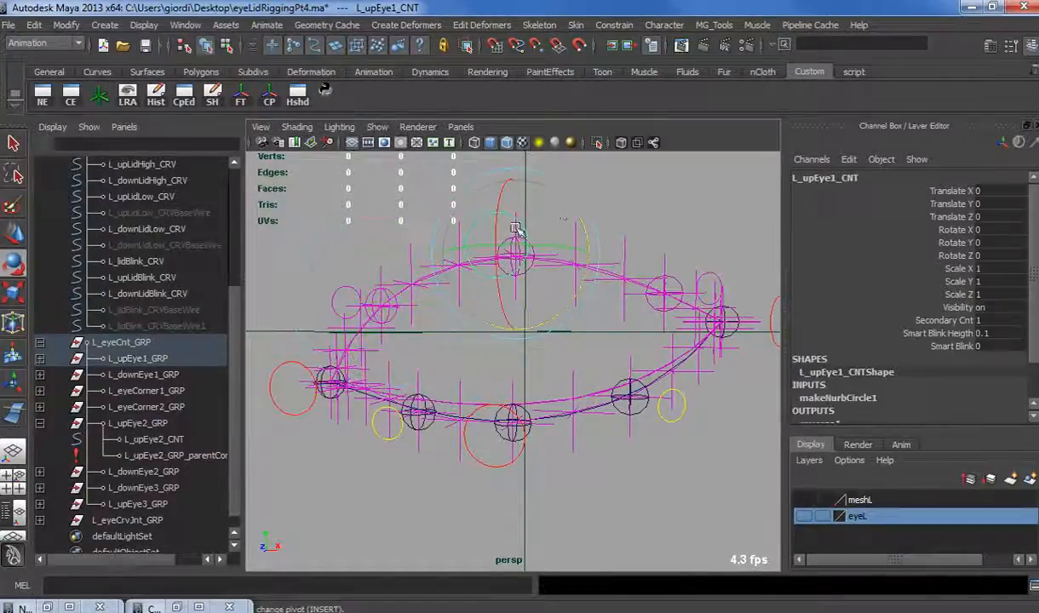
left_click_drag(546, 201, 439, 411)
key("ctrl+z")
key("ctrl+z")
key("w")
key("ctrl+z")
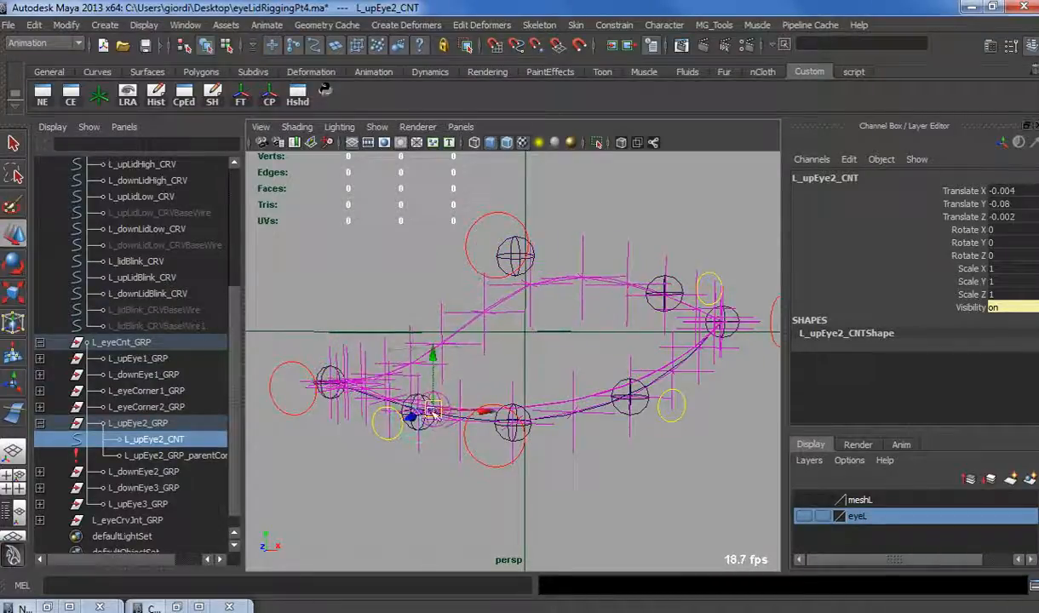
Undo the last rotation and move of the upper lid controls.
key("ctrl+z")
key("ctrl+z")
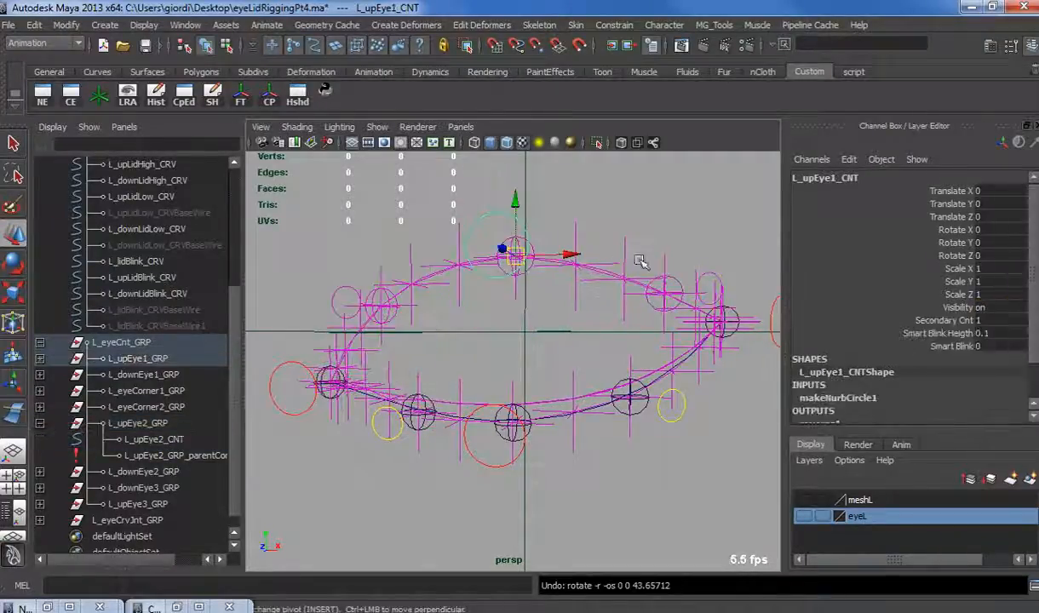
Delete the point constraints on L_upEye3_GRP, L_downEye3_GRP and L_downEye2_GRP.
left_click(669, 294)
left_click(630, 397, "shift")
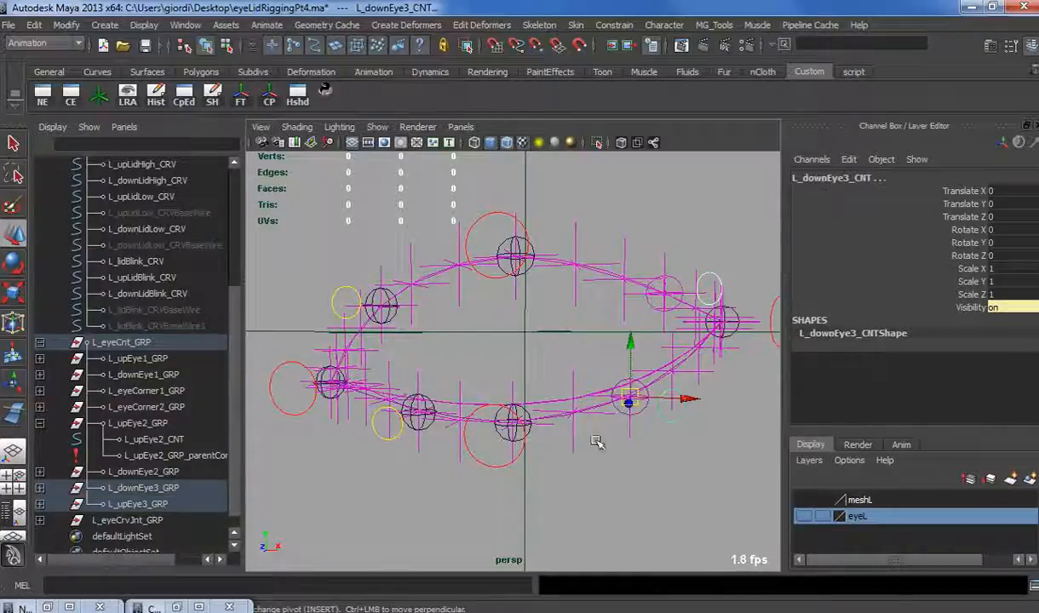
left_click(381, 419, "shift")
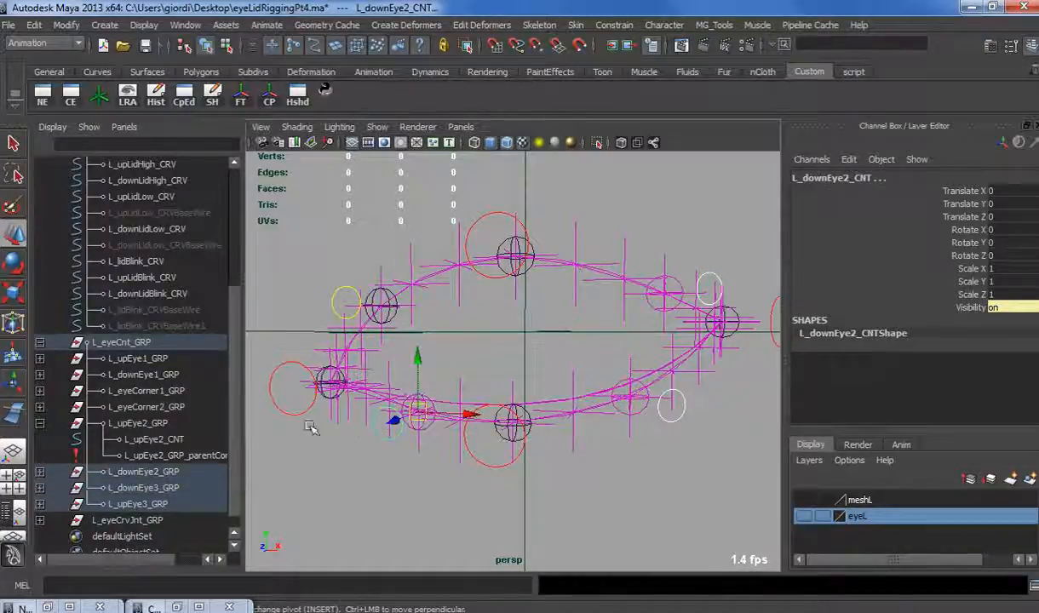
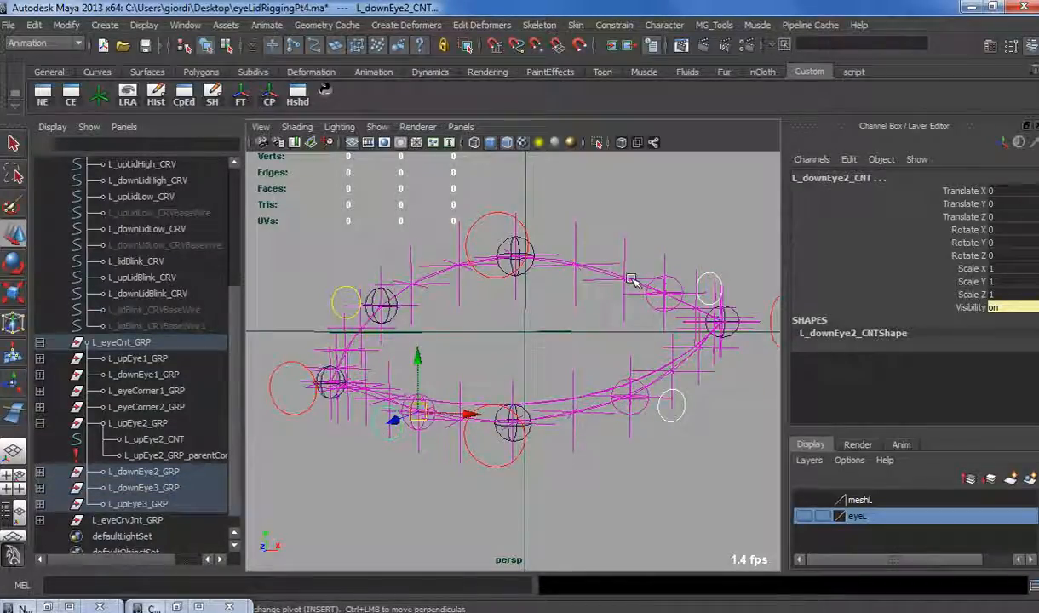
key("g")
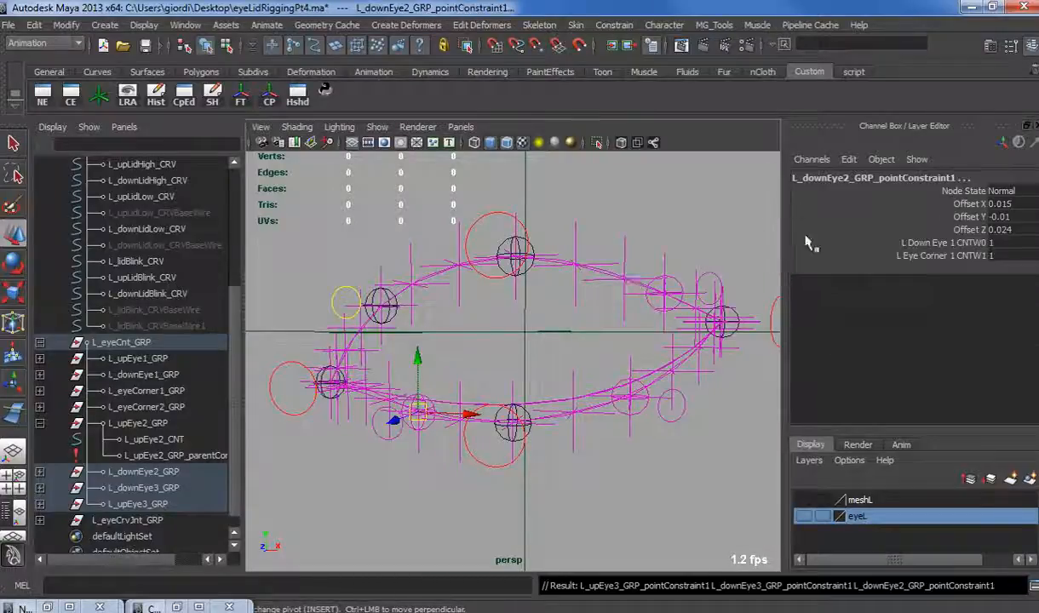
key("Delete")
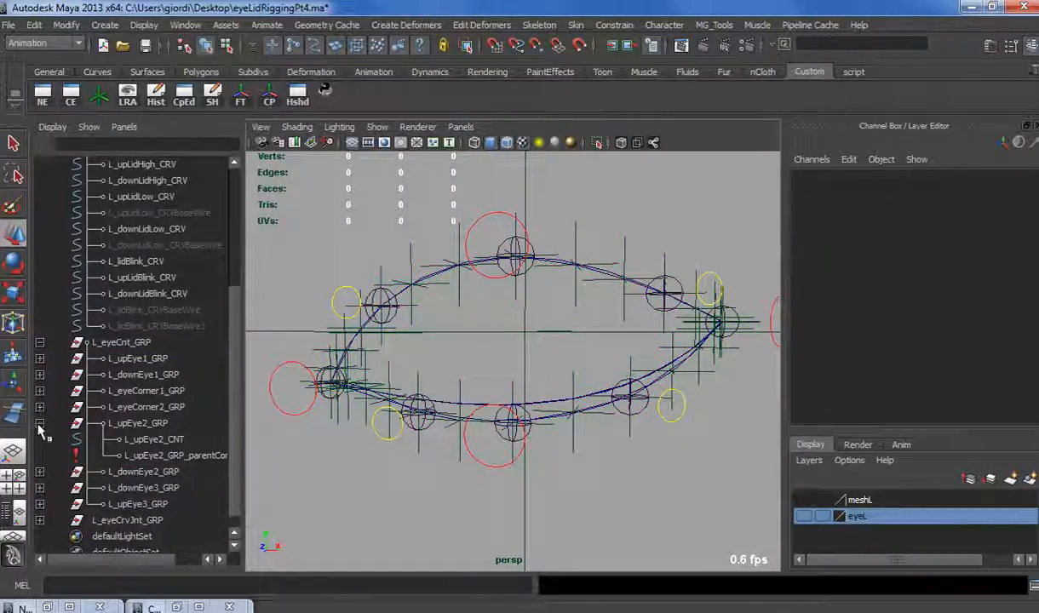
Test-move the L_downEye1_CNT control to check the neighbouring controls are free, and undo the move.
left_click_drag(547, 449, 630, 380, "alt")
left_click(484, 448)
key("ctrl+z")
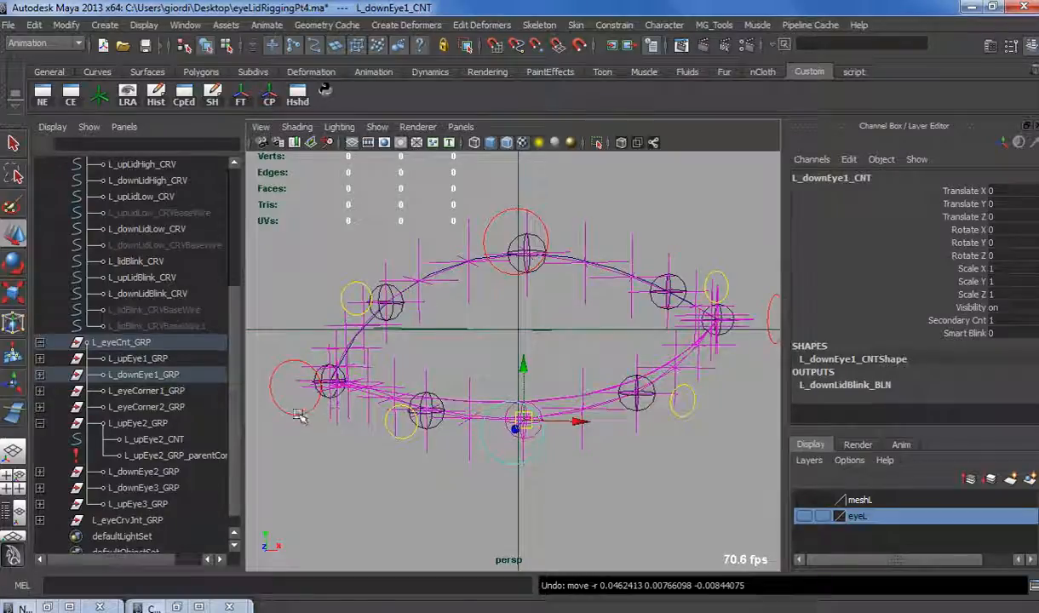
Parent-constrain L_downEye2_GRP to both the L_eyeCorner1_CNT and L_downEye1_CNT controls.
left_click(289, 403)
left_click(482, 436)
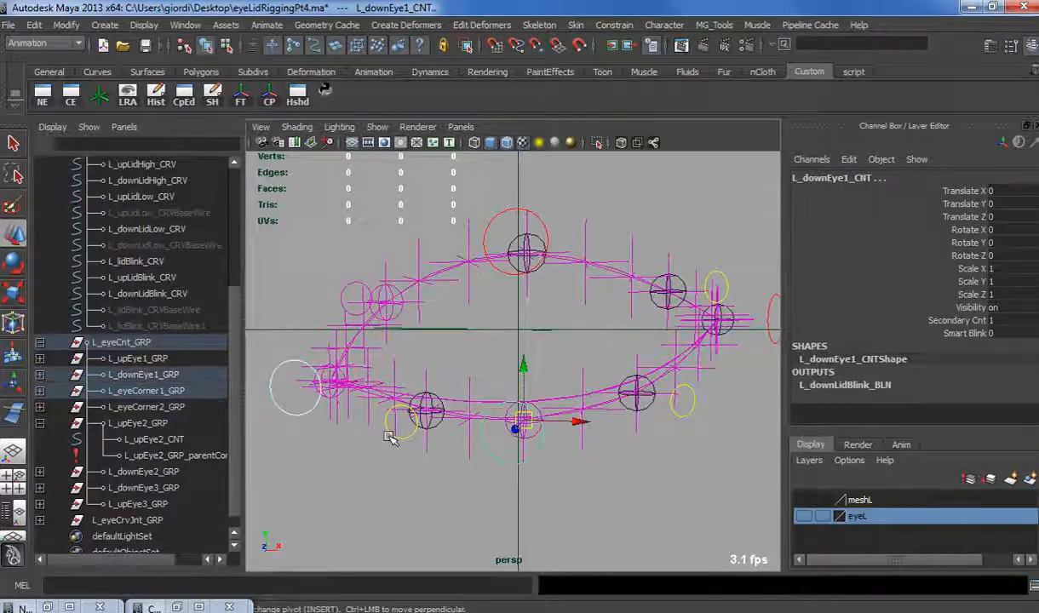
left_click(389, 437, "shift")
key("ctrl+z")
left_click(166, 473, "ctrl")
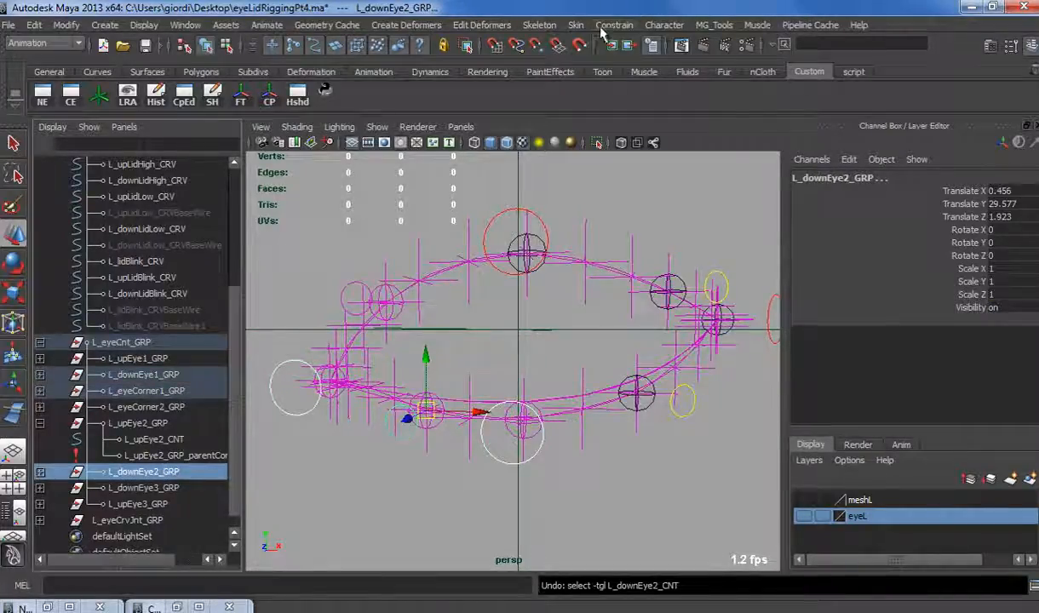
left_click(611, 25)
left_click(626, 103)
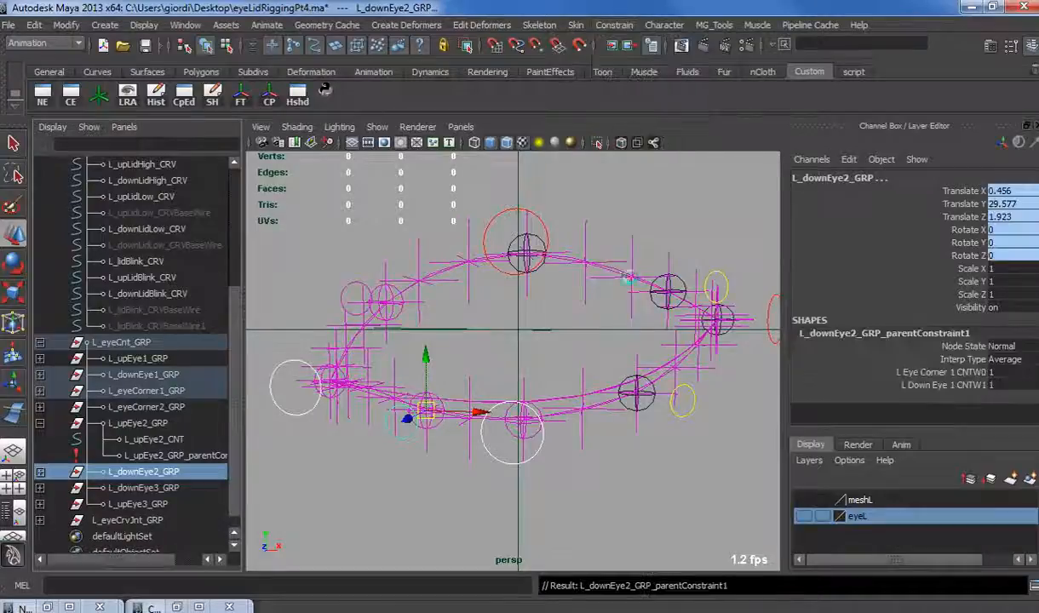
Parent-constrain L_upEye3_GRP to both the L_upEye1_CNT and L_eyeCorner2_CNT controls.
left_click(537, 213)
left_click(720, 287)
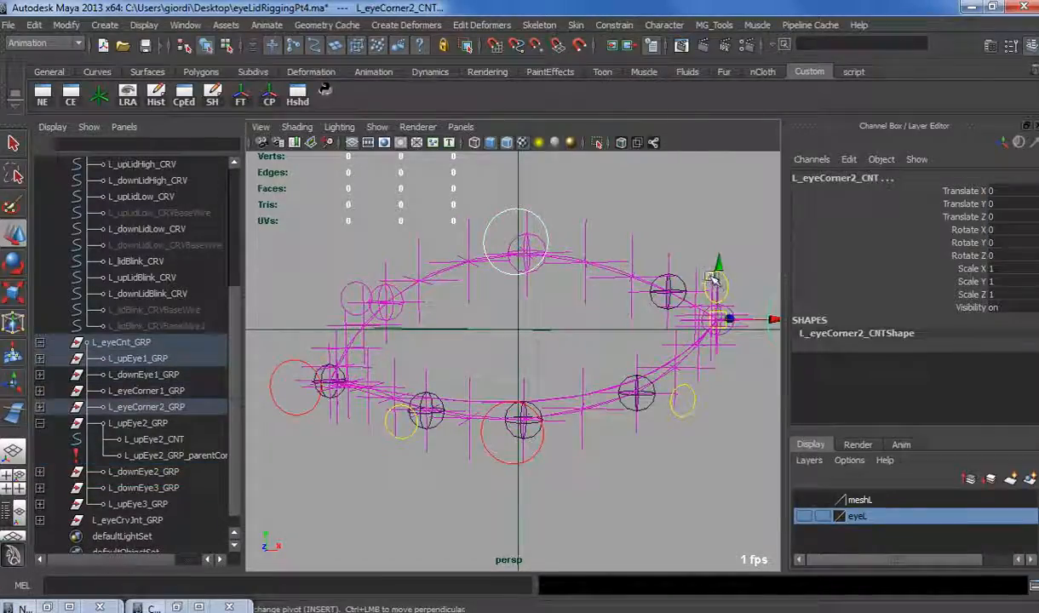
left_click(671, 289, "shift")
key("ctrl+z")
left_click(137, 505, "ctrl")
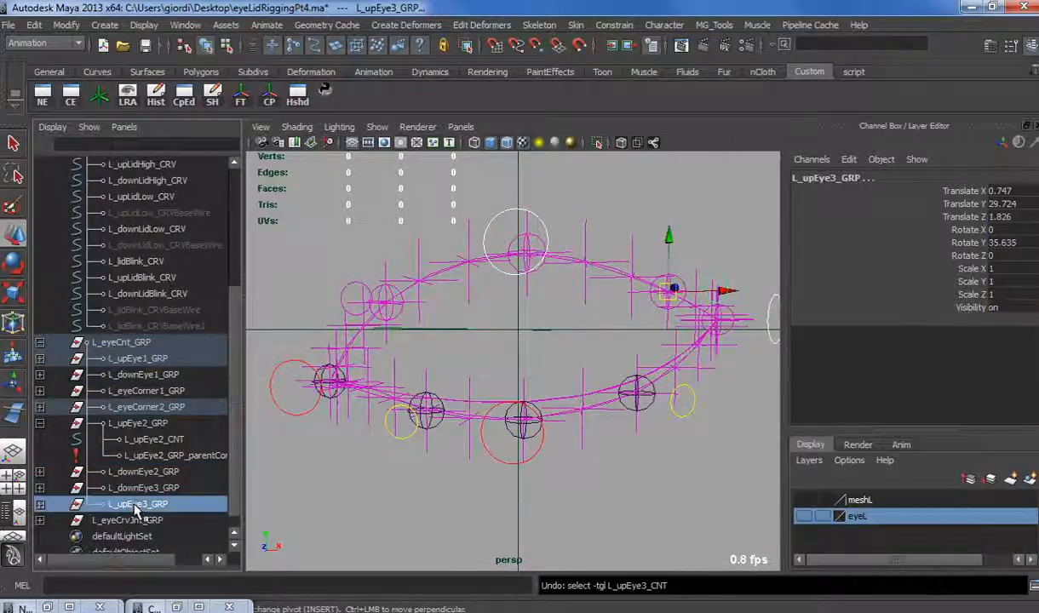
key("g")
Parent-constrain L_downEye3_GRP to both the L_downEye1_CNT and L_eyeCorner2_CNT controls.
left_click(537, 456)
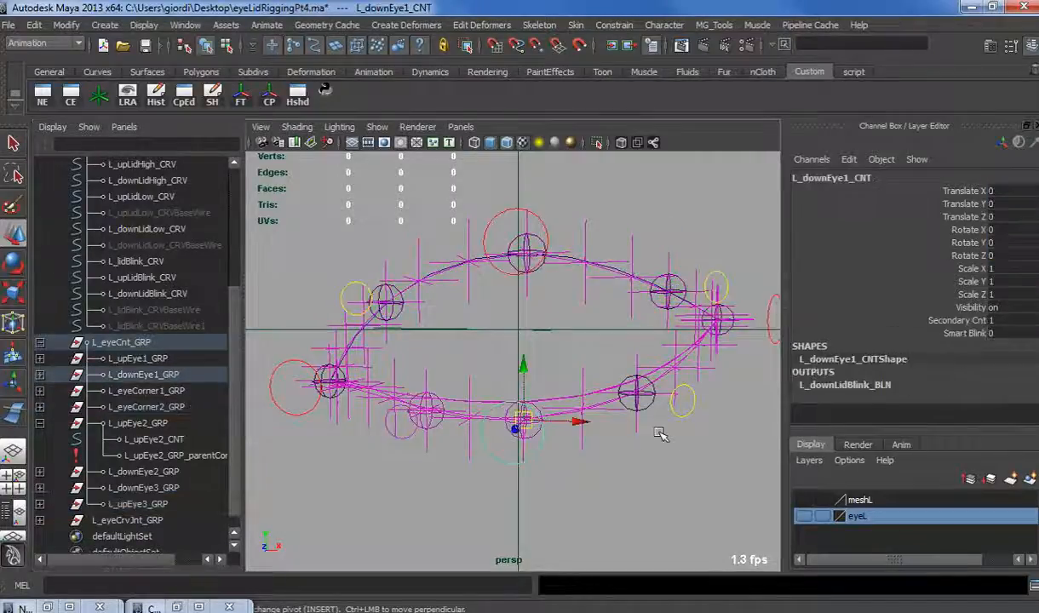
middle_click_drag(691, 431, 598, 457, "alt")
left_click(700, 325, "shift")
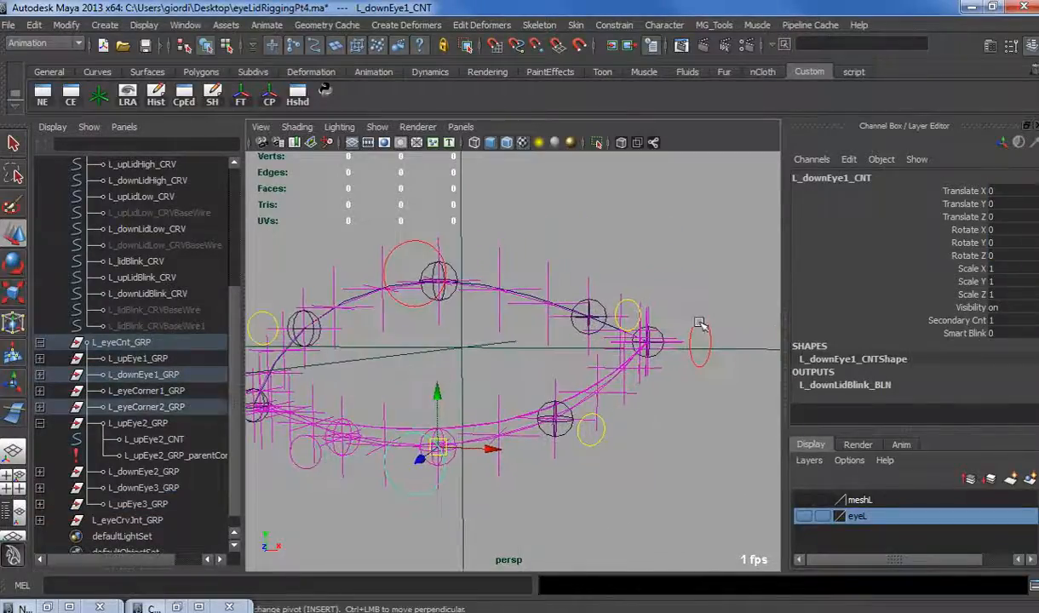
left_click(555, 419, "shift")
key("ctrl+z")
left_click(143, 488)
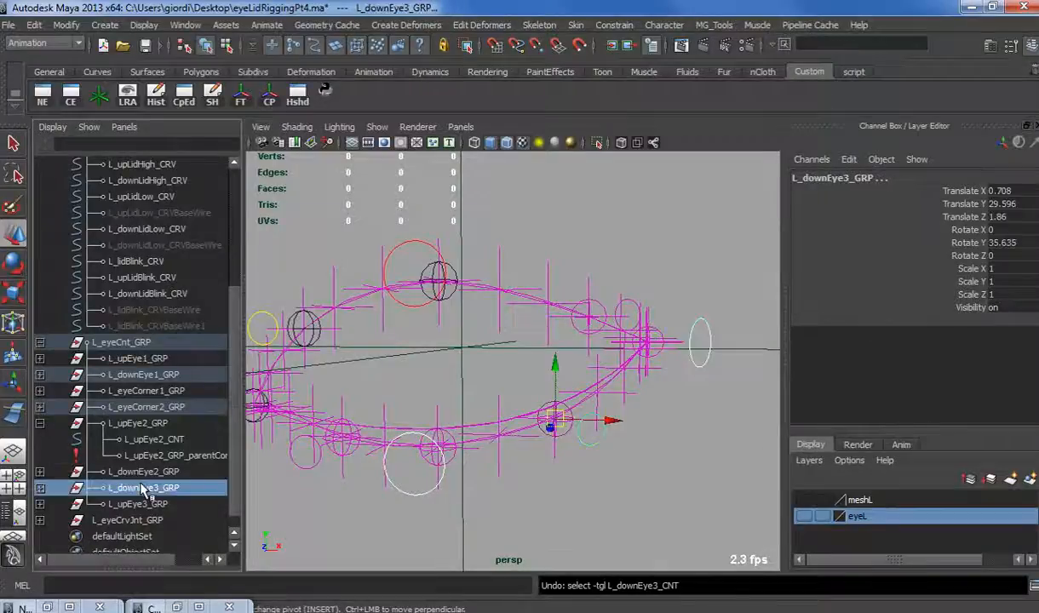
key("g")
Test the lower lid constraints by moving and rotating L_downEye1_CNT, undo both transforms and deselect the control.
left_click(385, 464)
left_click_drag(438, 448, 415, 541)
key("e")
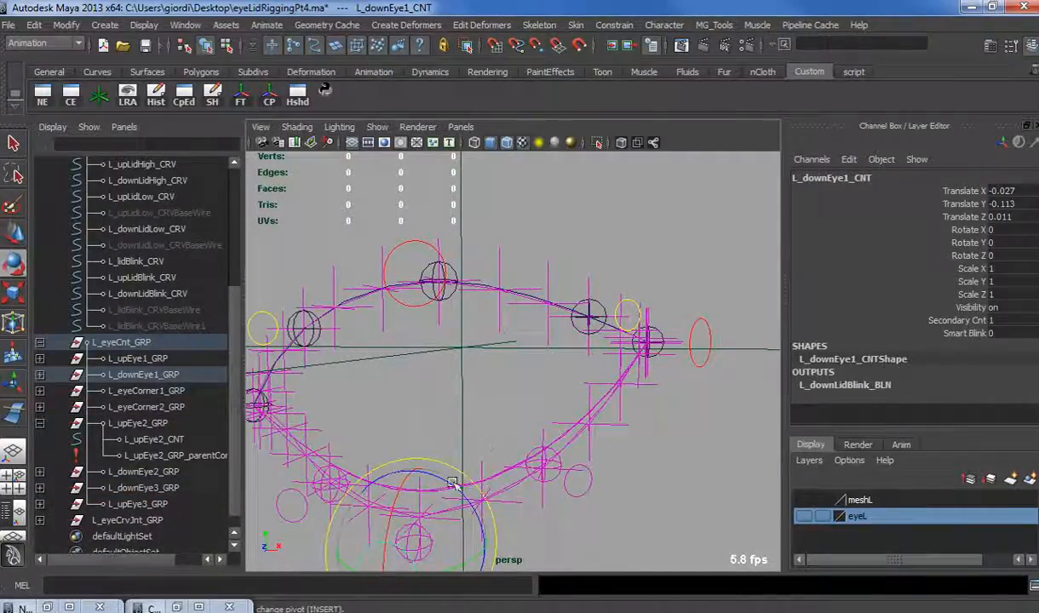
left_click_drag(451, 484, 419, 551)
key("ctrl+z")
key("ctrl+z")
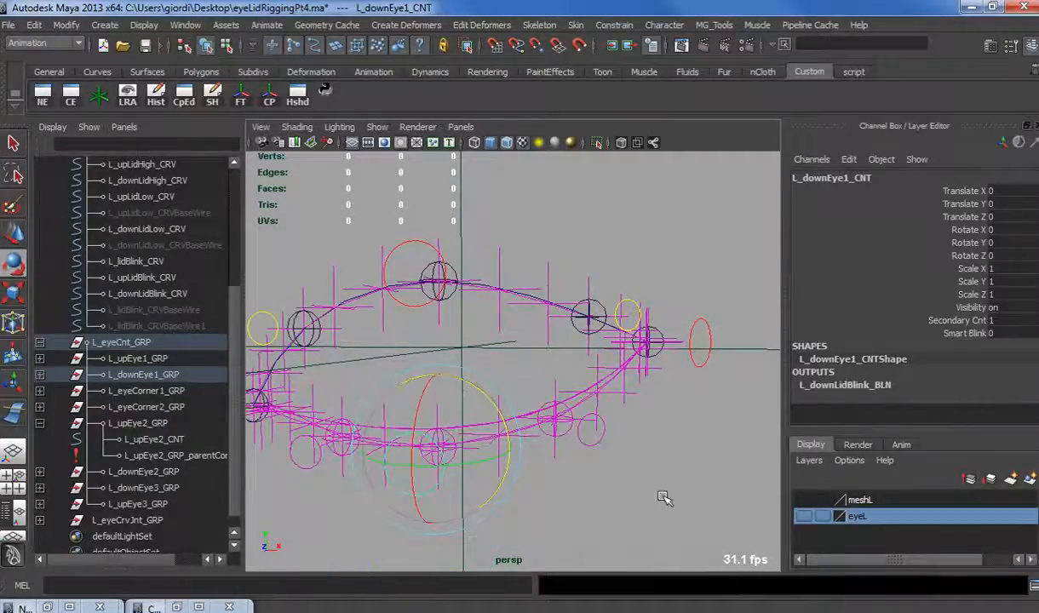
left_click(666, 497)
left_click_drag(666, 497, 412, 390, "alt")
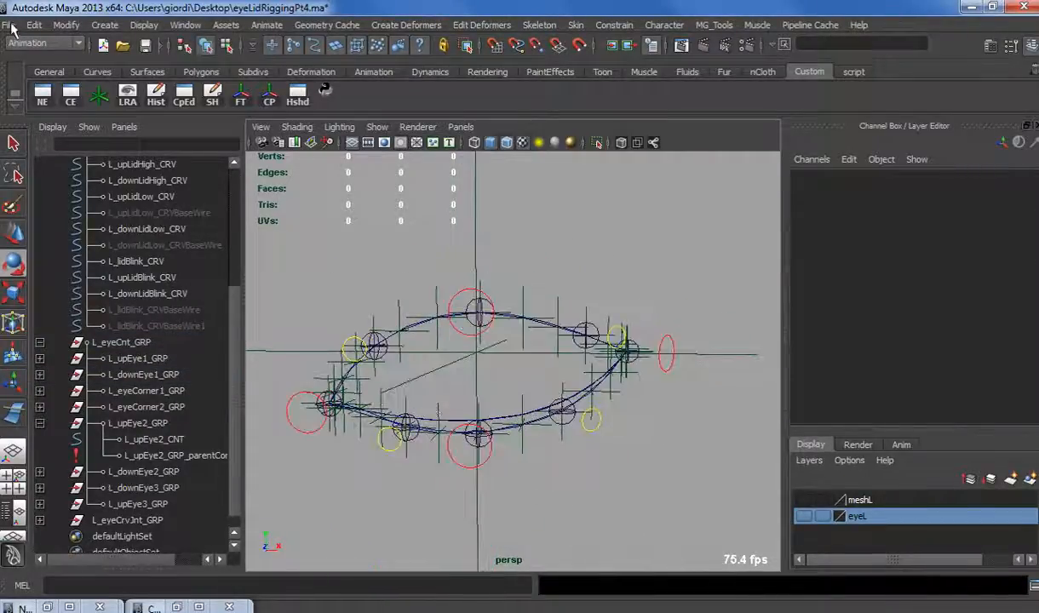
Save the scene under the new name eyeLidRiggingPt5.
left_click(8, 25)
left_click(51, 97)
type("eyeLidRiggingPt5")
key("Return")
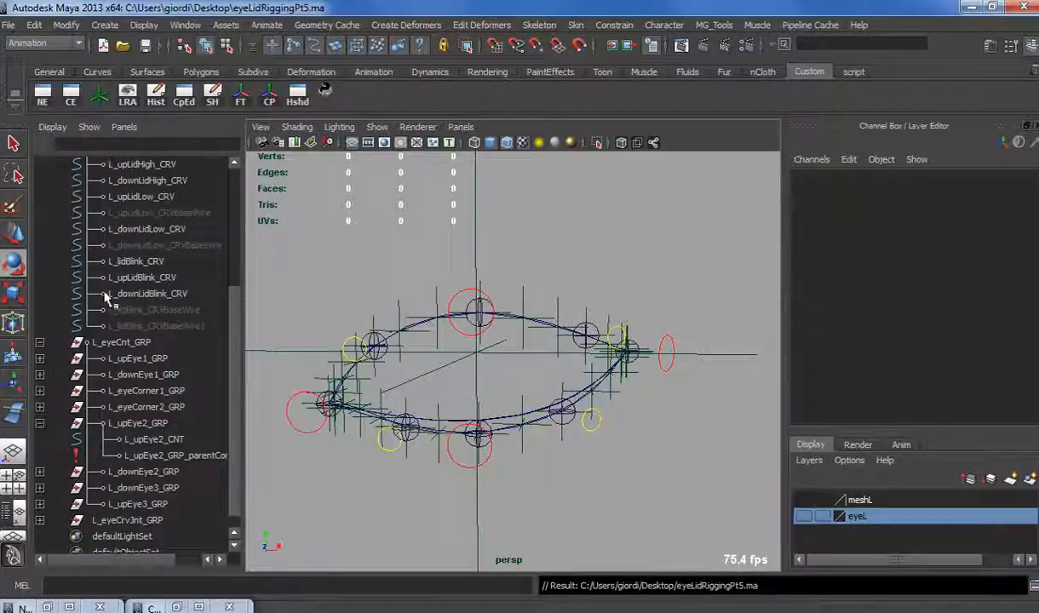
Collapse L_eyeCnt_GRP and L_eyeCrv_GRP in the hierarchy, and unhide L_upEyeLidJnt_GRP and L_lowEyeLidJnt_GRP.
left_click(42, 343)
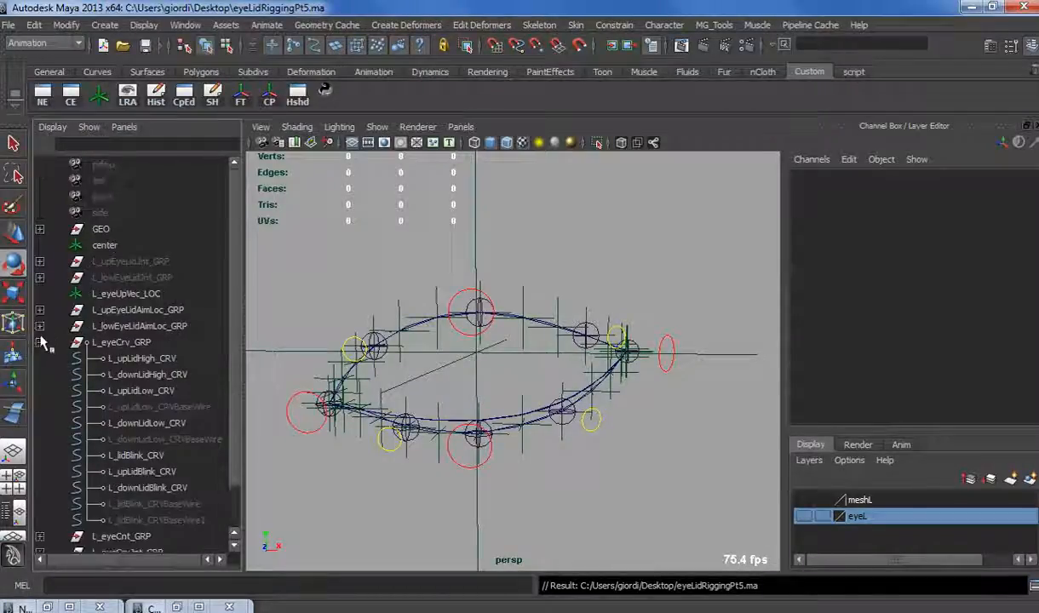
left_click(41, 341)
mouse_move(301, 366)
left_mouse_down("alt")
mouse_move(325, 366)
mouse_move(300, 375)
left_mouse_up("alt")
left_click_drag(119, 260, 123, 274)
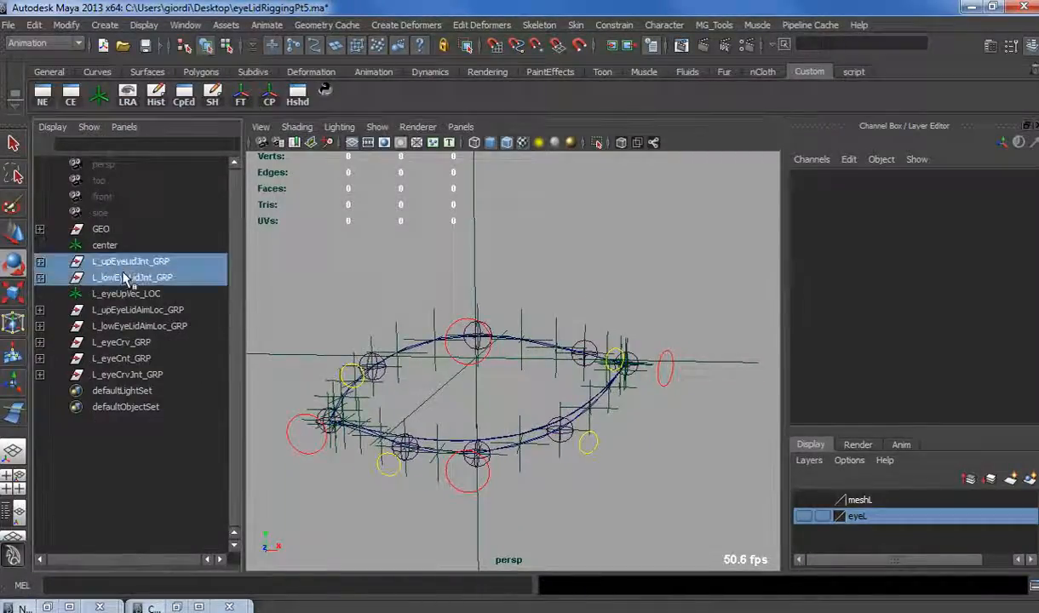
left_click_drag(596, 388, 632, 405, "alt")
Test-move the L_upEye1_CNT control to check how the eyelid joints follow, and undo the move.
left_click(428, 283)
key("w")
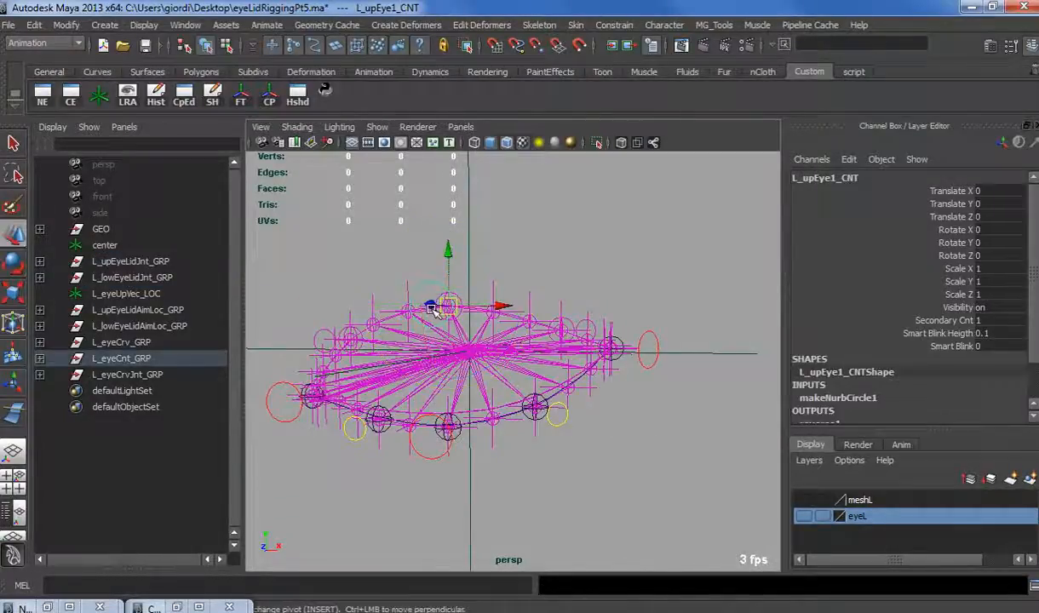
left_click_drag(434, 311, 353, 145)
key("ctrl+z")
mouse_move(483, 395)
left_mouse_down("alt")
mouse_move(506, 392)
mouse_move(496, 385)
left_mouse_up("alt")
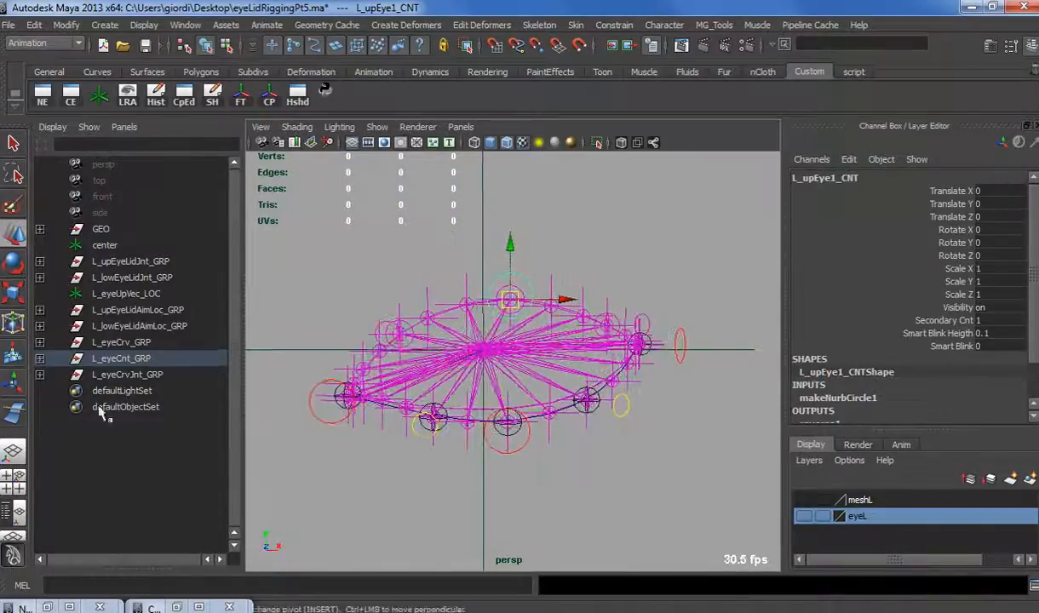
Group L_upEyeLidJnt_GRP, L_lowEyeLidJnt_GRP and L_eyeCrvJnt_GRP together and name the new group L_eyeBones_GRP.
left_click(258, 353)
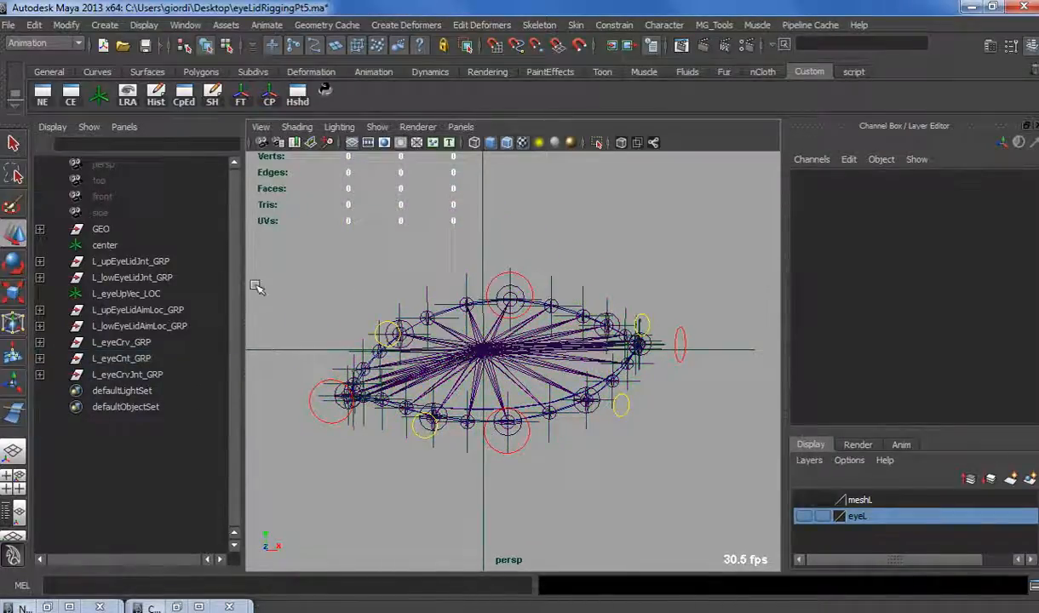
left_click_drag(465, 447, 271, 342, "alt")
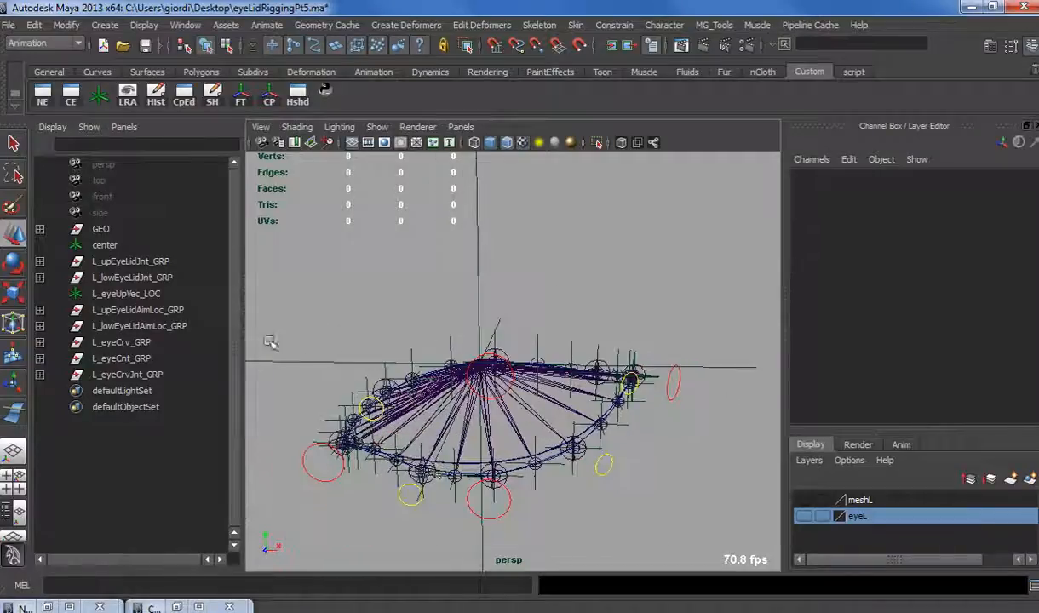
left_click_drag(145, 264, 146, 281)
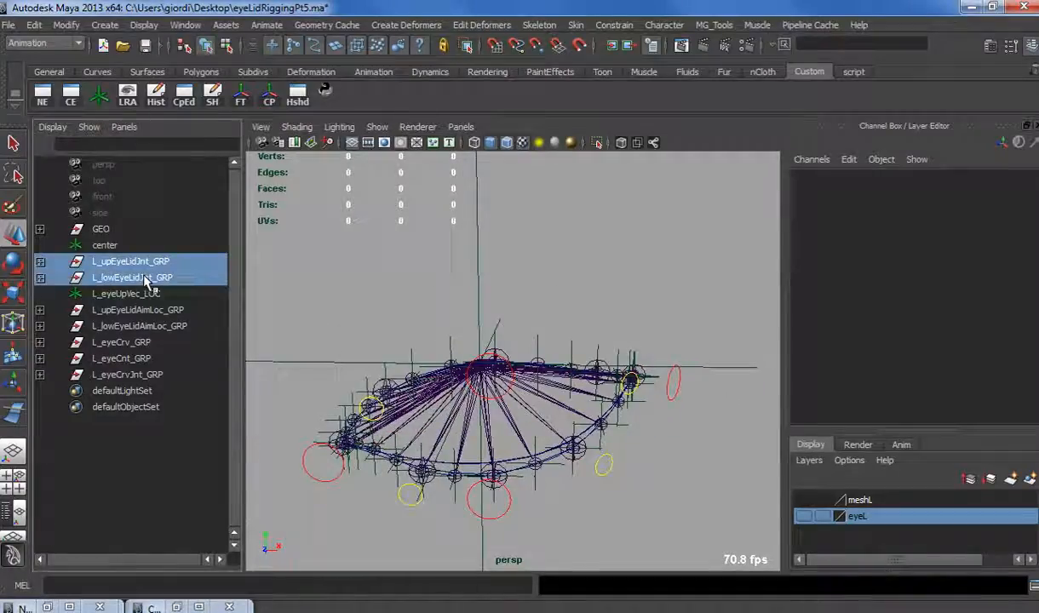
left_click(128, 375, "ctrl")
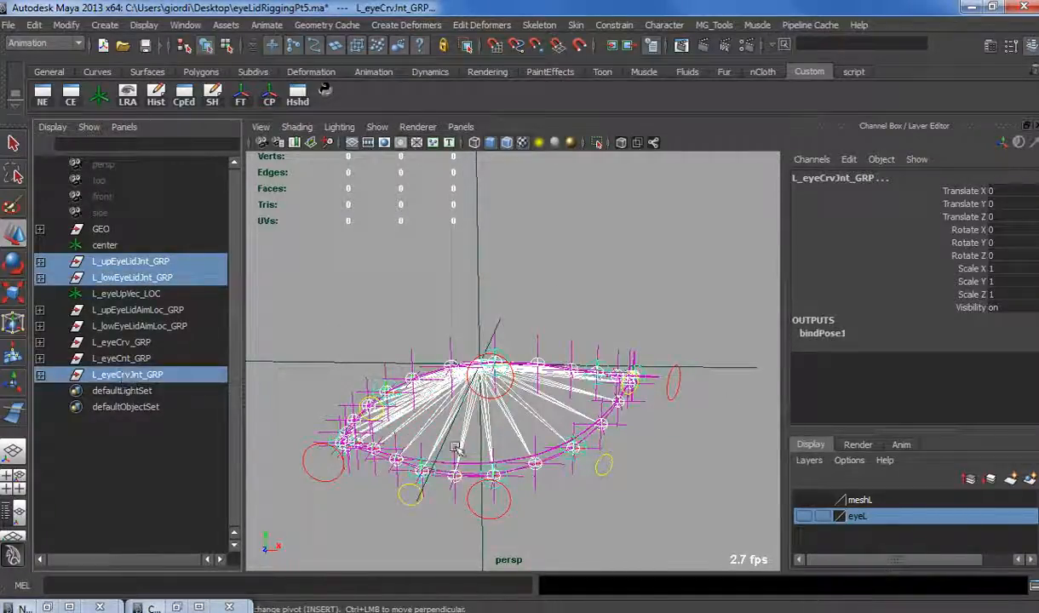
key("ctrl+g")
double_click(119, 341)
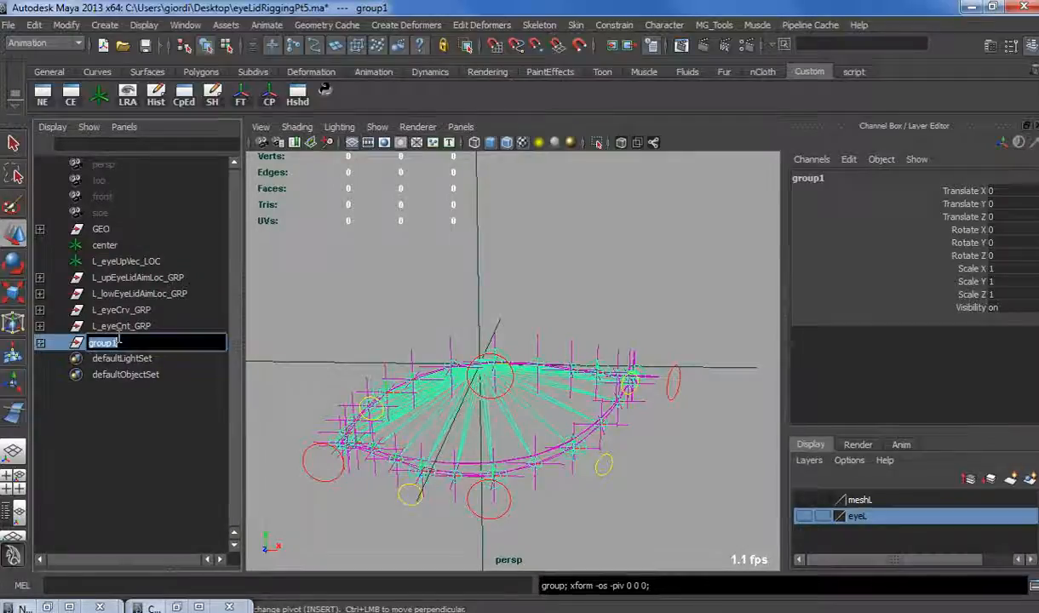
type("C")
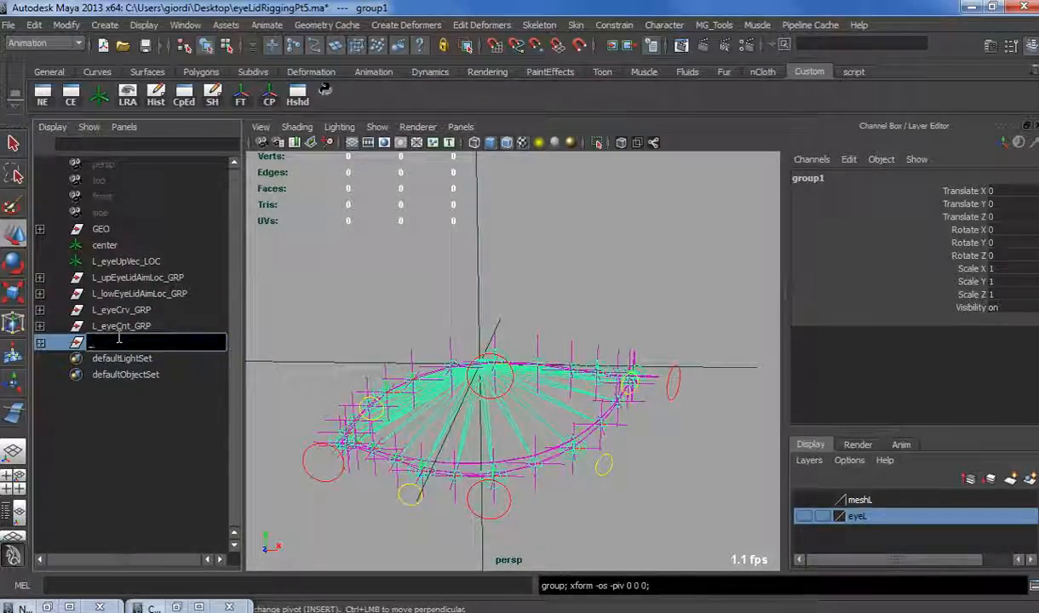
key("BackSpace")
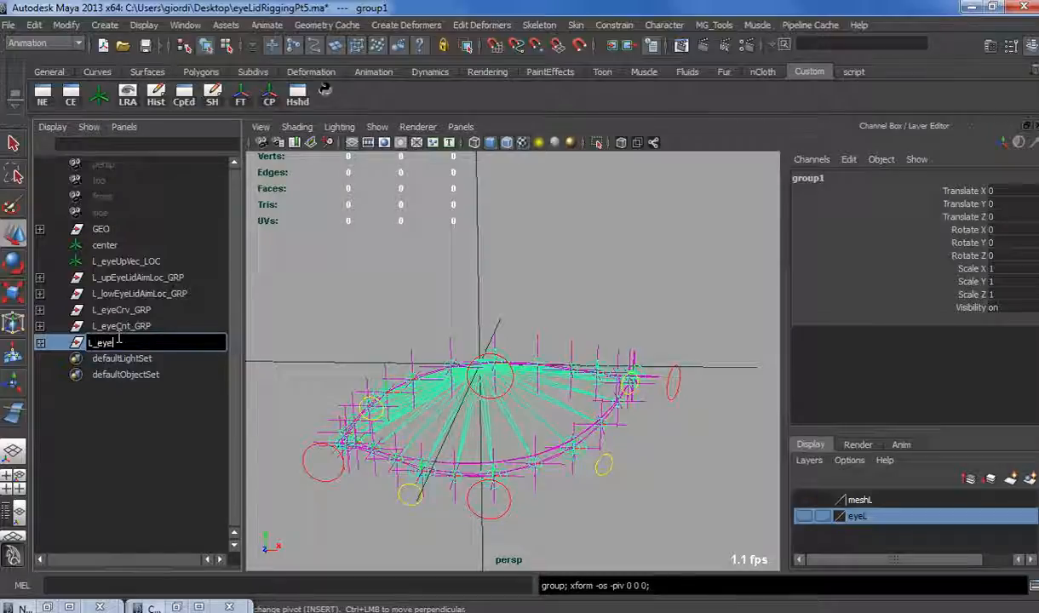
type("L_eyeBones_GRP")
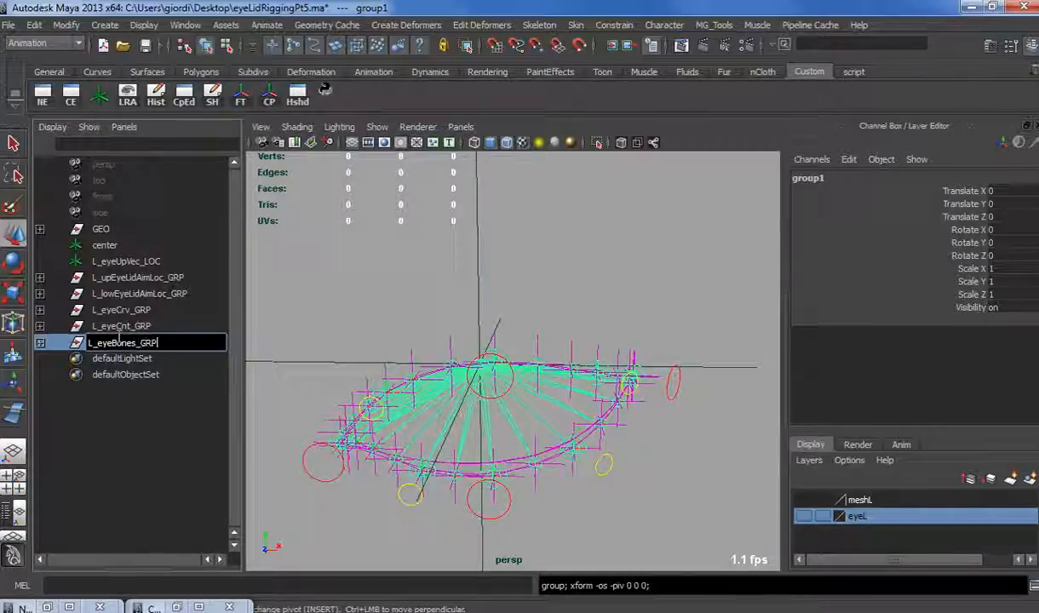
key("Return")
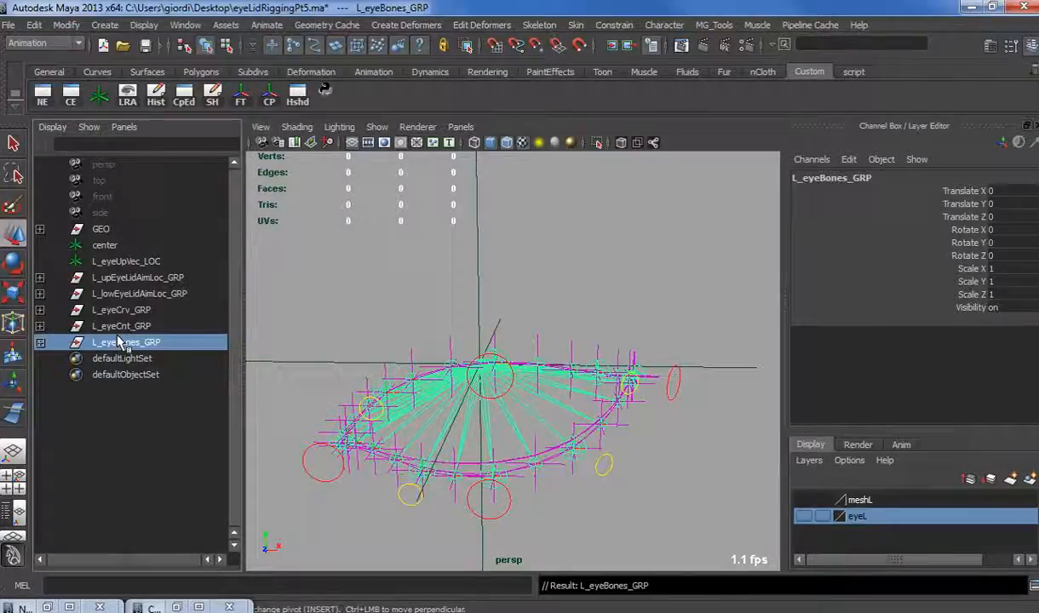
Delete the center locator from the scene.
left_click(103, 247)
left_click_drag(321, 344, 428, 319, "alt")
key("Delete")
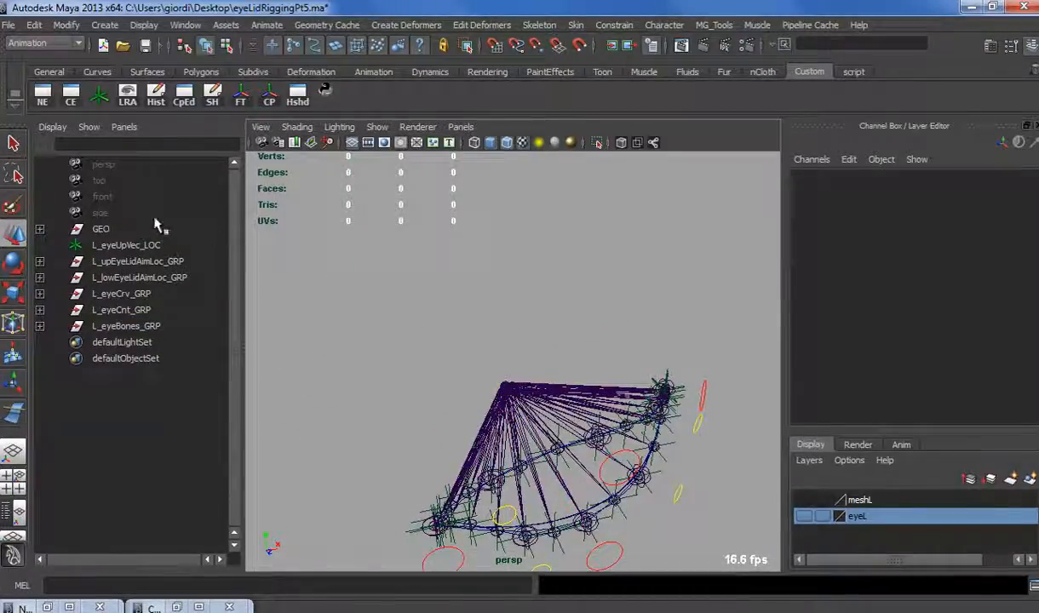
Select the L_eyeUpVec_LOC locator and frame it to examine its position relative to the eye rig.
left_click(127, 245)
key("f")
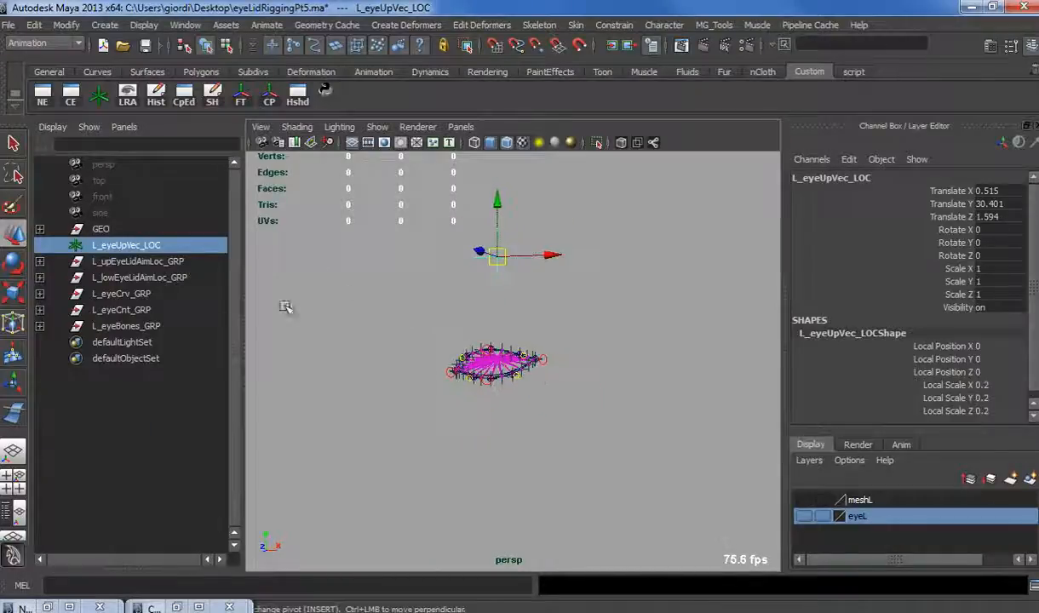
left_click_drag(445, 298, 482, 320, "alt")
right_click_drag(483, 320, 550, 339, "alt")
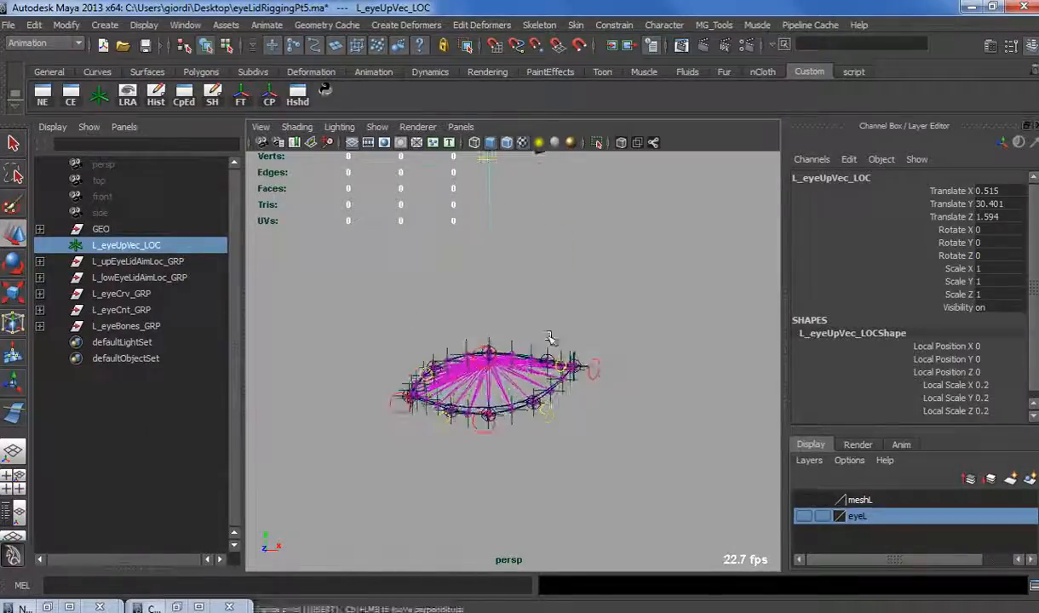
Test-move the L_eyeUpVec_LOC locator to check its effect on the eyelid rig, and undo the move.
left_click_drag(550, 338, 562, 375, "alt")
left_click_drag(546, 165, 471, 376)
key("ctrl+z")
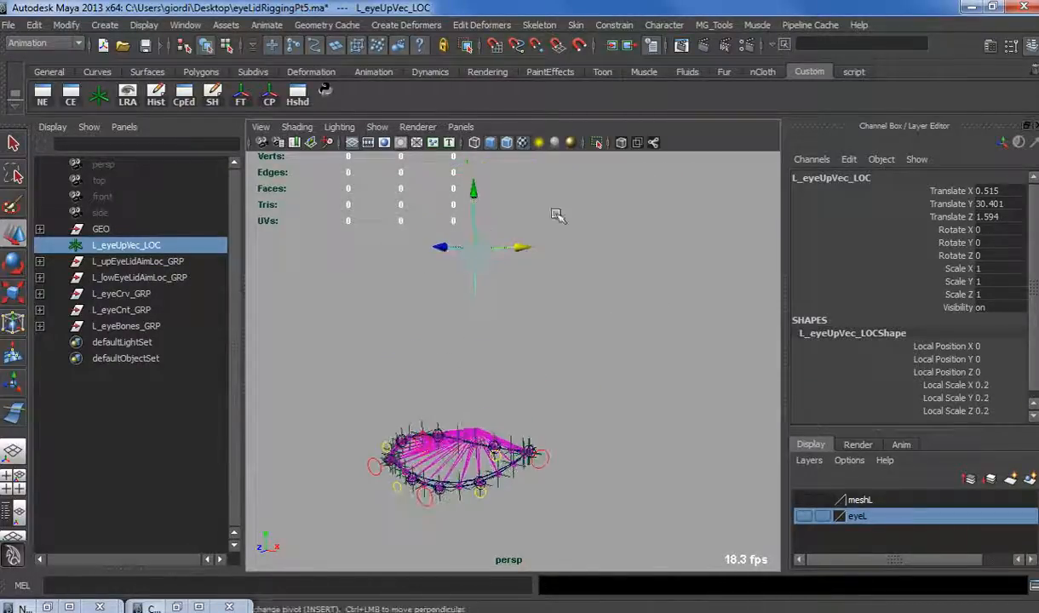
left_click_drag(426, 331, 448, 320, "alt")
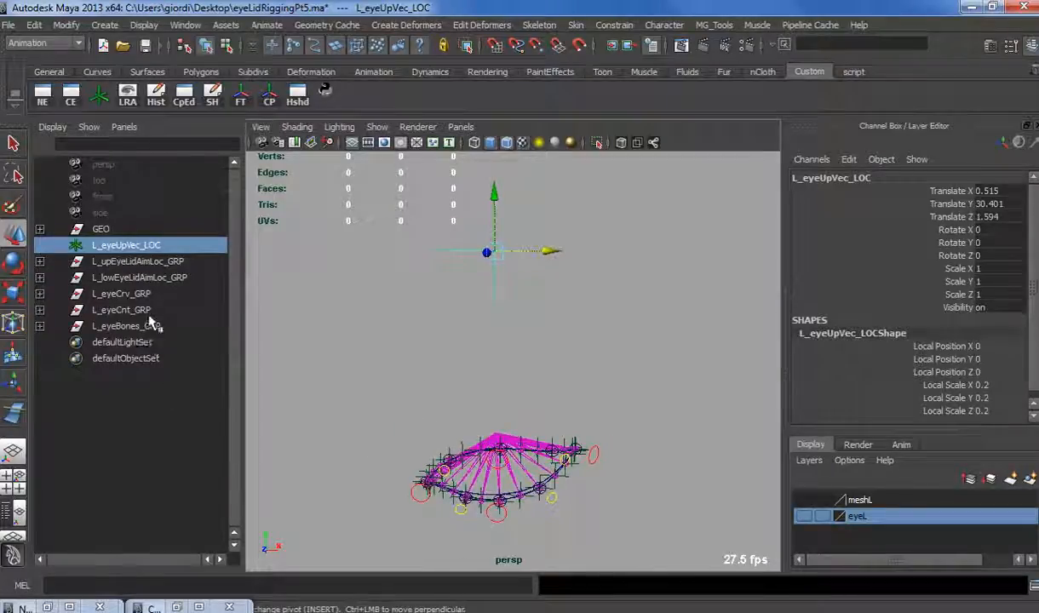
Group L_eyeUpVec_LOC, both eyelid aim locator groups, L_eyeCrv_GRP and L_eyeBones_GRP, and name the new group L_eyeRIG_GRP.
left_click(122, 294)
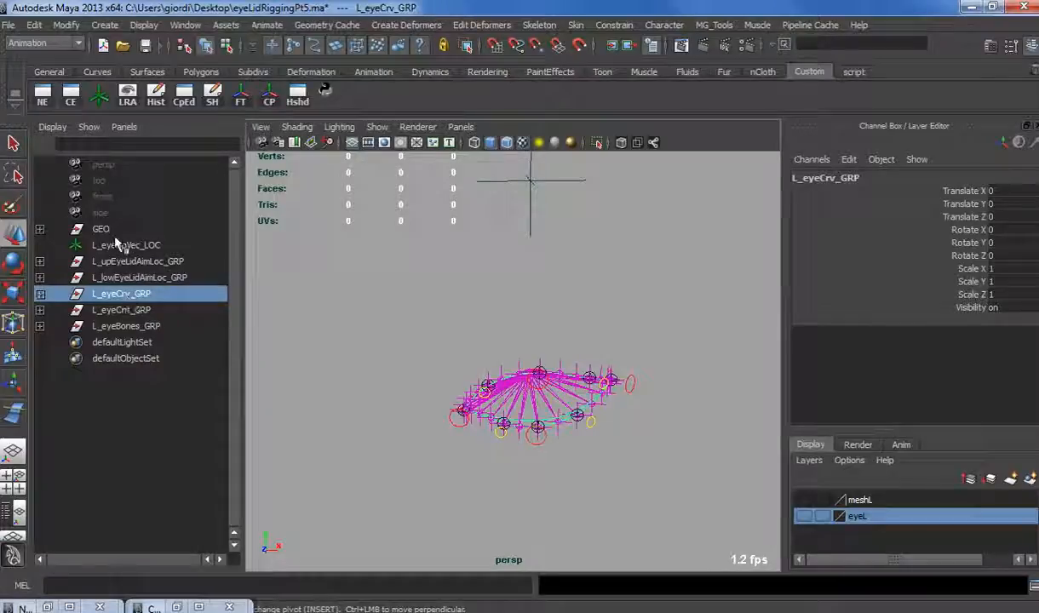
left_click_drag(117, 244, 126, 328)
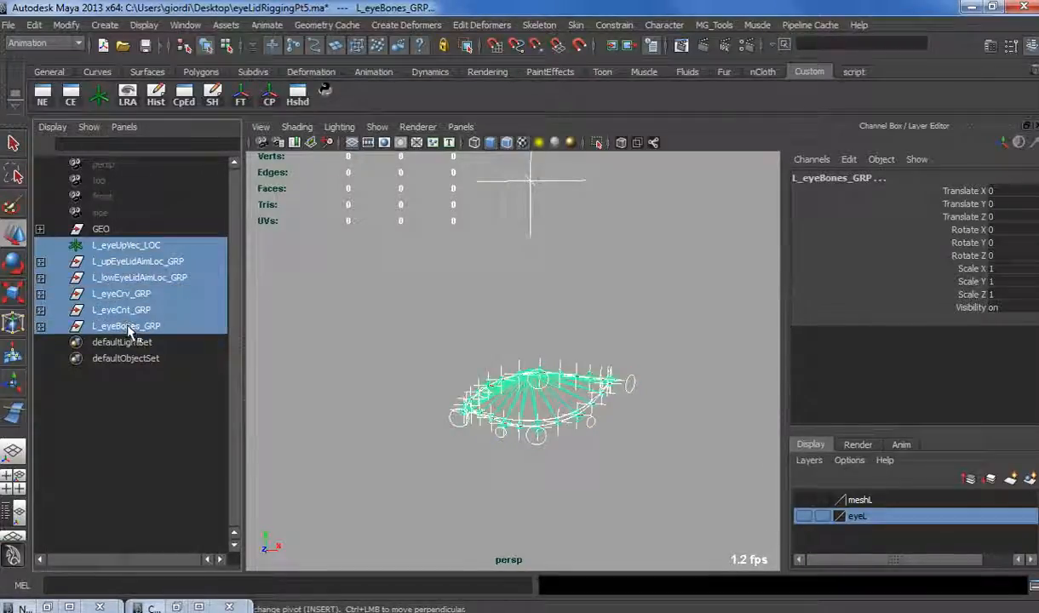
left_click(122, 310, "ctrl")
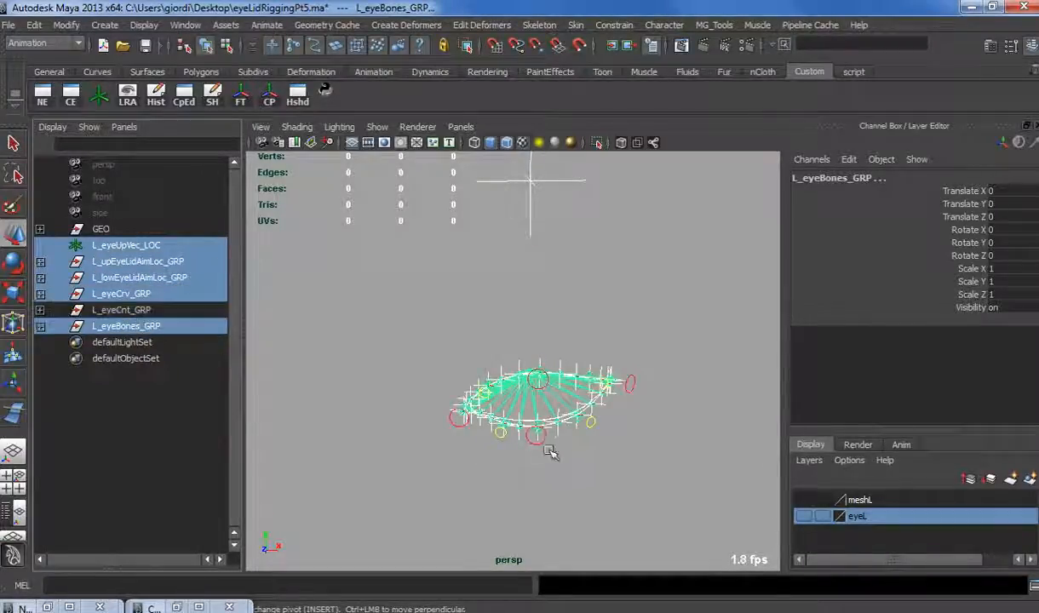
key("ctrl+g")
double_click(111, 263)
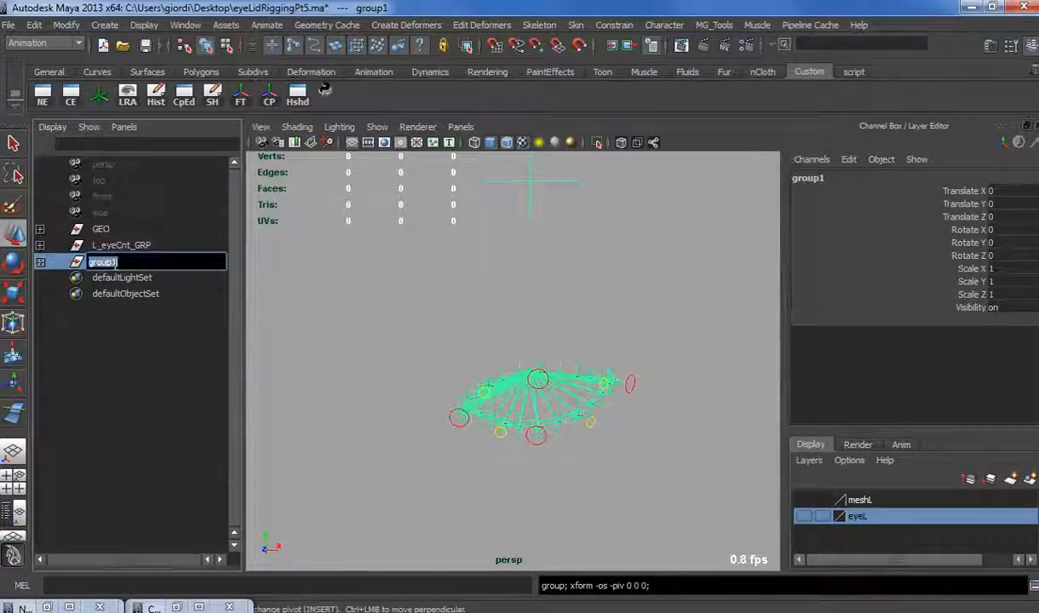
type("L_eyeR")
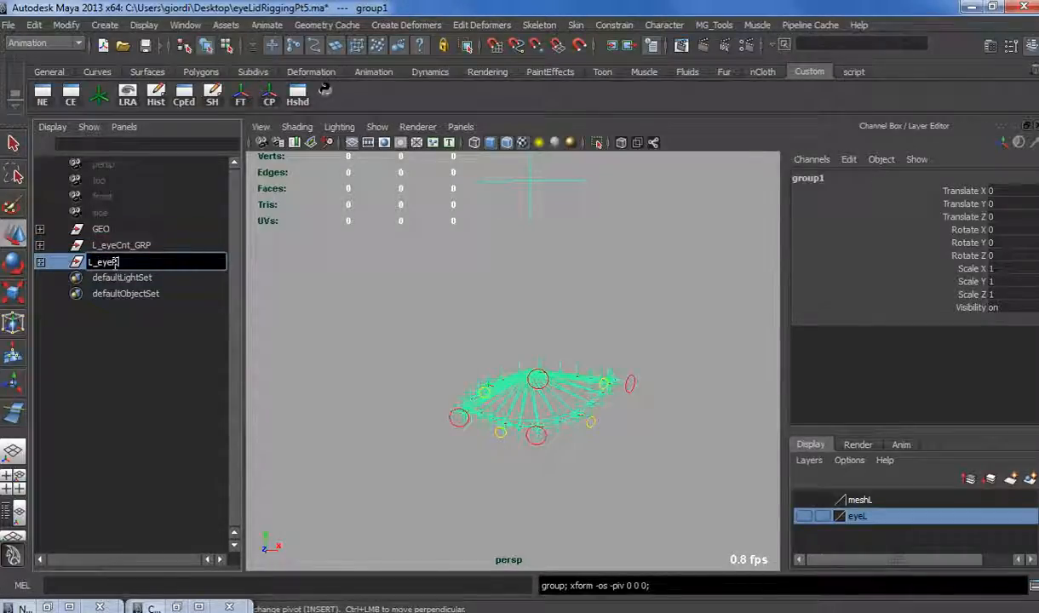
type("IG_")
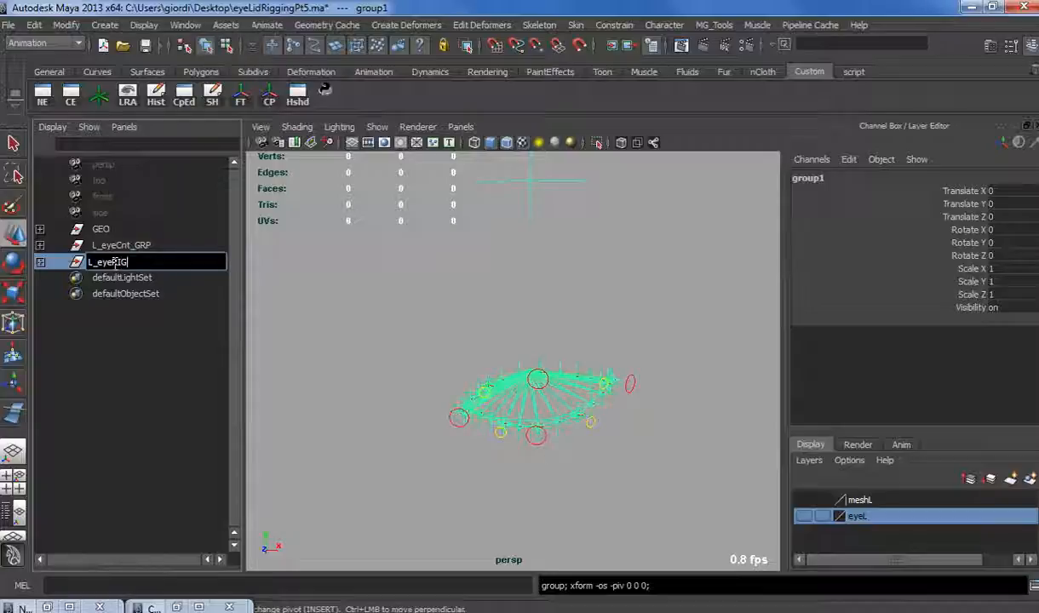
type("GRP")
key("Return")
Rename the L_eyeCnt_GRP group as L_eyeCNT_GRP.
left_click(123, 246)
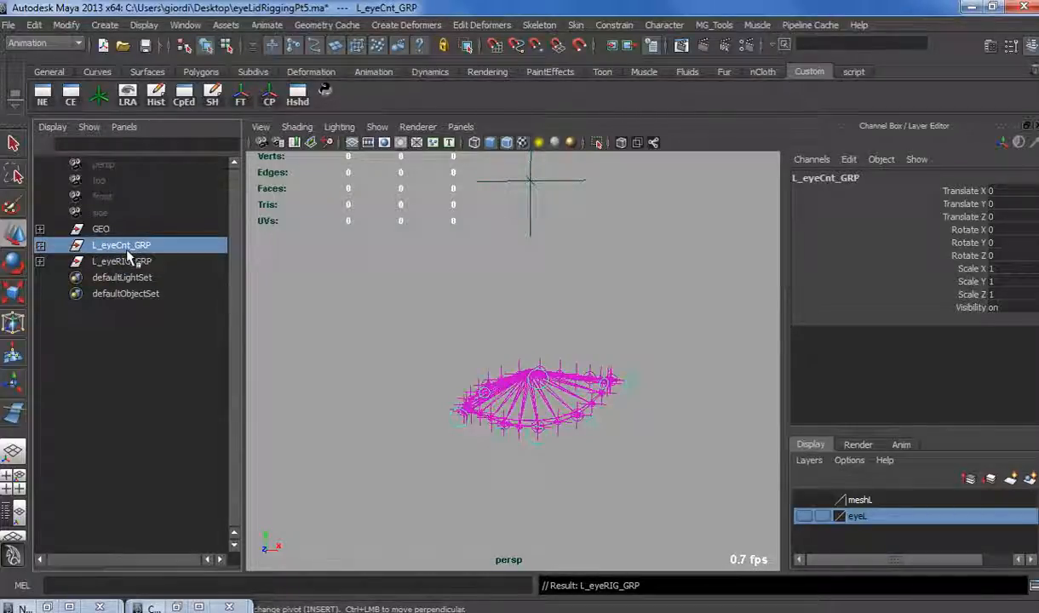
double_click(122, 247)
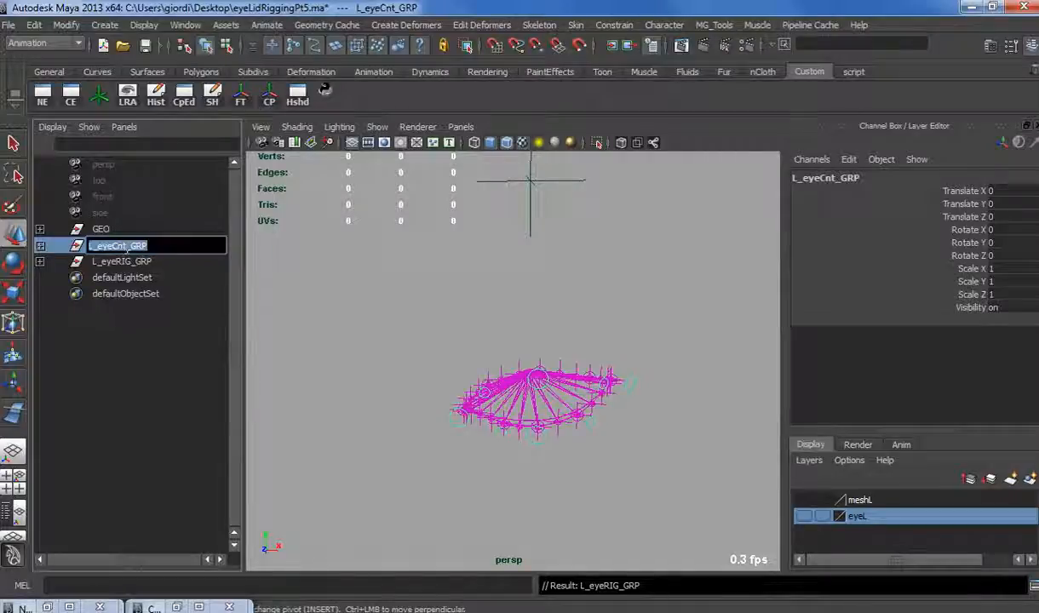
left_click(128, 248)
key("BackSpace")
key("BackSpace")
type("BT")
key("Return")
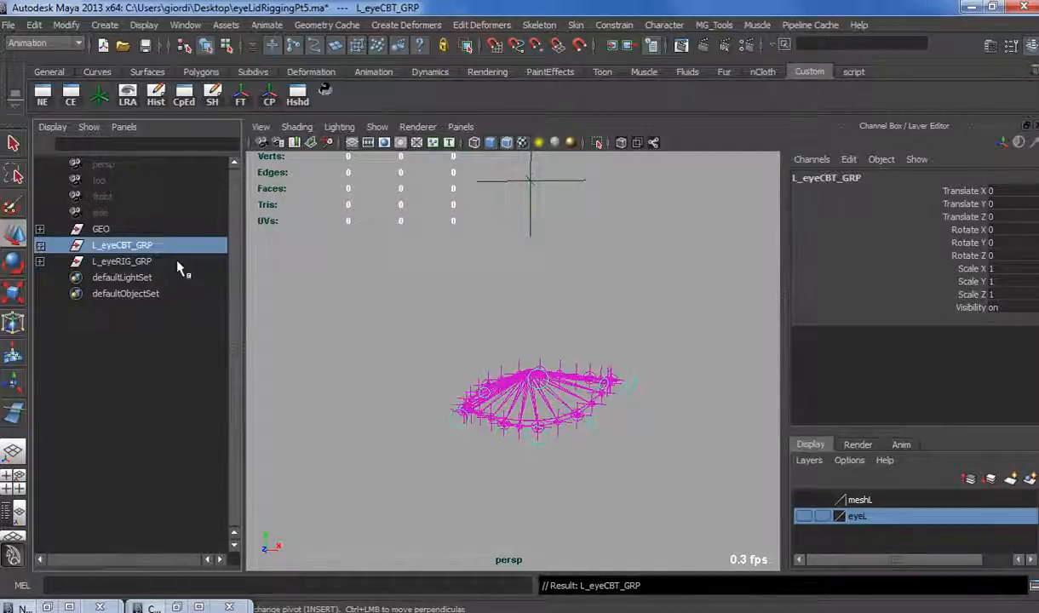
double_click(130, 247)
left_click(130, 247)
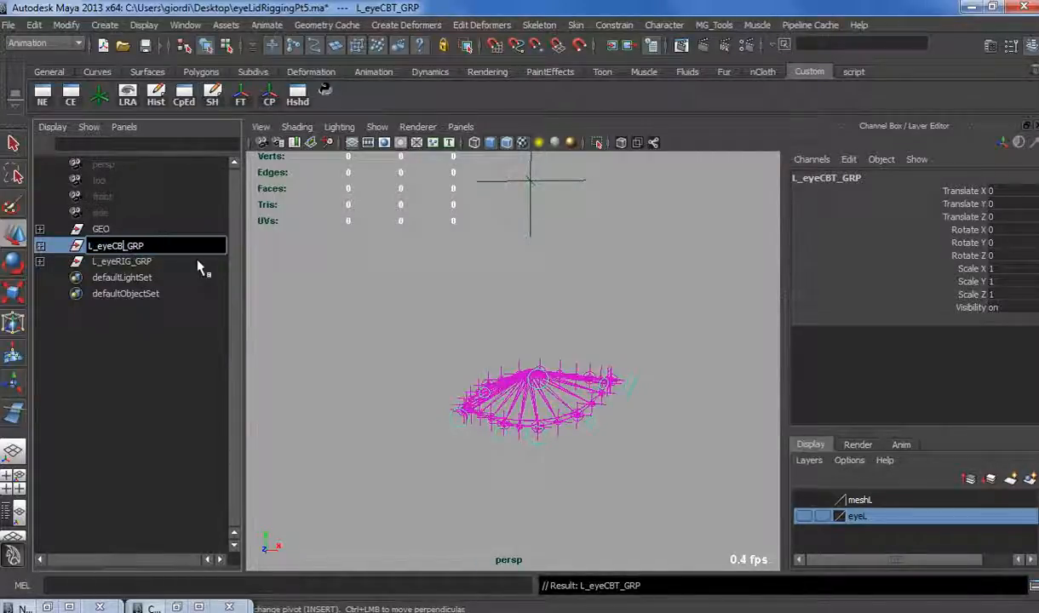
key("BackSpace")
type("NT")
key("Return")
Group GEO, L_eyeCNT_GRP and L_eyeRIG_GRP under one parent group named EYE_GRP.
left_click(106, 230)
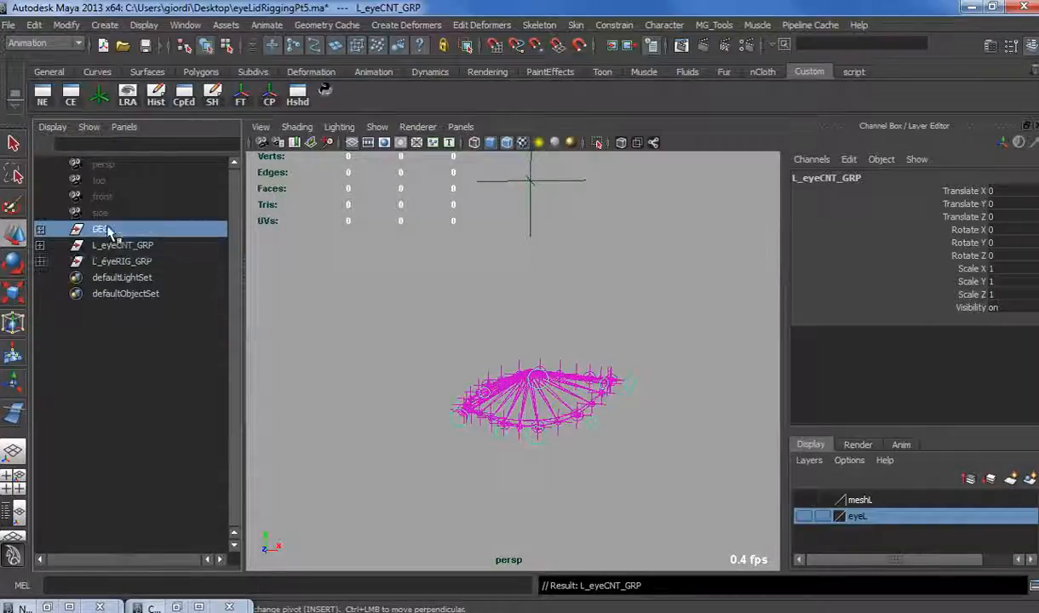
left_click(104, 262, "shift")
key("ctrl+g")
double_click(110, 229)
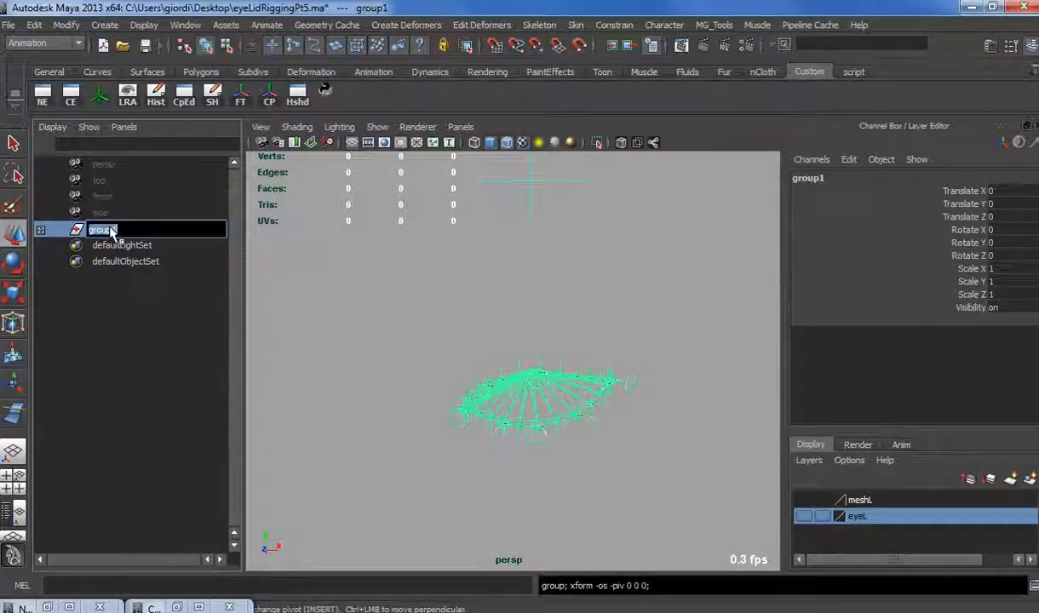
key("Return")
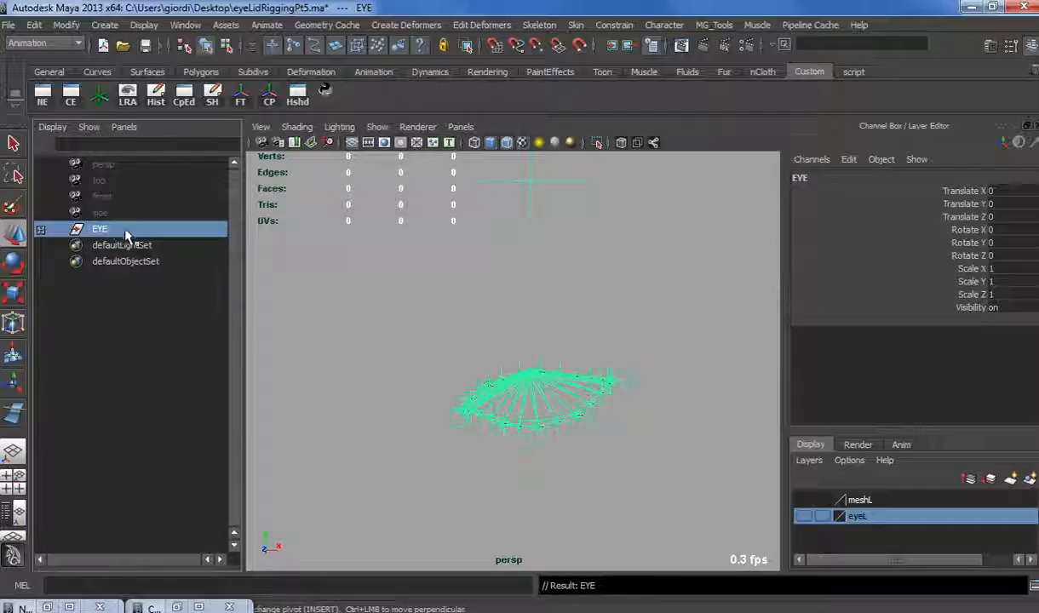
double_click(128, 229)
type("_GRO")
key("Return")
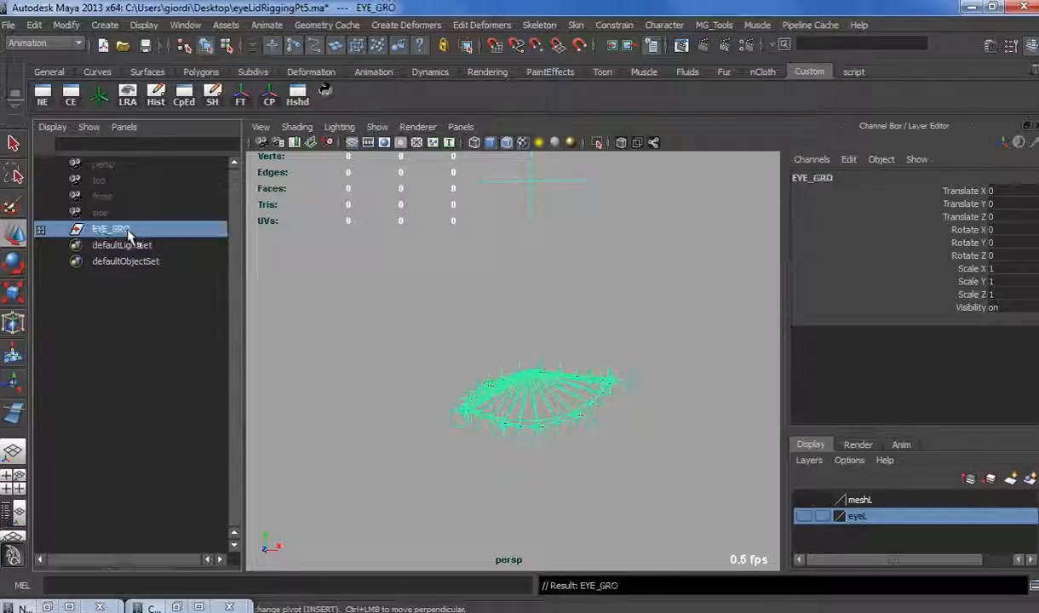
double_click(141, 229)
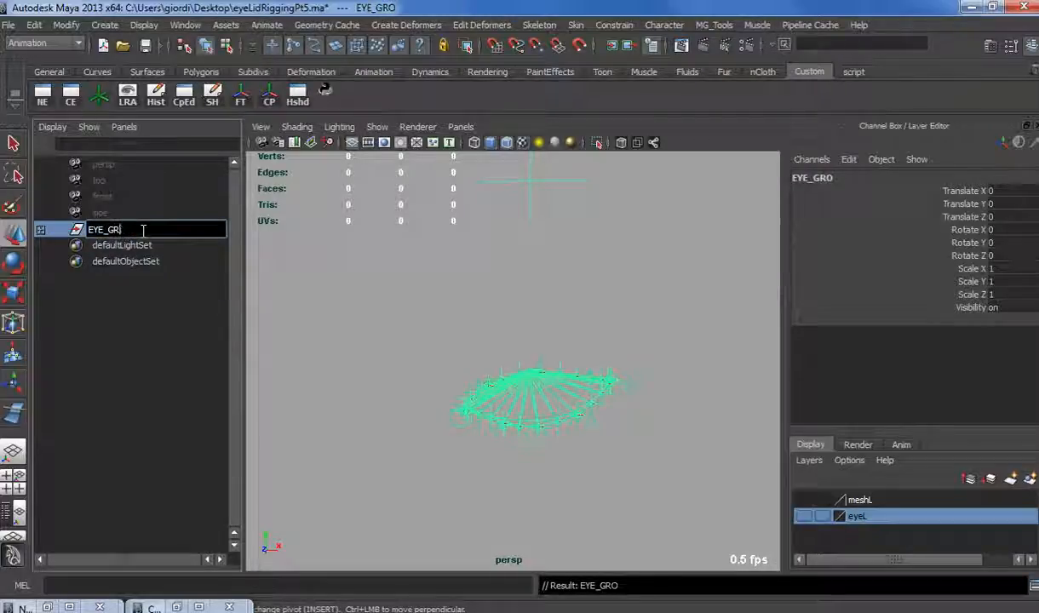
key("BackSpace")
type("P")
key("Return")
left_click(383, 372)
Add a keyable Boolean attribute named showRig to EYE_GRP.
left_click_drag(382, 372, 366, 345, "alt")
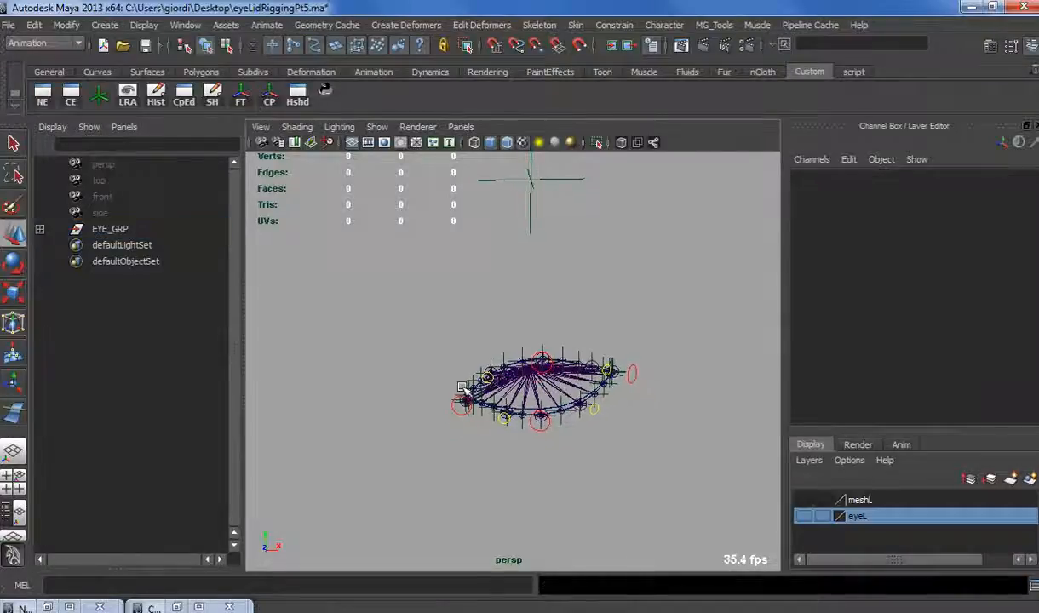
right_click_drag(467, 388, 517, 392, "alt")
left_click(40, 229)
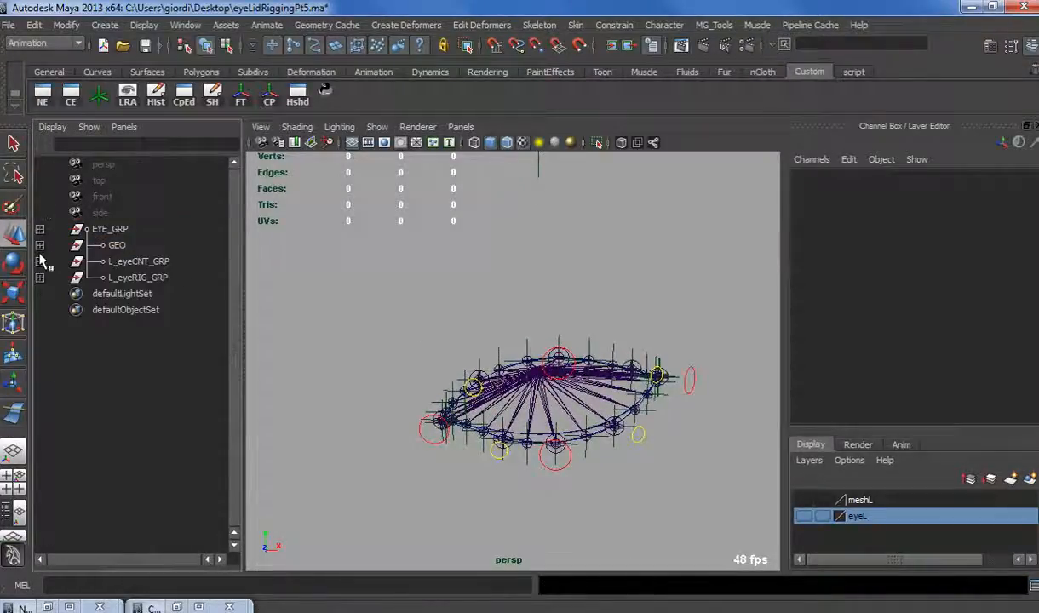
left_click(39, 229)
left_click(93, 230)
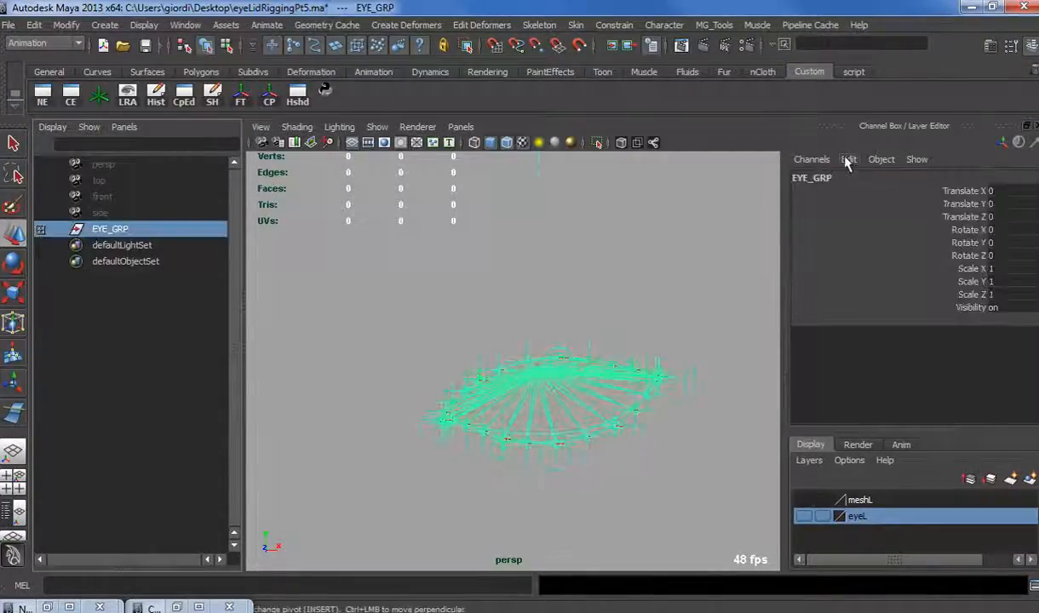
left_click(847, 161)
left_click(869, 274)
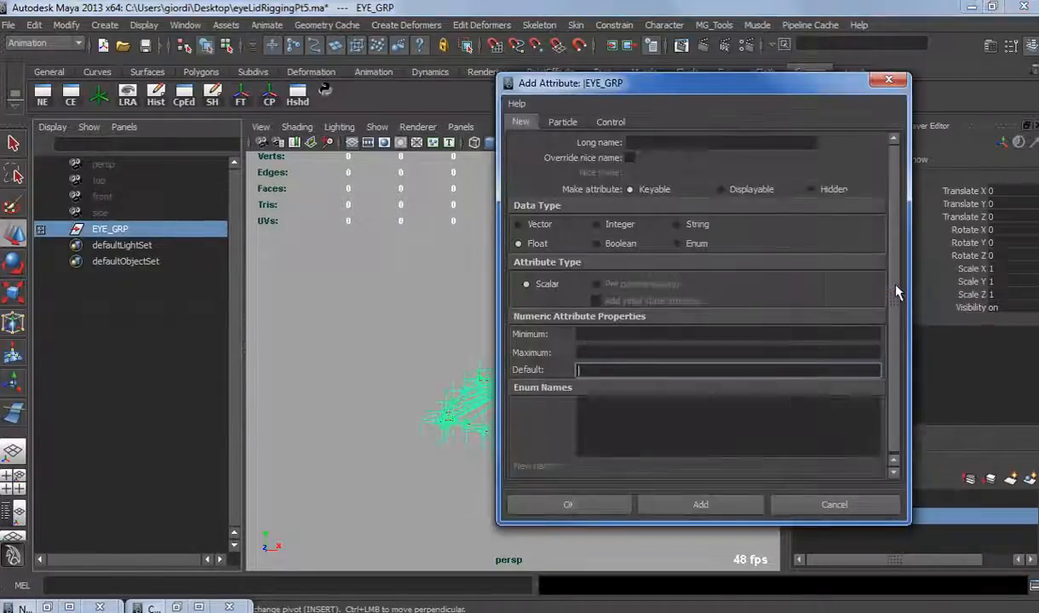
left_click(718, 143)
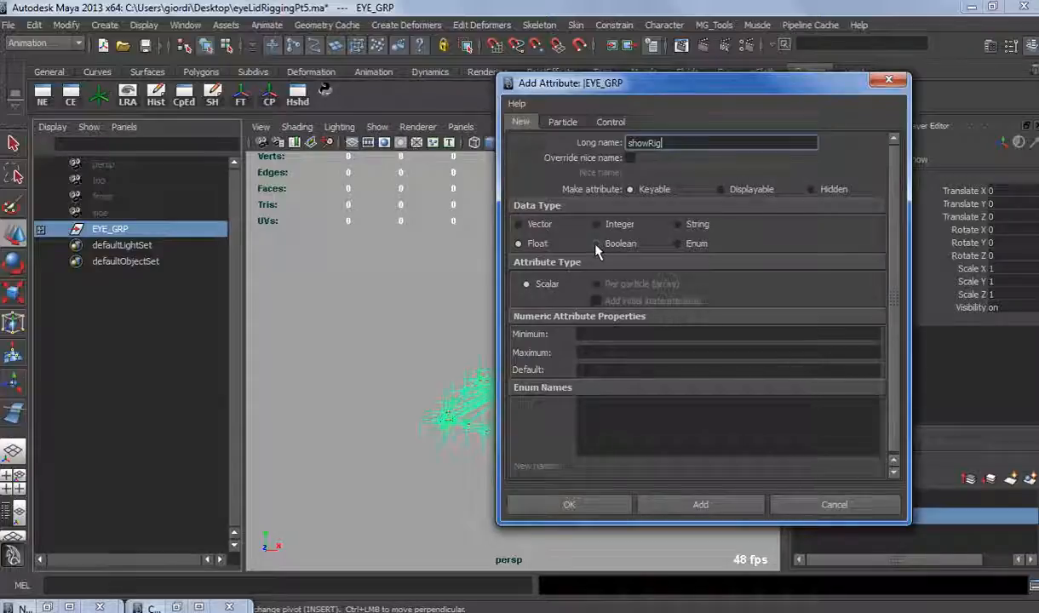
left_click(596, 245)
left_click(570, 504)
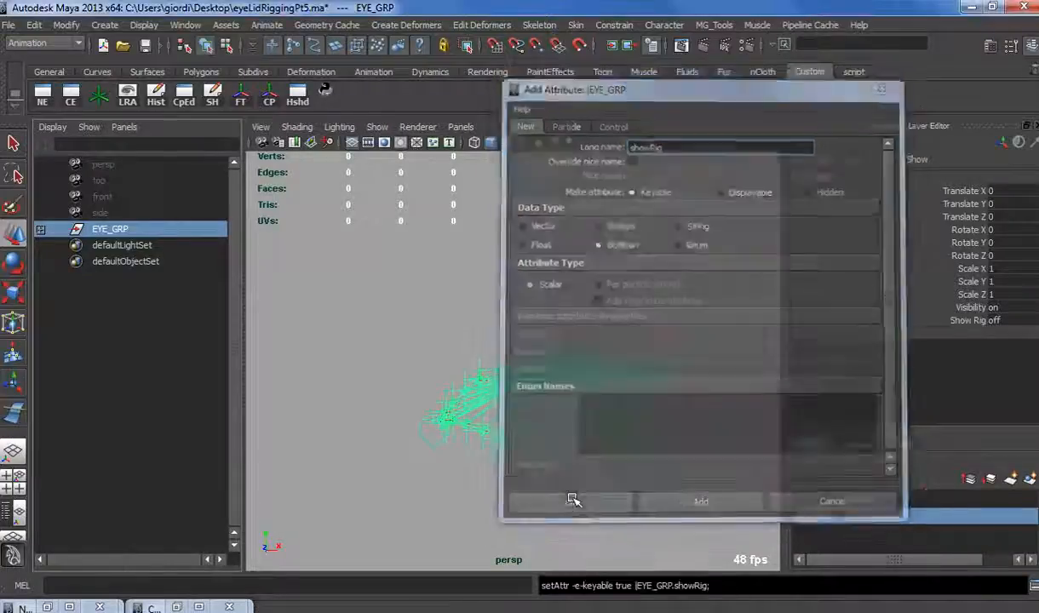
Connect the showRig attribute of EYE_GRP to the visibility of L_eyeRIG_GRP.
left_click_drag(569, 509, 476, 436, "alt")
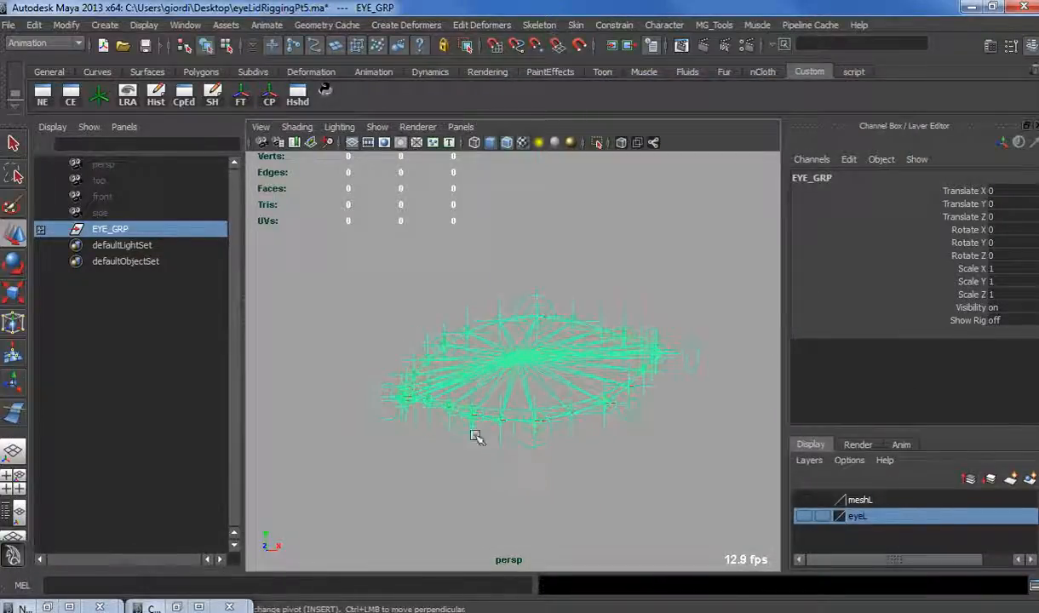
left_click(40, 231)
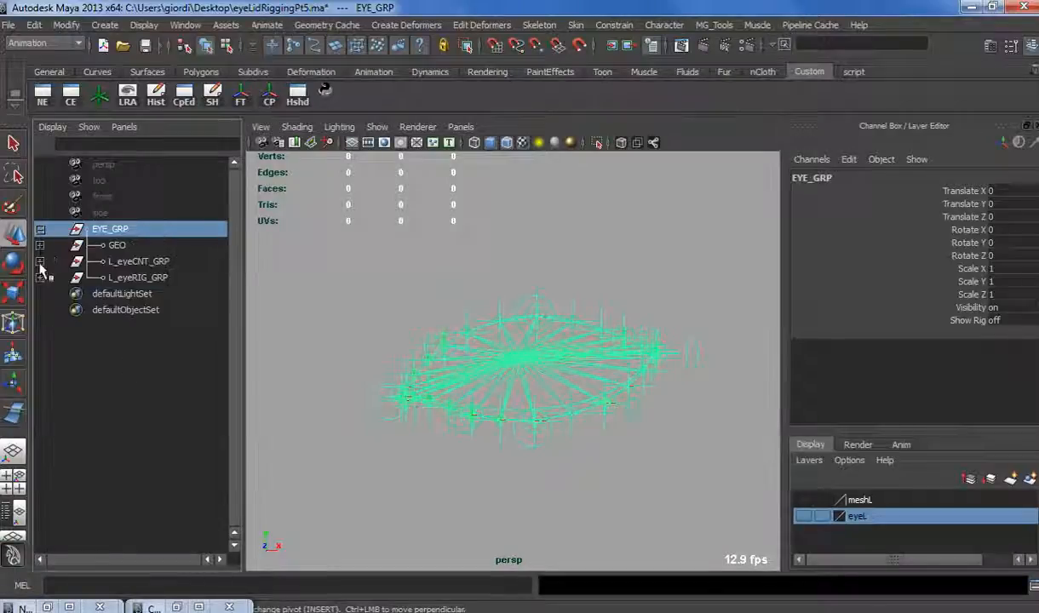
left_click(140, 278)
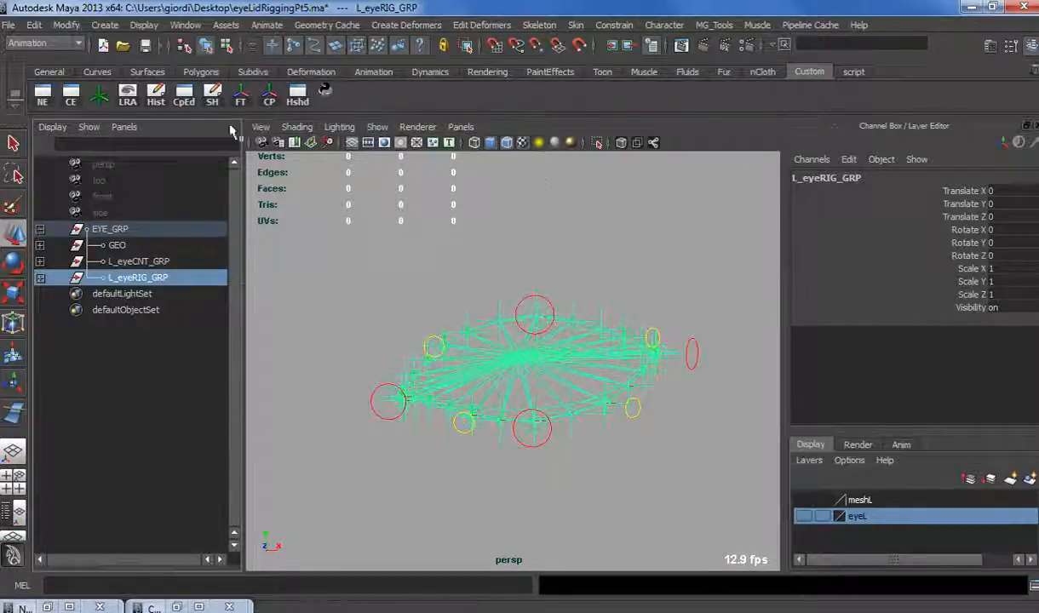
left_click(71, 96)
left_click(604, 99)
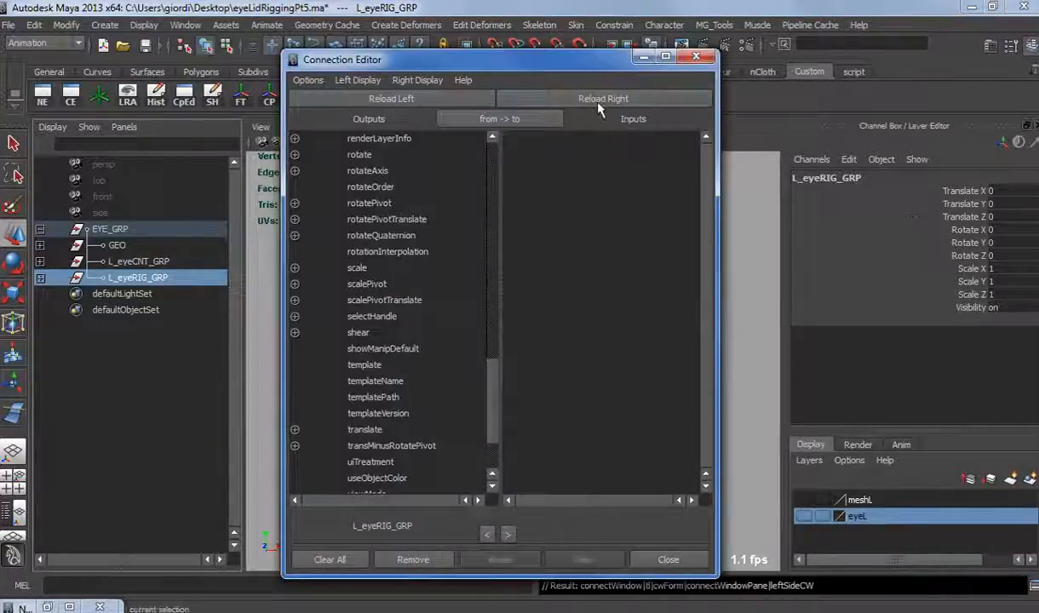
left_click(184, 229)
left_click(411, 101)
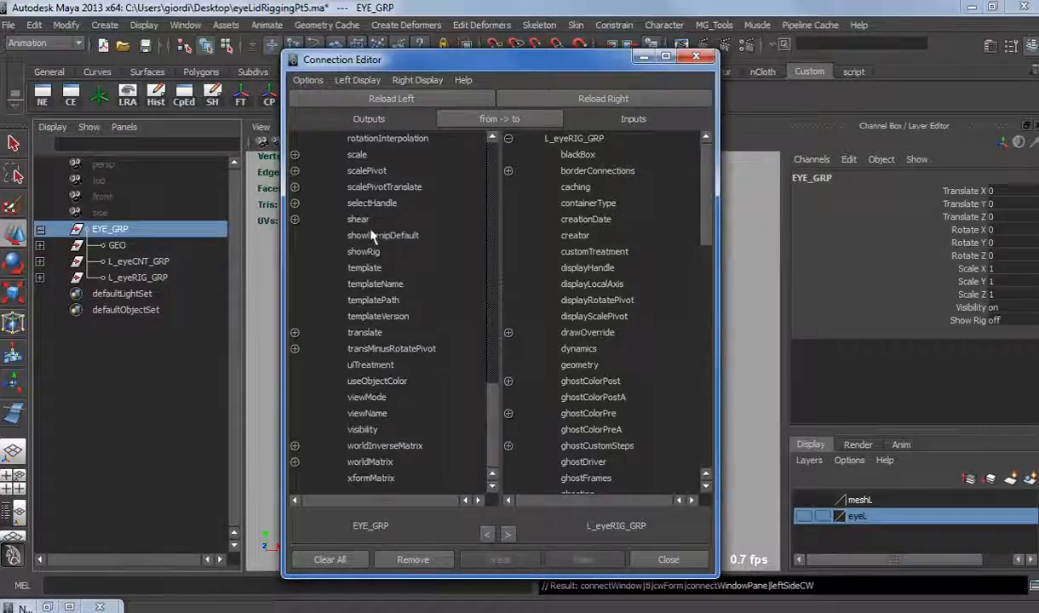
left_click(372, 252)
scroll(626, 399, "down", 10)
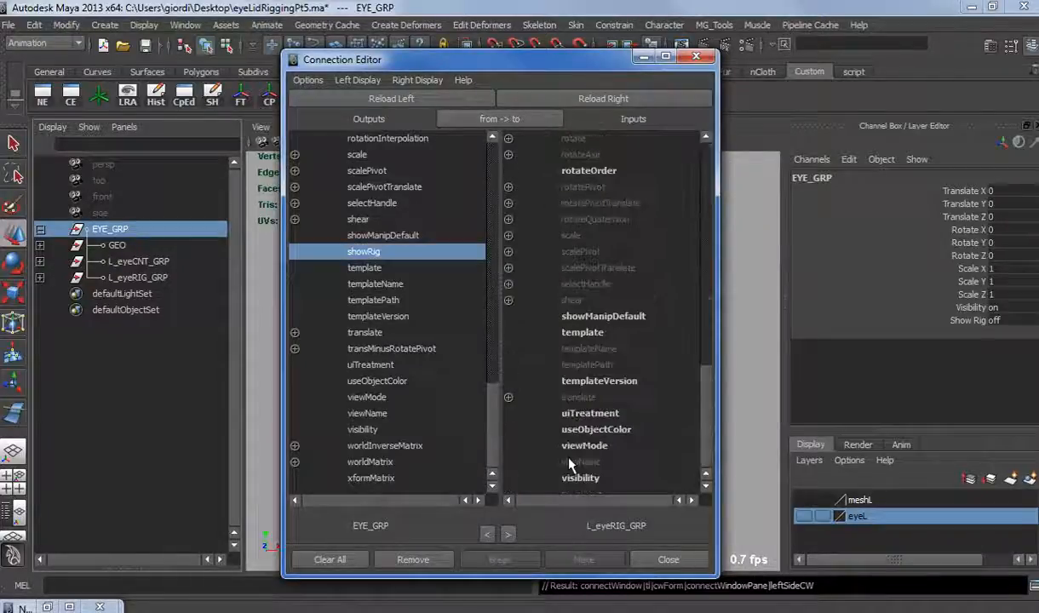
left_click(578, 478)
left_click(696, 57)
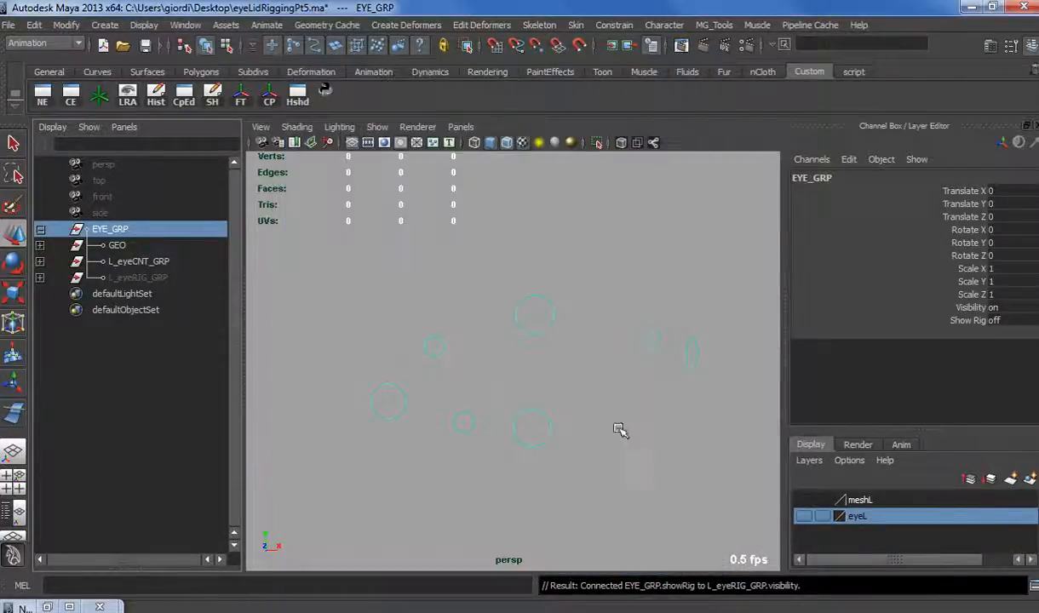
Show the meshL layer and inspect the eyelid mesh with its controls from several angles.
left_click(548, 490)
mouse_move(548, 490)
left_mouse_down("alt")
mouse_move(407, 495)
mouse_move(543, 510)
mouse_move(547, 496)
mouse_move(558, 499)
left_mouse_up("alt")
left_click(804, 500)
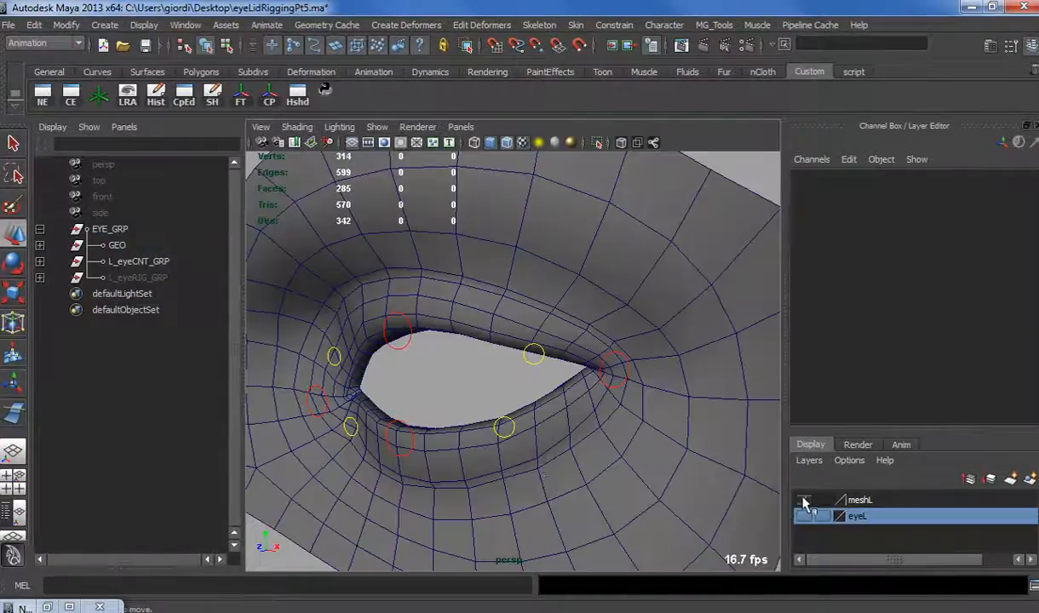
left_click_drag(512, 464, 414, 395, "alt")
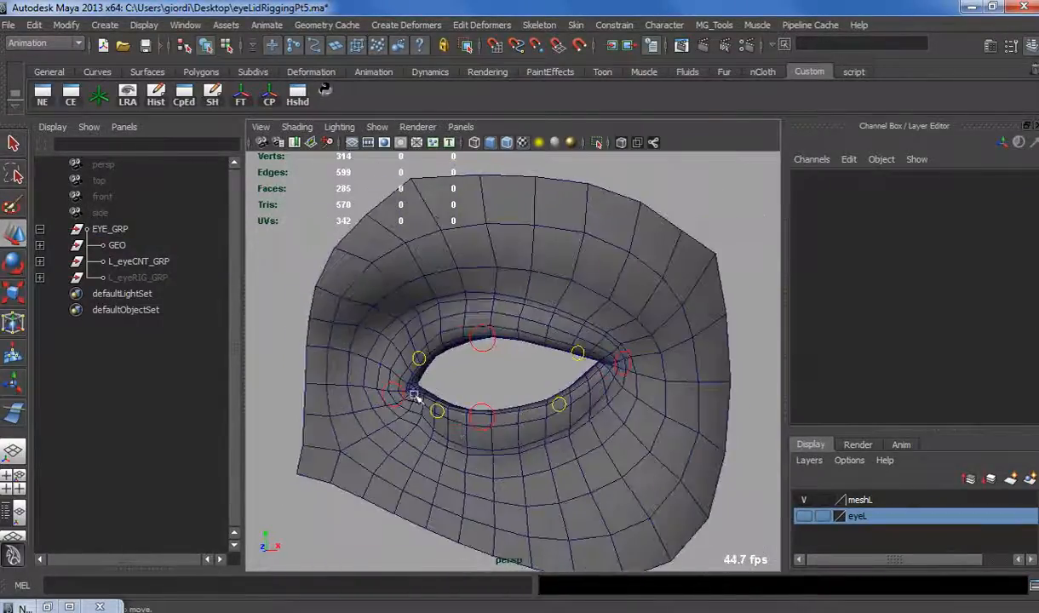
left_click_drag(706, 374, 566, 423, "alt")
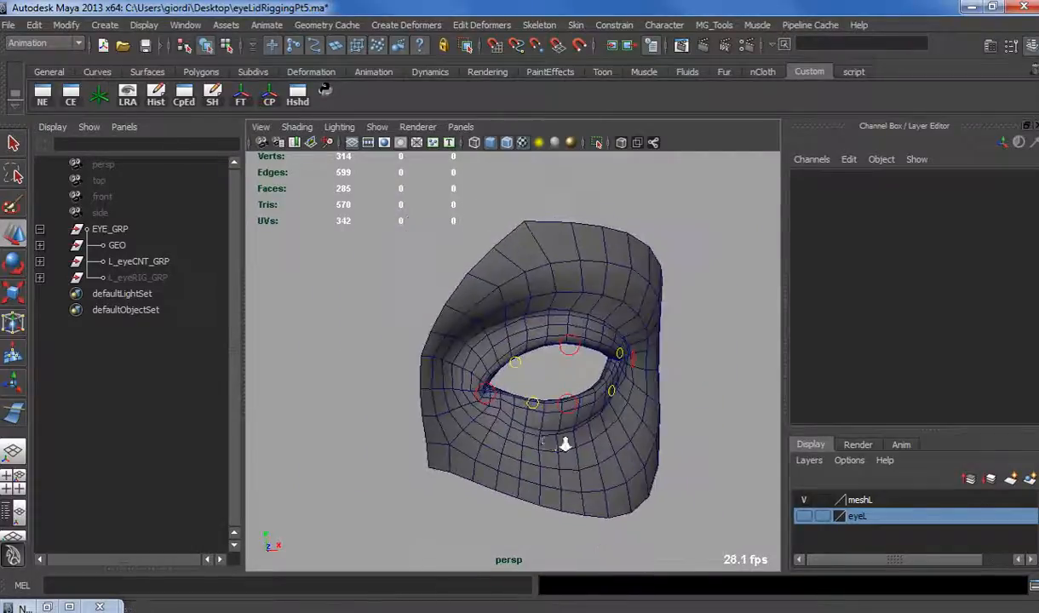
right_click_drag(566, 422, 588, 460, "alt")
mouse_move(588, 460)
left_mouse_down("alt")
mouse_move(466, 457)
mouse_move(587, 446)
left_mouse_up("alt")
right_click_drag(587, 446, 526, 433, "alt")
left_click_drag(525, 433, 505, 309, "alt")
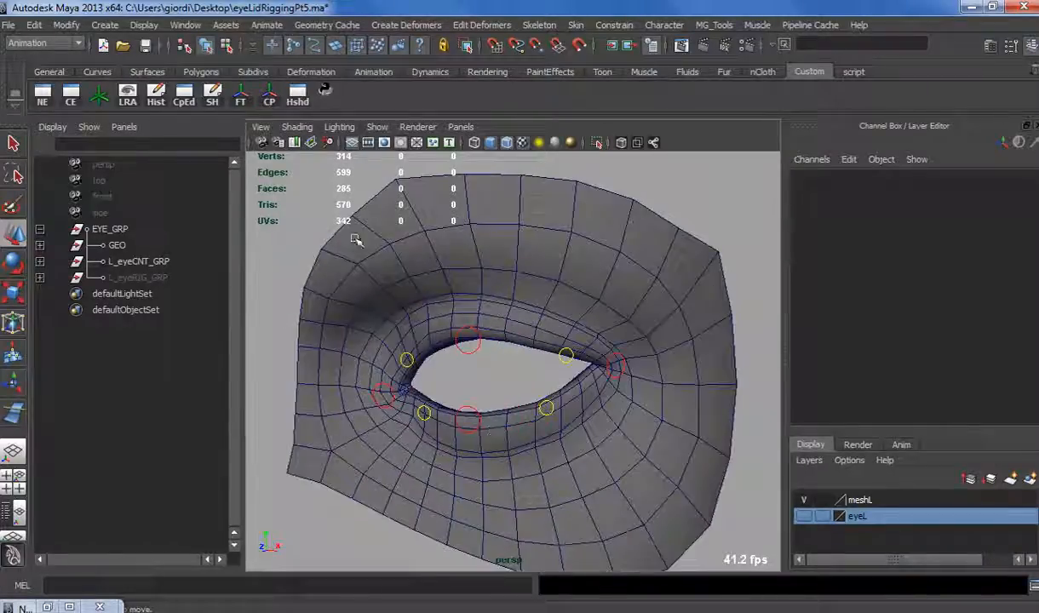
left_click_drag(475, 370, 420, 410, "alt")
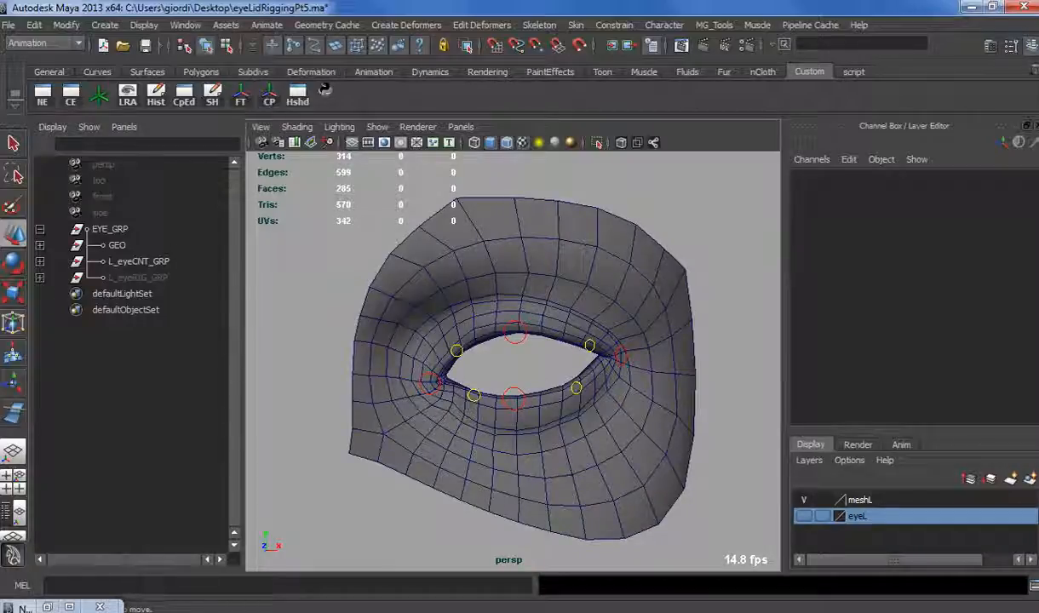
Turn on the showRig attribute of EYE_GRP and expand L_eyeRIG_GRP in the hierarchy.
mouse_move(401, 411)
left_mouse_down("alt")
mouse_move(413, 408)
mouse_move(418, 430)
mouse_move(392, 409)
left_mouse_up("alt")
left_click(114, 279)
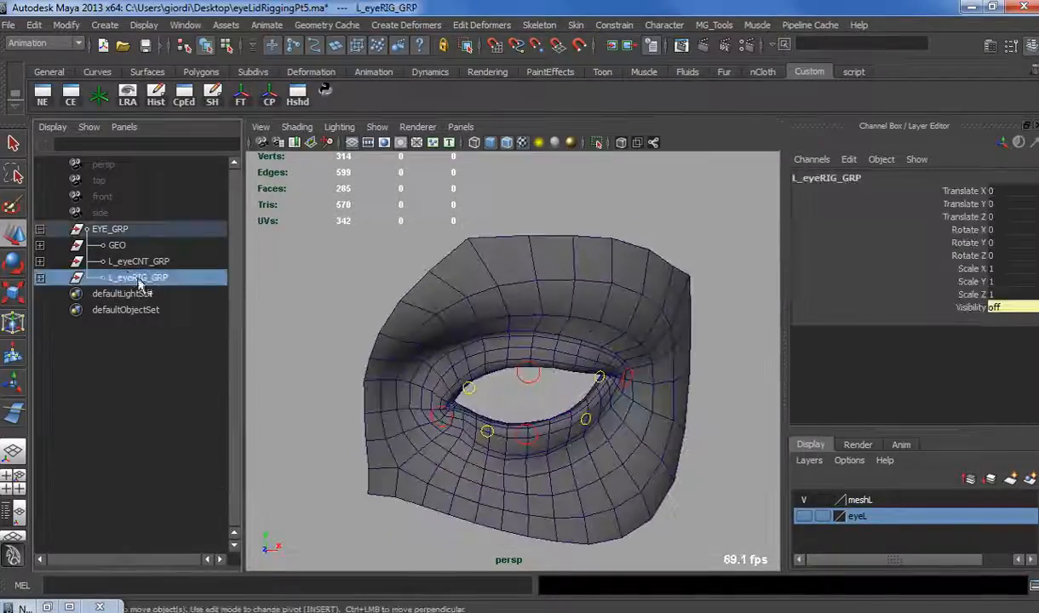
left_click(110, 230)
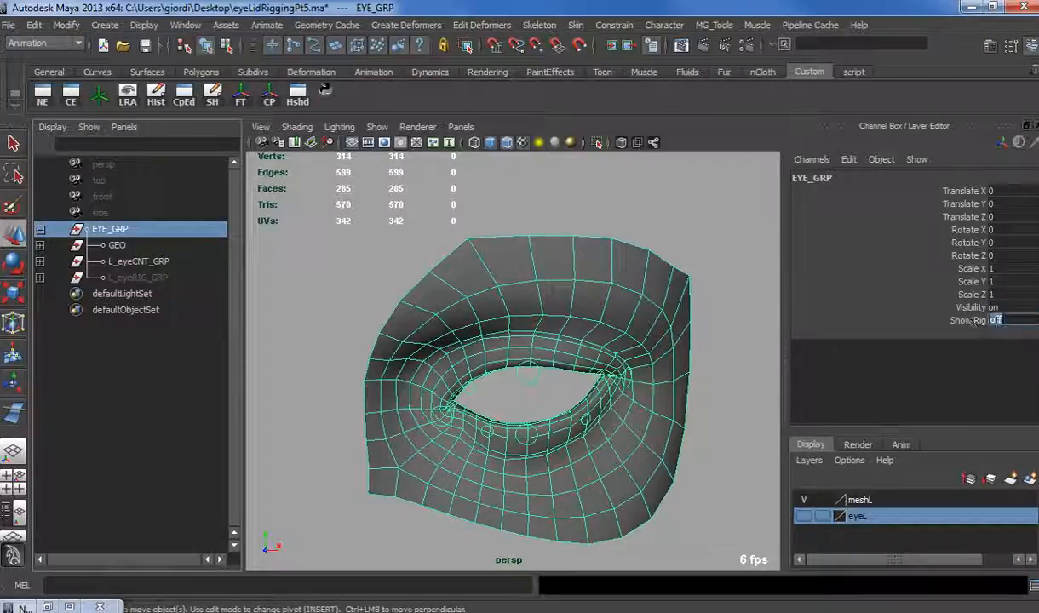
left_click(978, 334)
left_click(307, 395)
left_click_drag(341, 392, 409, 375, "alt")
left_click(39, 277)
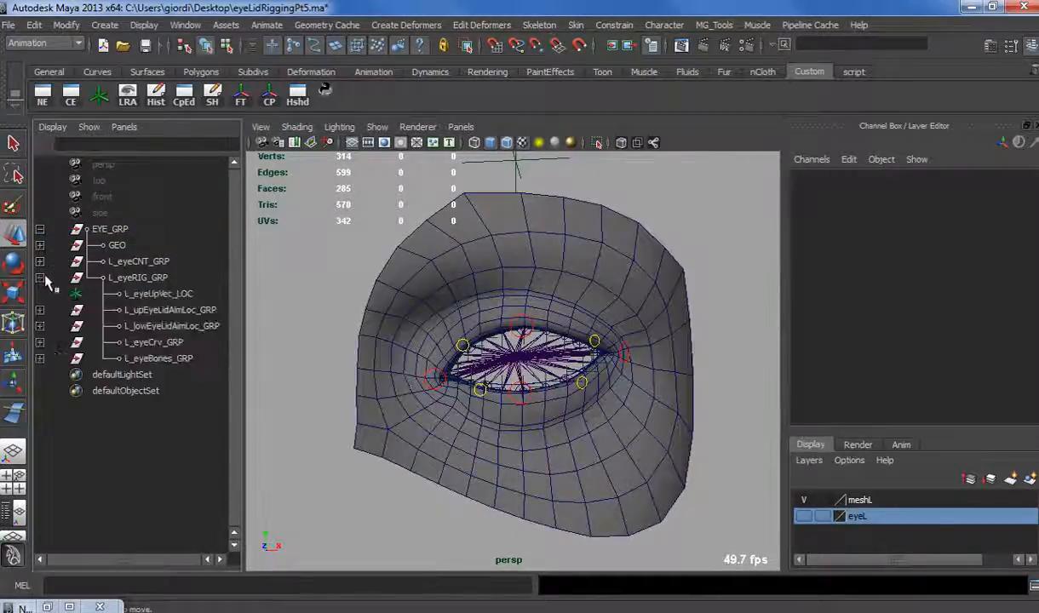
Add a second keyable Boolean attribute named showBone to EYE_GRP.
left_click(177, 315)
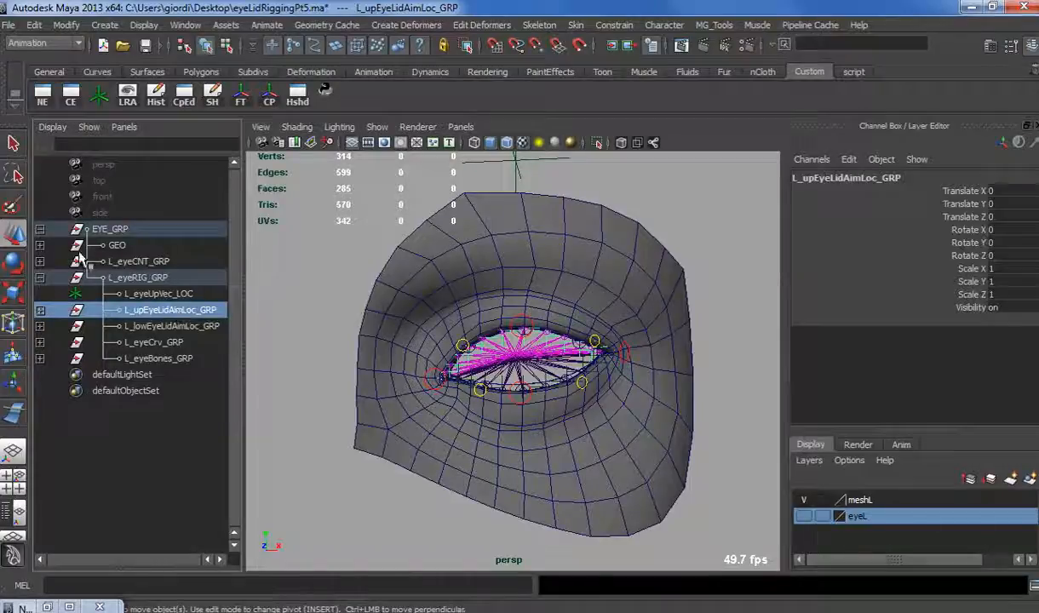
left_click(115, 213)
left_click(111, 229)
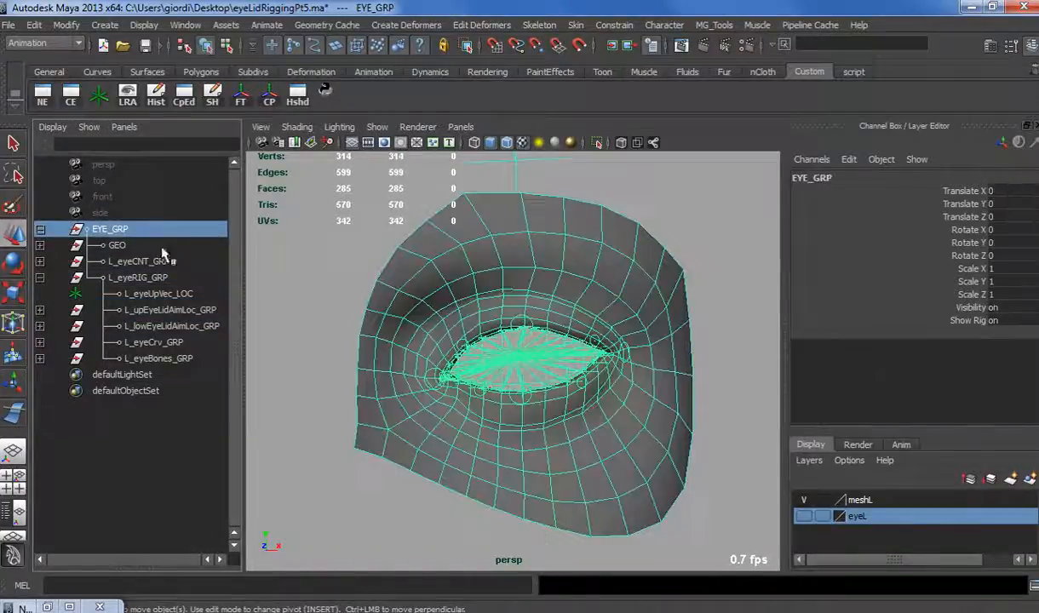
left_click(849, 161)
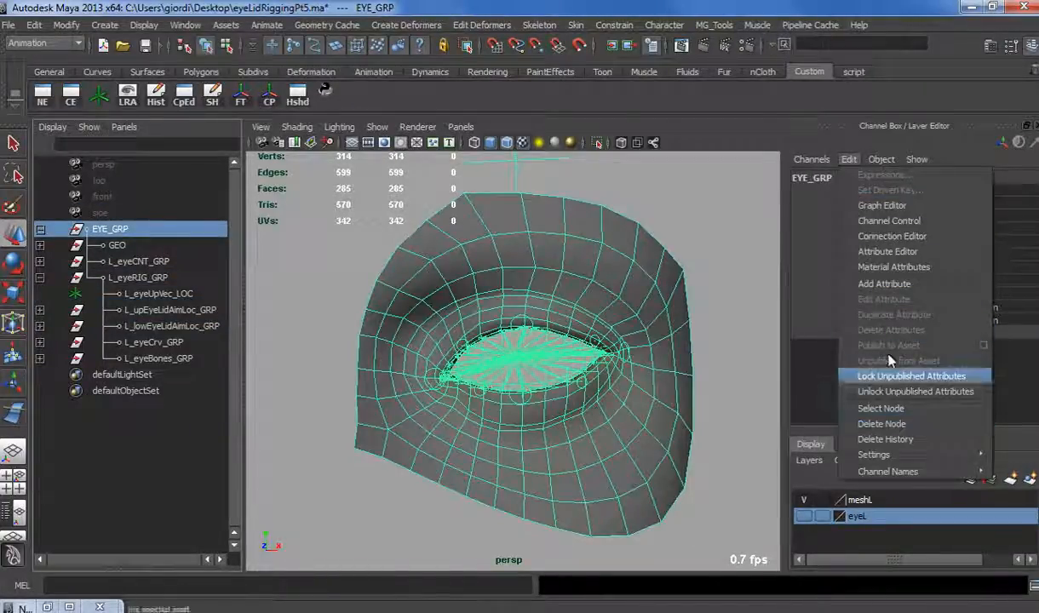
key("Escape")
left_click(903, 319)
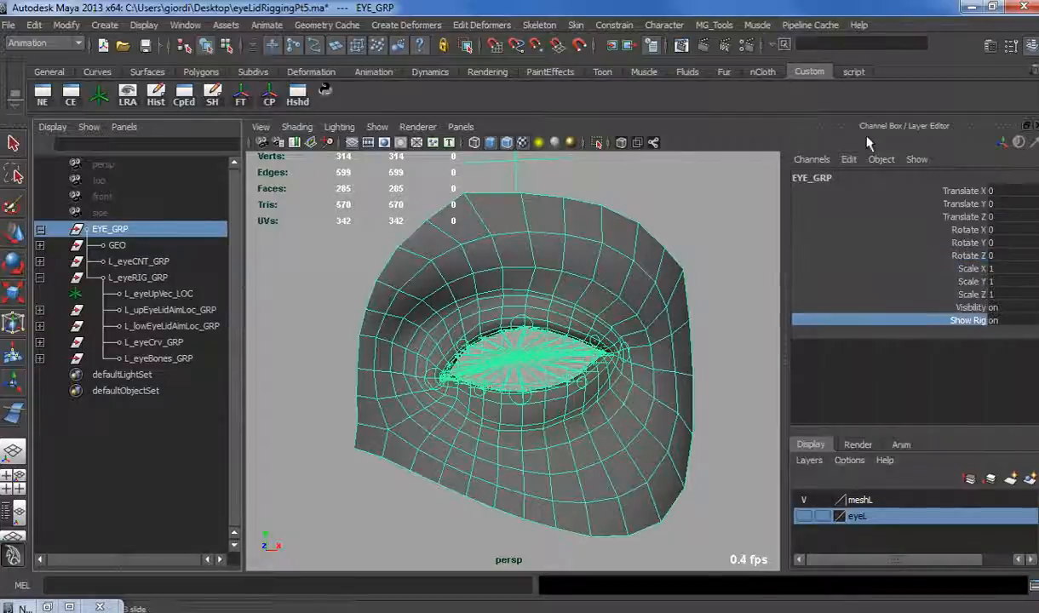
left_click(850, 159)
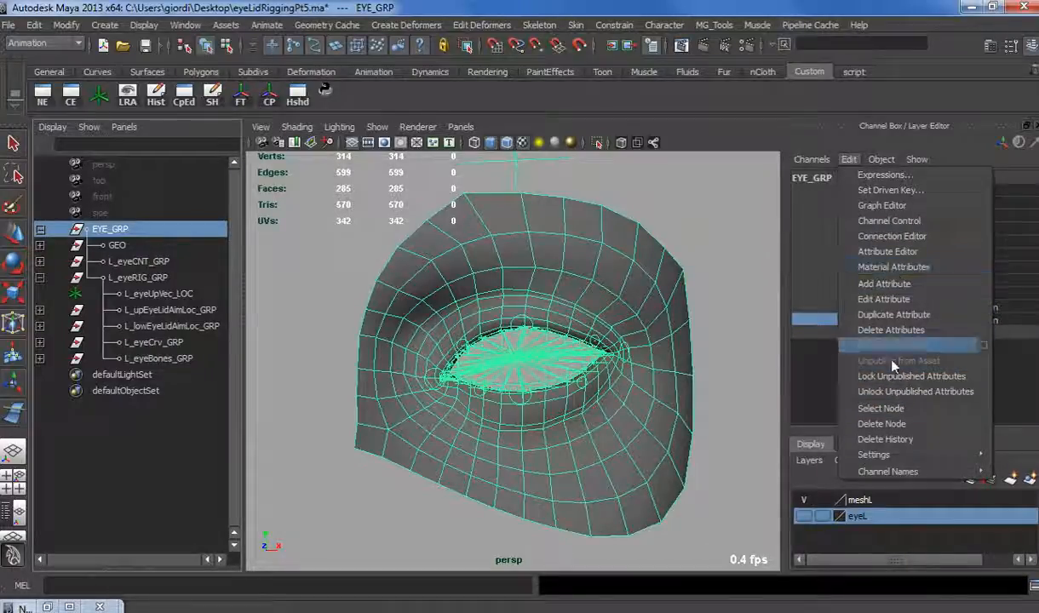
left_click(863, 283)
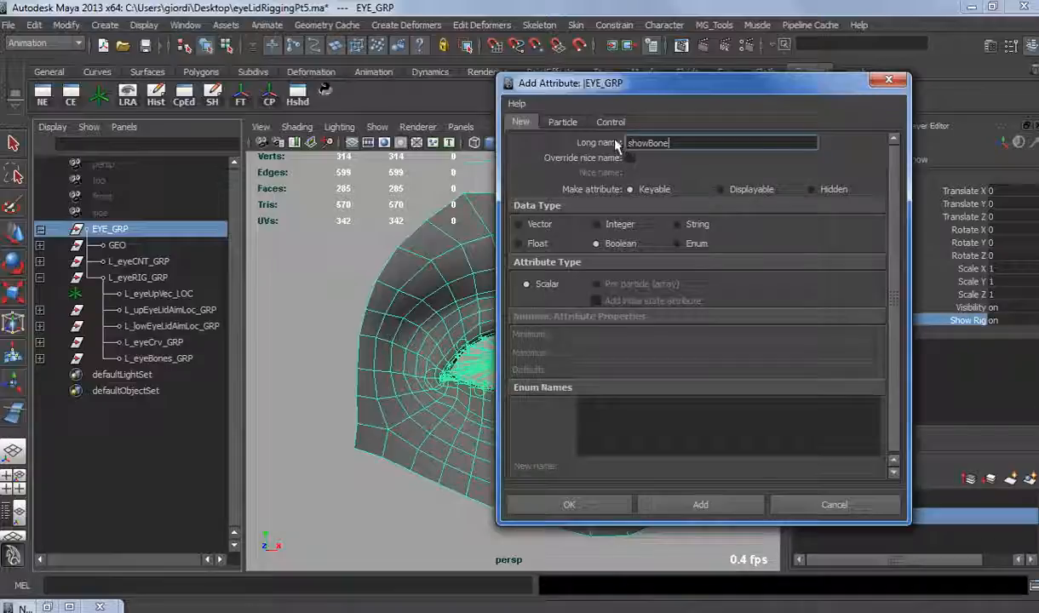
type("showBone")
left_click(592, 503)
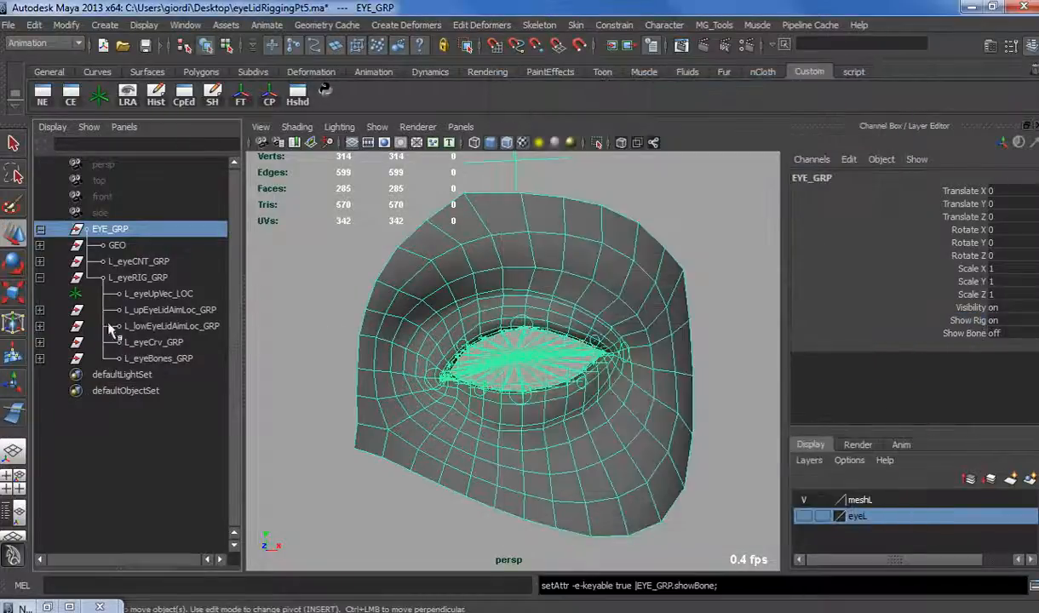
Break the incoming connection on the visibility of L_eyeRIG_GRP.
left_click(110, 280)
left_click(929, 307)
right_click(929, 306)
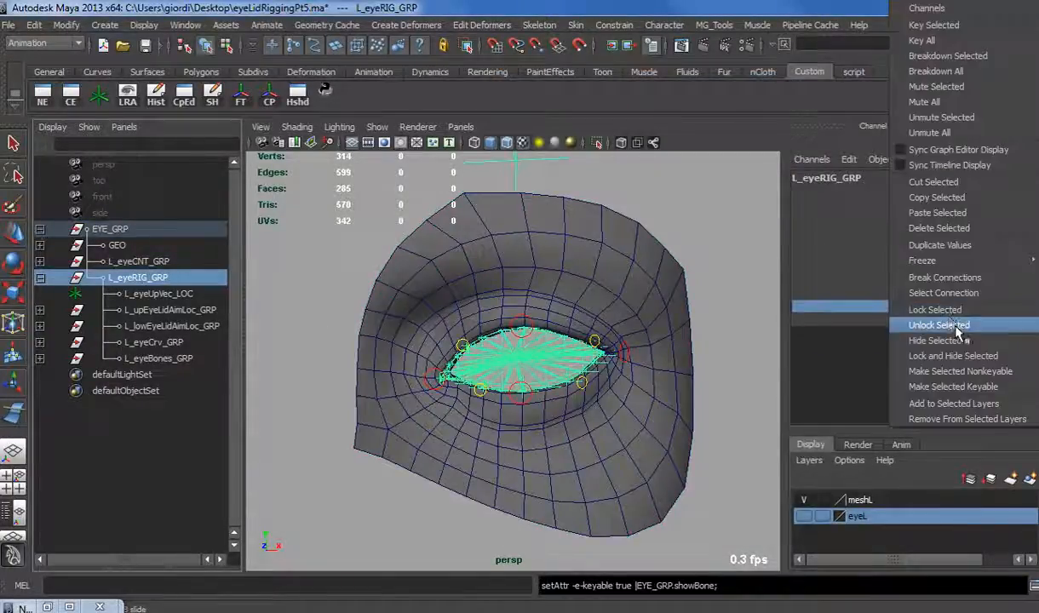
left_click(952, 229)
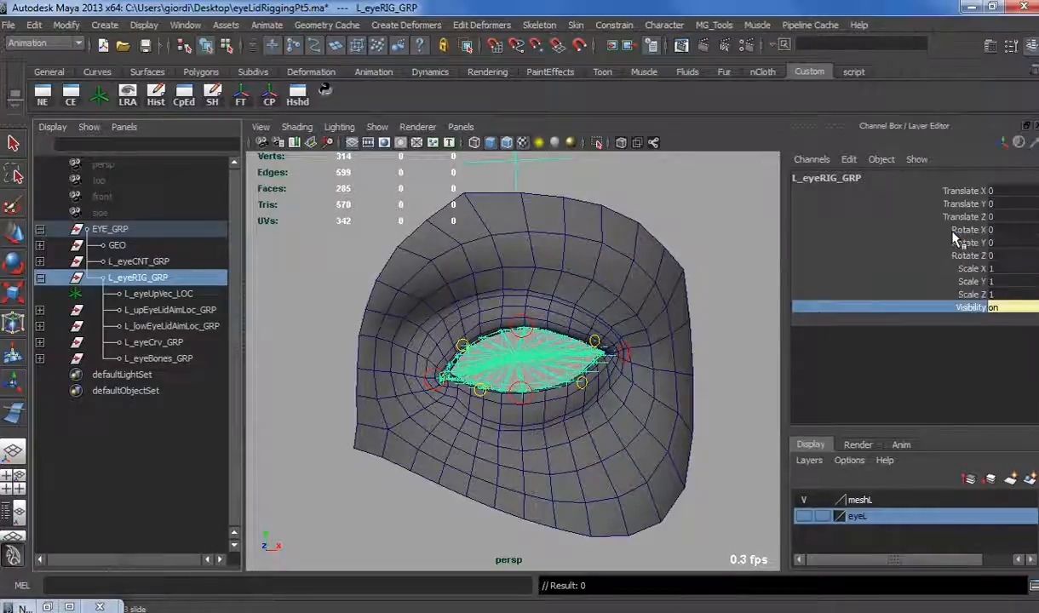
right_click(923, 309)
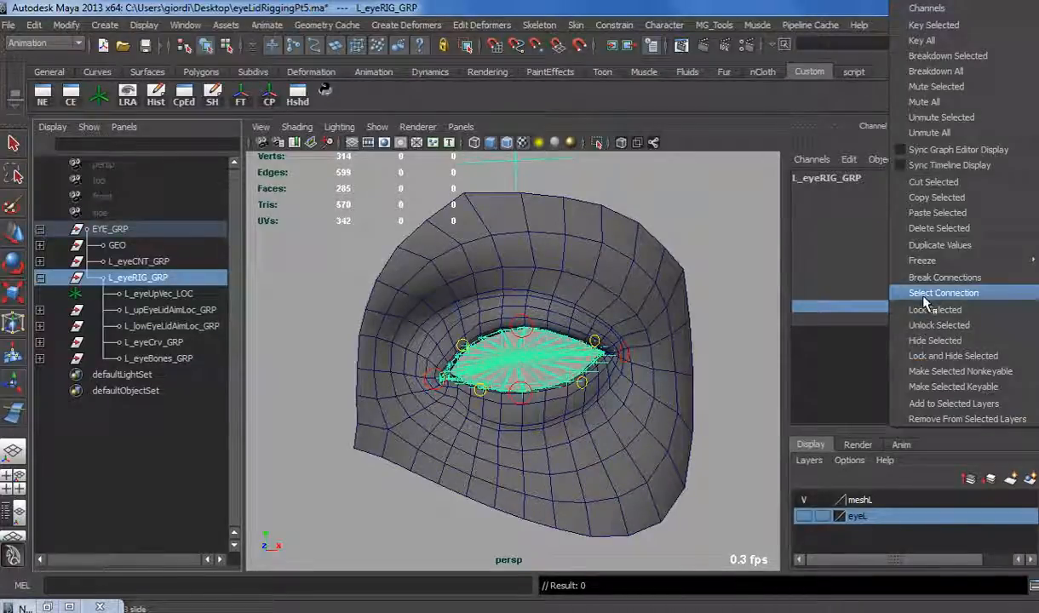
left_click(925, 292)
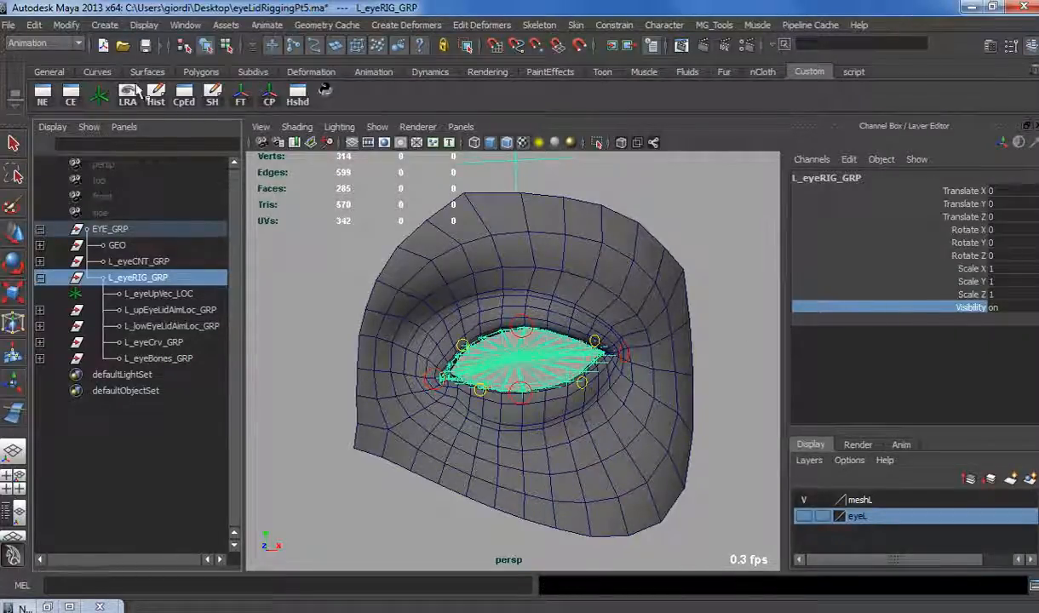
Connect the showRig attribute of EYE_GRP to the visibility of L_eyeUpVec_LOC in the Connection Editor.
left_click(71, 95)
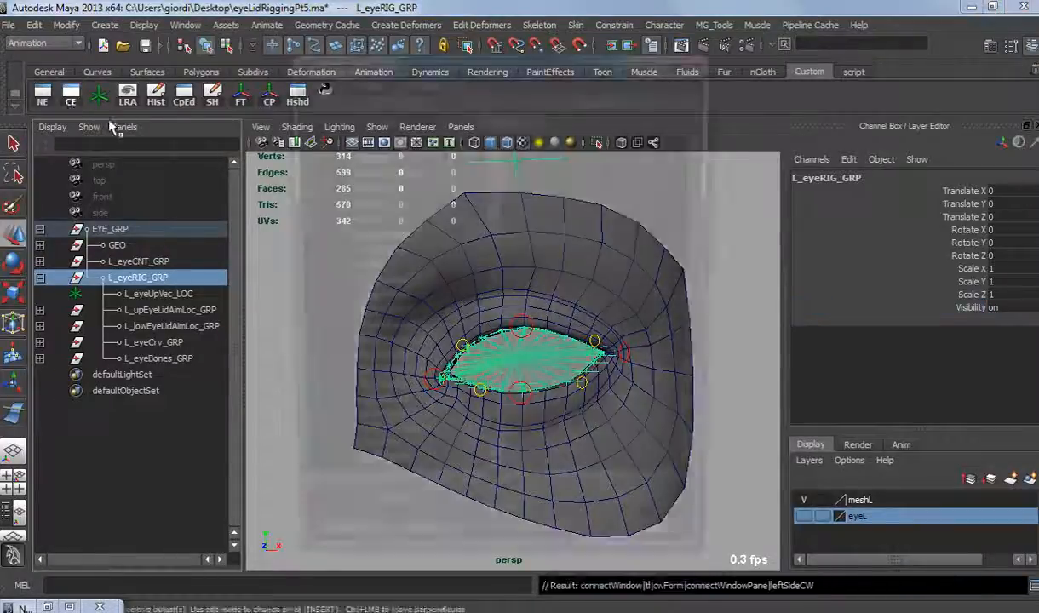
left_click_drag(522, 92, 821, 99)
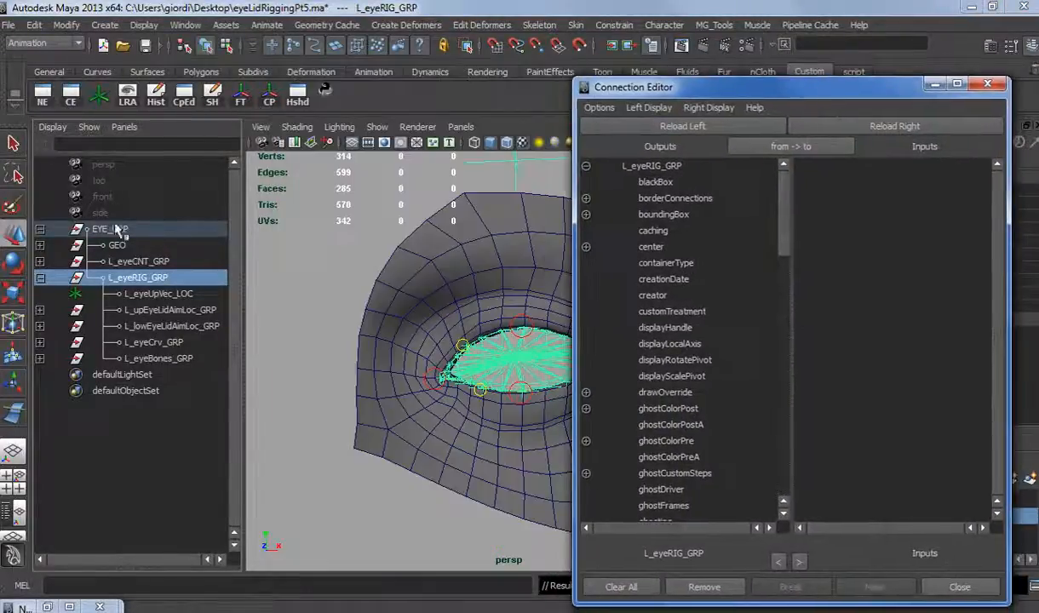
left_click(118, 229)
left_click(661, 127)
scroll(733, 392, "down", 20)
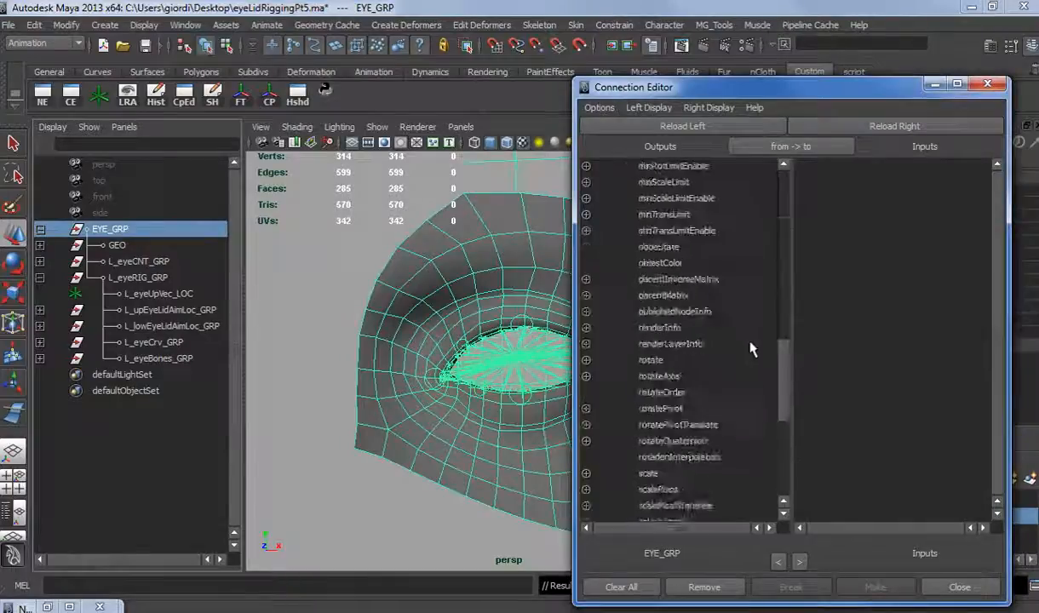
scroll(681, 431, "up", 5)
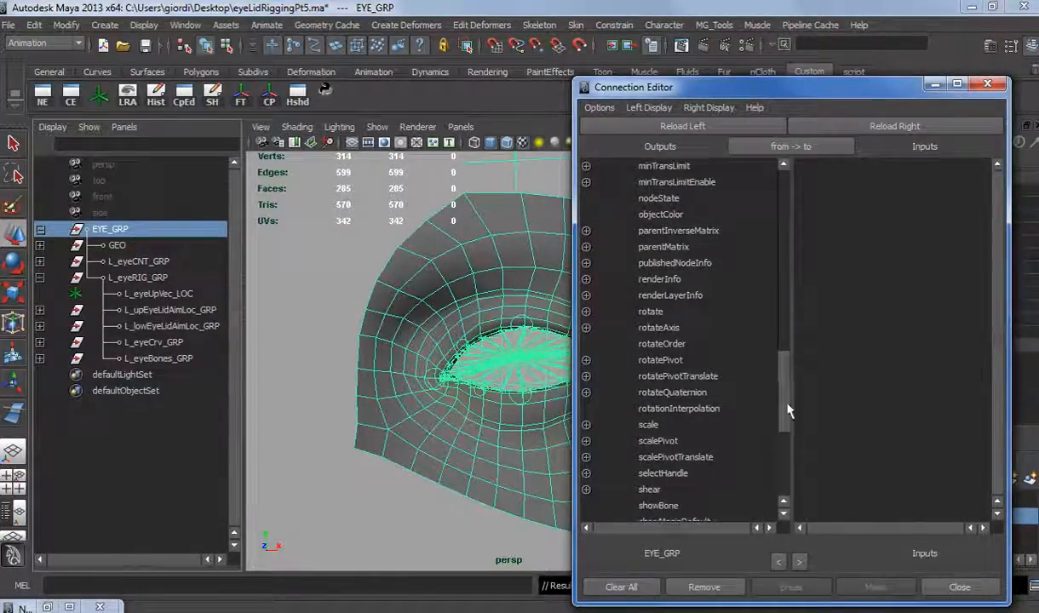
left_click_drag(789, 413, 786, 436)
left_click(655, 425)
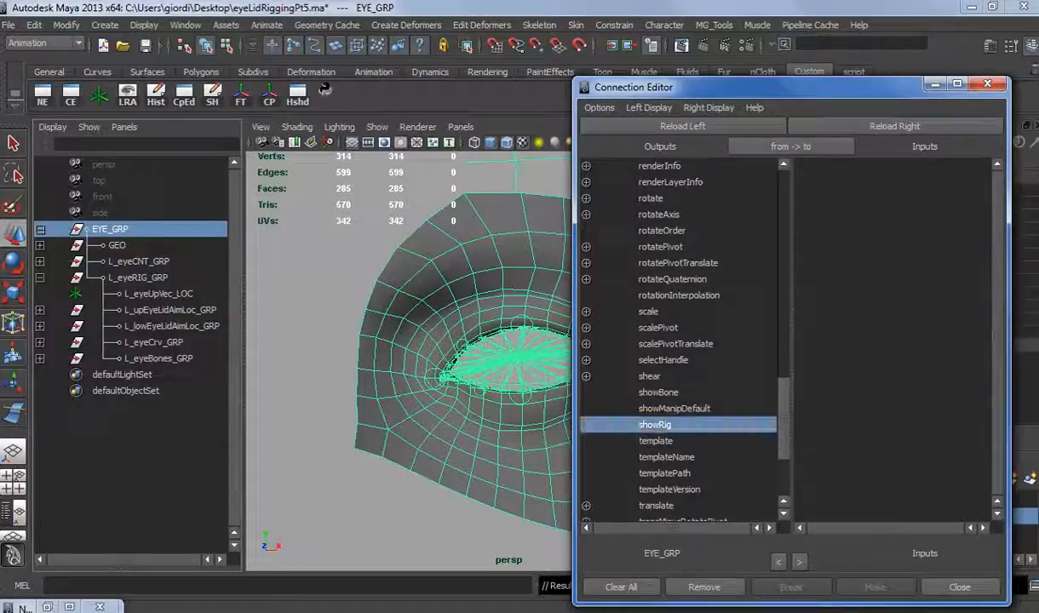
left_click(154, 293)
left_click(895, 126)
scroll(893, 477, "down", 10)
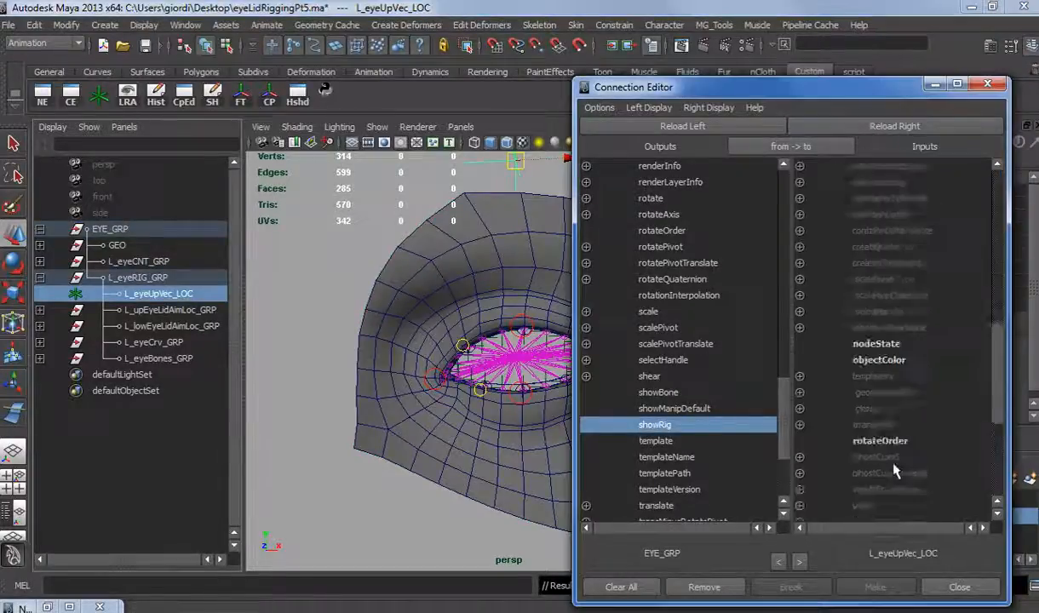
left_click(869, 506)
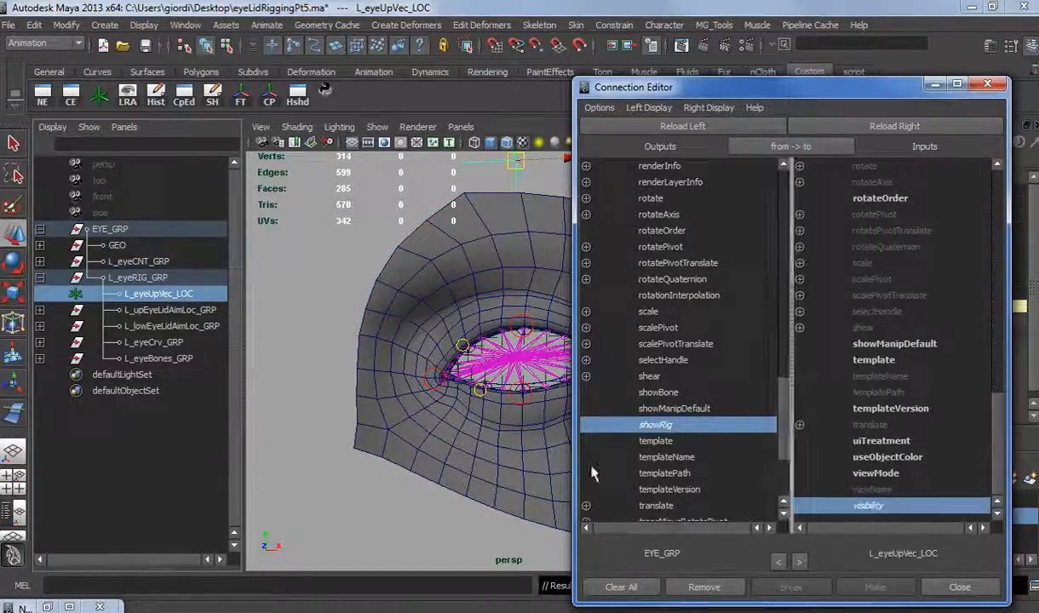
Connect showRig to the visibility of L_upEyeLidAimLoc_GRP, L_lowEyeLidAimLoc_GRP and L_eyeCrv_GRP.
left_click(153, 311)
left_click(886, 126)
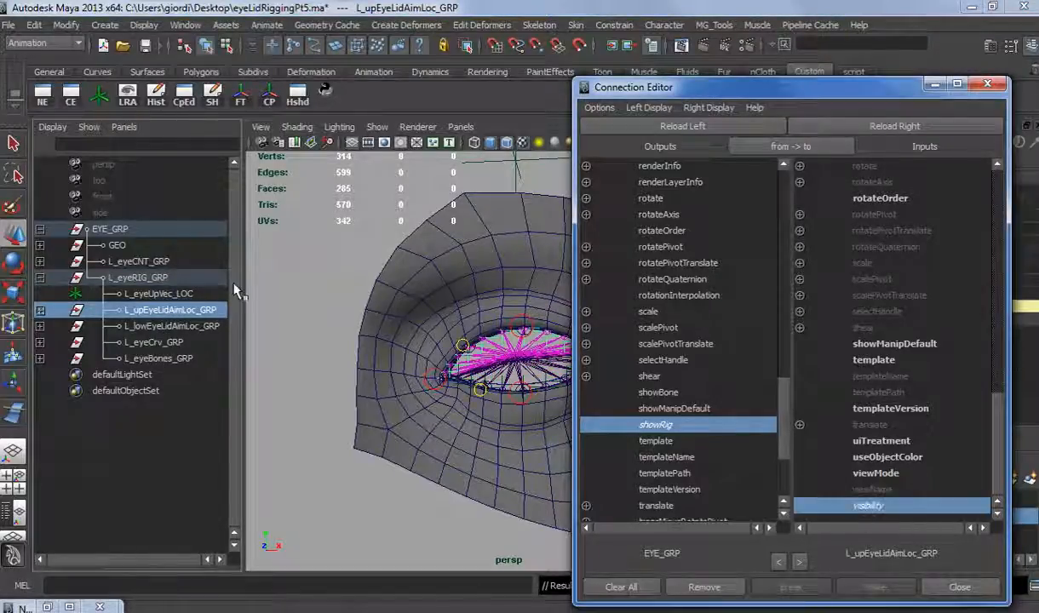
left_click(166, 326)
left_click(818, 127)
left_click(870, 506)
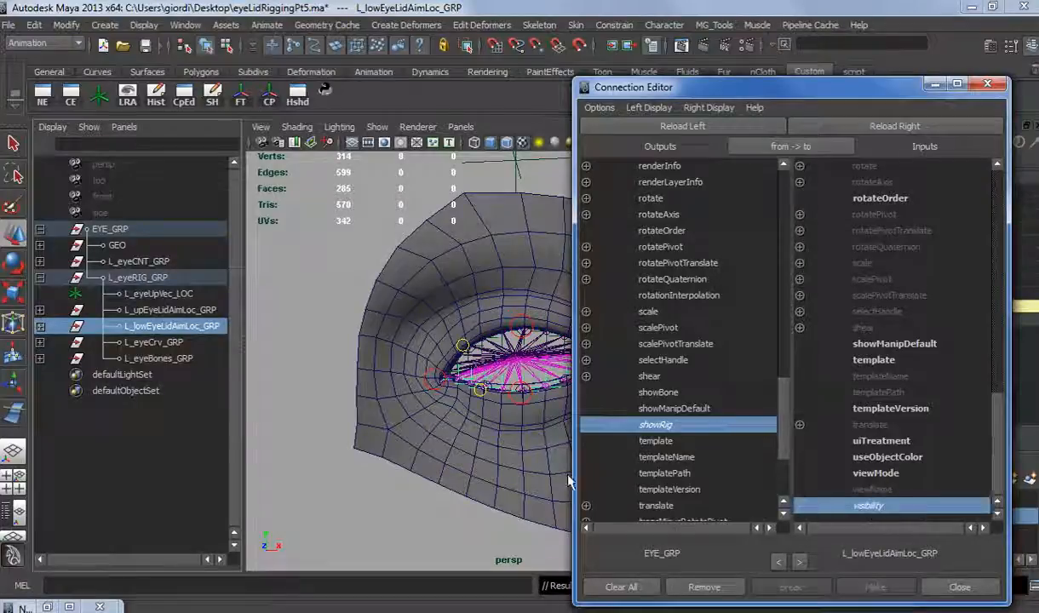
left_click(157, 342)
left_click(895, 126)
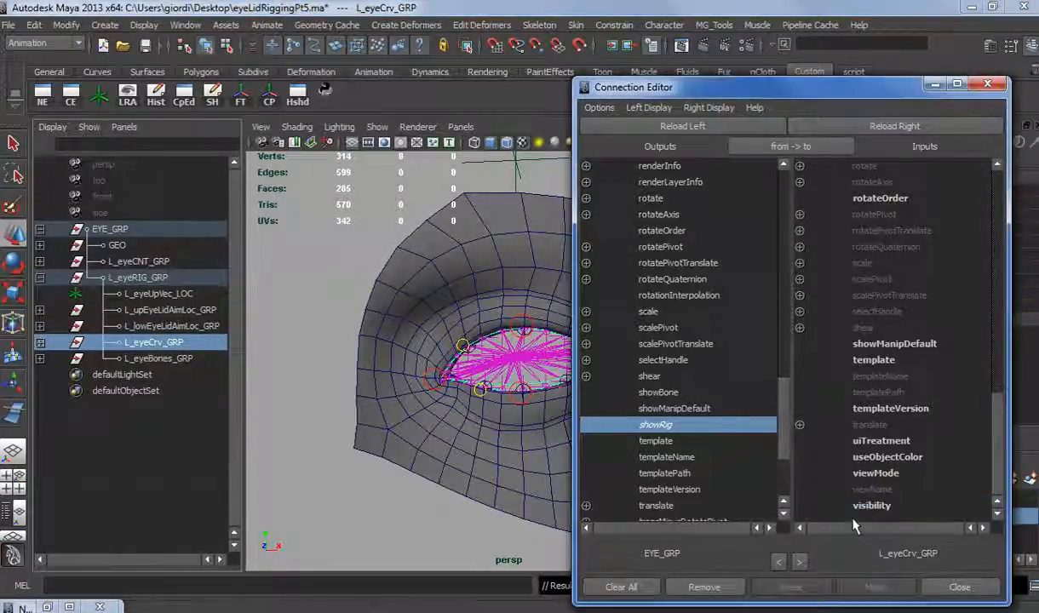
left_click(825, 506)
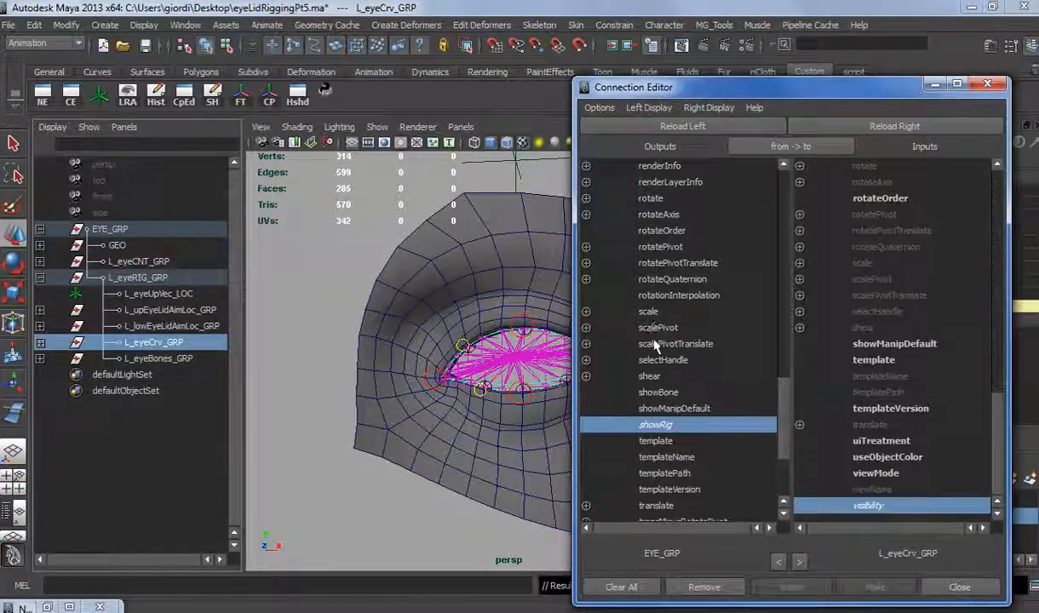
Connect the showBone attribute of EYE_GRP to the visibility of L_eyeBones_GRP and close the Connection Editor.
left_click(660, 394)
left_click(156, 361)
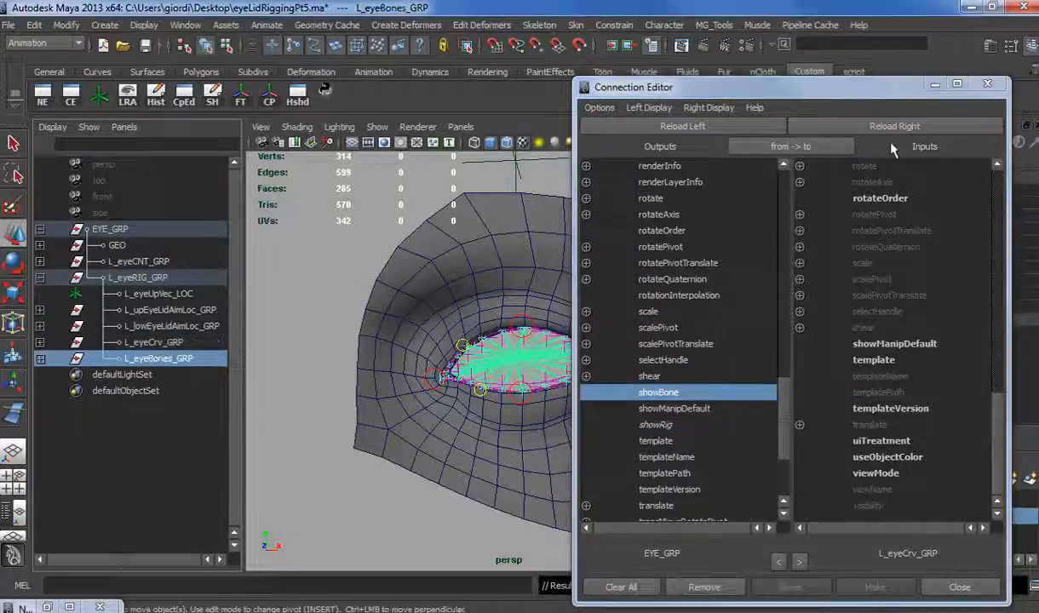
left_click(894, 127)
left_click(872, 508)
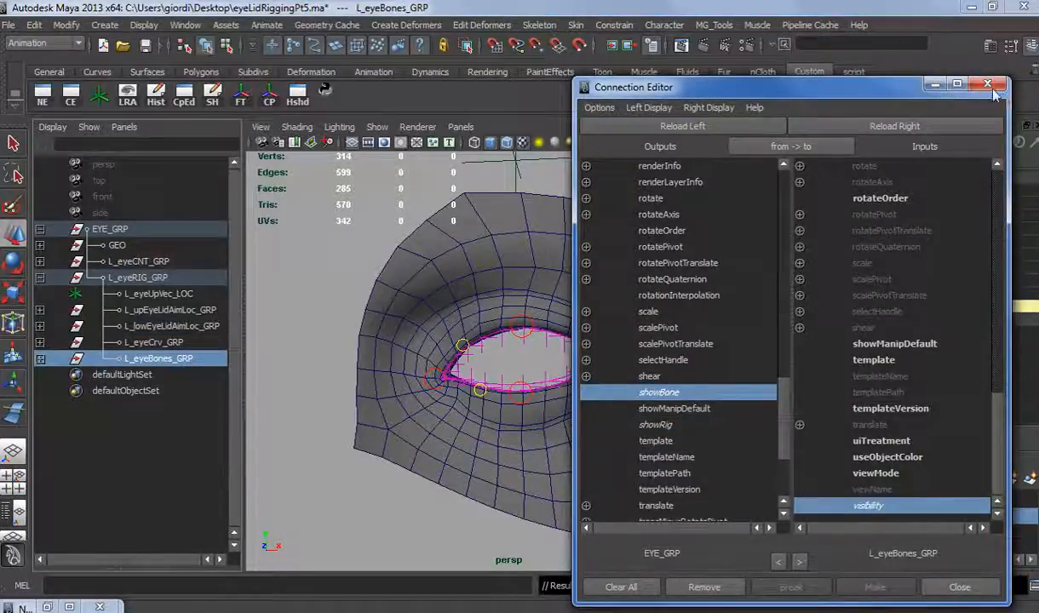
left_click(989, 85)
Set showRig to off and showBone to on for EYE_GRP, and clear the selection.
left_click(120, 278)
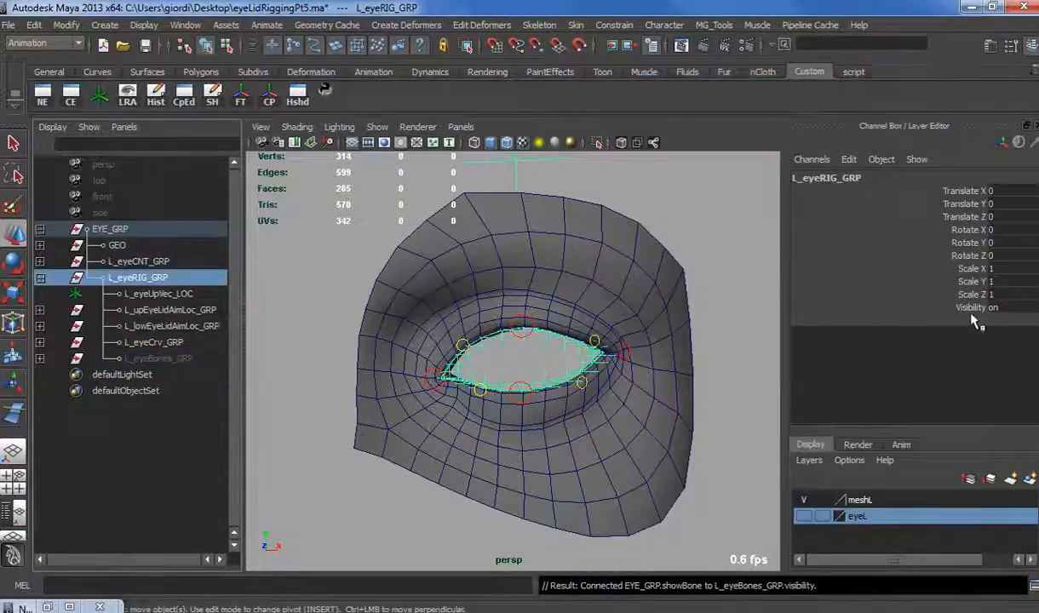
left_click(129, 229)
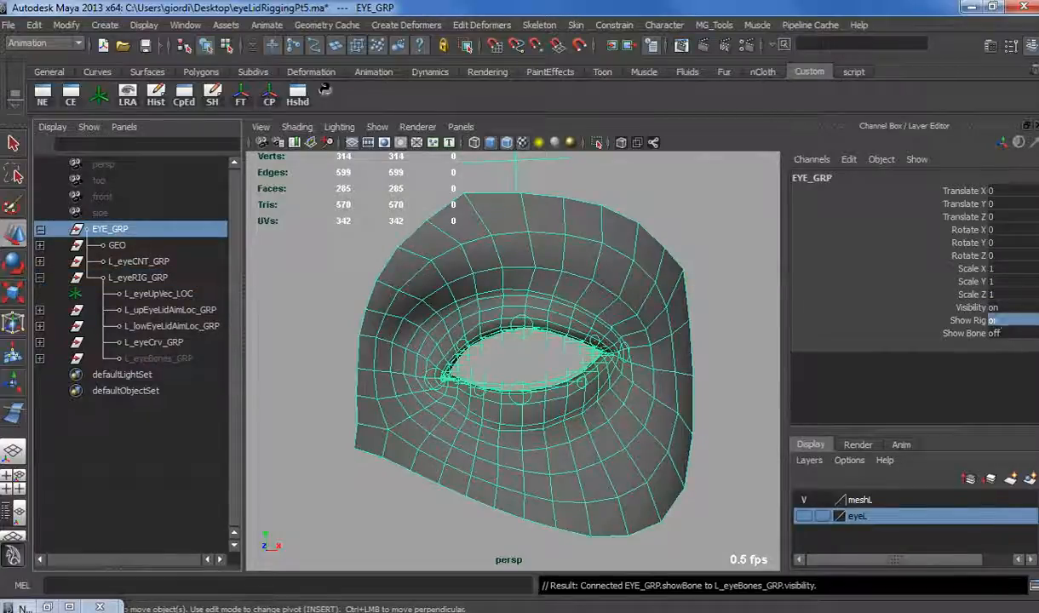
type("0")
key("Return")
left_click(1002, 334)
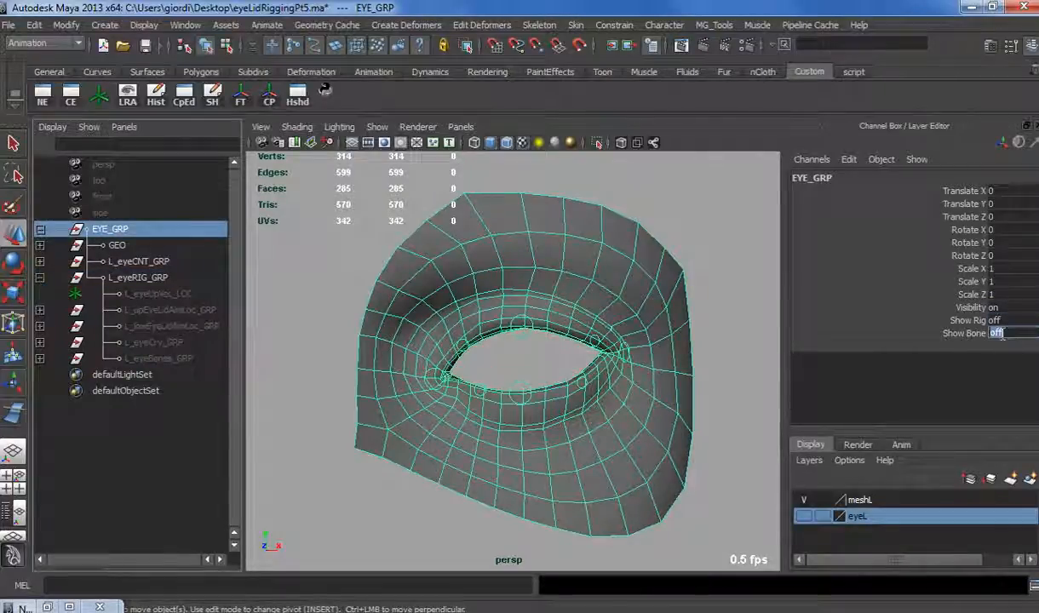
type("2")
key("Return")
type("1")
key("Return")
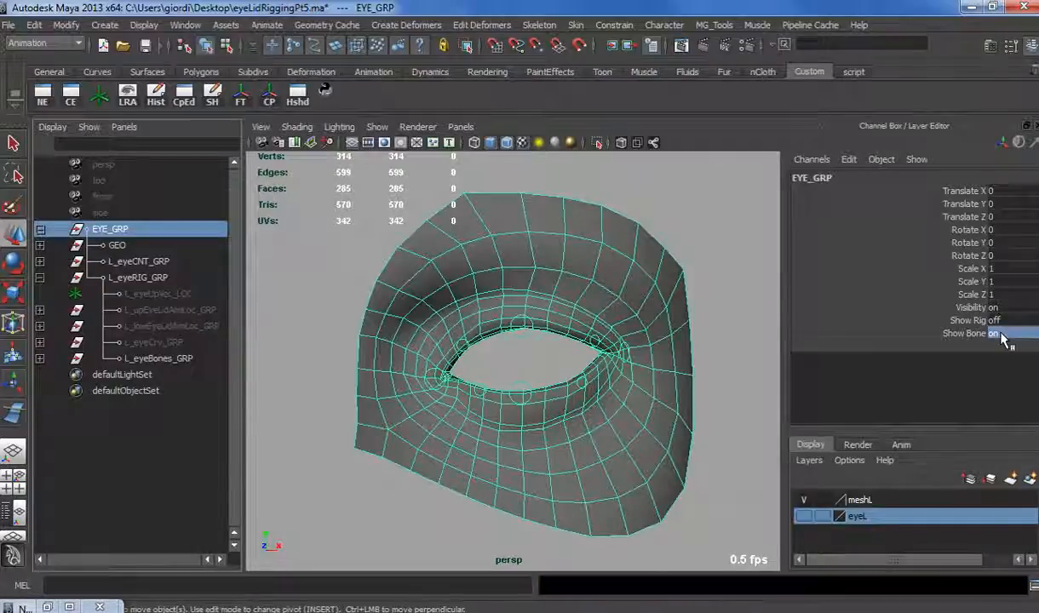
left_click(388, 515)
Place a joint behind the eye mesh in the side view with the Joint tool, at about Y 29.7 and Z 1.2.
left_click_drag(388, 514, 454, 437, "alt")
scroll(469, 536, "down", 5)
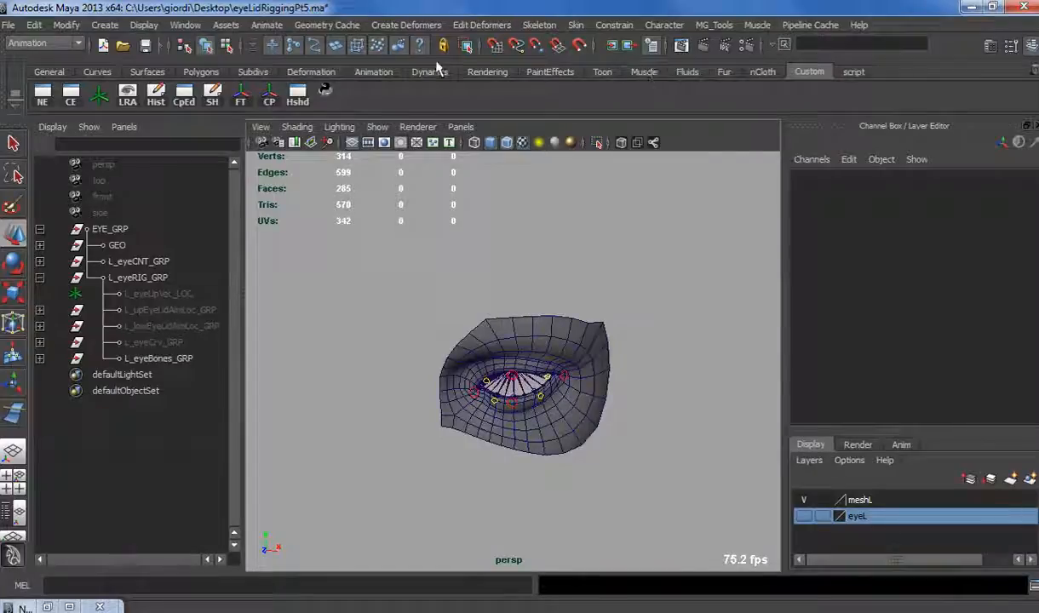
left_click(392, 73)
left_click(211, 96)
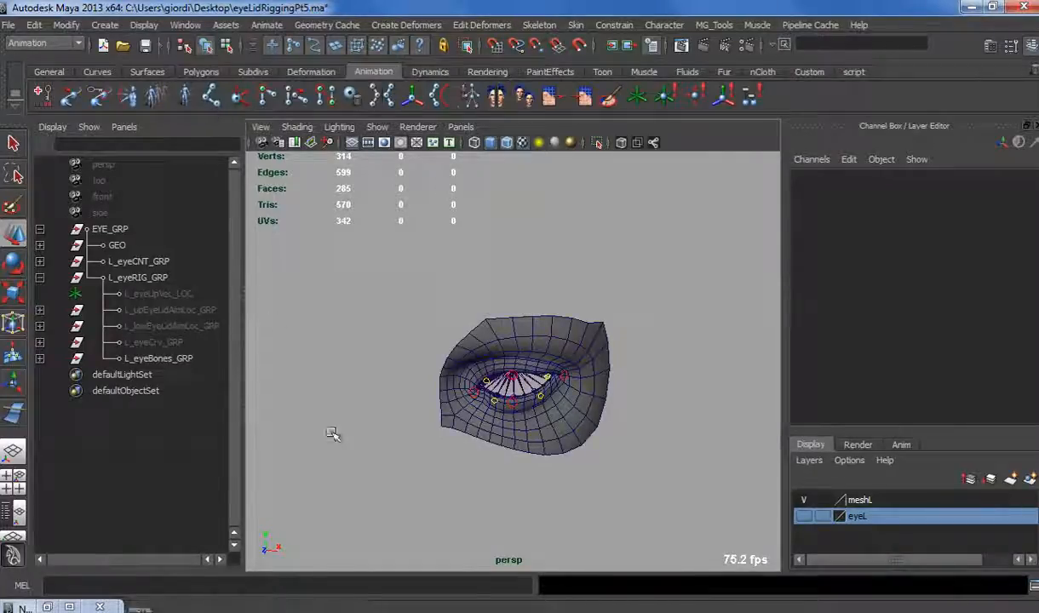
left_click_drag(382, 432, 406, 403, "alt")
left_click(13, 474)
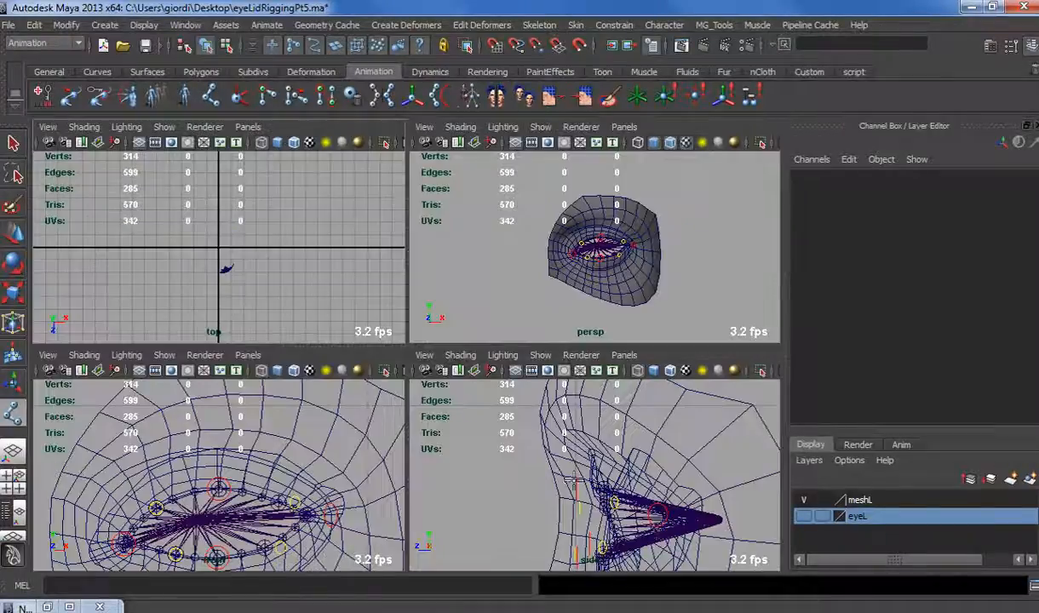
left_click_drag(670, 470, 587, 460, "alt")
scroll(587, 460, "up", 2)
left_click(508, 460)
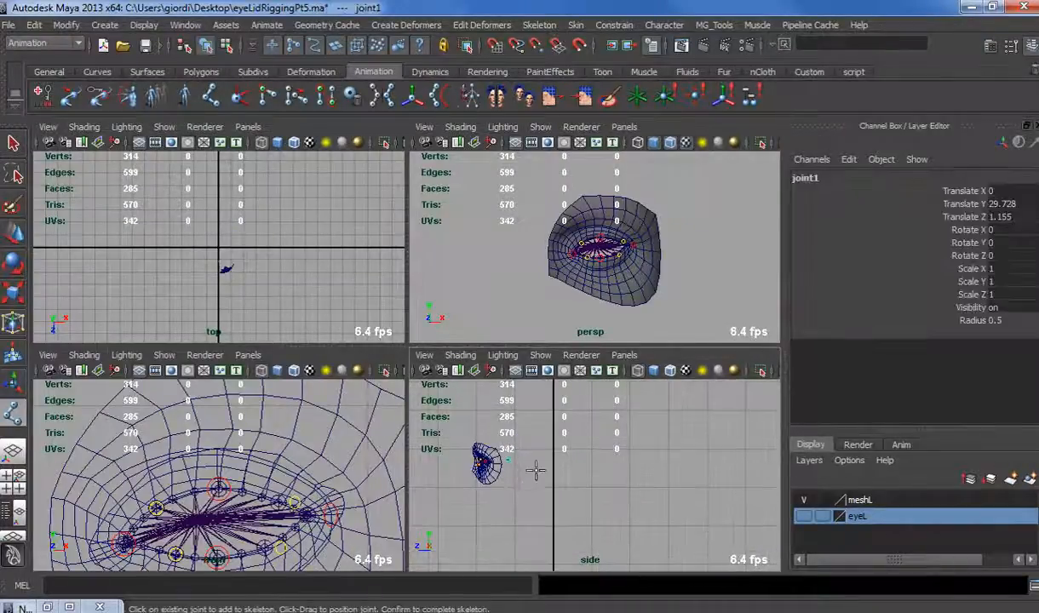
Rename the new joint behind the eye mesh as ZERO_JNT.
key("w")
key("space")
left_click_drag(565, 321, 822, 259, "alt")
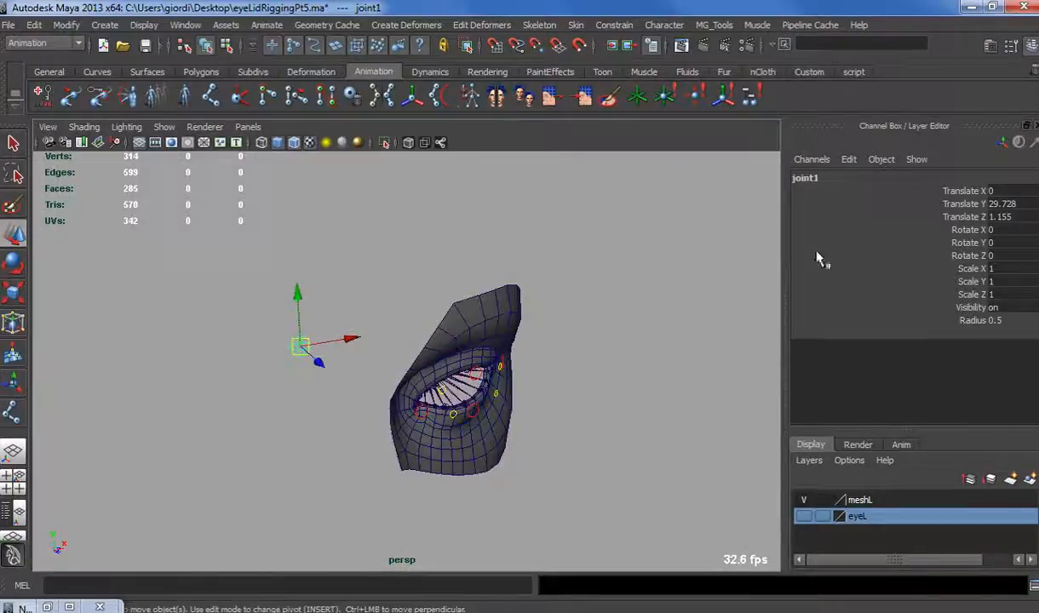
left_click(806, 178)
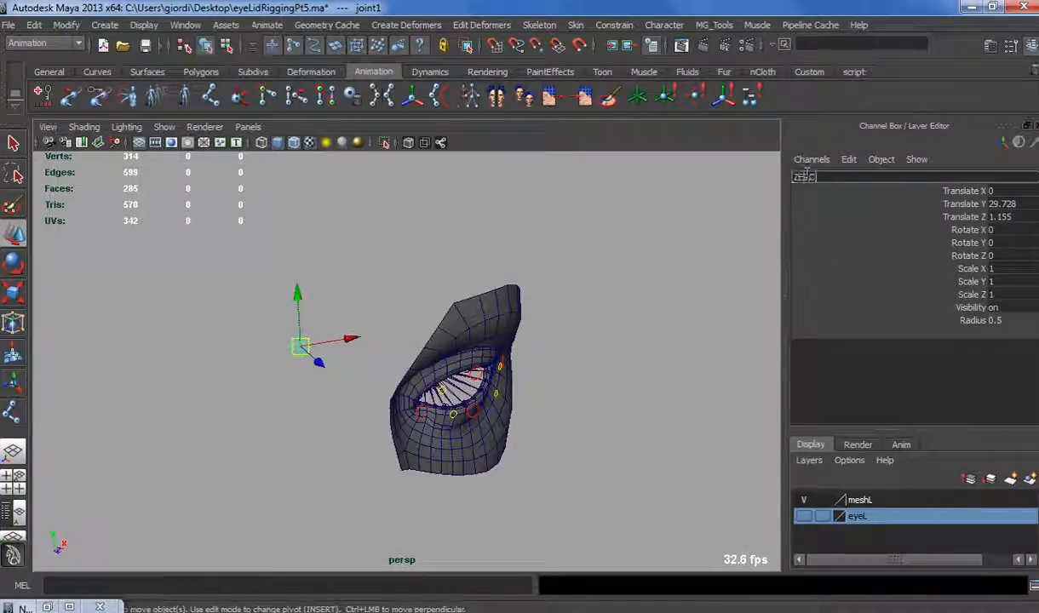
type("ZERO_JNT")
key("Return")
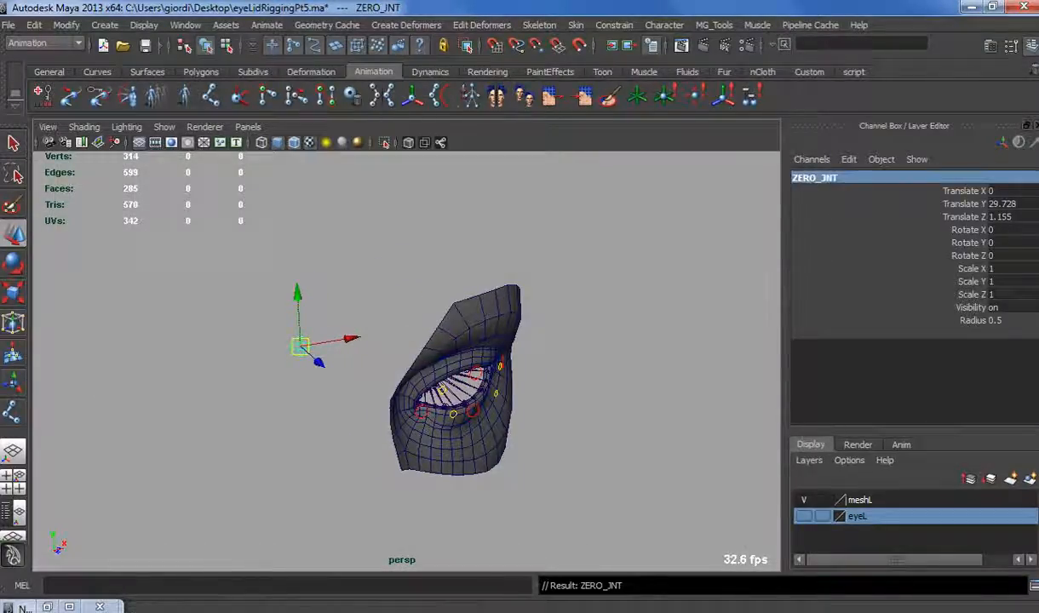
Smooth bind face_MSH to the child tip joints of the upper and lower eyelid chains together with ZERO_JNT.
left_click(17, 514)
left_click_drag(399, 435, 430, 322, "alt")
key("w")
left_click(465, 380)
left_click_drag(472, 392, 542, 394, "alt")
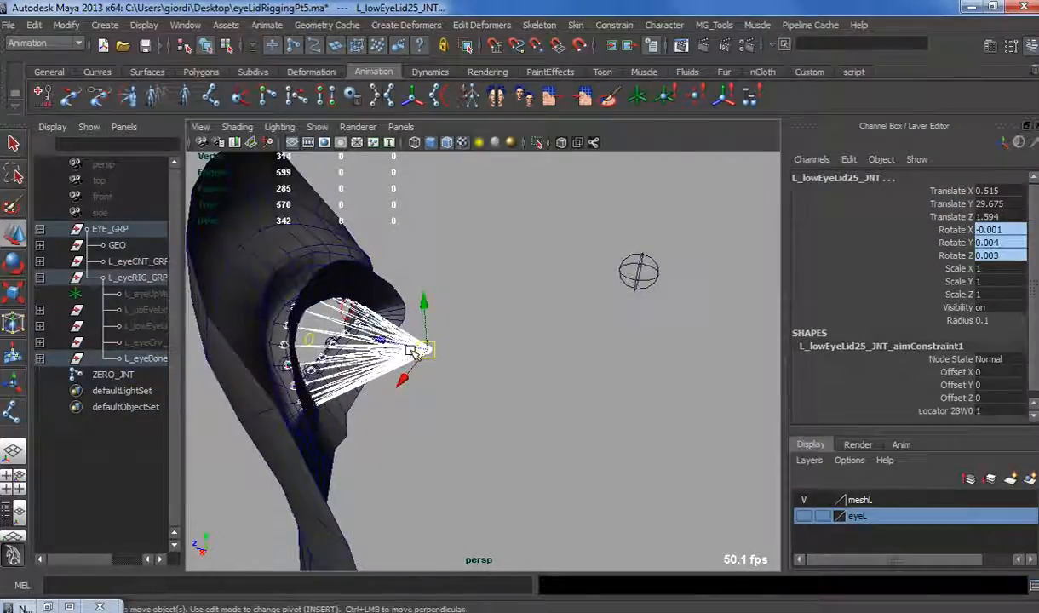
key("Down")
left_click_drag(361, 320, 411, 295, "alt")
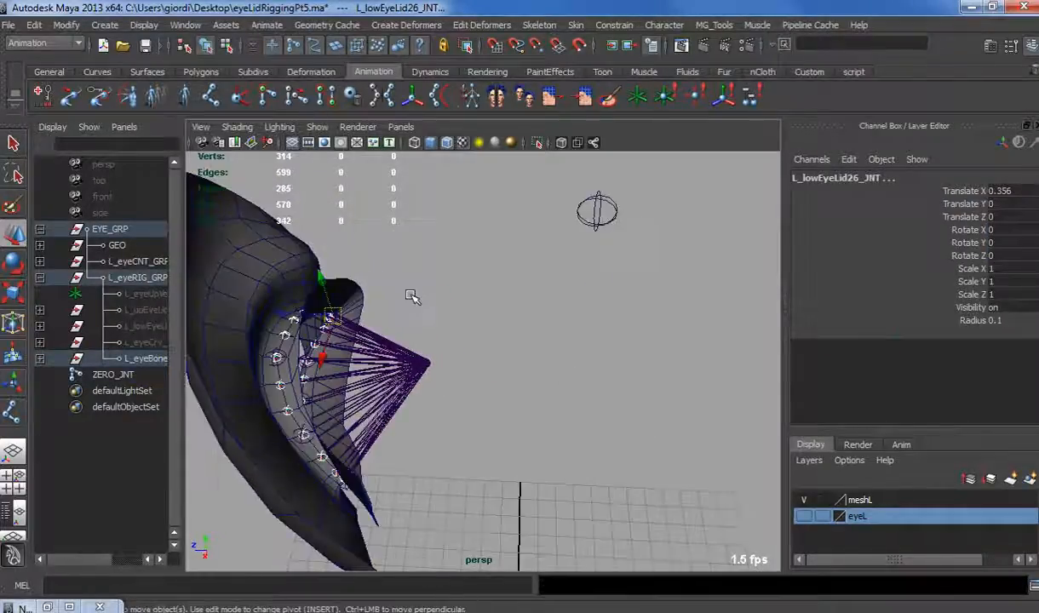
left_click_drag(441, 438, 557, 367, "alt")
left_click_drag(401, 443, 464, 430, "alt")
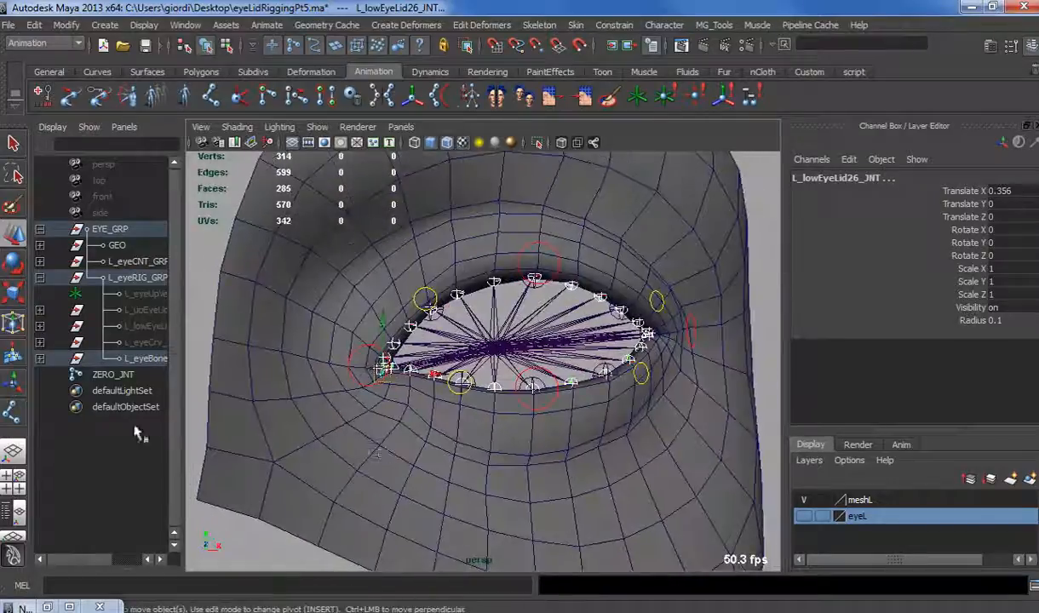
left_click(109, 377, "ctrl")
left_click(416, 215, "shift")
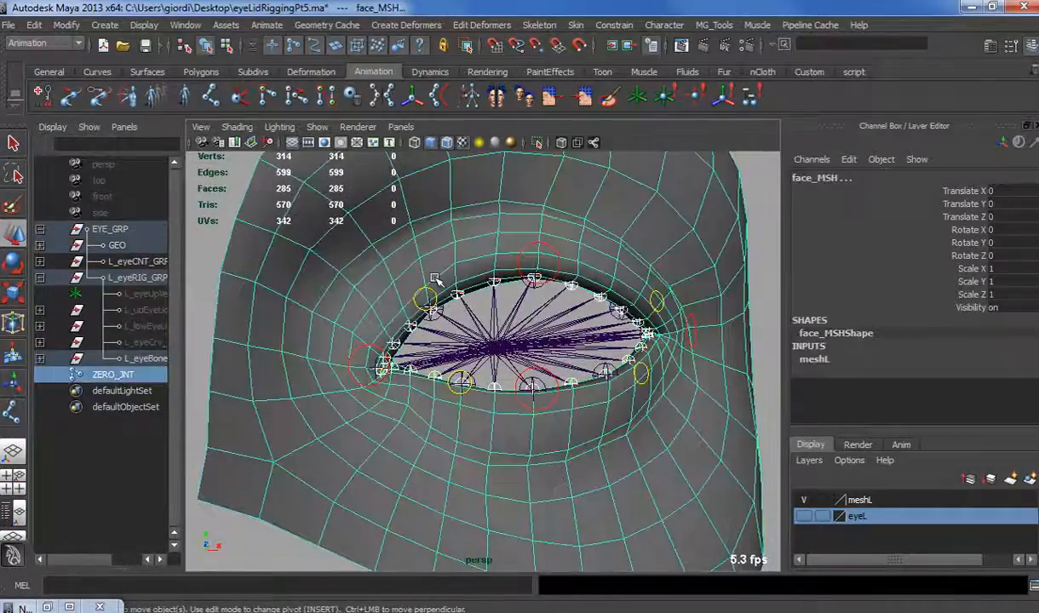
left_click(576, 25)
mouse_move(614, 48)
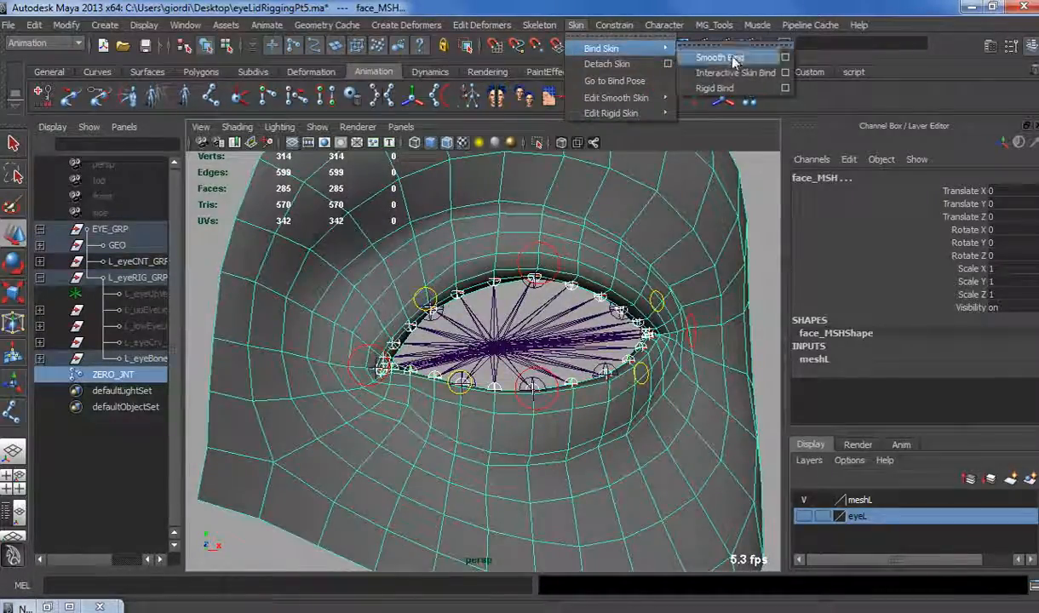
left_click(735, 59)
Try moving L_upEye1_CNT to test how the upper lid deforms, and undo the move.
left_click(432, 307)
left_click(522, 251)
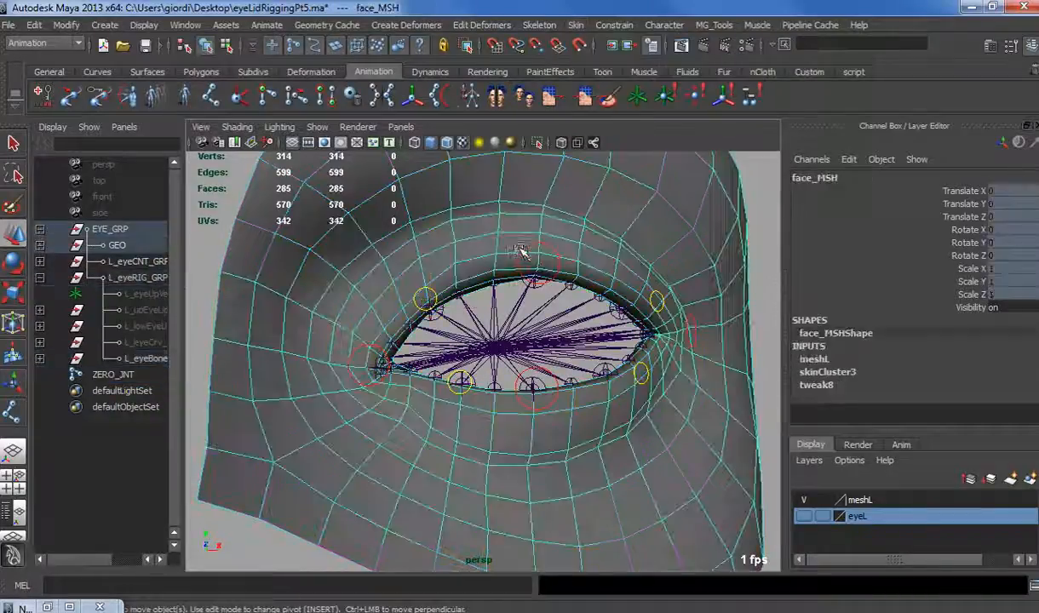
left_click(523, 269)
left_click_drag(526, 271, 485, 252)
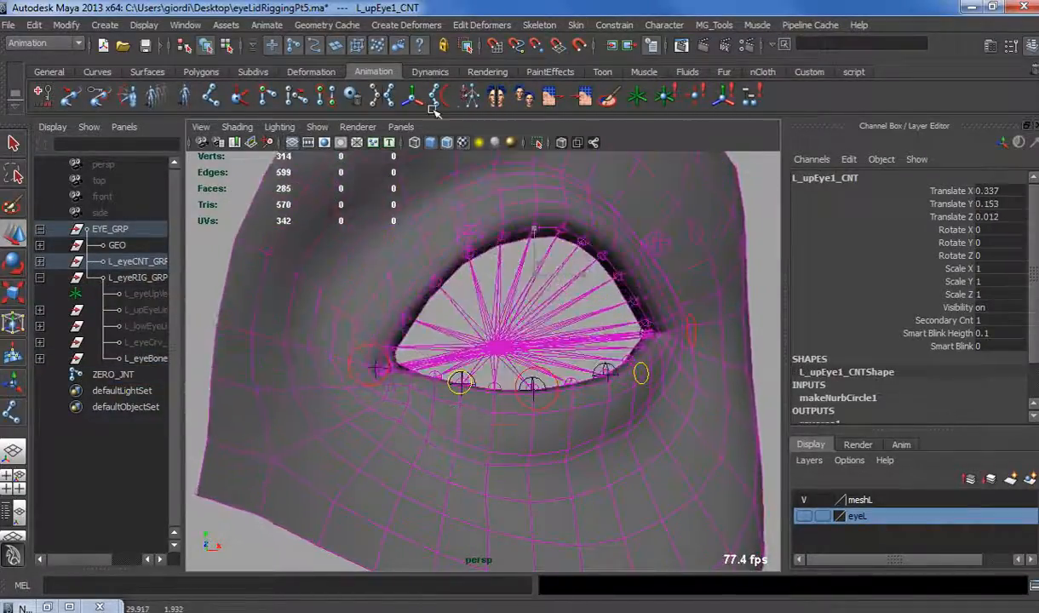
left_click_drag(359, 143, 588, 347)
key("ctrl+z")
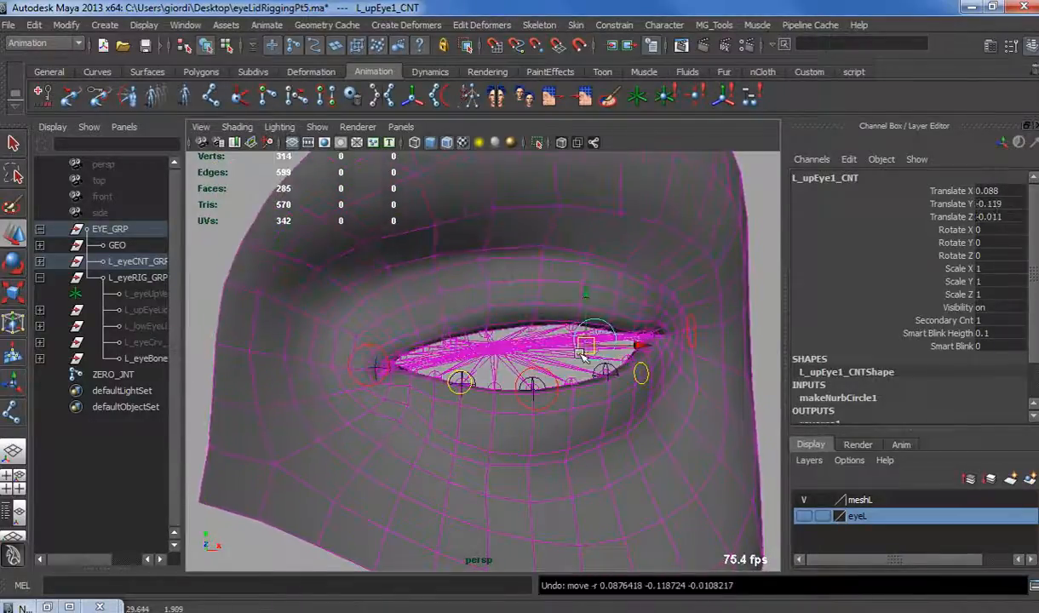
Try moving L_downEye1_CNT to test how the lower lid deforms, and undo the moves.
right_click_drag(588, 347, 523, 400, "alt")
left_click(552, 392)
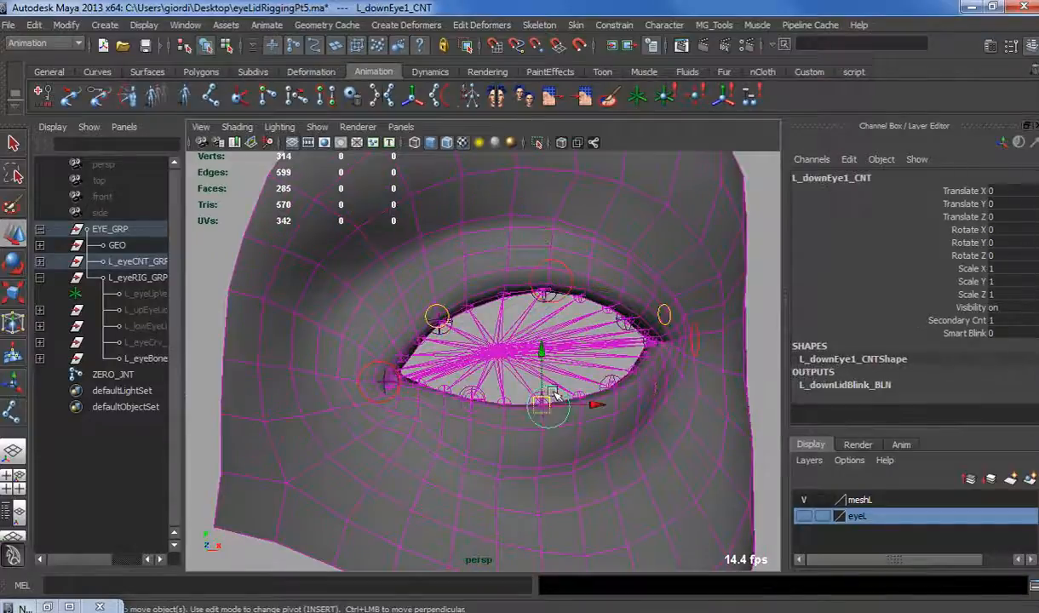
left_click_drag(552, 392, 407, 505)
key("ctrl+z")
key("ctrl+z")
key("ctrl+z")
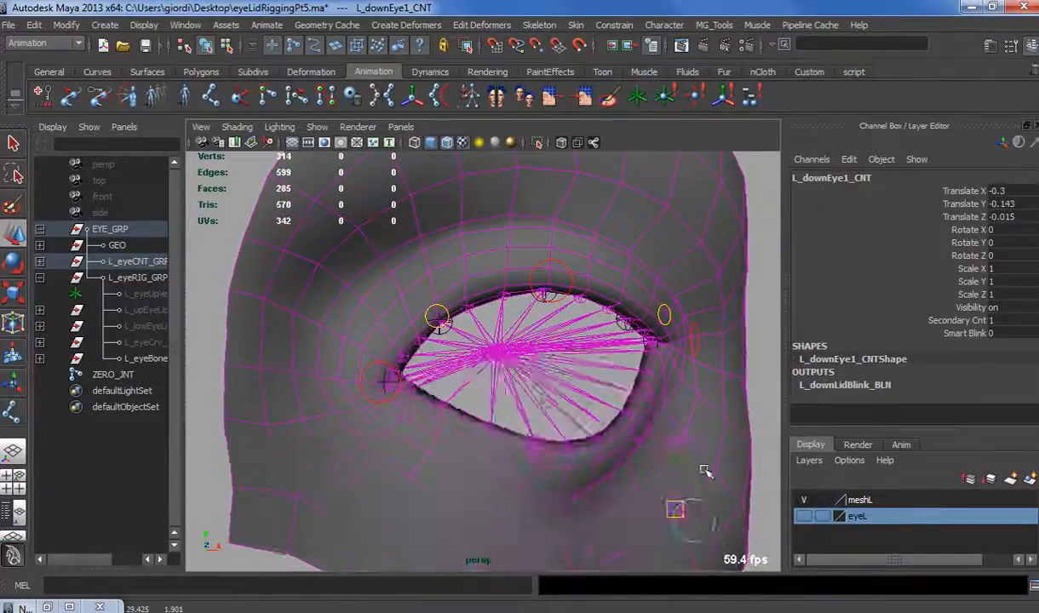
Try moving the inner eye corner control to test the skin deformation, and undo the move.
left_click(359, 389)
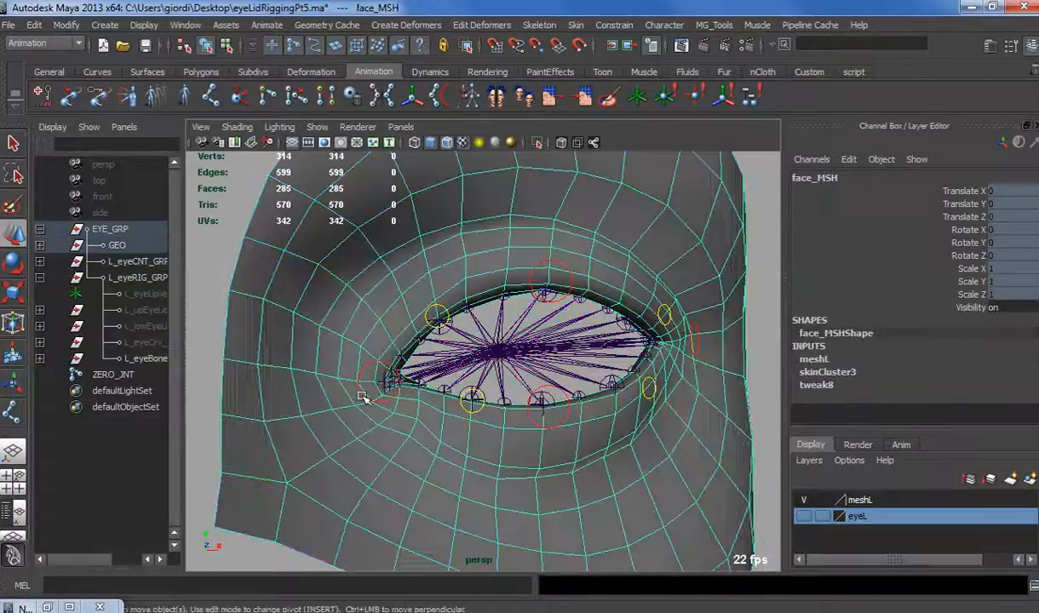
left_click(382, 376)
left_click_drag(382, 376, 322, 259)
key("ctrl+z")
Start the Paint Skin Weights tool on face_MSH, open its settings and choose ZERO_JNT as the influence.
scroll(344, 409, "down", 3)
left_click(372, 305)
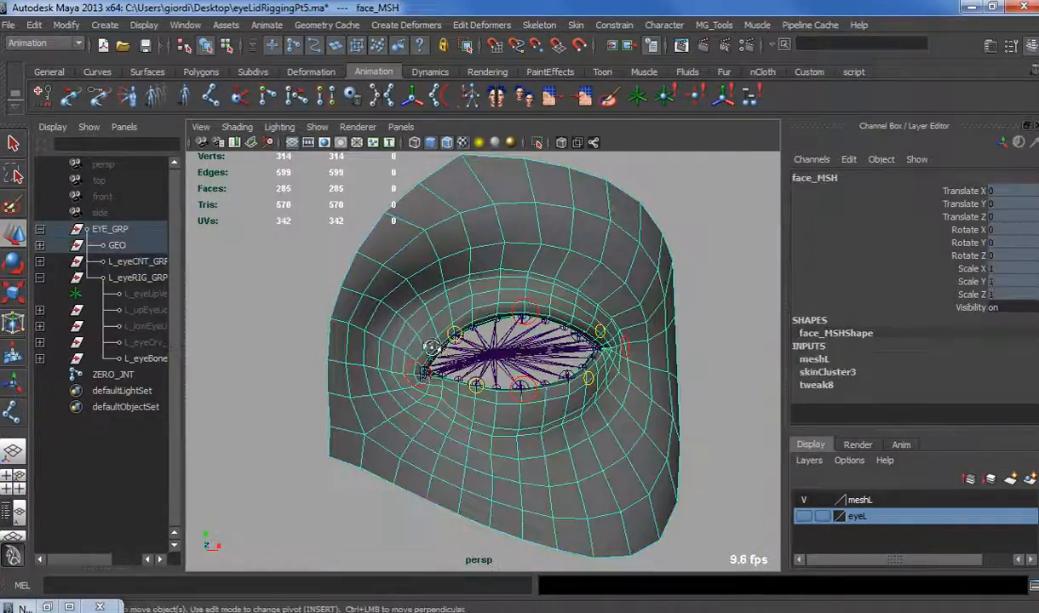
scroll(391, 331, "up", 2)
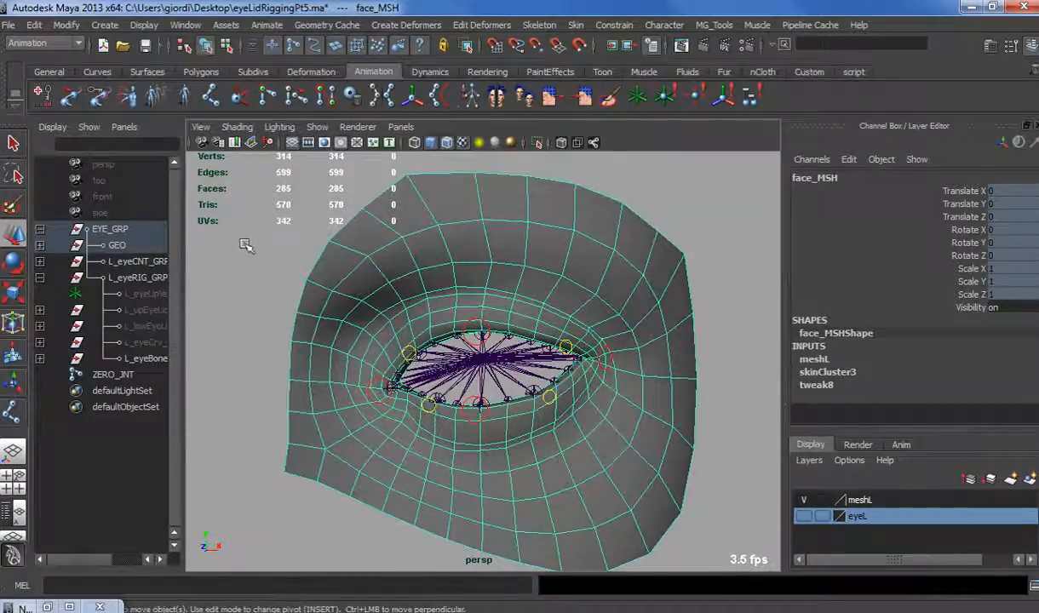
left_click(216, 257)
left_click(571, 235)
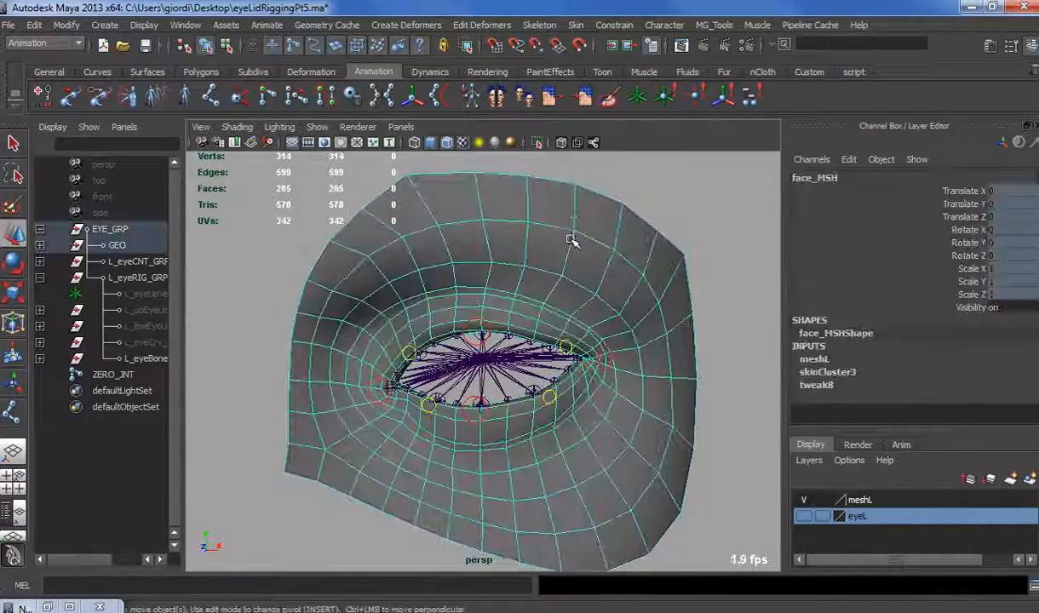
left_click(607, 97)
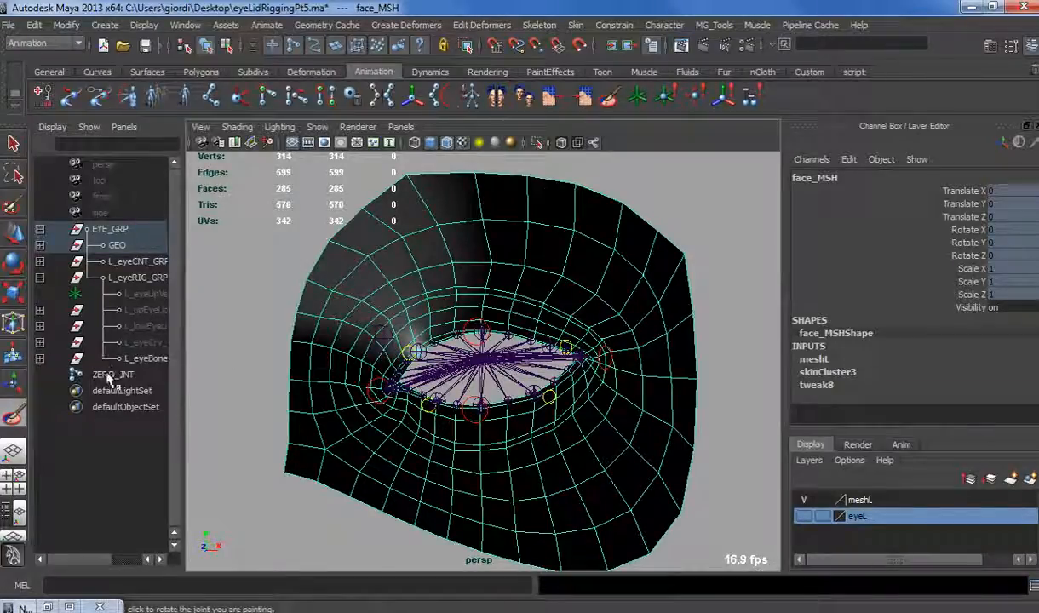
double_click(12, 418)
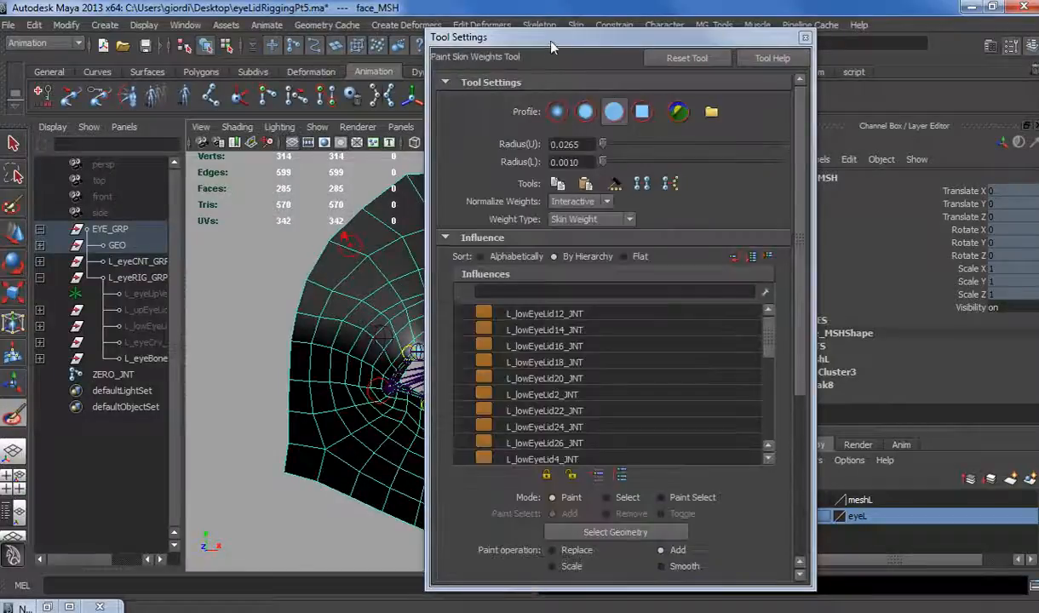
left_click_drag(550, 47, 157, 44)
left_click_drag(365, 339, 365, 417)
left_click(123, 467)
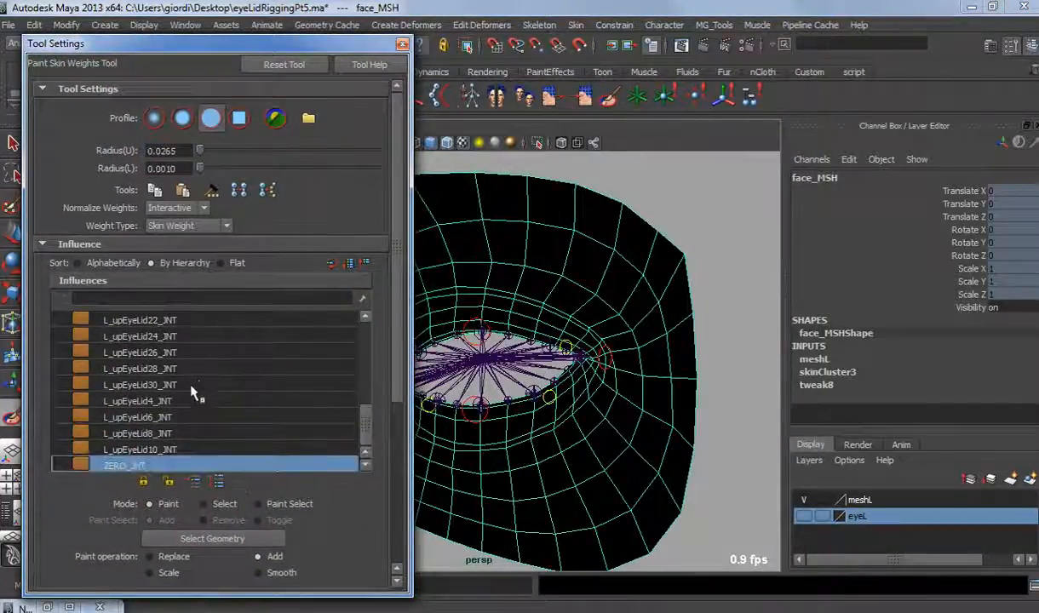
Set the skin weight paint operation to Replace, close the tool settings and leave the paint tool.
left_click_drag(365, 435, 359, 314)
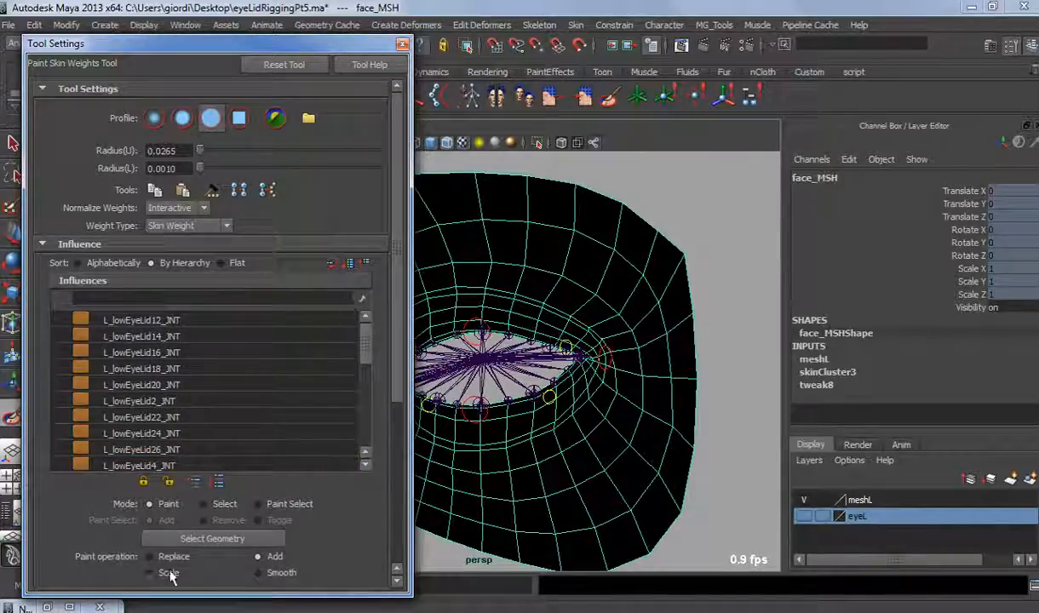
left_click_drag(400, 366, 432, 492)
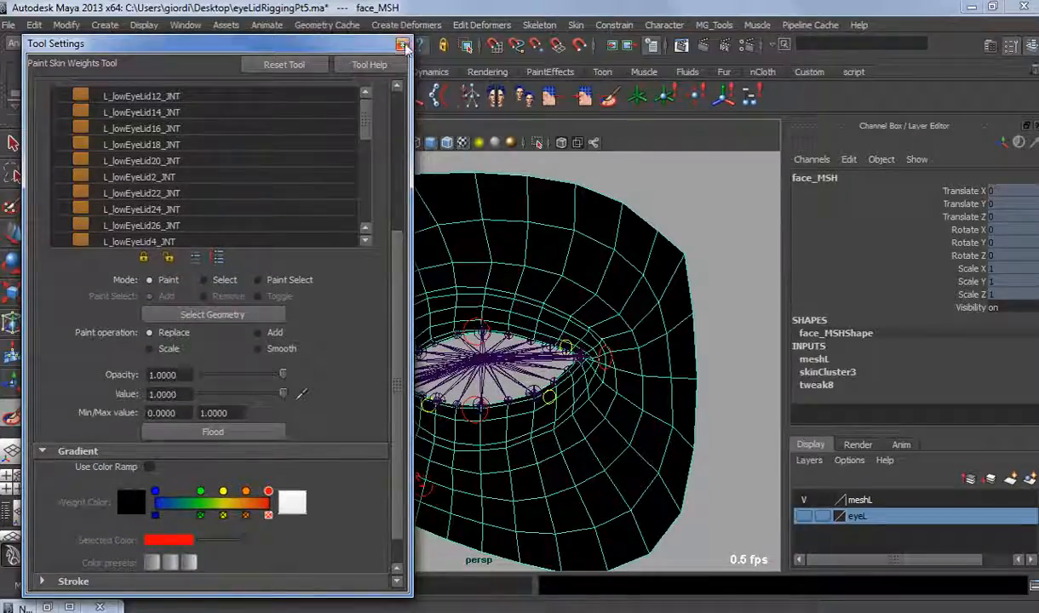
left_click(403, 44)
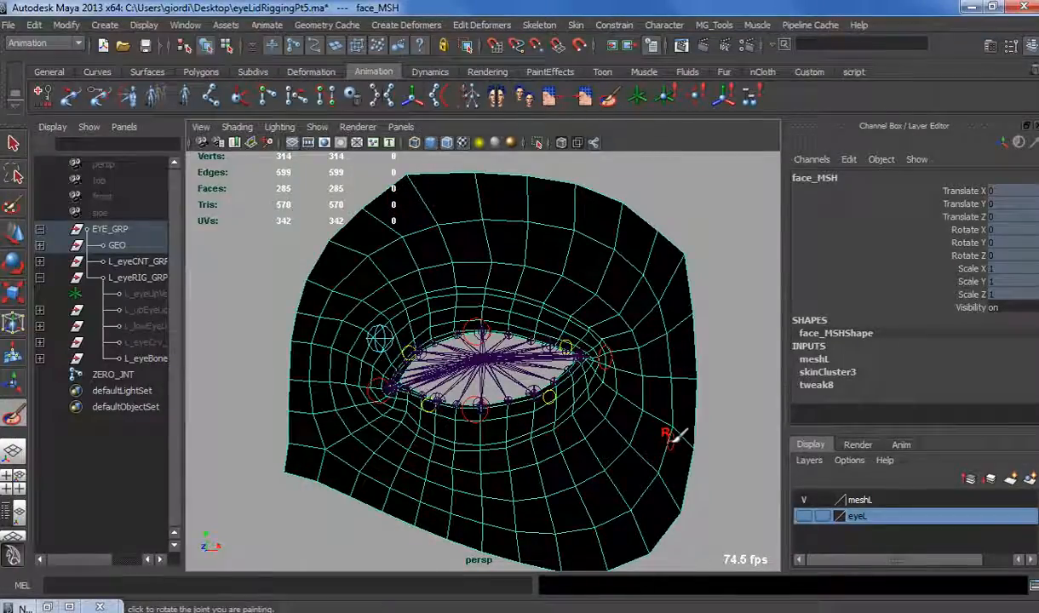
key("w")
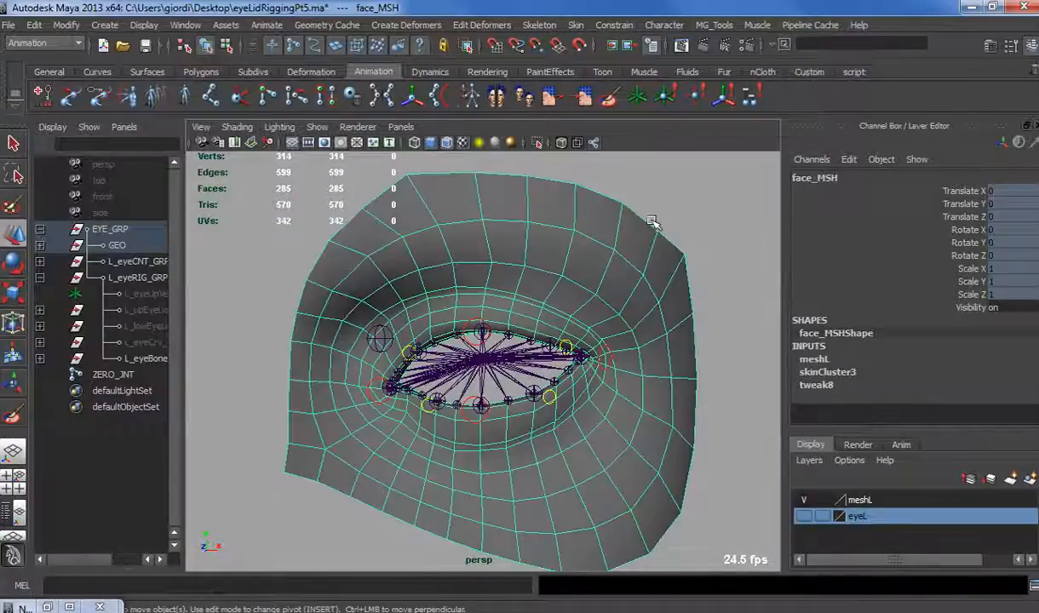
Select the outer border edge loop of face_MSH, grow it twice inward and convert the selection to vertices.
right_click_drag(635, 228, 626, 194)
double_click(643, 220)
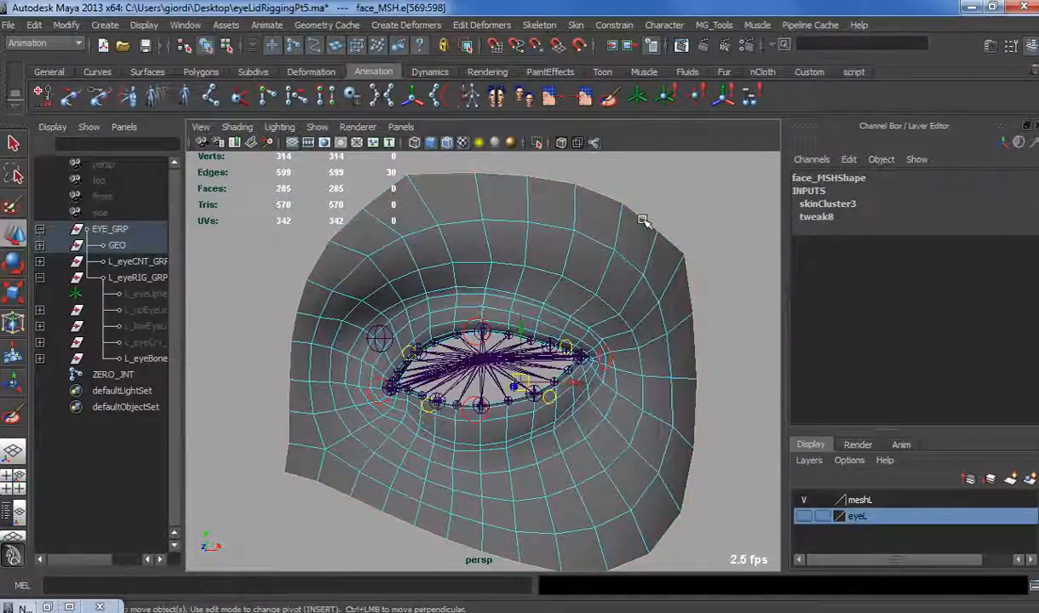
key("shift+period")
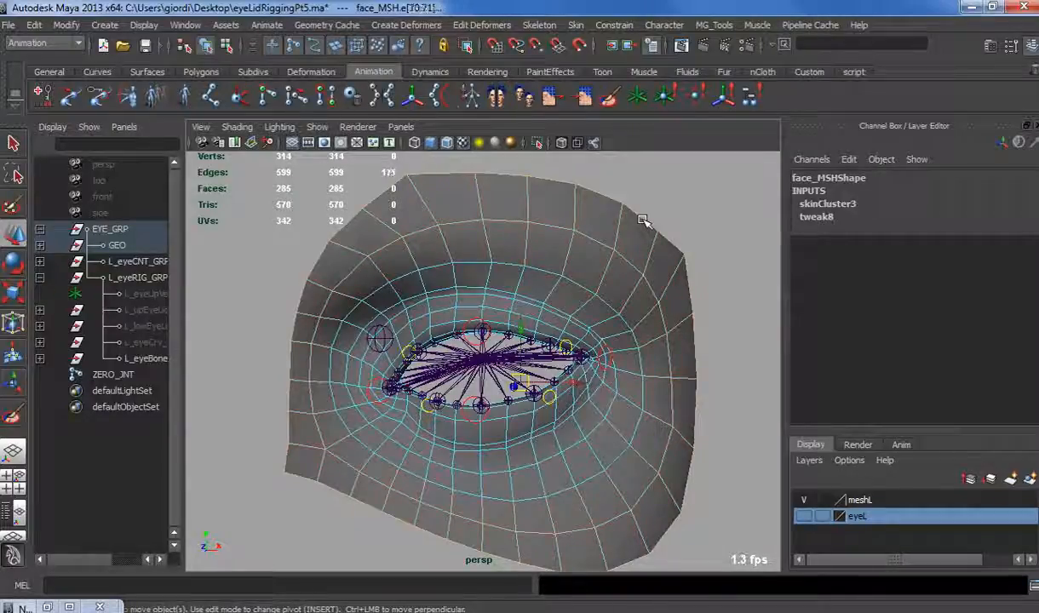
key("shift+period")
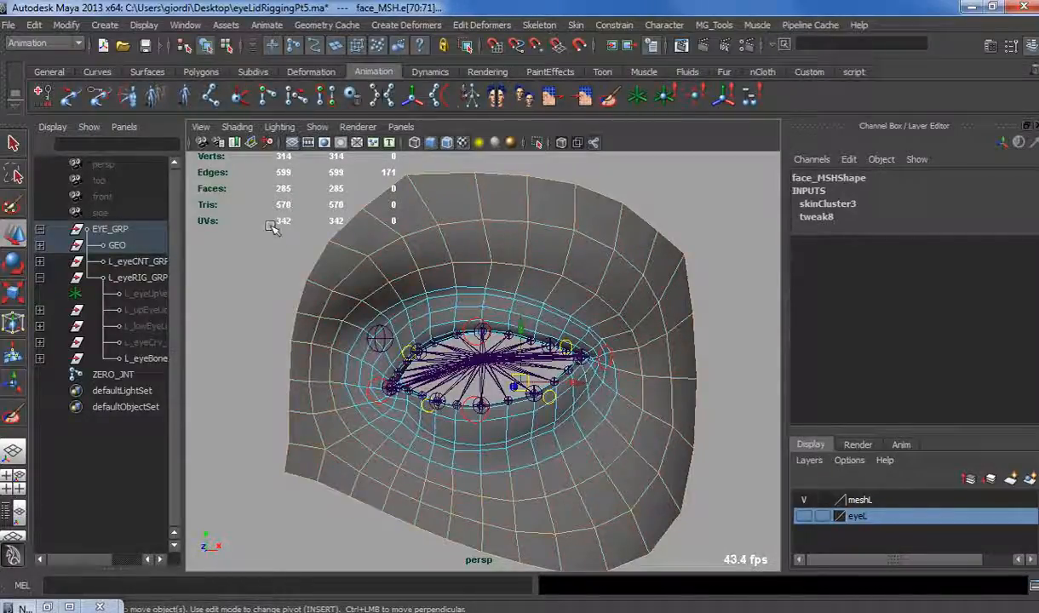
key("ctrl+F9")
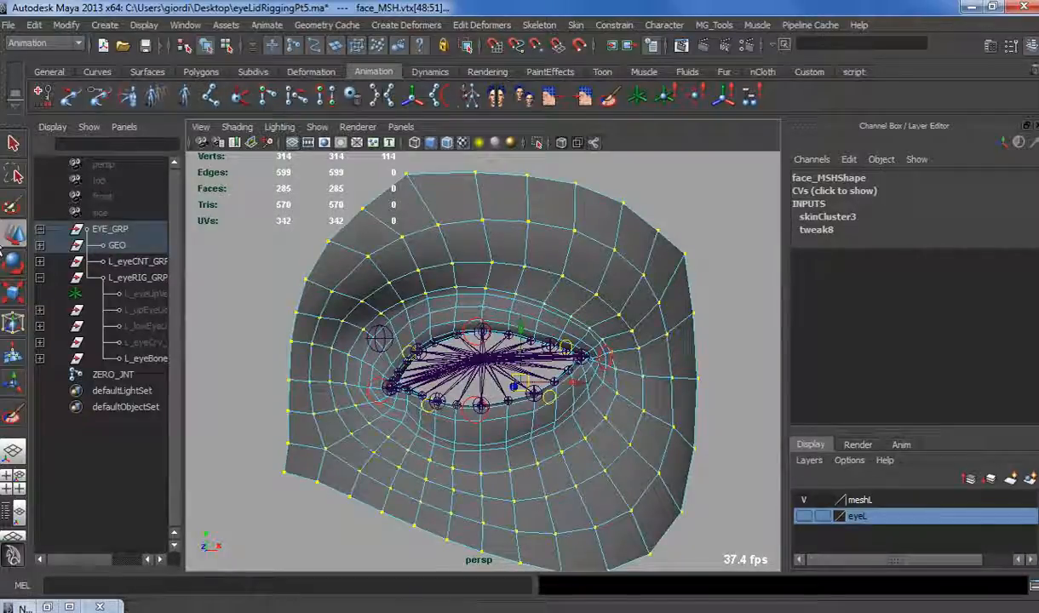
Flood the selected outer vertices with a Replace weight of 1 for ZERO_JNT, and close the tool settings.
double_click(13, 419)
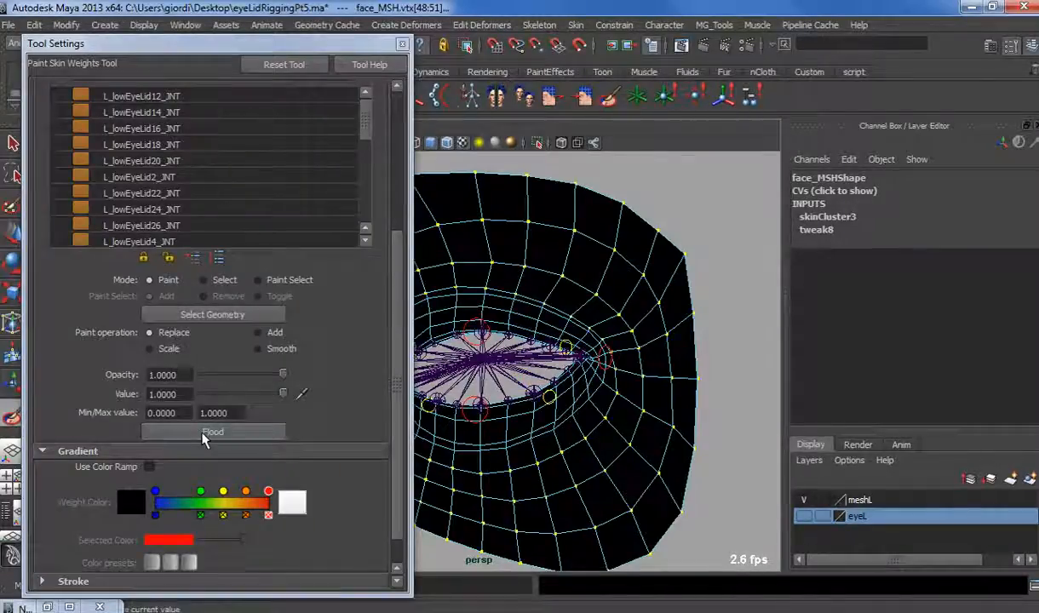
left_click_drag(365, 124, 369, 232)
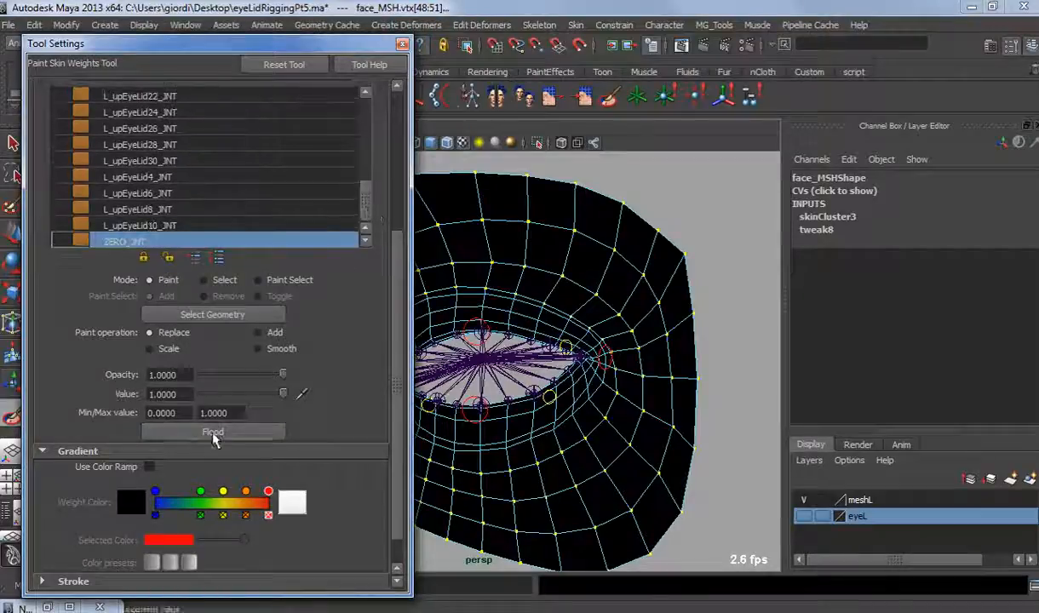
left_click(213, 433)
left_click(403, 43)
key("q")
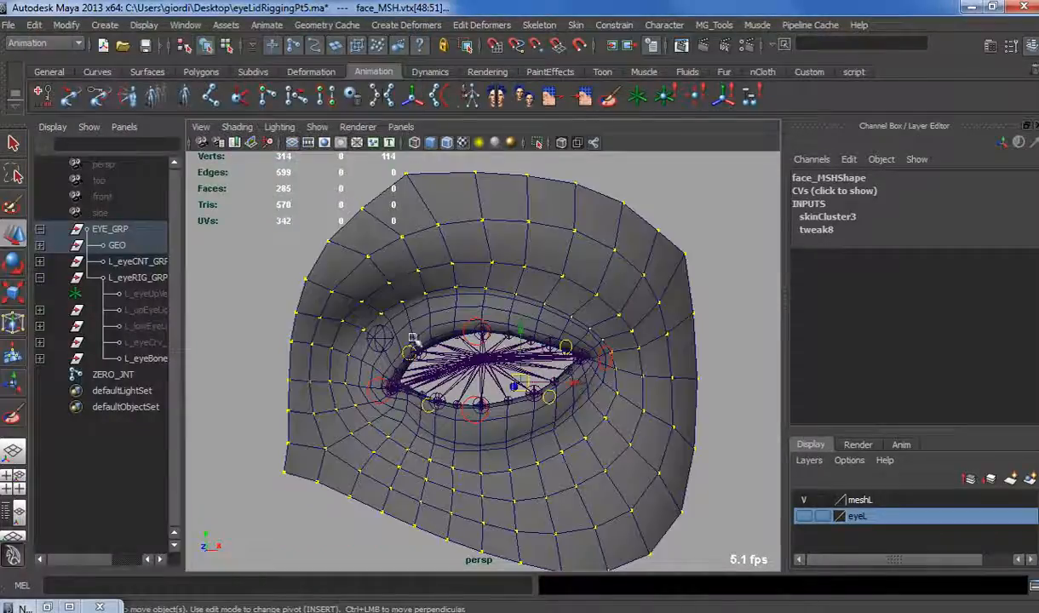
Lower L_upEye1_CNT to about Translate Y -0.18 to bring the upper lid down and check the eyelid deformation.
left_click(468, 330)
left_click(470, 331)
left_click_drag(470, 330, 471, 421)
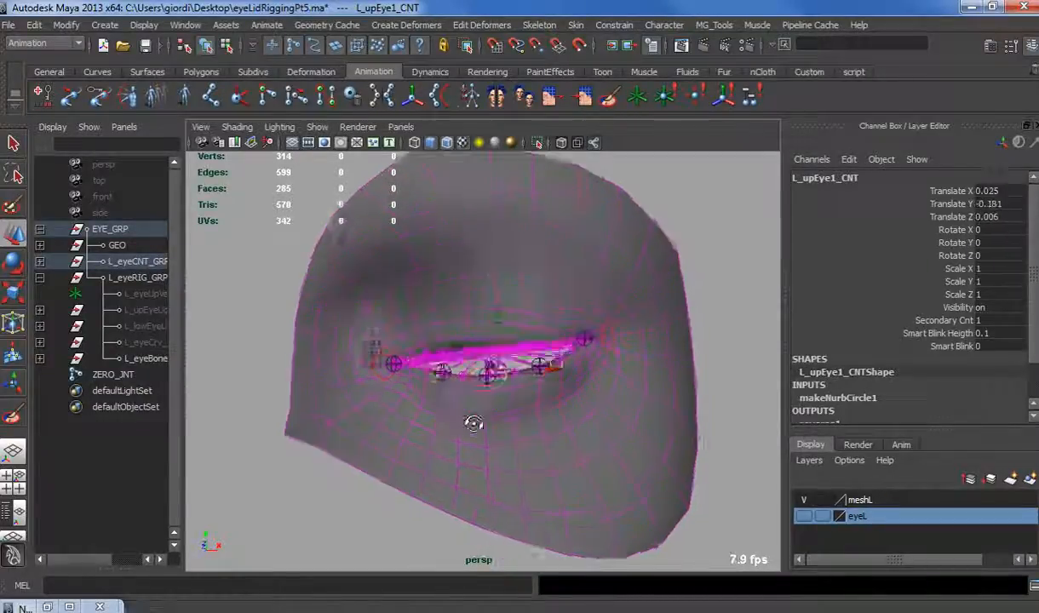
right_click_drag(471, 421, 557, 443, "alt")
Smooth the skin weights of face_MSH around the lowered upper eyelid with the custom smooth skin weight brush.
left_click(432, 249)
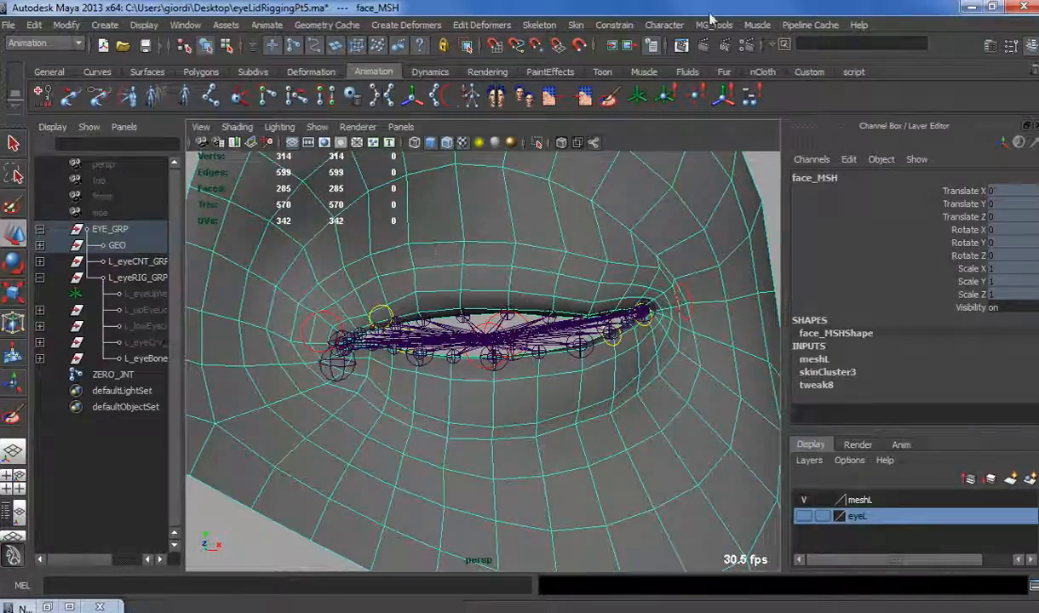
left_click(809, 71)
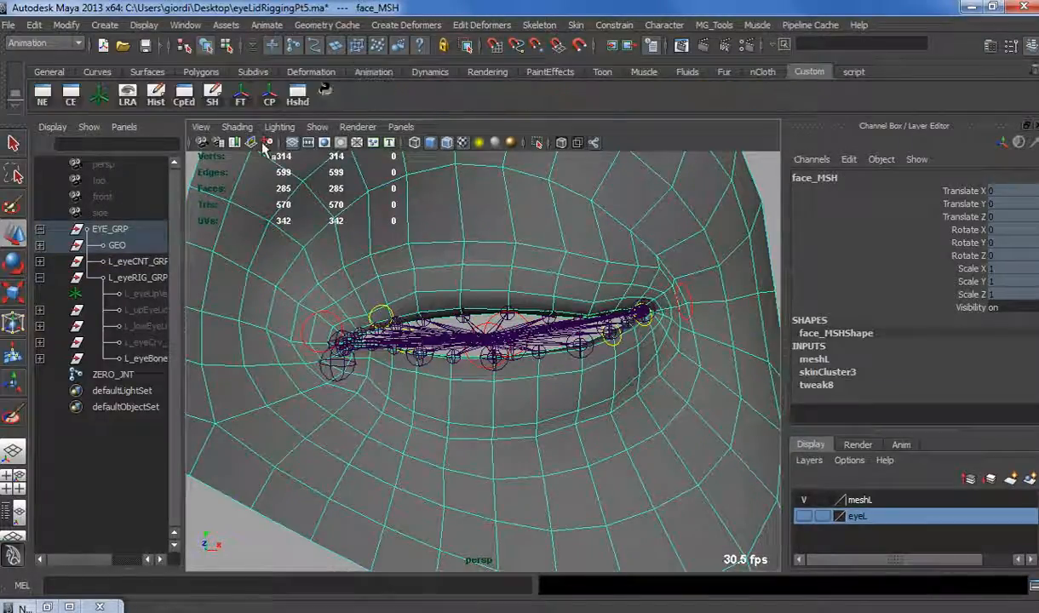
left_click(854, 71)
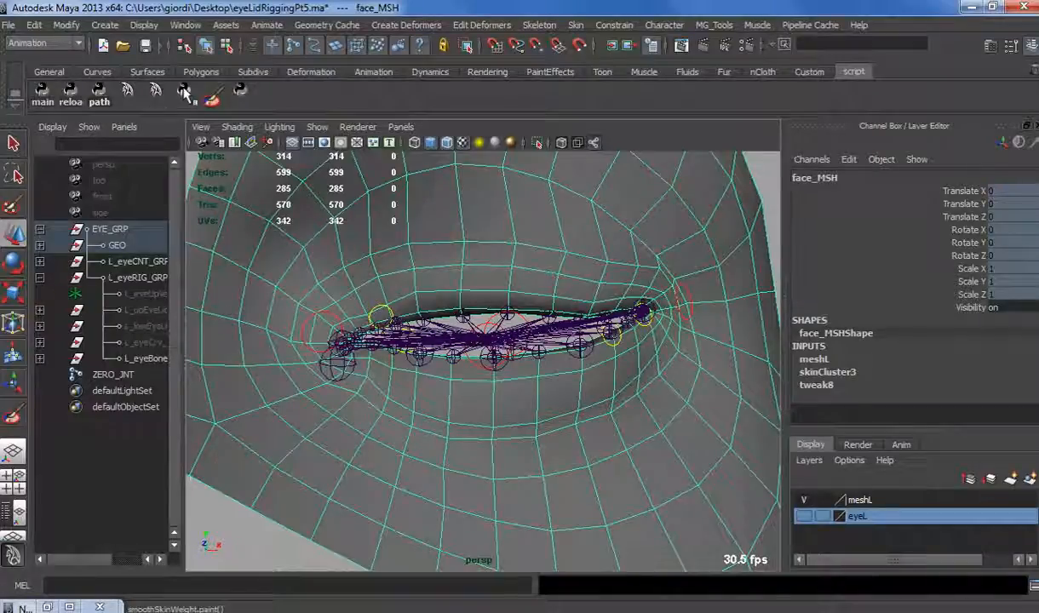
left_click(183, 93)
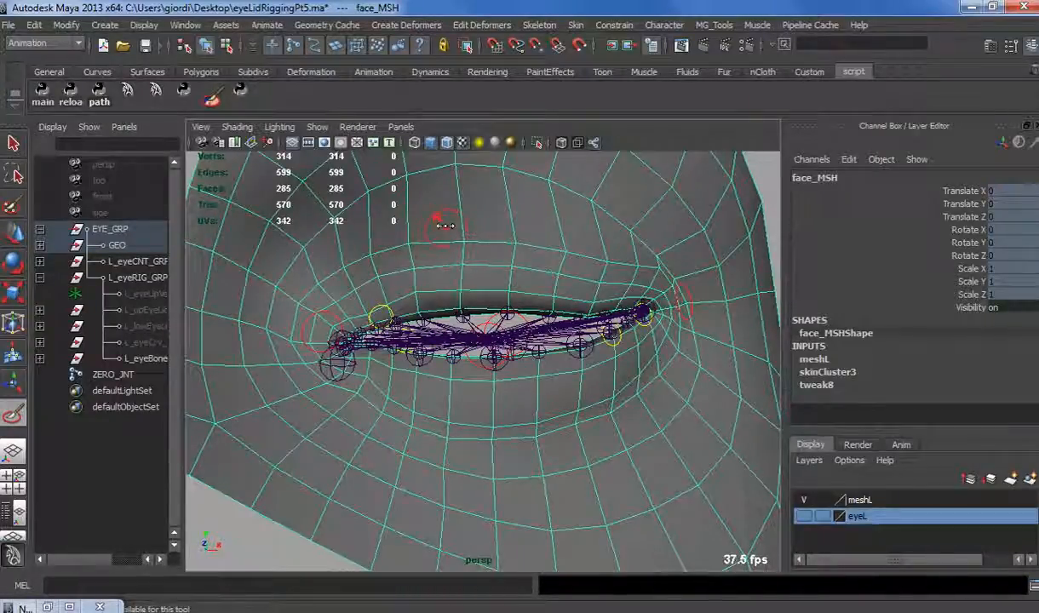
left_click_drag(468, 208, 427, 275, "alt")
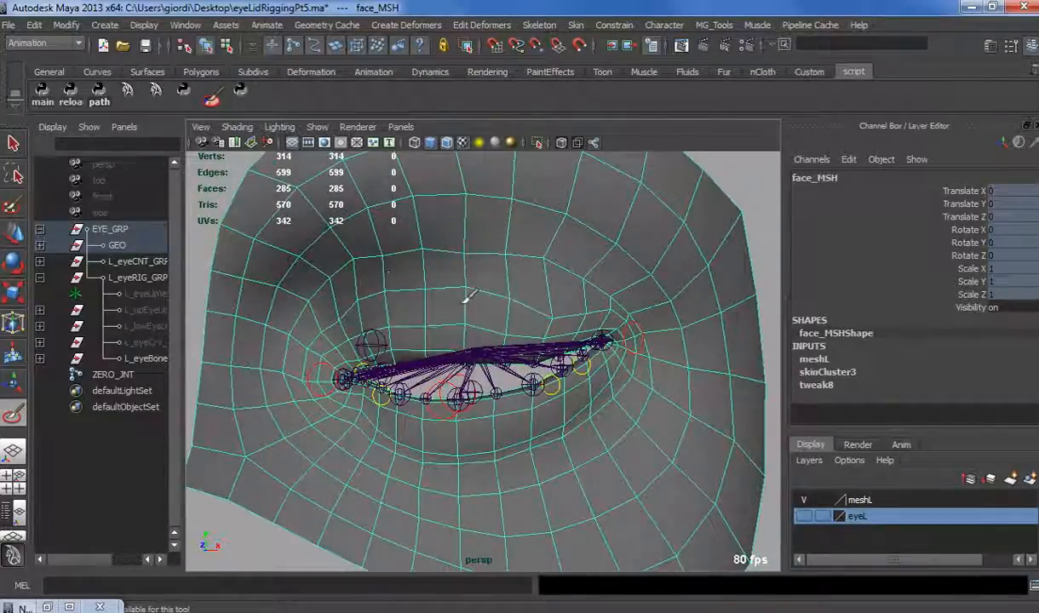
left_click_drag(520, 277, 473, 283, "alt")
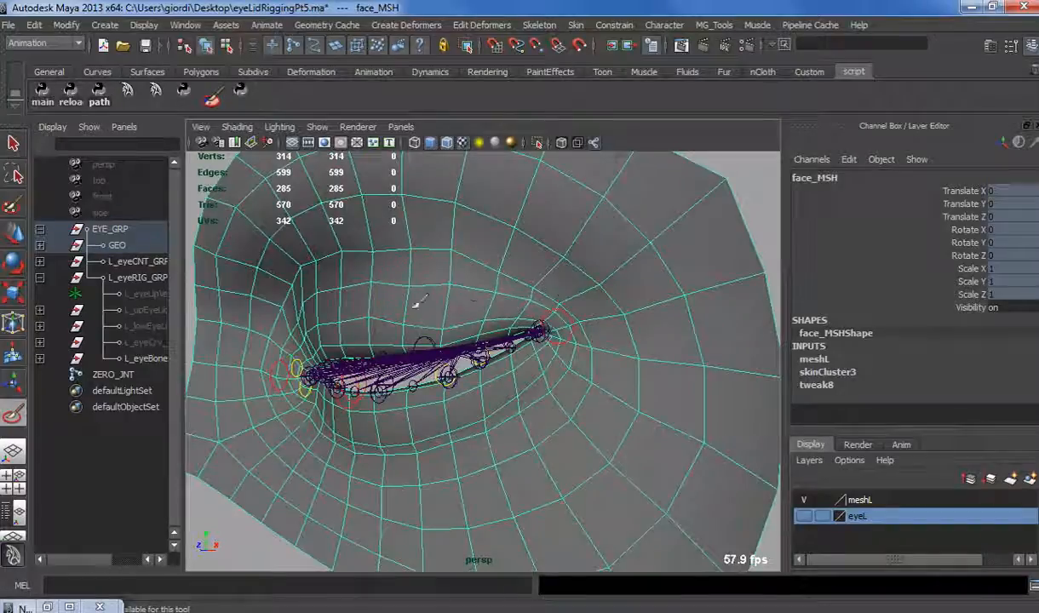
left_click_drag(366, 267, 422, 262, "alt")
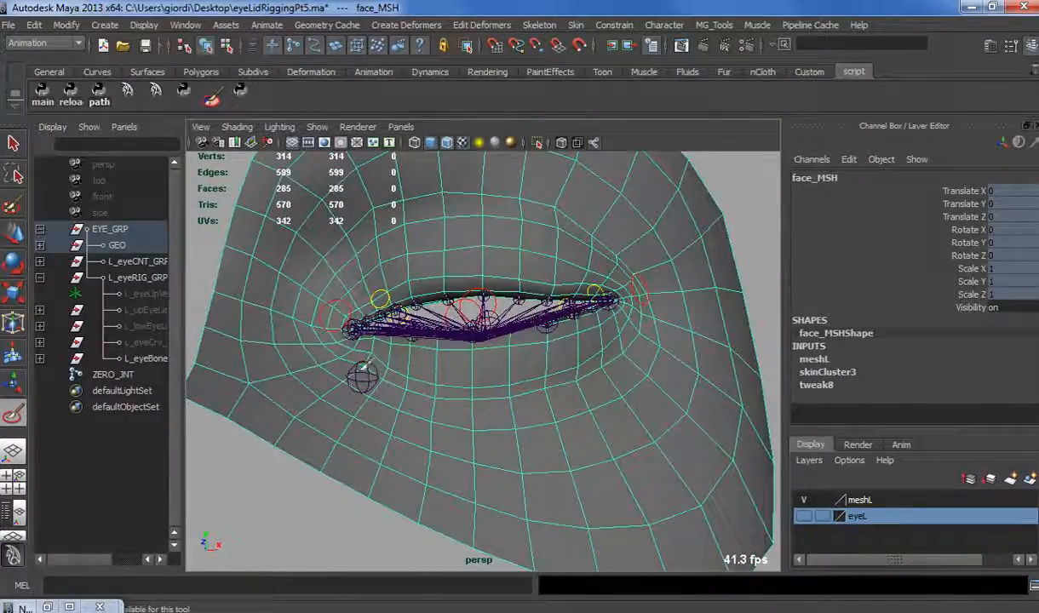
left_click_drag(538, 379, 587, 317, "alt")
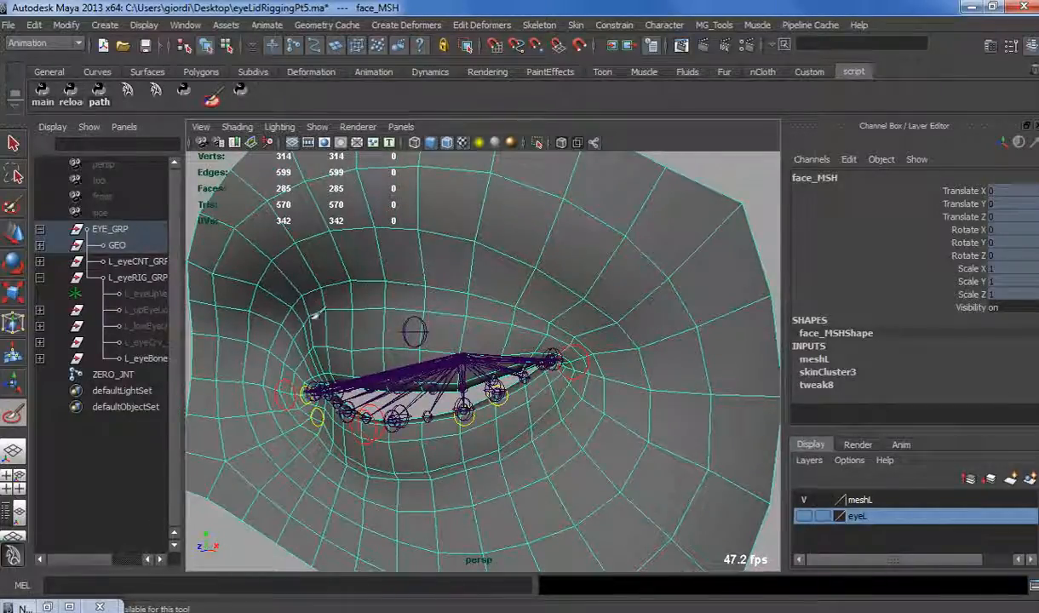
left_click_drag(419, 302, 506, 299, "alt")
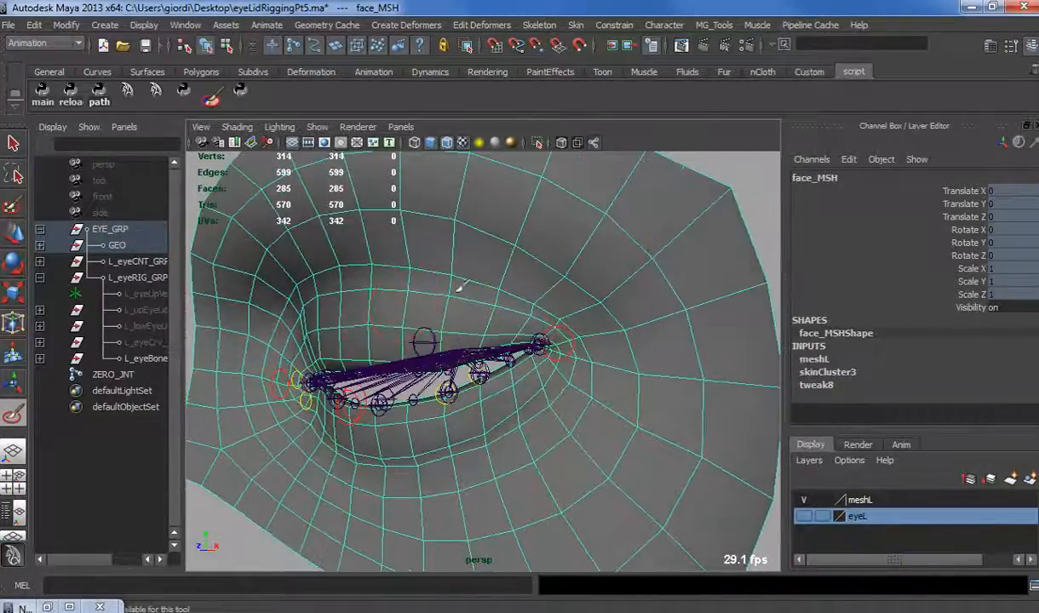
left_click_drag(337, 307, 337, 297, "alt")
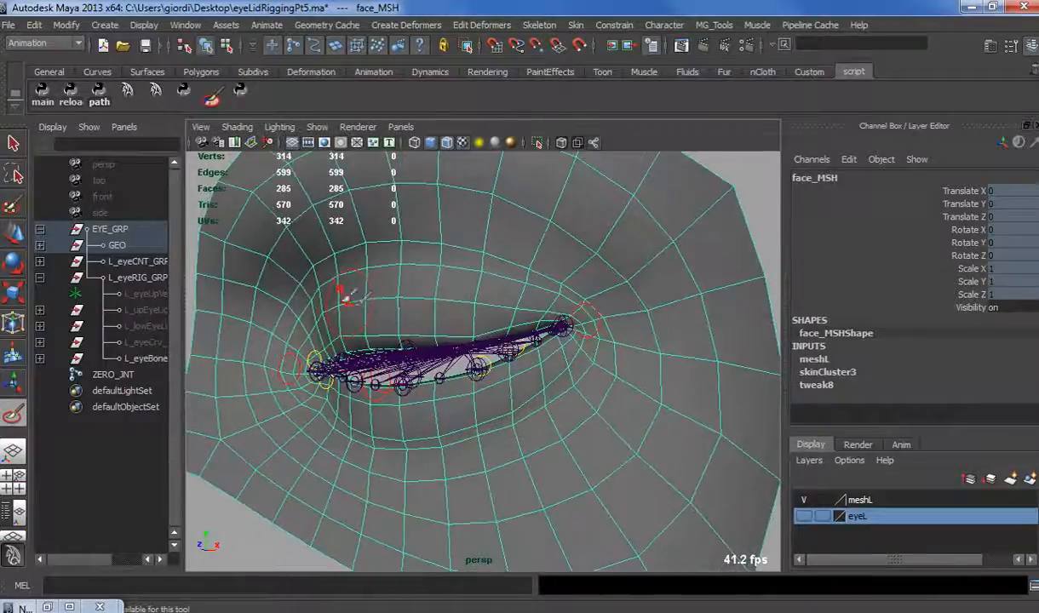
Leave the smoothing brush, hide joints in the viewport and raise L_upEye1_CNT to about Translate Y 0.107.
key("w")
mouse_move(391, 316)
left_mouse_down("alt")
mouse_move(417, 324)
mouse_move(407, 368)
mouse_move(438, 368)
mouse_move(405, 415)
left_mouse_up("alt")
left_click(415, 388)
key("ctrl+z")
left_click(383, 407)
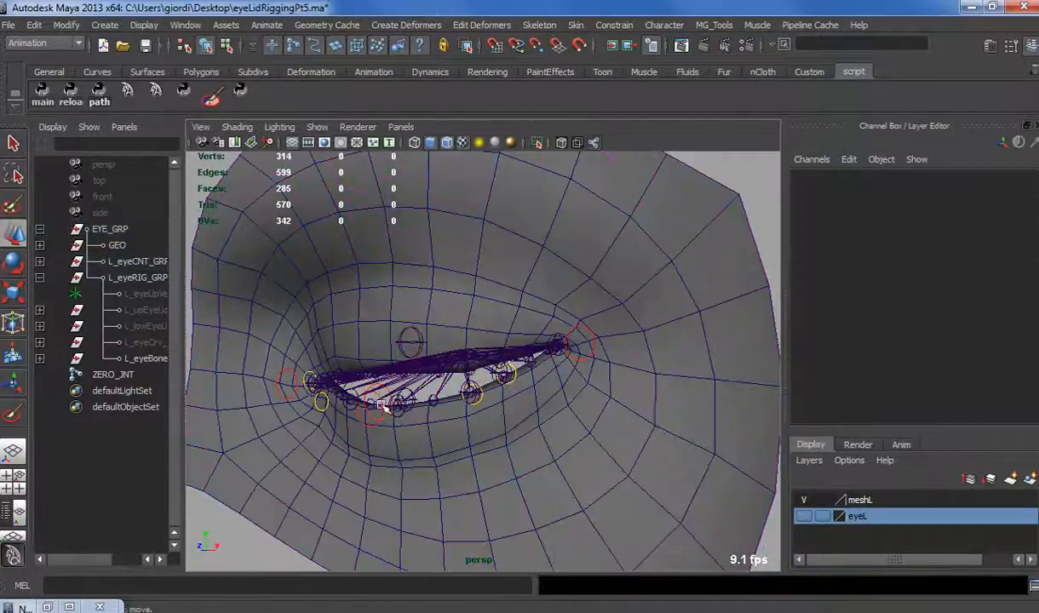
left_click(386, 389)
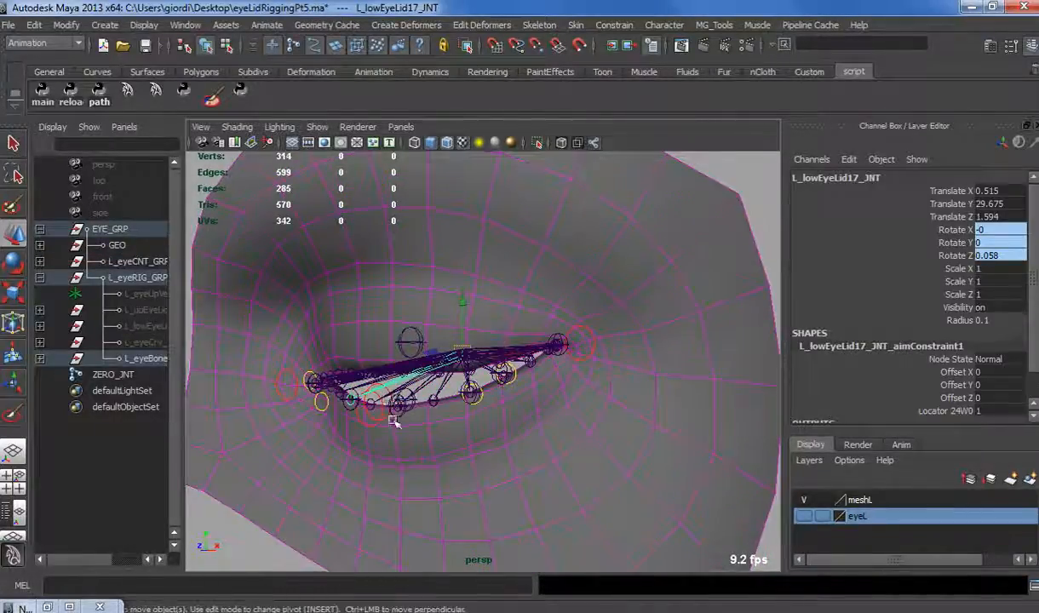
left_click(388, 395)
left_click_drag(395, 400, 508, 417, "alt")
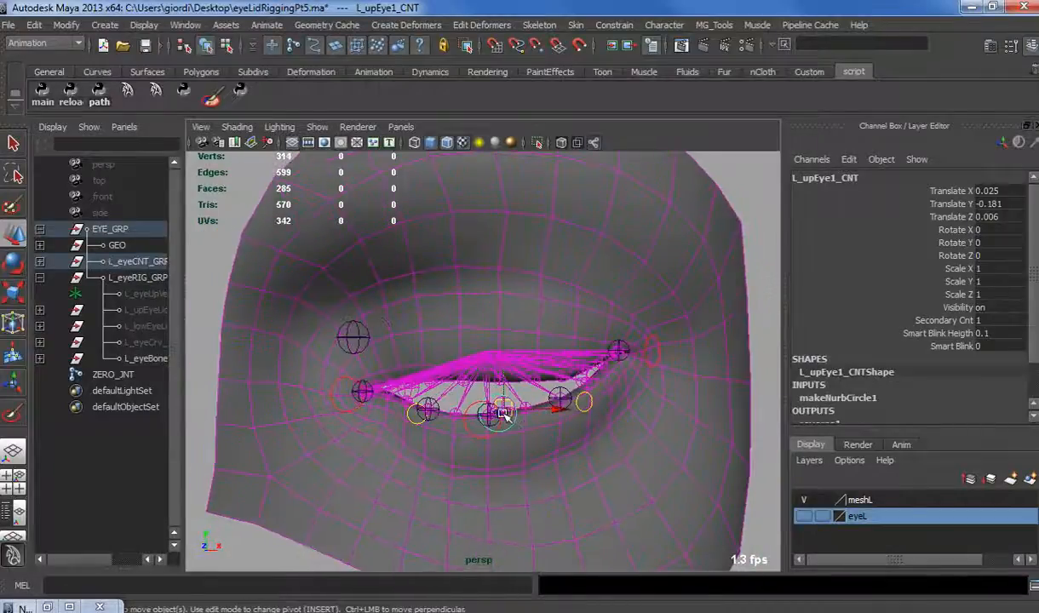
left_click(314, 127)
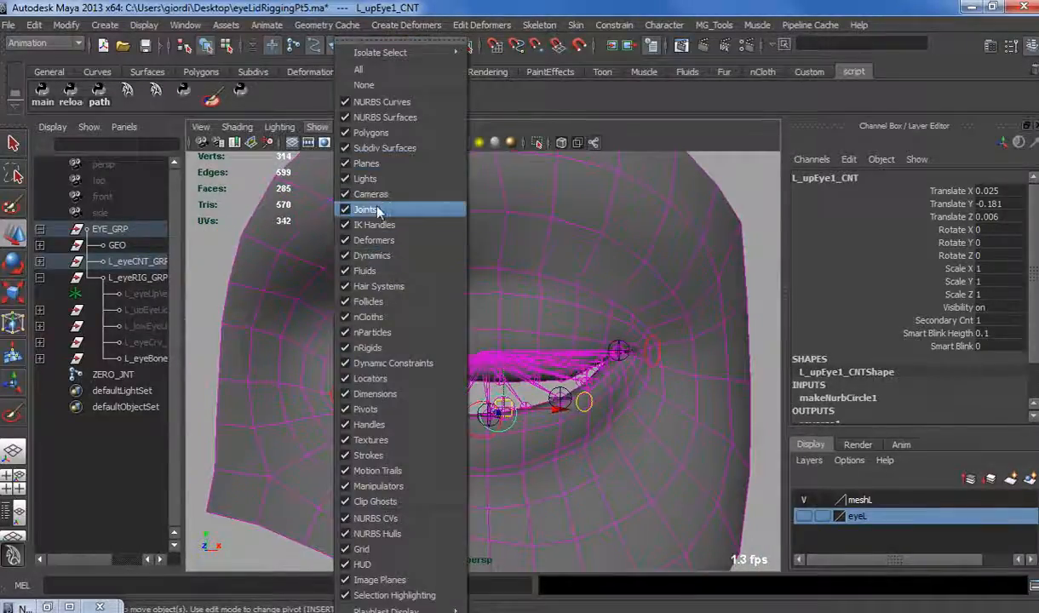
left_click(377, 211)
left_click_drag(503, 407, 453, 242)
Show the eyeL layer and raise L_downEye1_CNT to about Translate Y 0.293 over the eyeball.
left_click(803, 517)
left_click(492, 406)
left_click(485, 418)
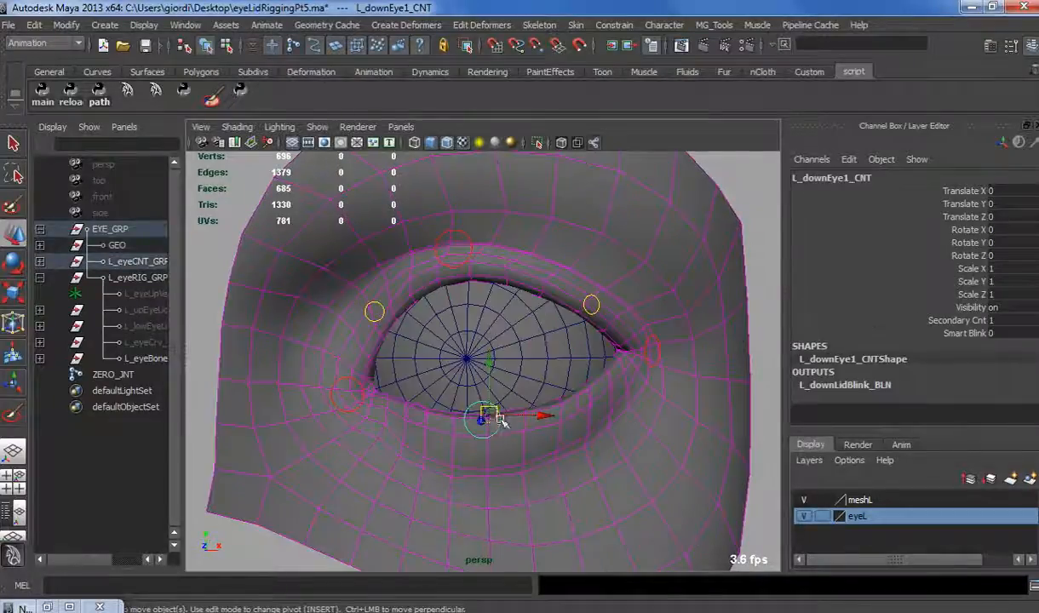
left_click_drag(485, 417, 487, 284)
Smooth the skin weights of face_MSH across the raised lower eyelid with the skin weight paint tool.
left_click(516, 359)
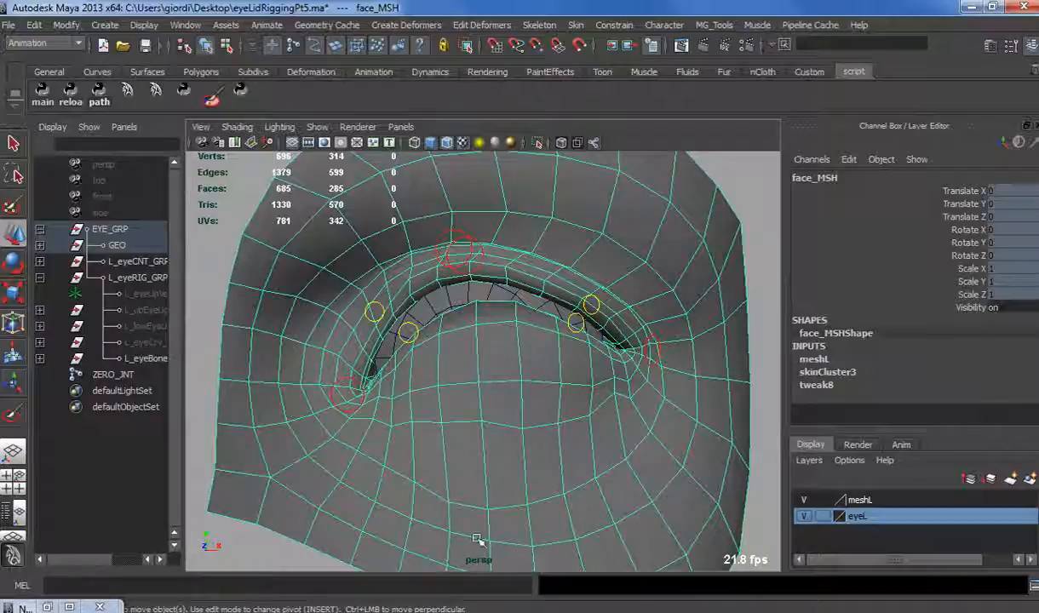
left_click(13, 415)
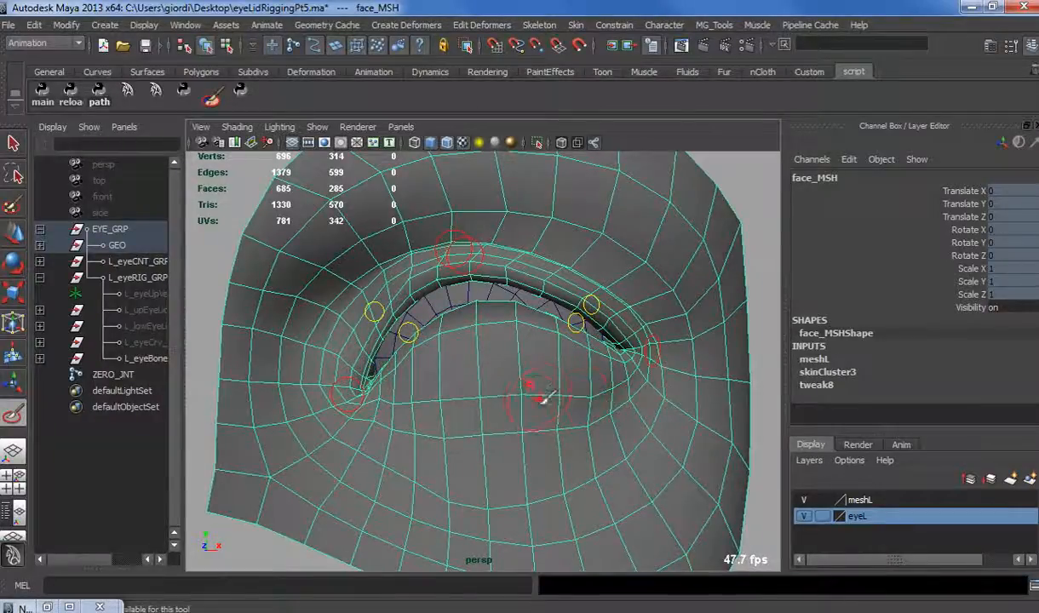
left_click_drag(547, 397, 433, 409, "alt")
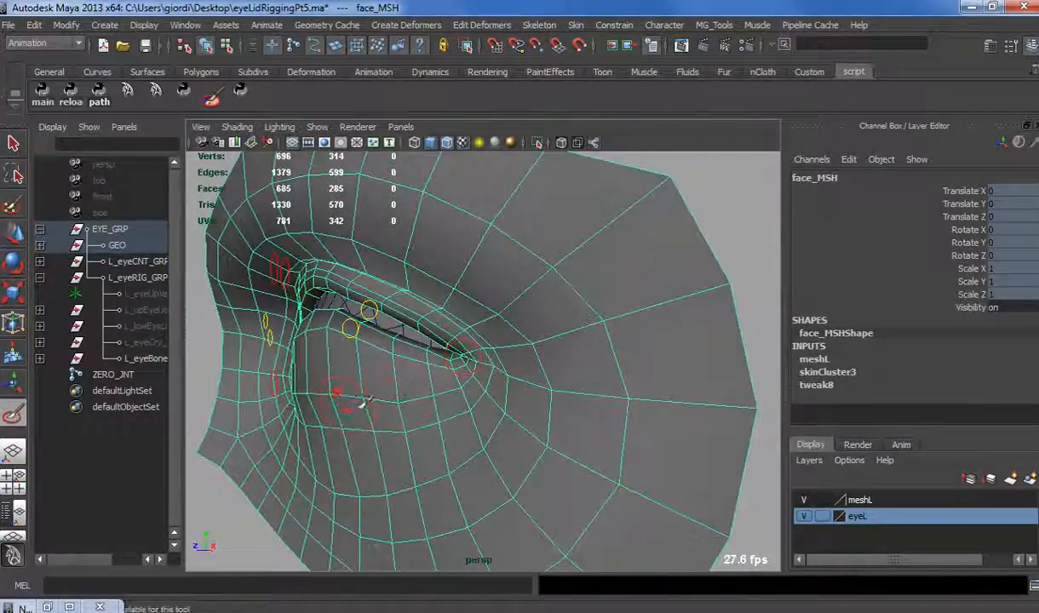
left_click_drag(362, 403, 413, 436, "alt")
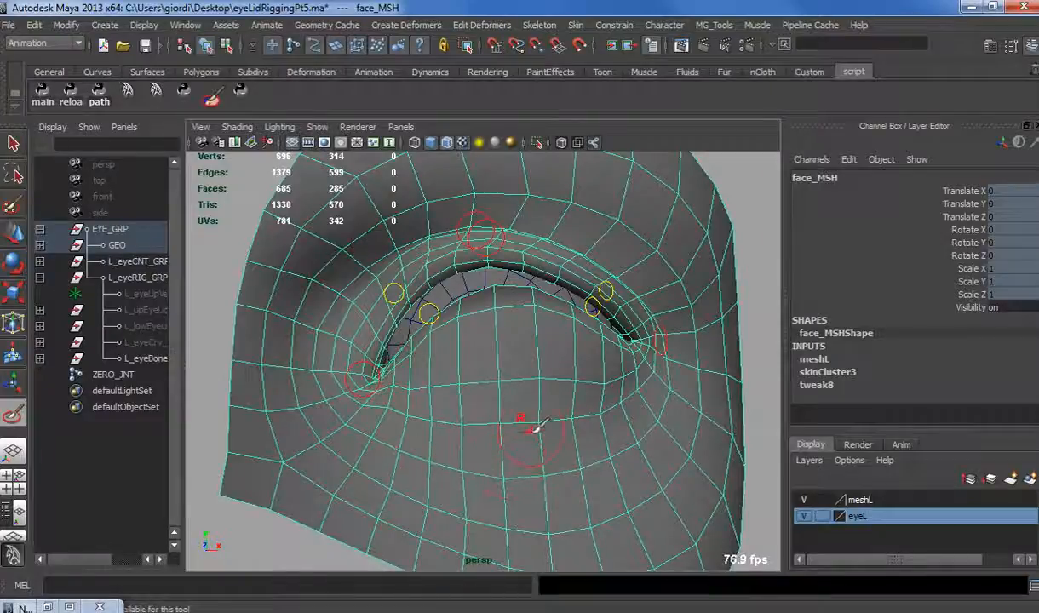
Try lowering L_upEye1_CNT to test the lid deformation, and undo the last move.
key("w")
left_click(481, 223)
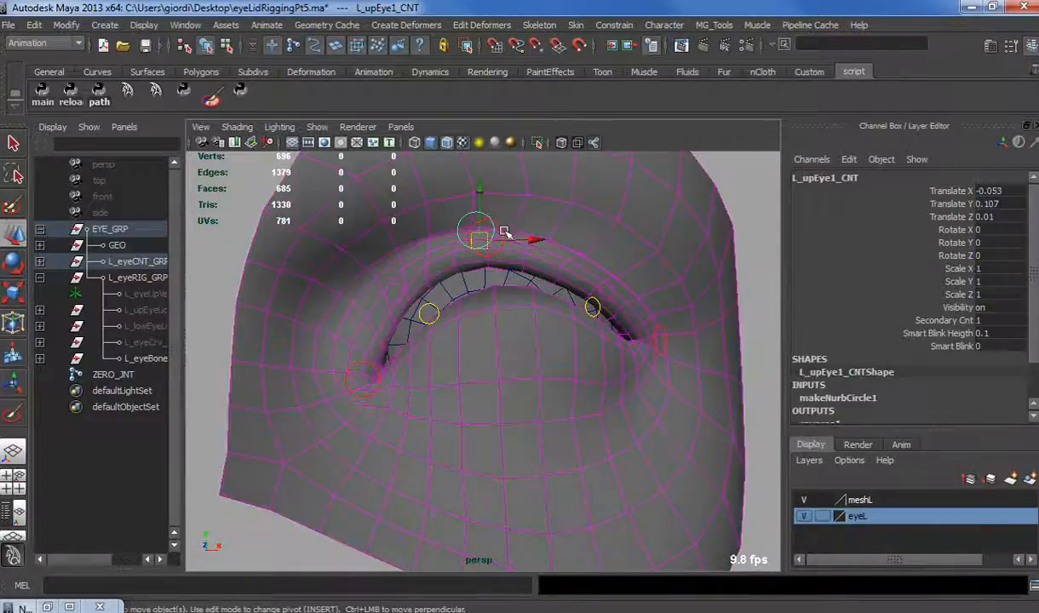
left_click_drag(477, 227, 482, 330)
left_click(490, 240)
key("ctrl+z")
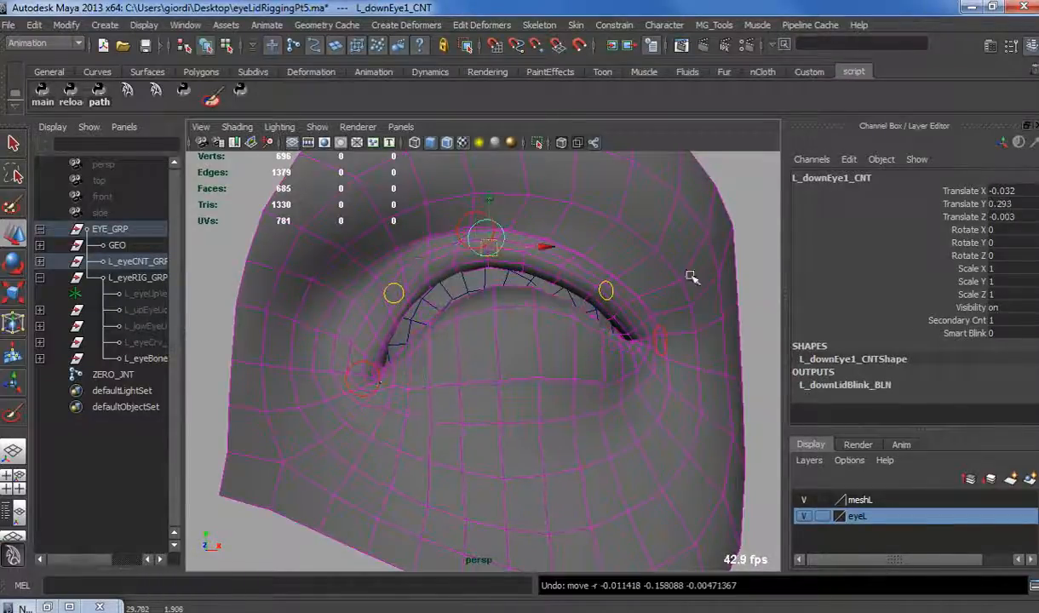
Reset Translate X, Y and Z of L_downEye1_CNT to 0.
left_click_drag(991, 196, 1009, 218)
type("0")
key("Return")
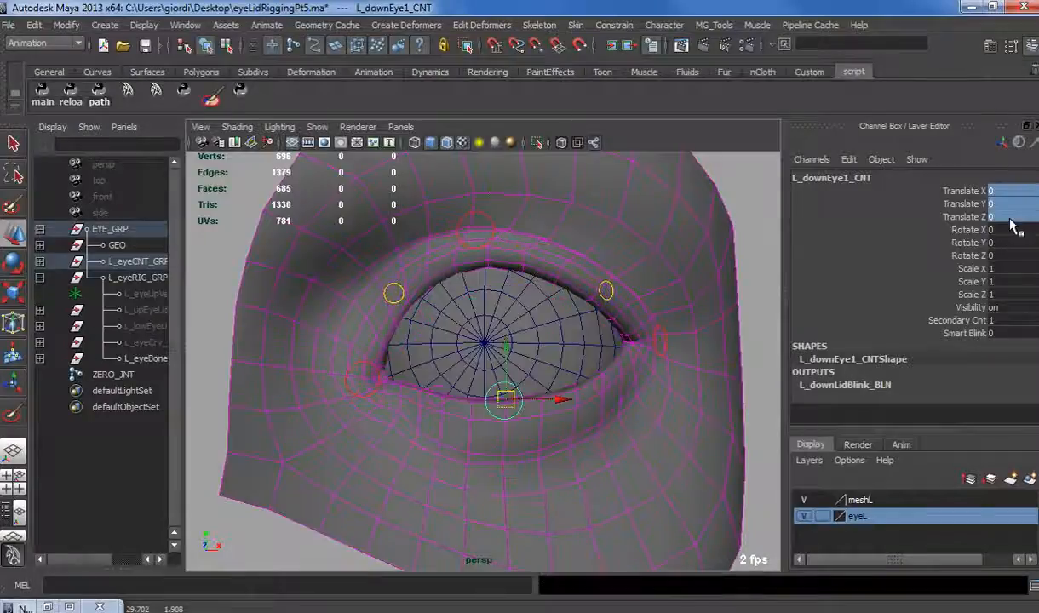
Try moving L_eyeCorner1_CNT to test the eye corner deformation, and undo the move.
left_click(372, 366)
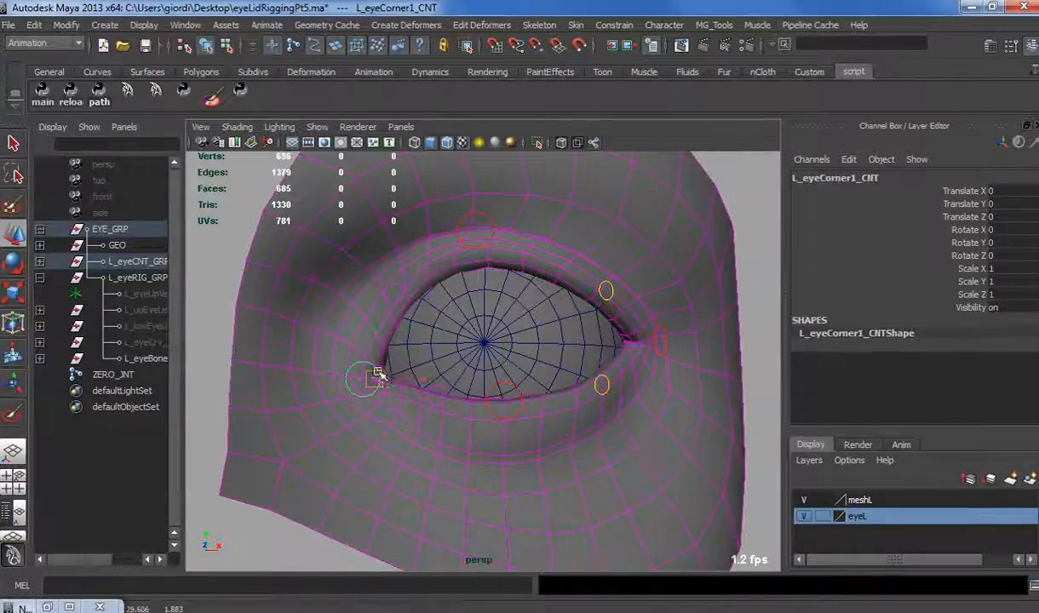
left_click_drag(371, 371, 375, 415)
key("ctrl+z")
key("ctrl+z")
key("ctrl+z")
key("ctrl+z")
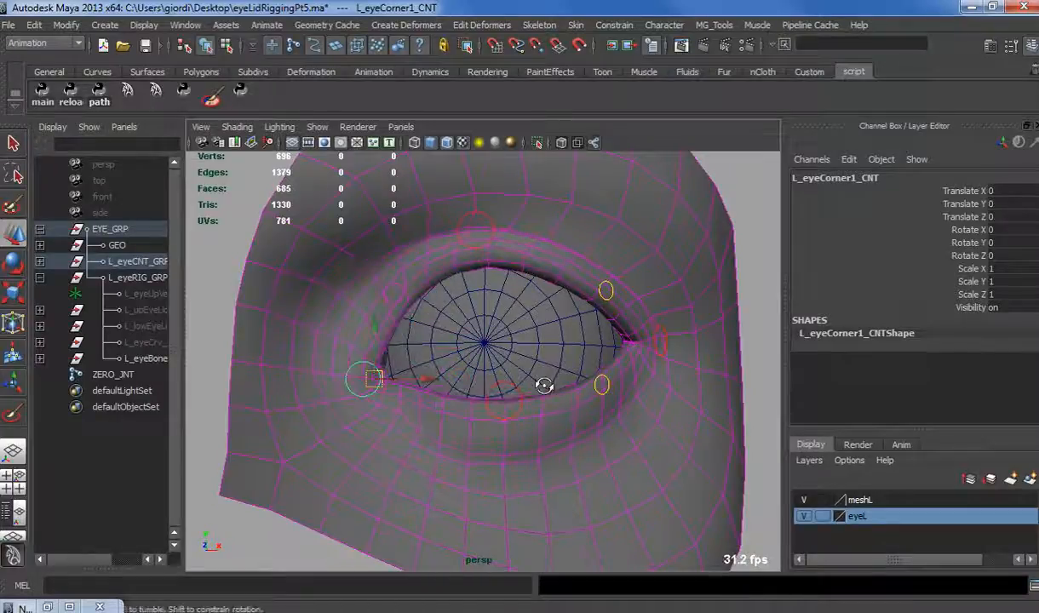
Lower L_downEye1_CNT to about Translate Y -0.151, and spread L_downEye2_CNT and L_downEye3_CNT outward to widen the lower lid.
left_click_drag(540, 378, 397, 441, "alt")
left_click(491, 401)
left_click(441, 436)
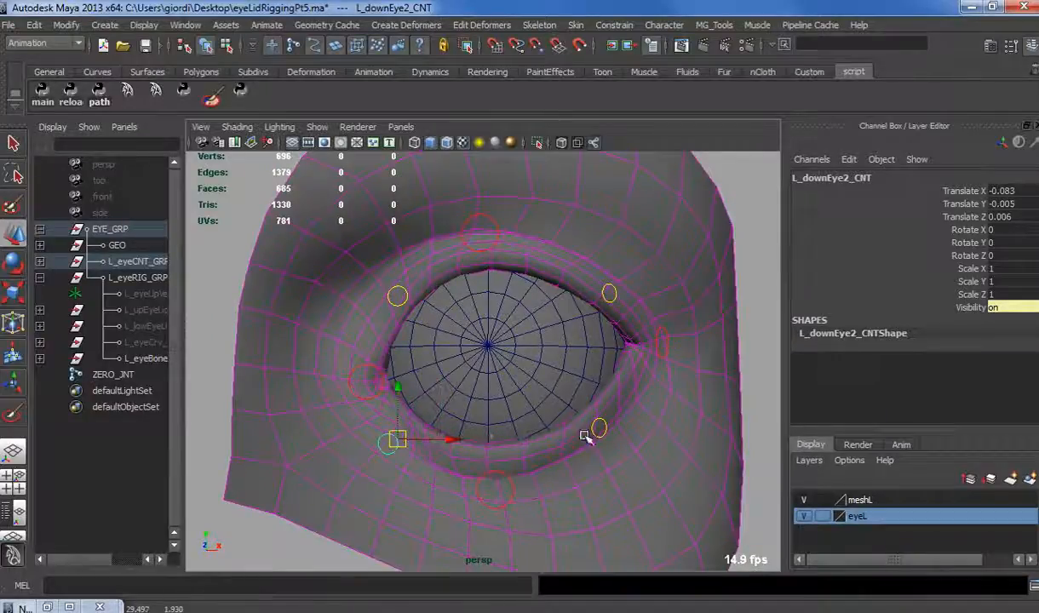
left_click(598, 429)
left_click_drag(570, 425, 600, 428)
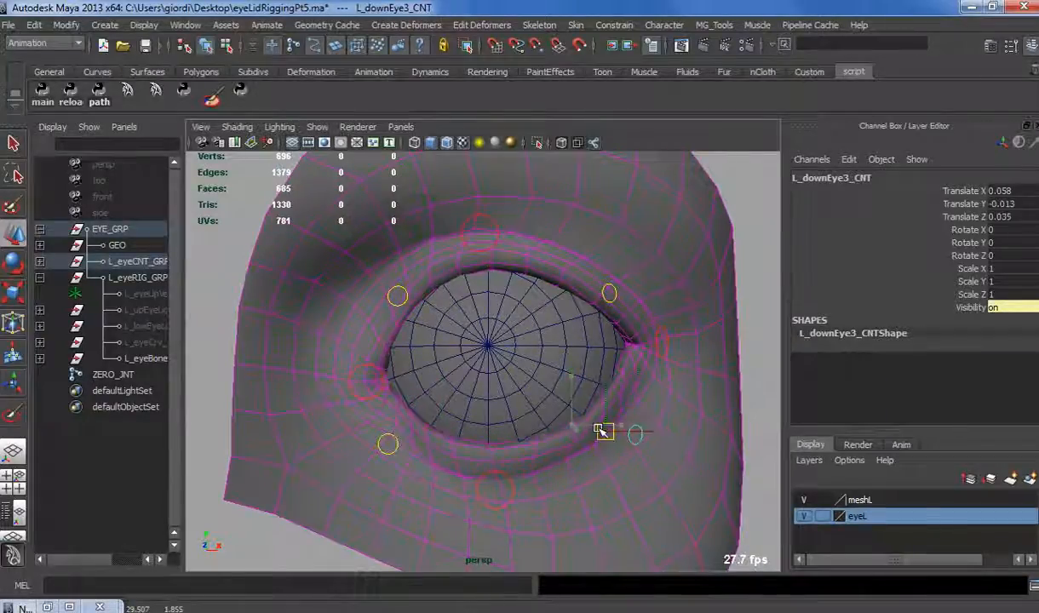
Raise L_upEye3_CNT and move L_upEye2_CNT outward to about Translate X -0.066, Y 0.05 to widen the upper lid.
left_click(608, 300)
left_click(609, 299)
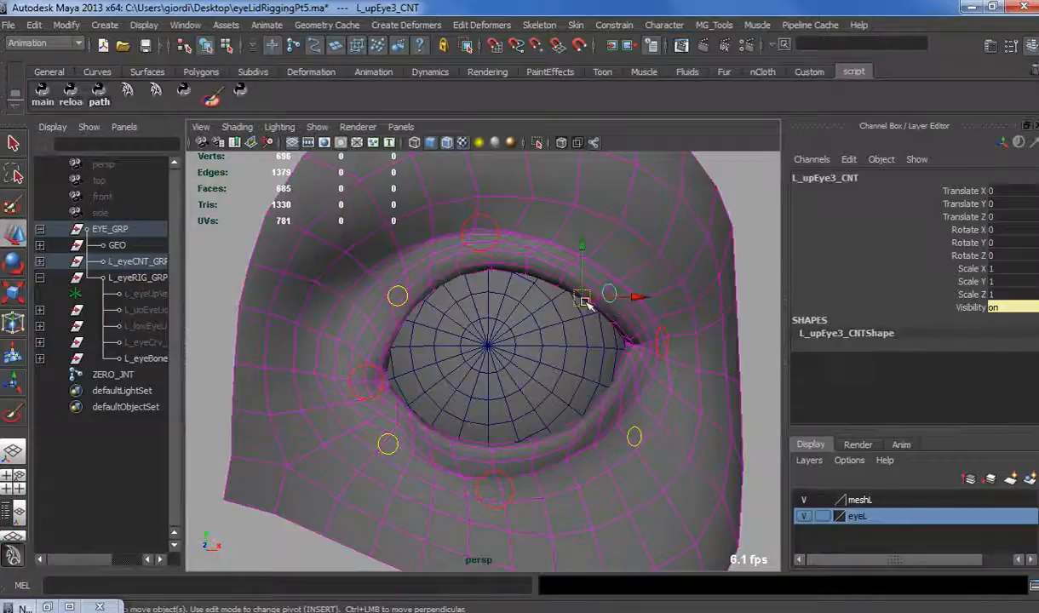
left_click_drag(585, 302, 589, 263)
left_click(401, 305)
left_click_drag(415, 306, 376, 279)
left_click_drag(417, 347, 533, 400, "alt")
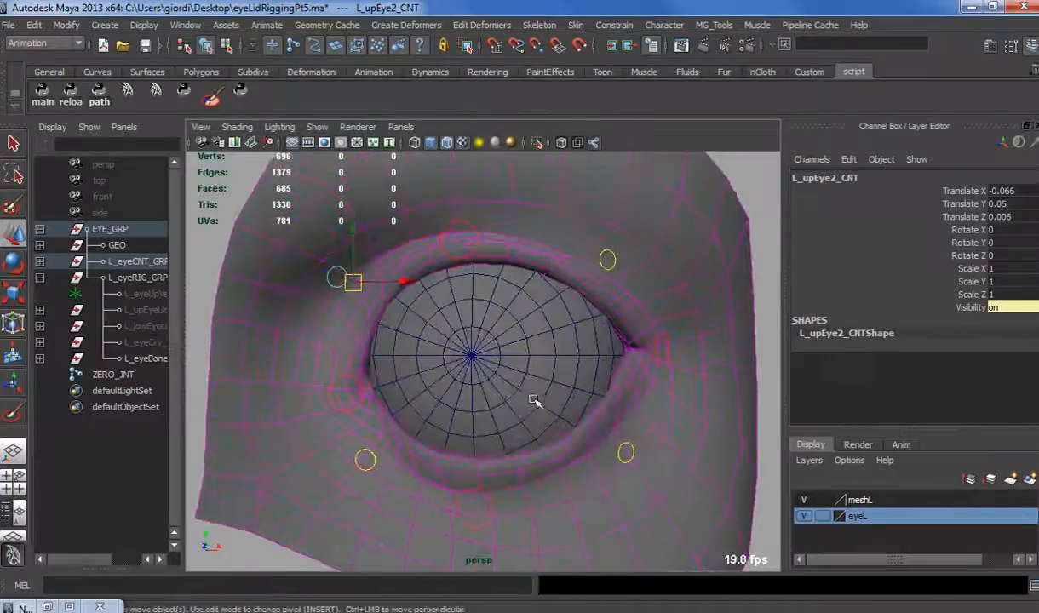
Select L_upEye1_CNT and L_downEye1_CNT together, set their Smart Blink to 1 and inspect the closed lids.
left_click(474, 261)
left_click(466, 229)
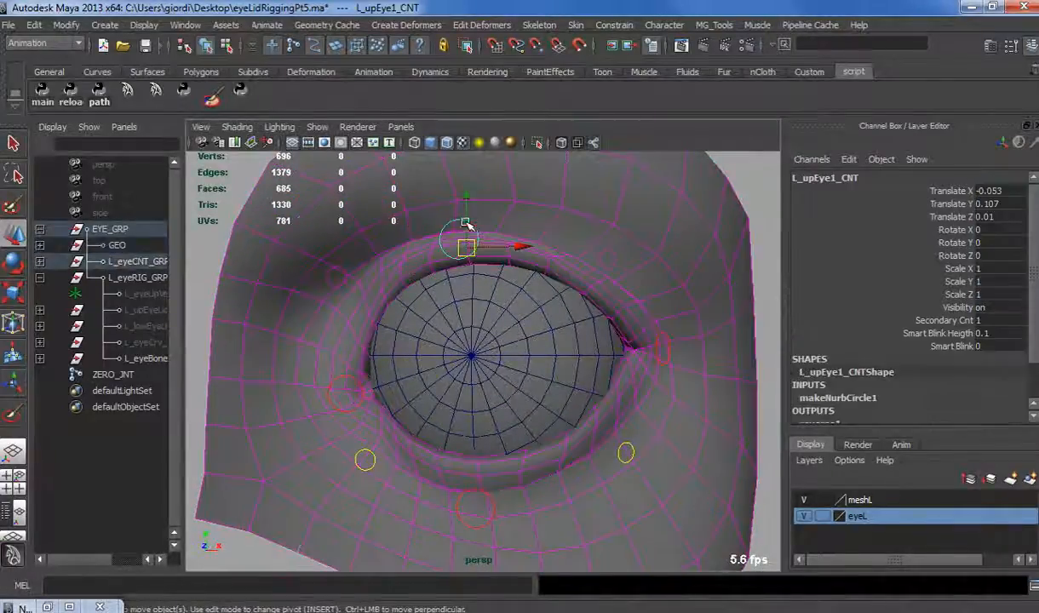
left_click(466, 498, "shift")
left_click(477, 499, "shift")
key("ctrl+z")
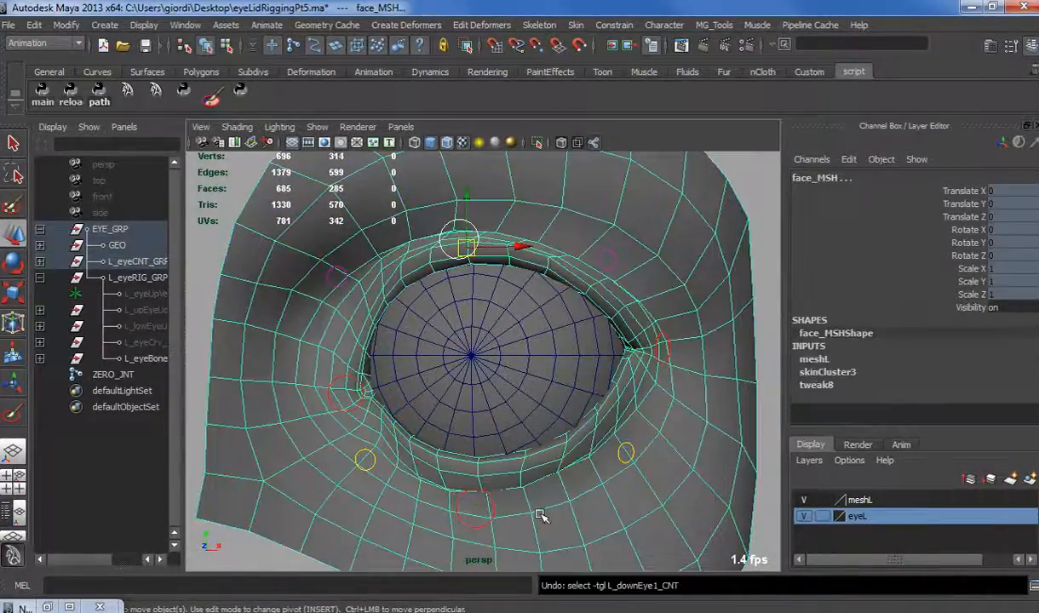
key("ctrl+z")
left_click(492, 502)
left_click(956, 333)
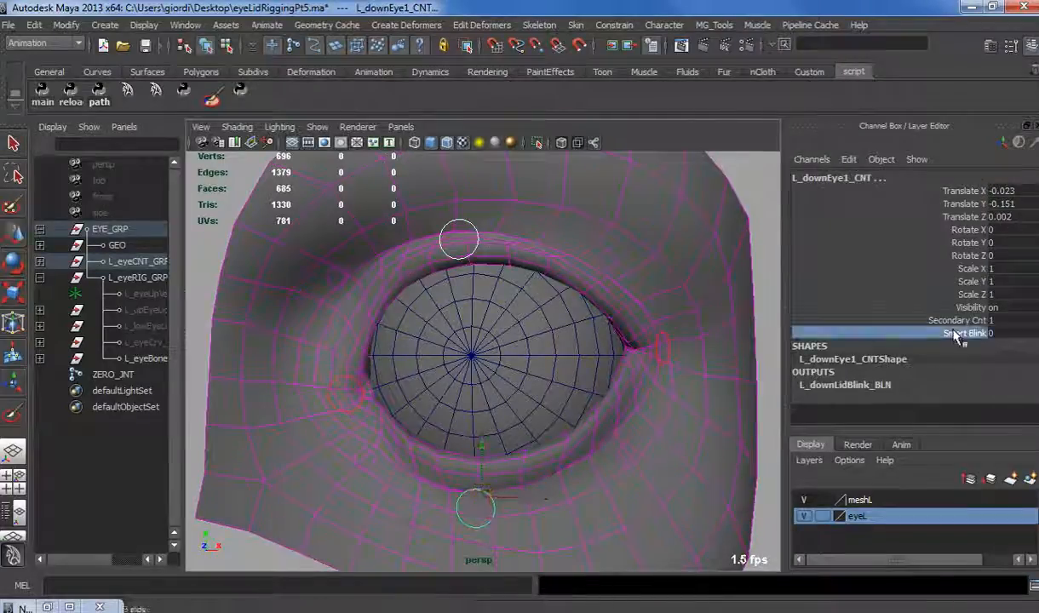
middle_click_drag(552, 341, 548, 379)
mouse_move(548, 378)
left_mouse_down("alt")
mouse_move(552, 367)
mouse_move(456, 371)
mouse_move(531, 377)
mouse_move(554, 392)
mouse_move(558, 379)
left_mouse_up("alt")
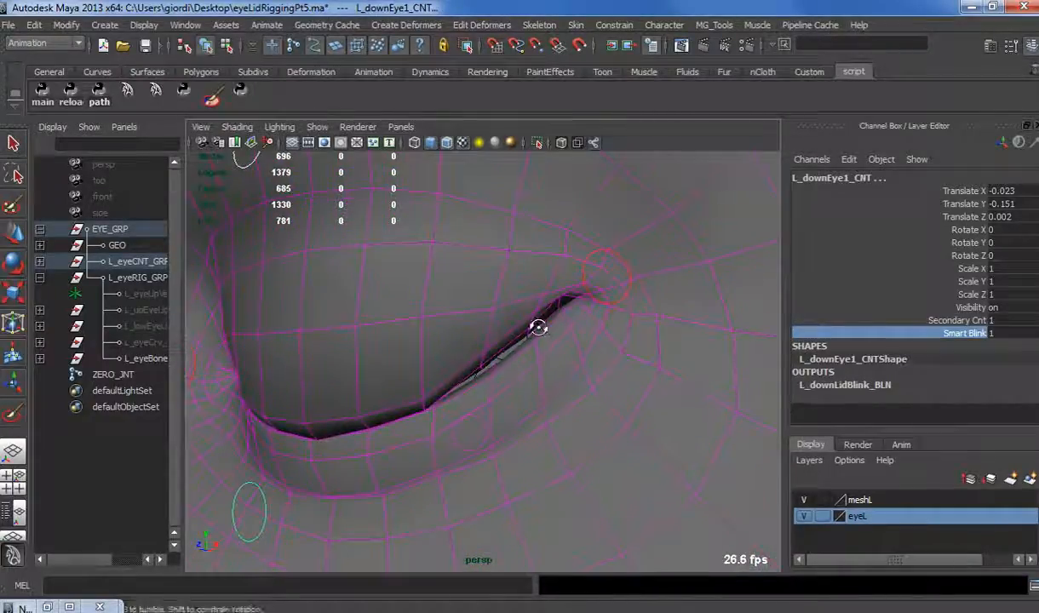
left_click_drag(541, 327, 571, 415, "alt")
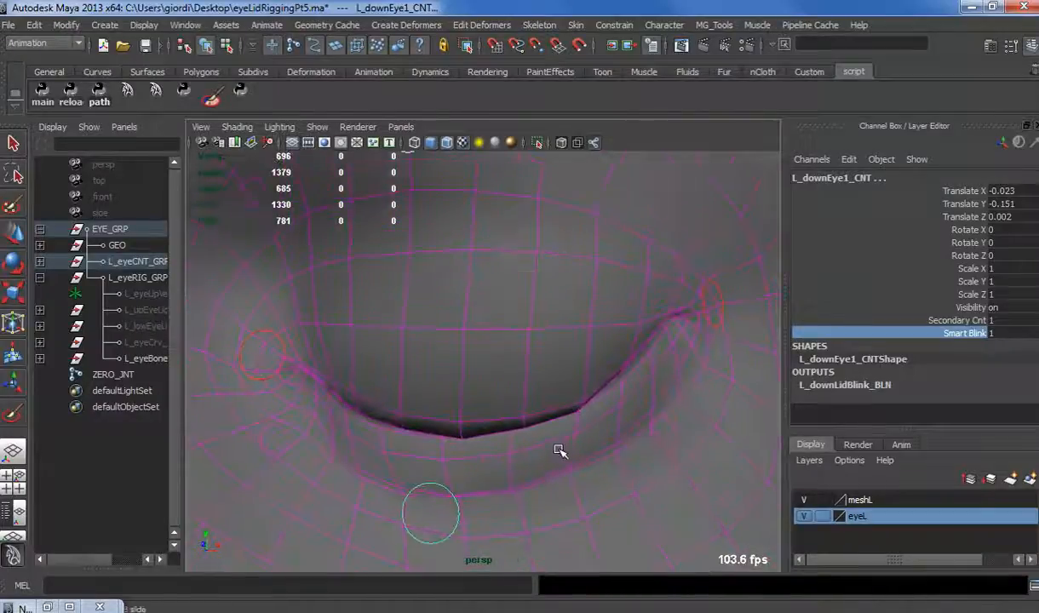
mouse_move(526, 460)
middle_mouse_down()
mouse_move(503, 449)
mouse_move(533, 453)
middle_mouse_up()
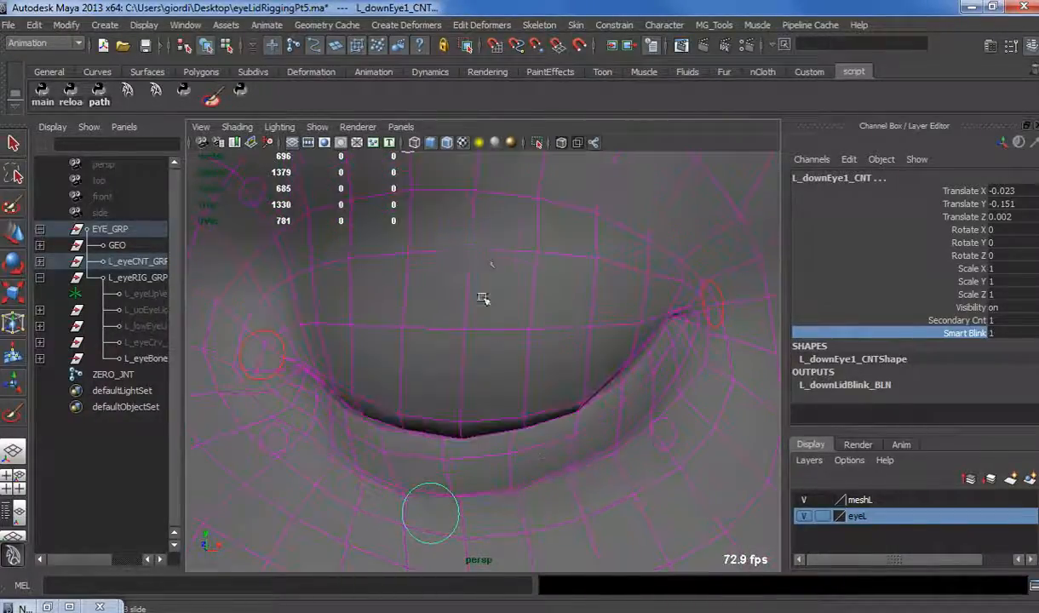
Set L_upEye1_CNT's Smart Blink Heigth to 0.7 to raise the line where the lids meet.
left_click_drag(483, 298, 474, 234, "alt")
key("w")
left_click(443, 227)
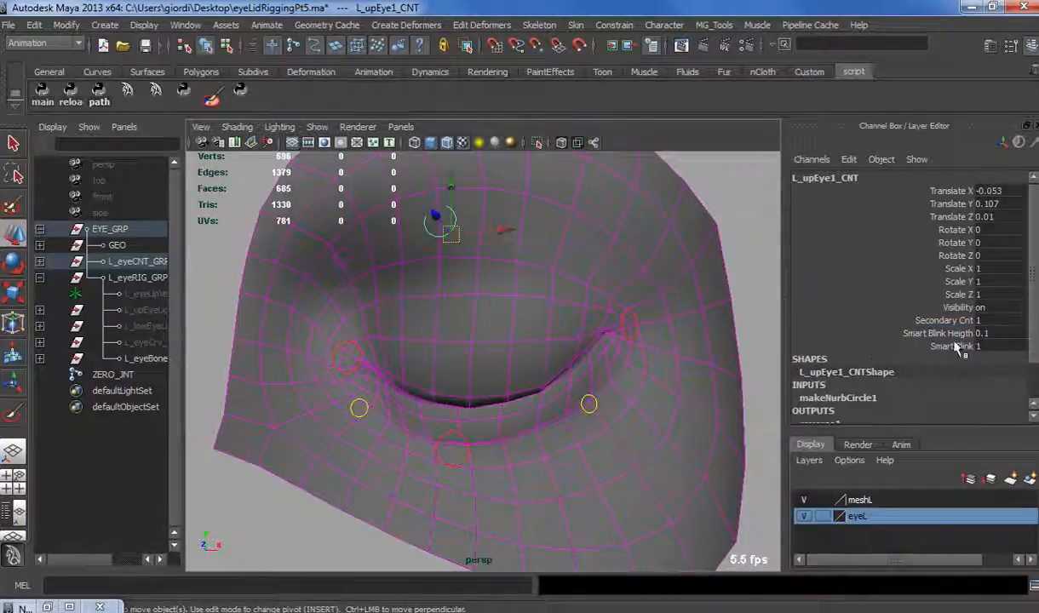
left_click(941, 333)
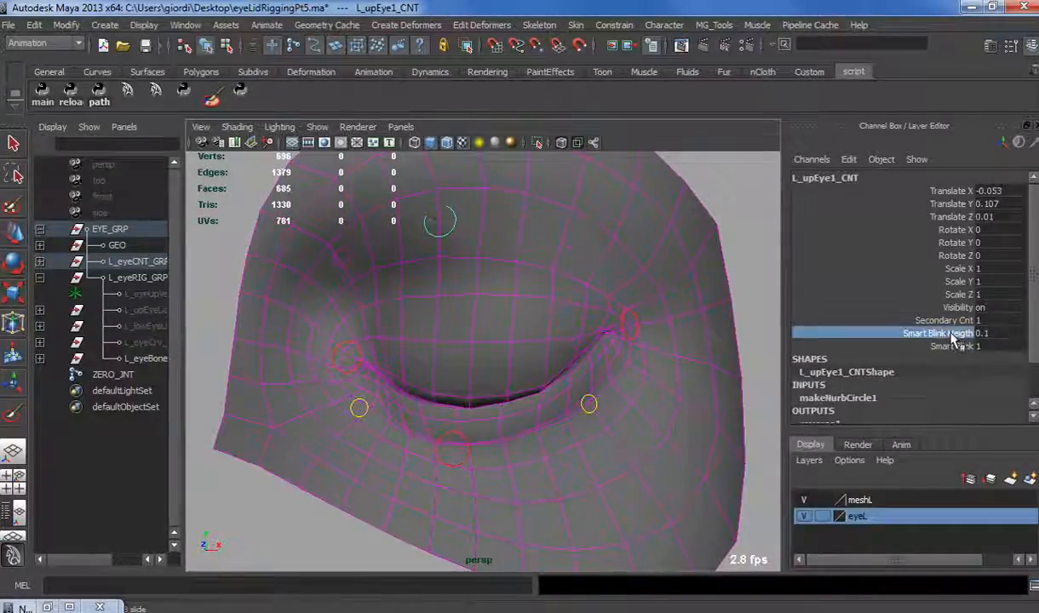
middle_click_drag(555, 398, 586, 411)
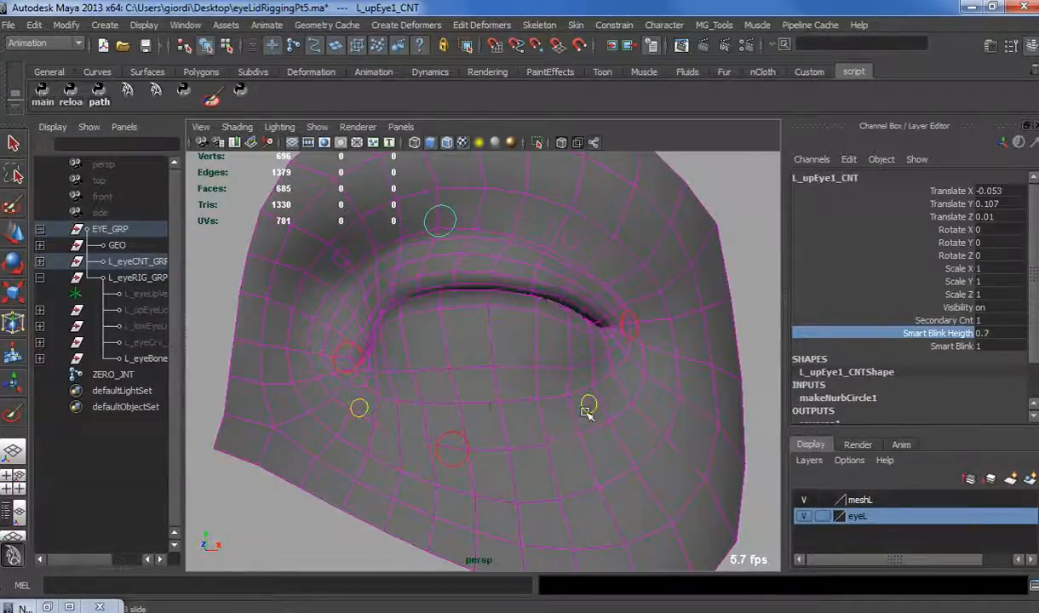
Try moving L_upEye1_CNT around with the lids blinked shut, leaving it at about Translate X 0.026, Y 0.181.
left_click_drag(587, 413, 523, 315, "alt")
left_click_drag(498, 234, 539, 228)
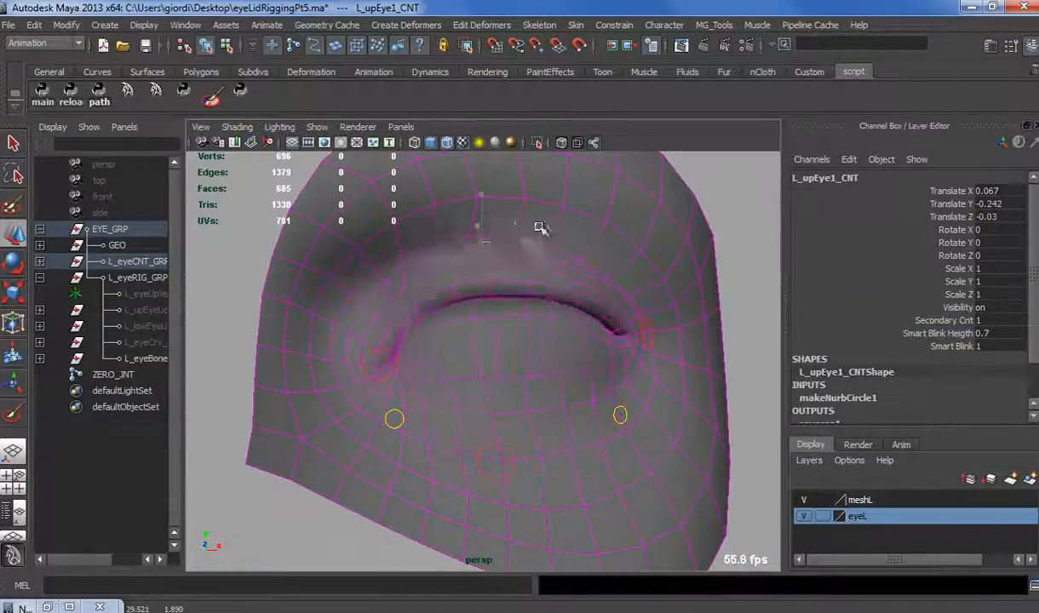
left_click_drag(409, 255, 444, 187)
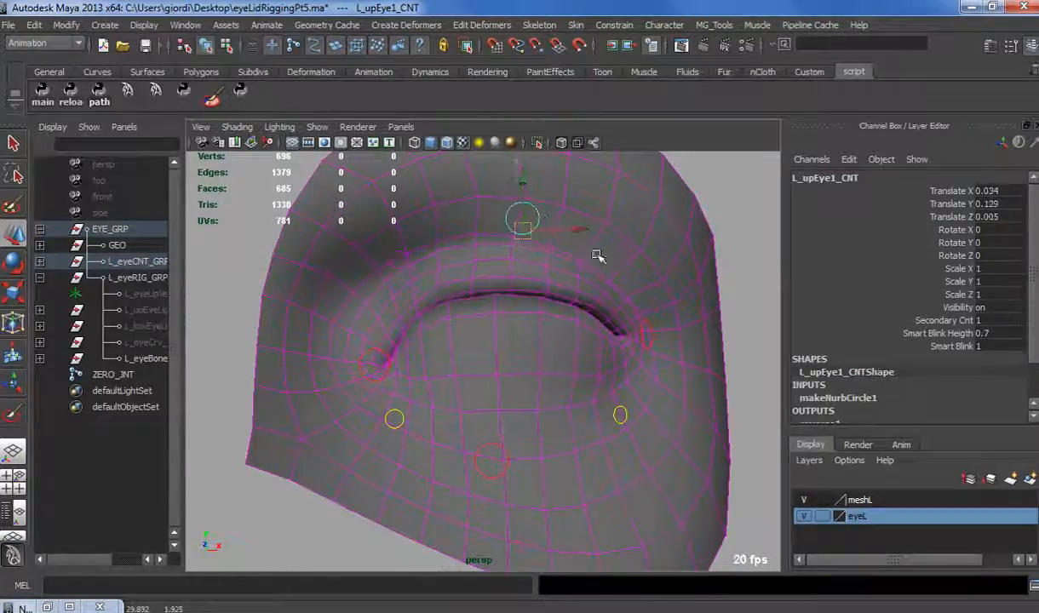
left_click_drag(526, 234, 436, 125)
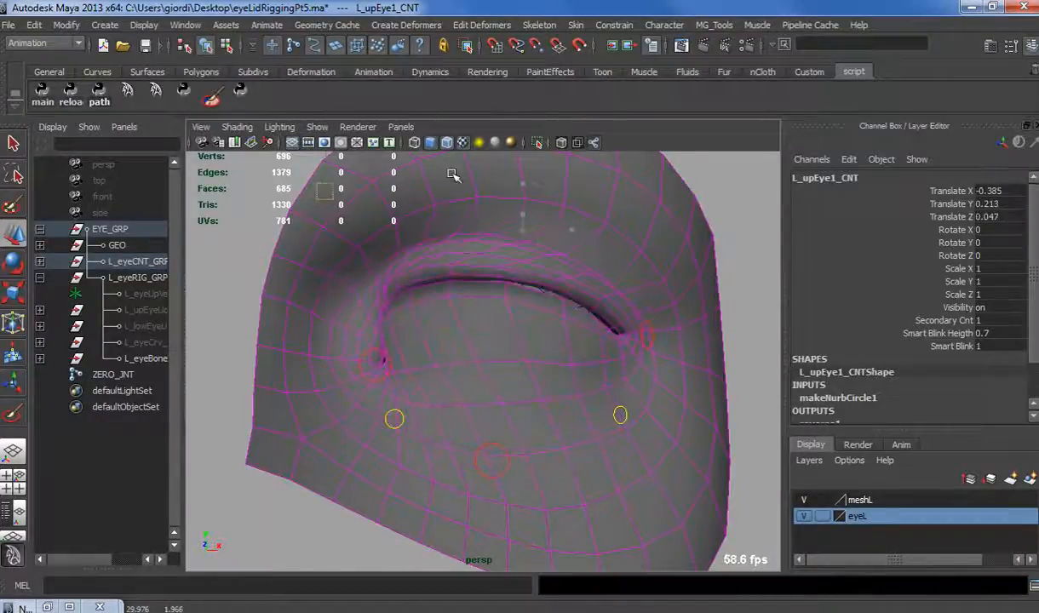
left_click_drag(452, 174, 401, 173)
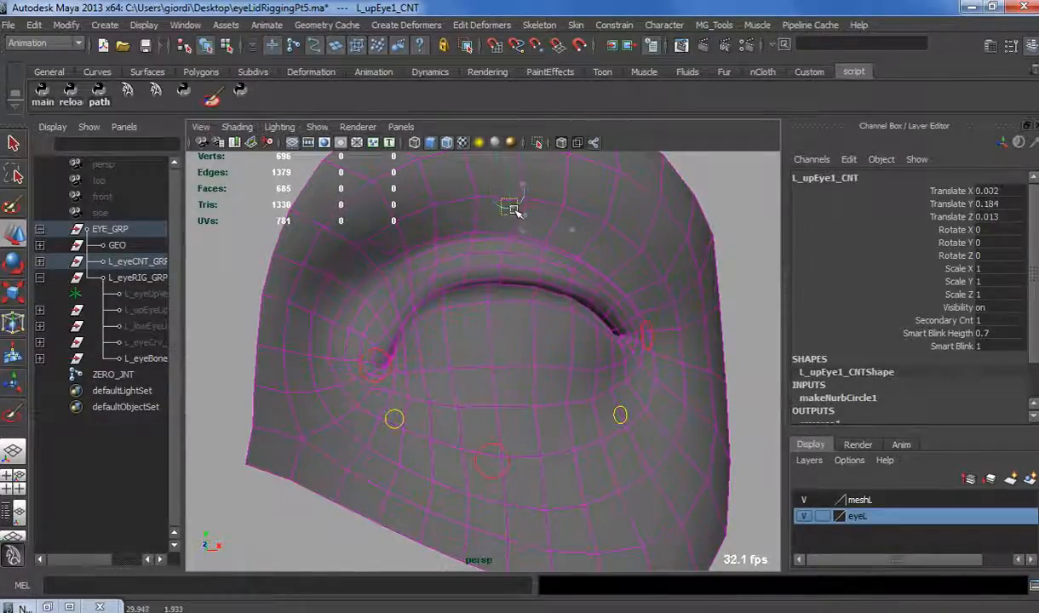
left_click_drag(521, 210, 522, 208)
Examine the seam between the closed lids from several angles, also with face_MSH selected, to check how tightly they meet.
scroll(513, 325, "up", 4)
mouse_move(511, 338)
left_mouse_down("alt")
mouse_move(425, 341)
mouse_move(527, 349)
left_mouse_up("alt")
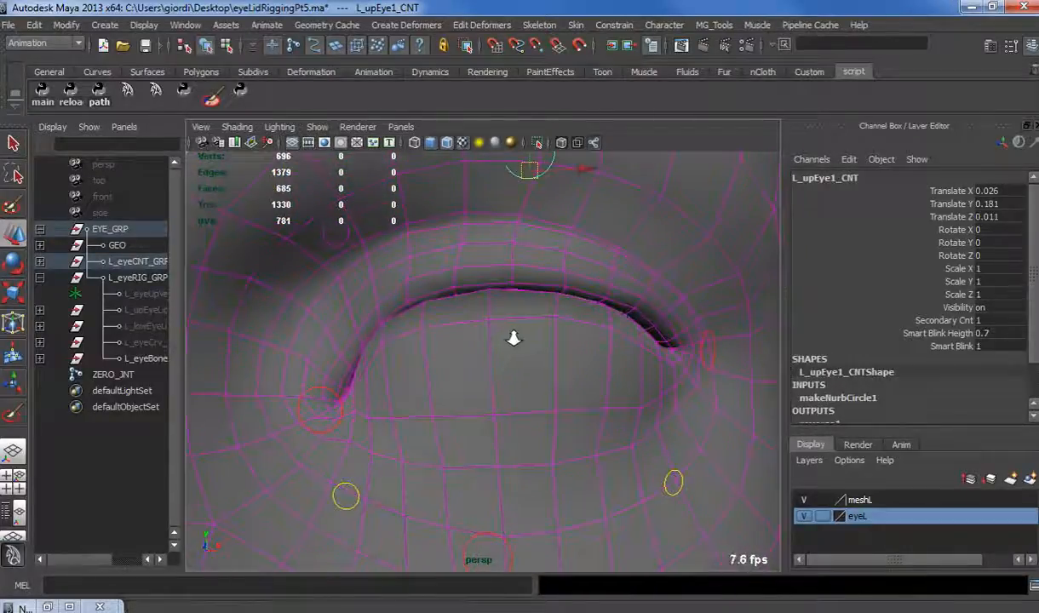
left_click_drag(516, 338, 505, 330, "alt")
middle_click_drag(467, 346, 471, 363, "alt")
right_click_drag(471, 364, 523, 381, "alt")
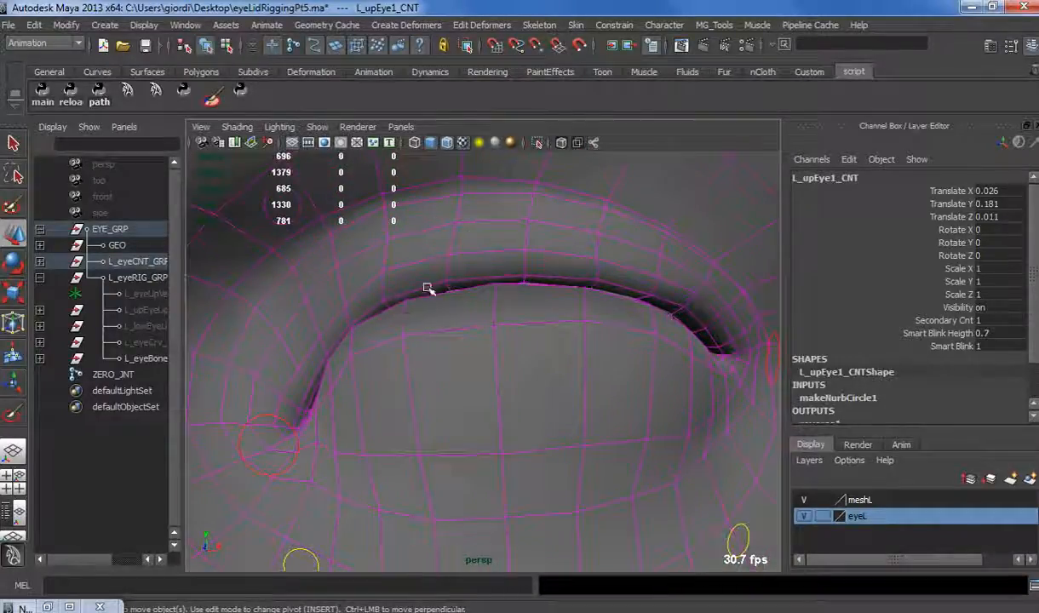
left_click_drag(429, 290, 509, 291, "alt")
left_click_drag(452, 257, 507, 359, "alt")
left_click(491, 342)
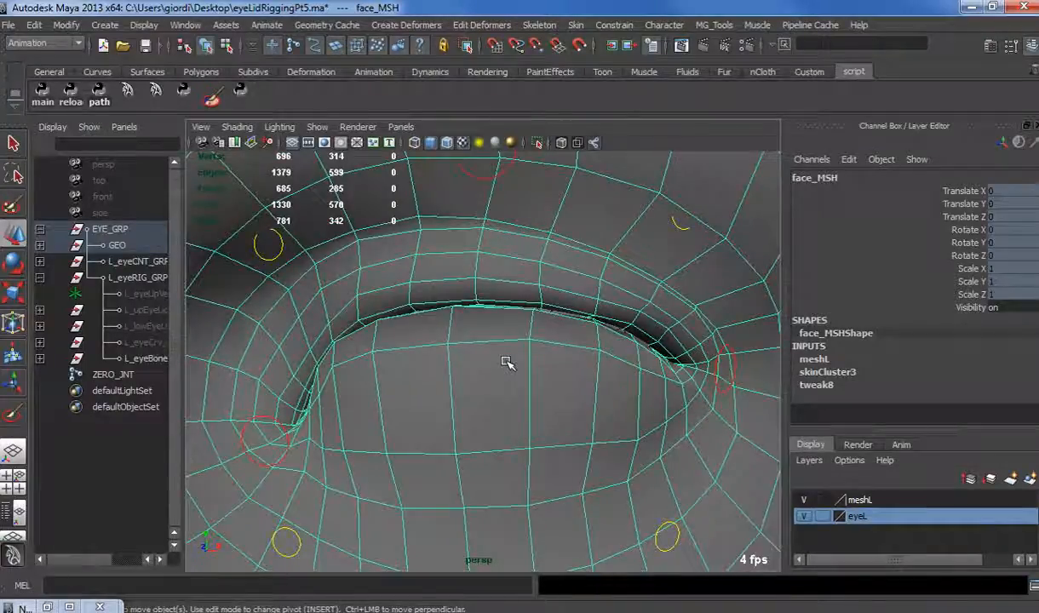
left_click_drag(490, 384, 513, 396, "alt")
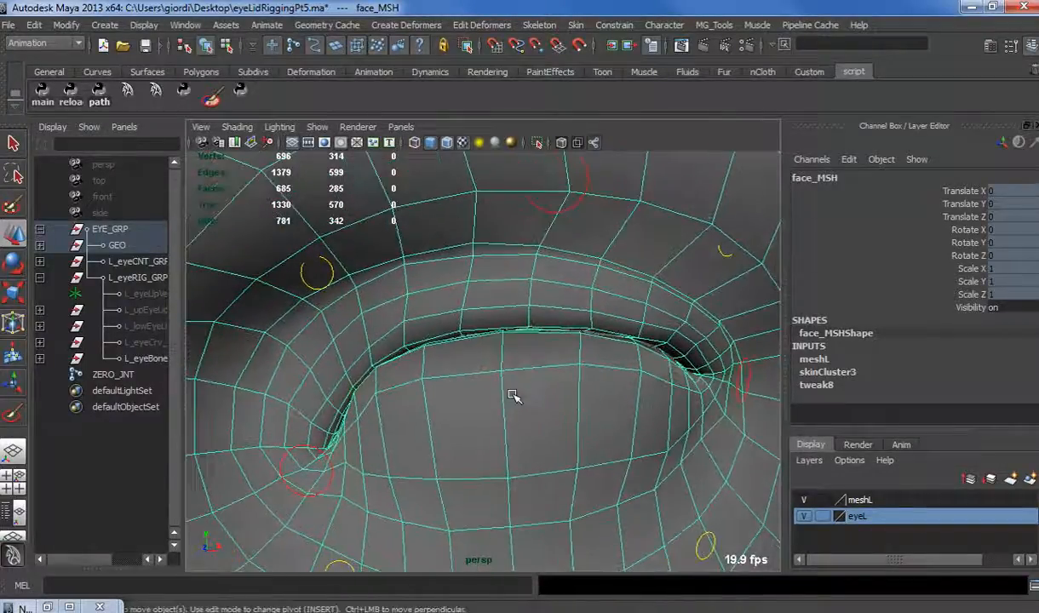
left_click_drag(483, 316, 491, 388, "alt")
left_click(454, 381)
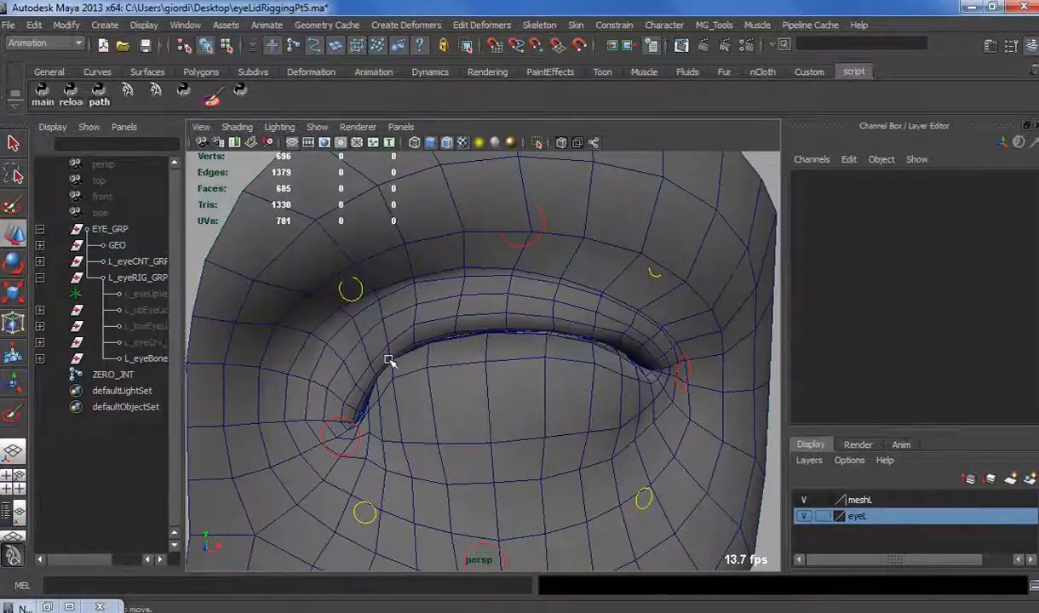
Select face_MSH and examine the closed lid edges up close, especially toward the outer eye corner, for gaps.
left_click_drag(424, 331, 554, 349, "alt")
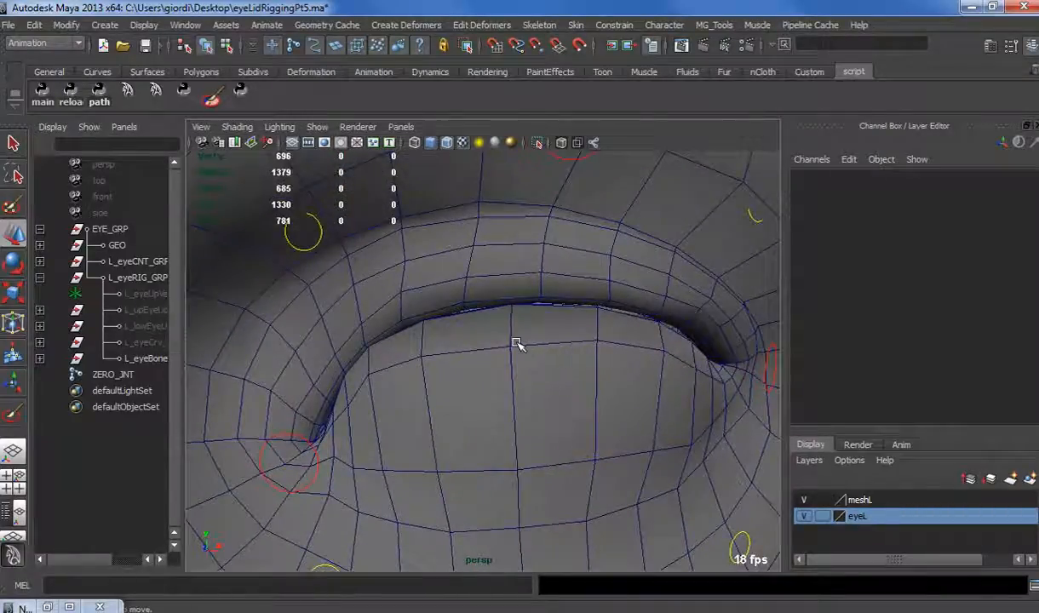
left_click(518, 343)
left_click_drag(490, 332, 529, 328, "alt")
key("w")
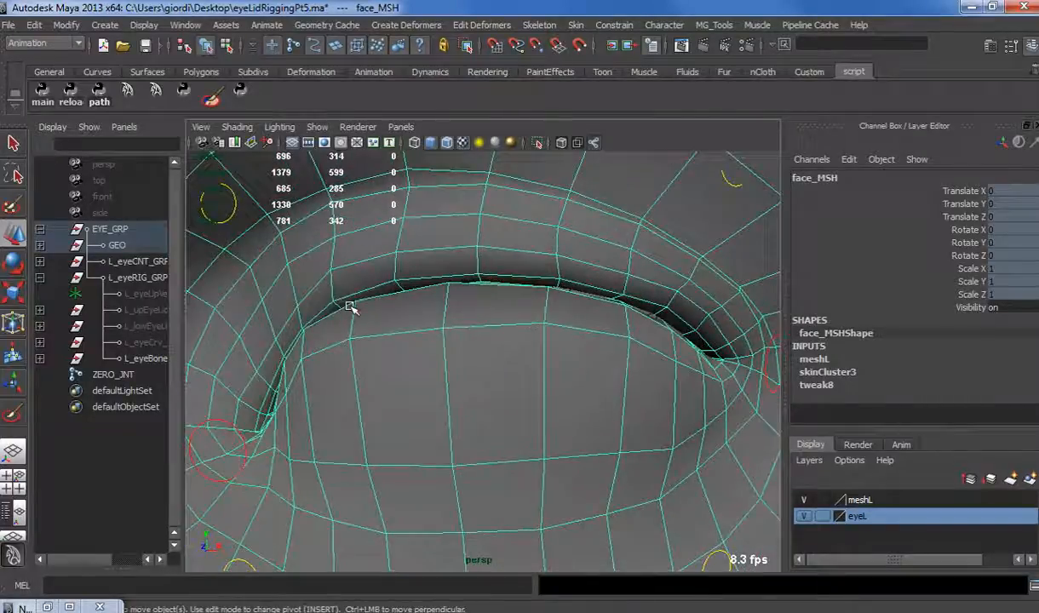
left_click_drag(349, 308, 381, 317, "alt")
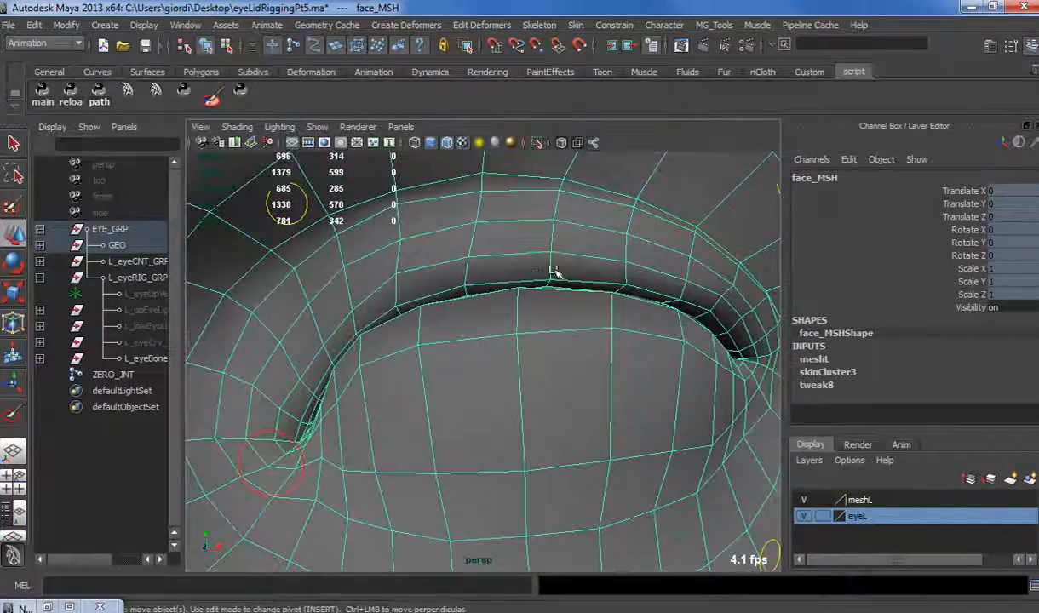
left_click_drag(554, 271, 580, 317, "alt")
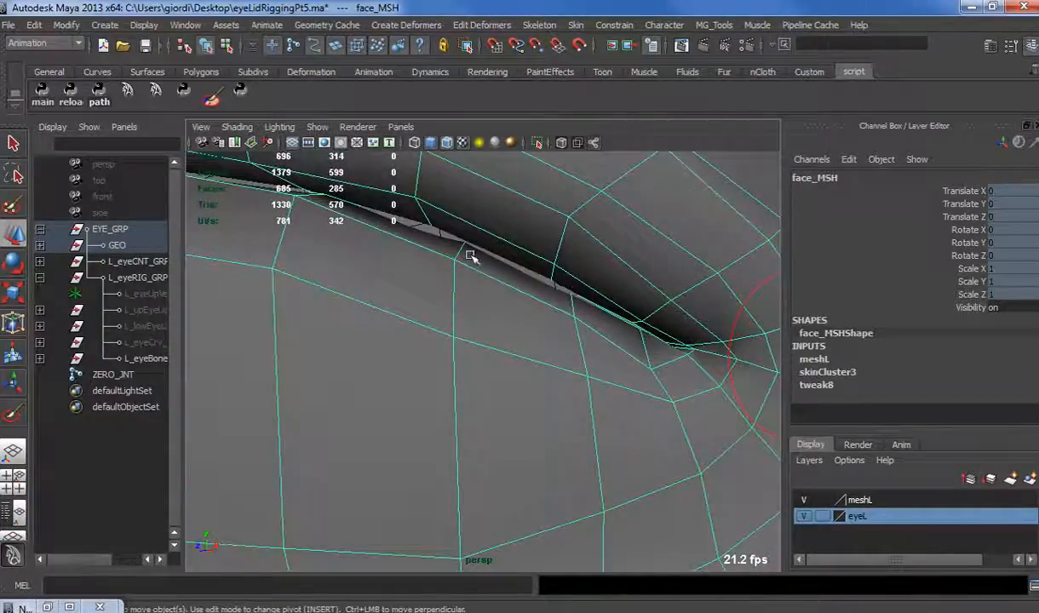
left_click_drag(457, 219, 478, 243, "alt")
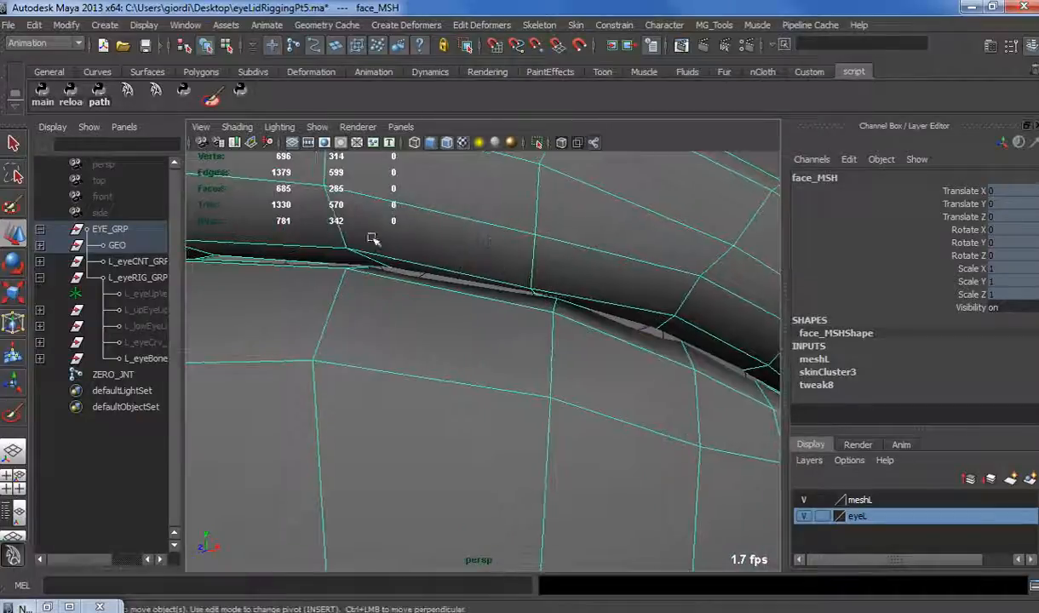
left_click_drag(405, 312, 421, 279, "alt")
Reopen the eye by setting Smart Blink to 0 on L_upEye1_CNT and then on L_downEye1_CNT.
left_click_drag(467, 175, 503, 199)
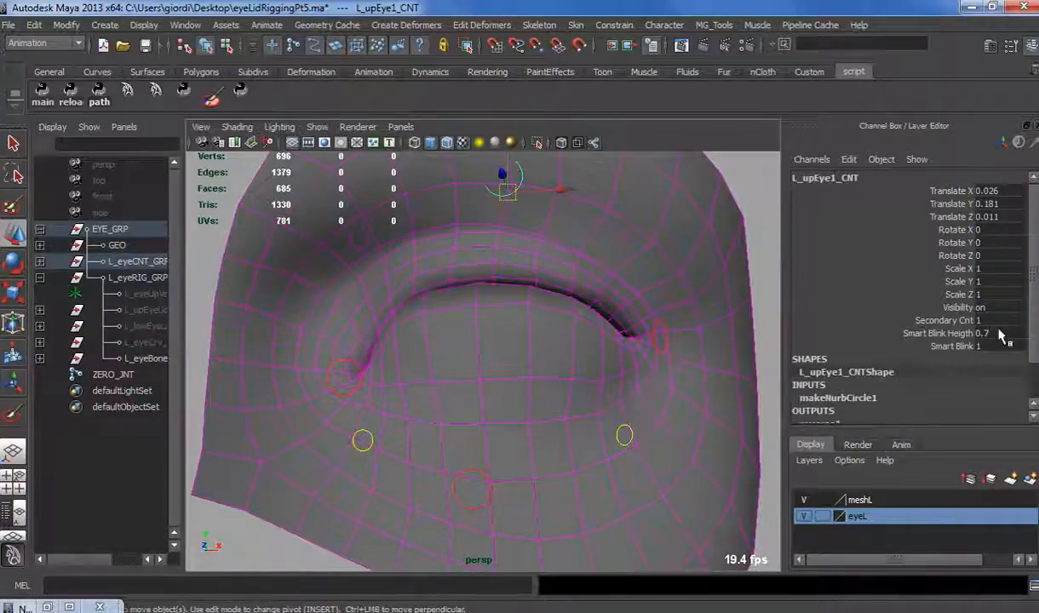
left_click(954, 346)
middle_click_drag(733, 353, 611, 341)
left_click(468, 474)
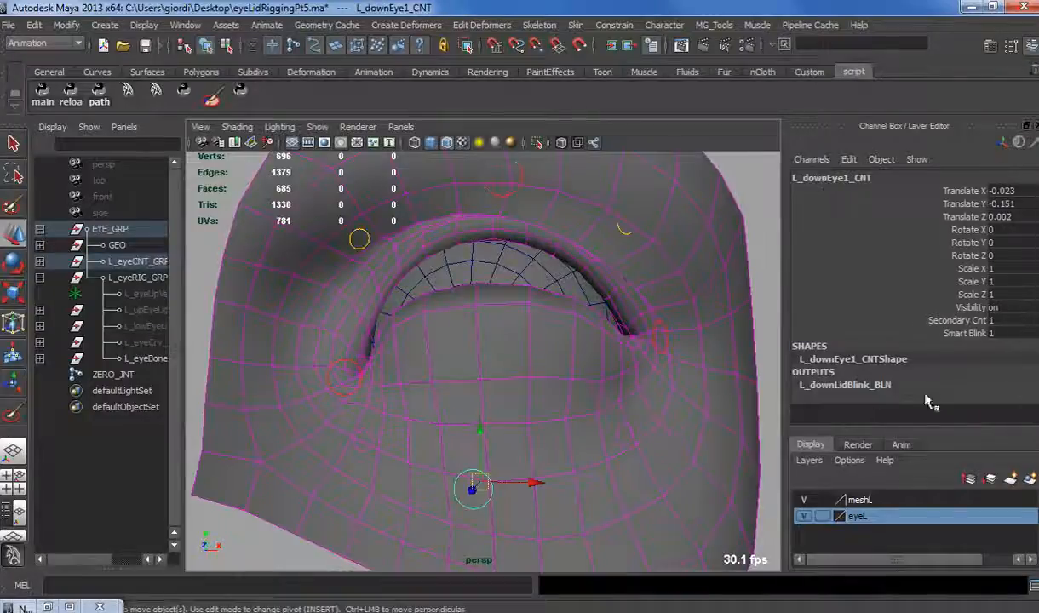
left_click(895, 333)
middle_click_drag(724, 381, 592, 380)
Select all upper lid, lower lid and eye corner controls and reset their Translate and Rotate values to 0.
left_click(511, 195)
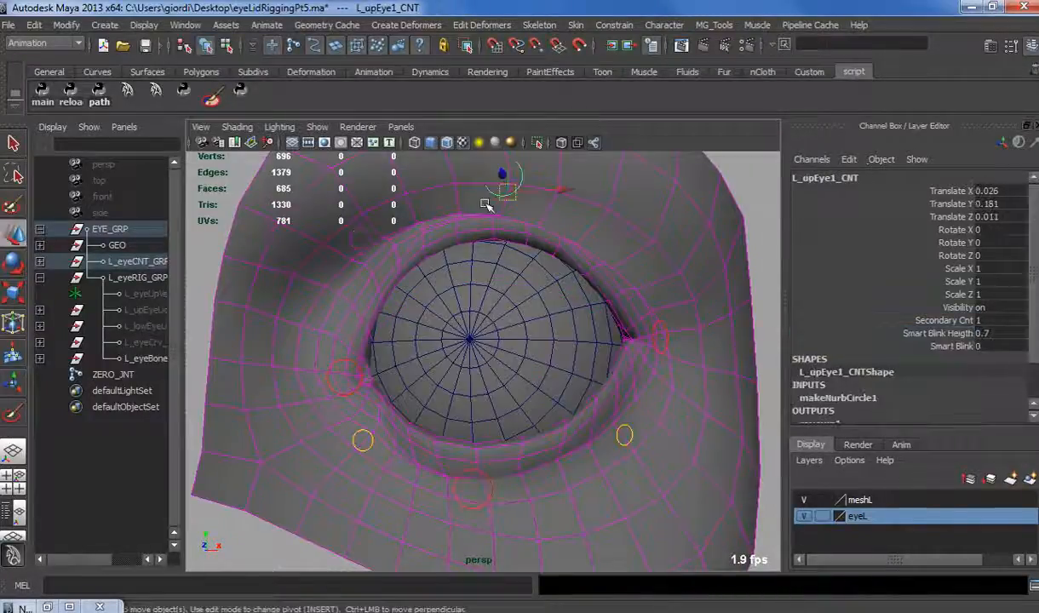
left_click(356, 241)
left_click(624, 232)
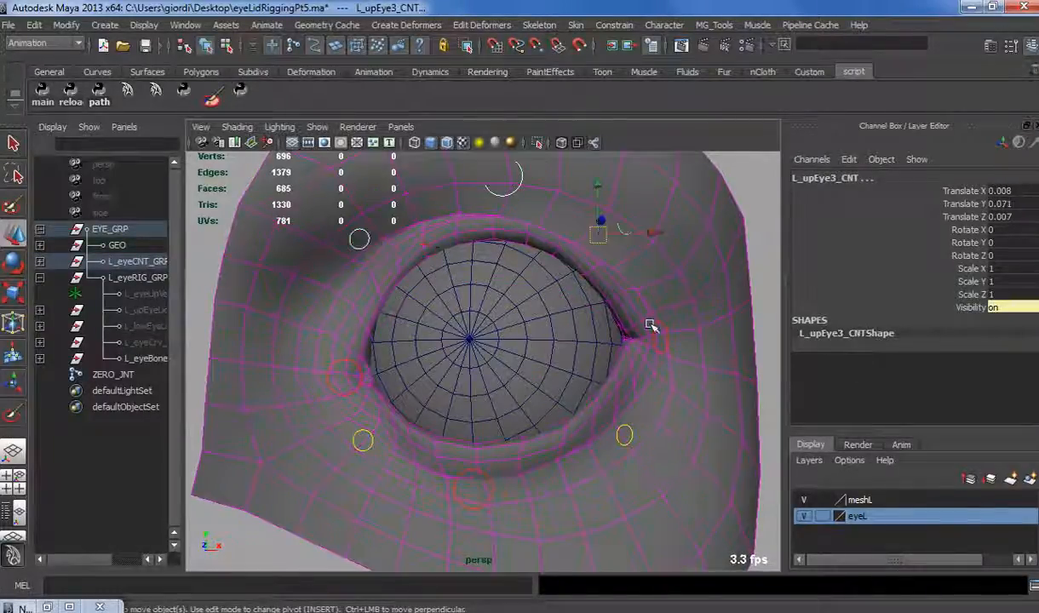
left_click(657, 338)
left_click(624, 434)
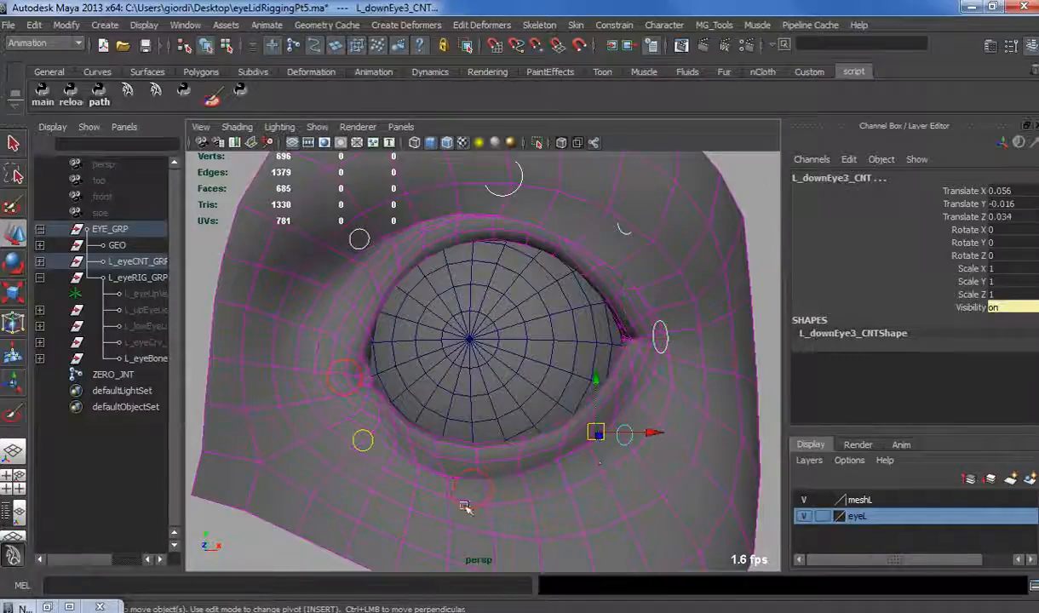
left_click(473, 490)
left_click(362, 439)
left_click(331, 388, "shift")
key("ctrl+z")
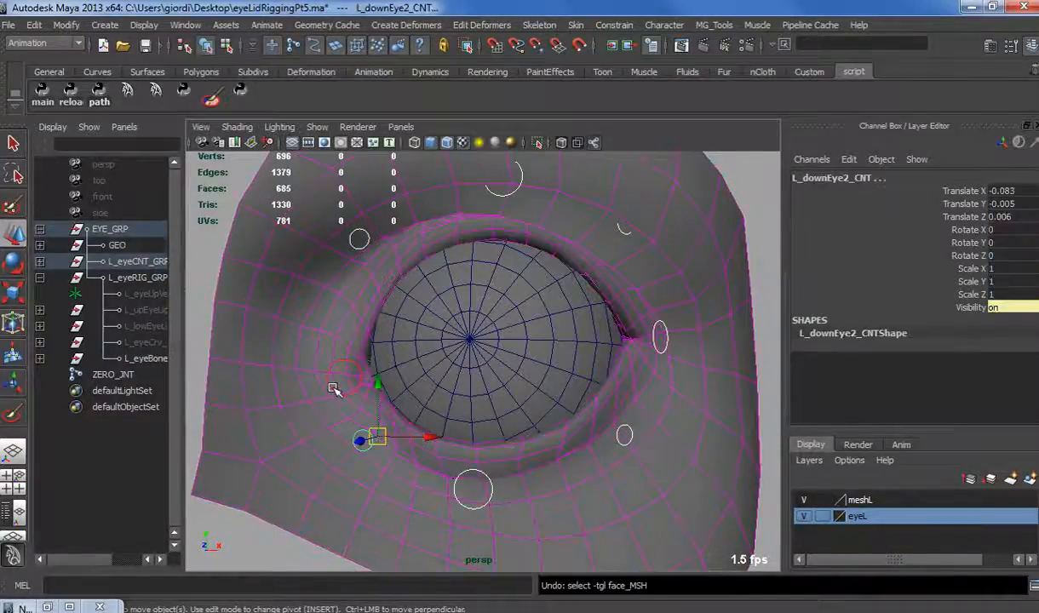
left_click(341, 379)
left_click_drag(967, 192, 1012, 255)
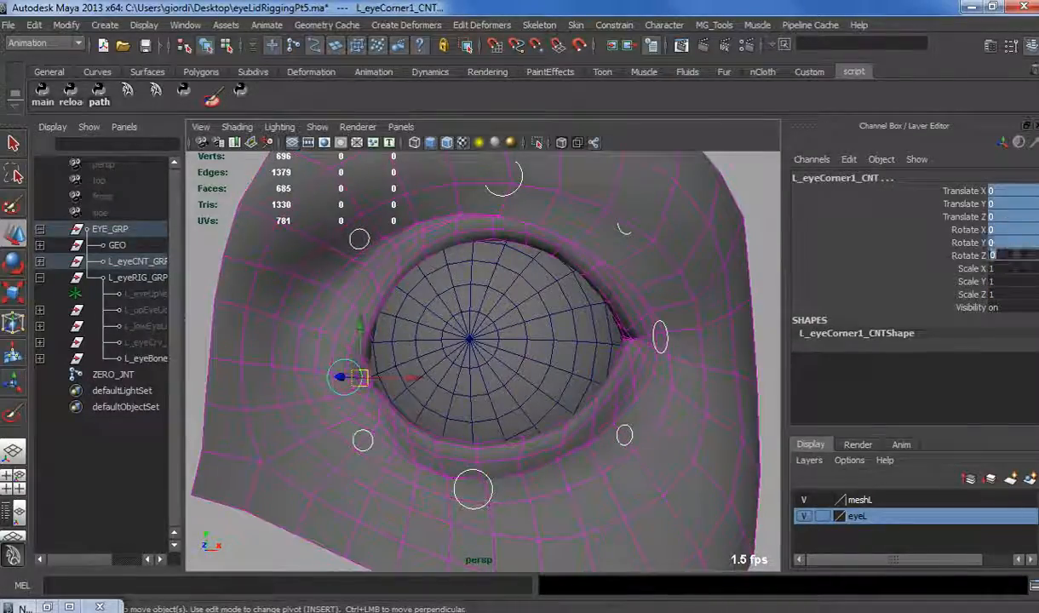
key("Return")
Lower L_upEye1_CNT to about Translate Y -0.279, and try moving L_downEye3_CNT outward before undoing that move.
left_click(490, 290)
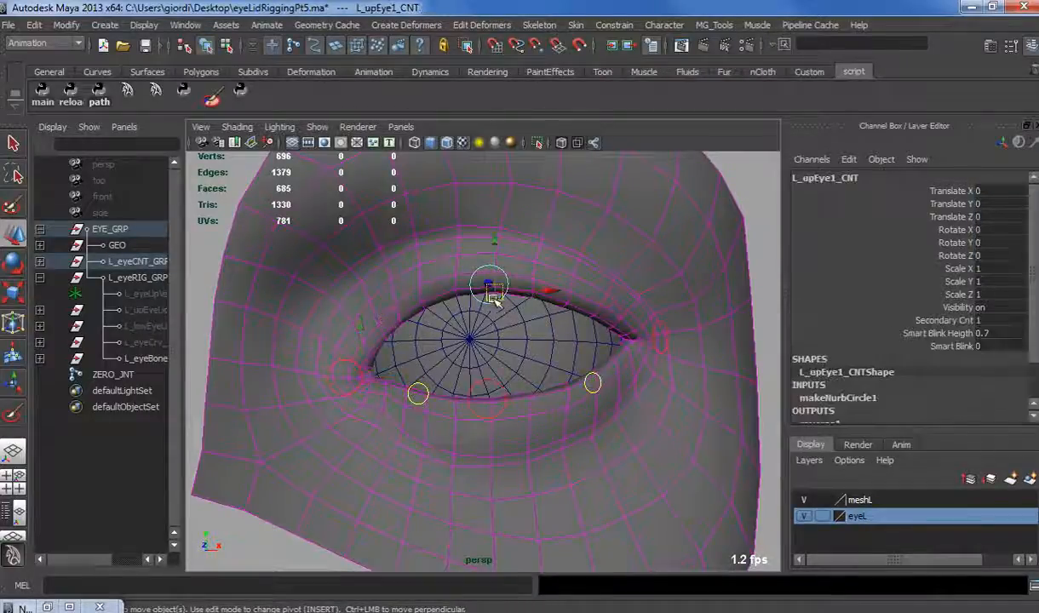
left_click_drag(492, 295, 418, 416)
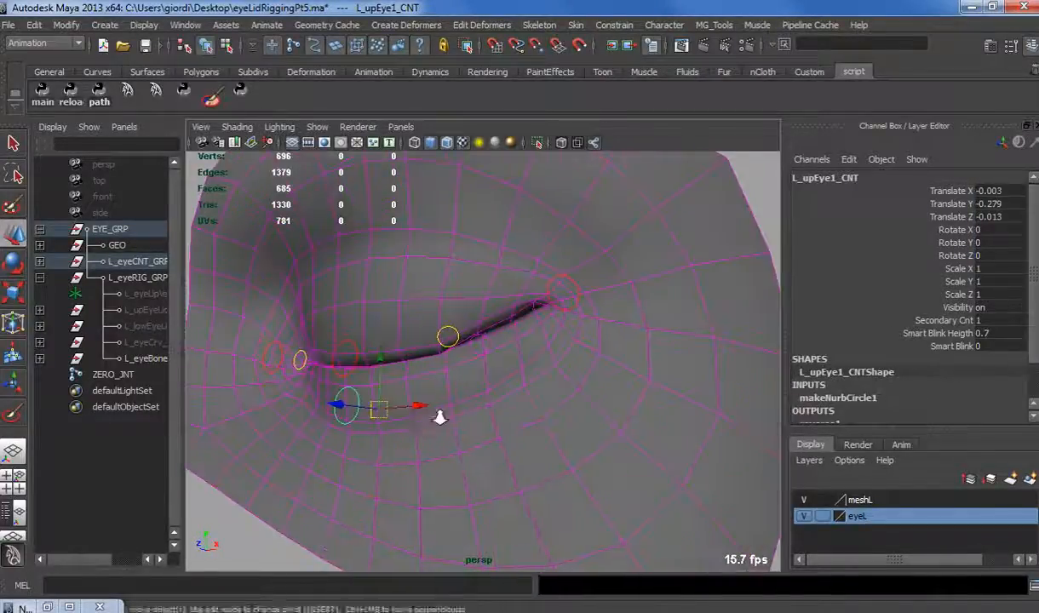
right_click_drag(439, 415, 527, 453, "alt")
left_click_drag(491, 339, 448, 359, "alt")
left_click(412, 387)
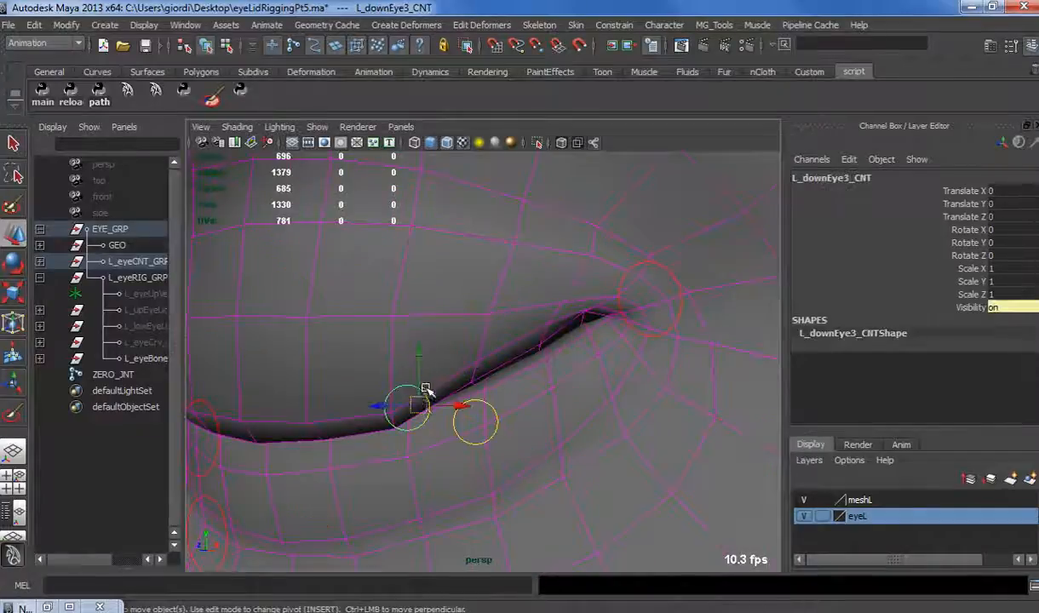
left_click_drag(419, 405, 503, 415)
key("ctrl+z")
Try spreading L_upEye3_CNT to about Translate X 0.024 and L_upEye2_CNT to about -0.039 to test the manually closed lid corners.
left_click(491, 439)
left_click_drag(516, 380, 504, 372, "alt")
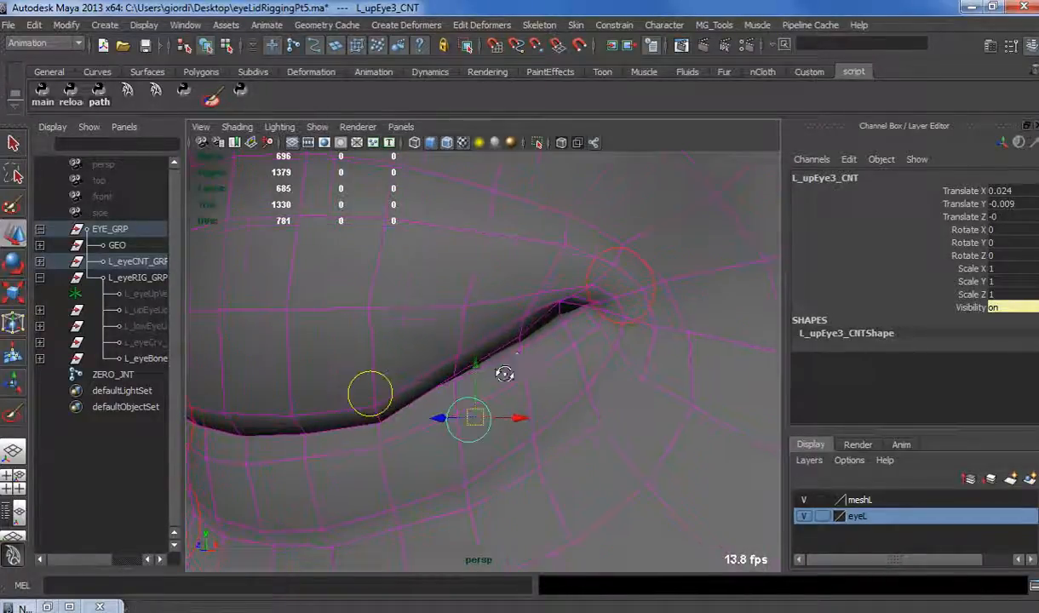
right_click_drag(503, 372, 542, 365, "alt")
left_click(577, 302)
left_click_drag(578, 302, 542, 371, "alt")
left_click(535, 393)
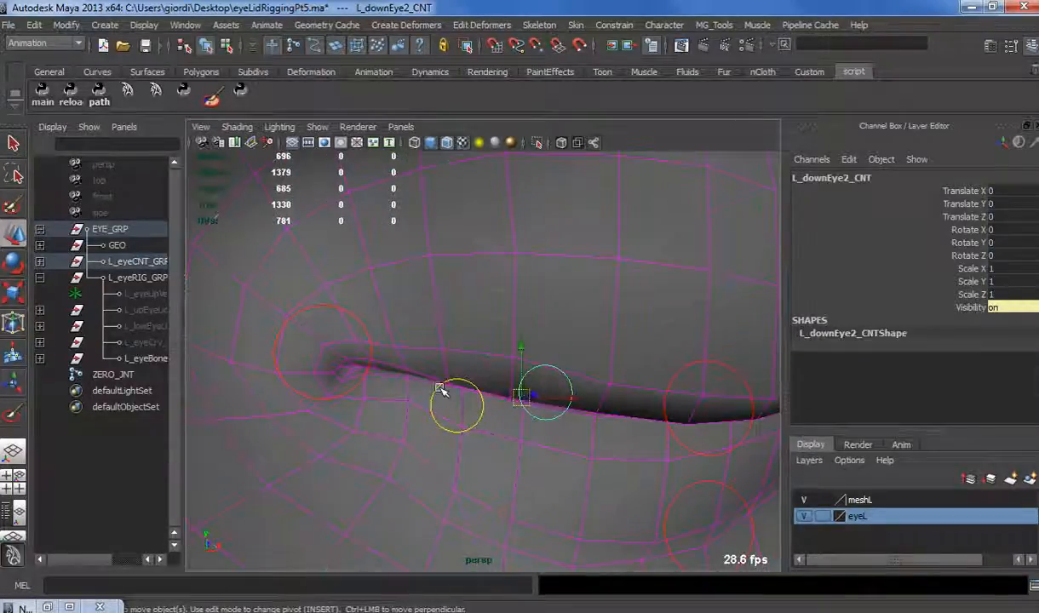
left_click(455, 408)
left_click_drag(455, 409, 480, 429)
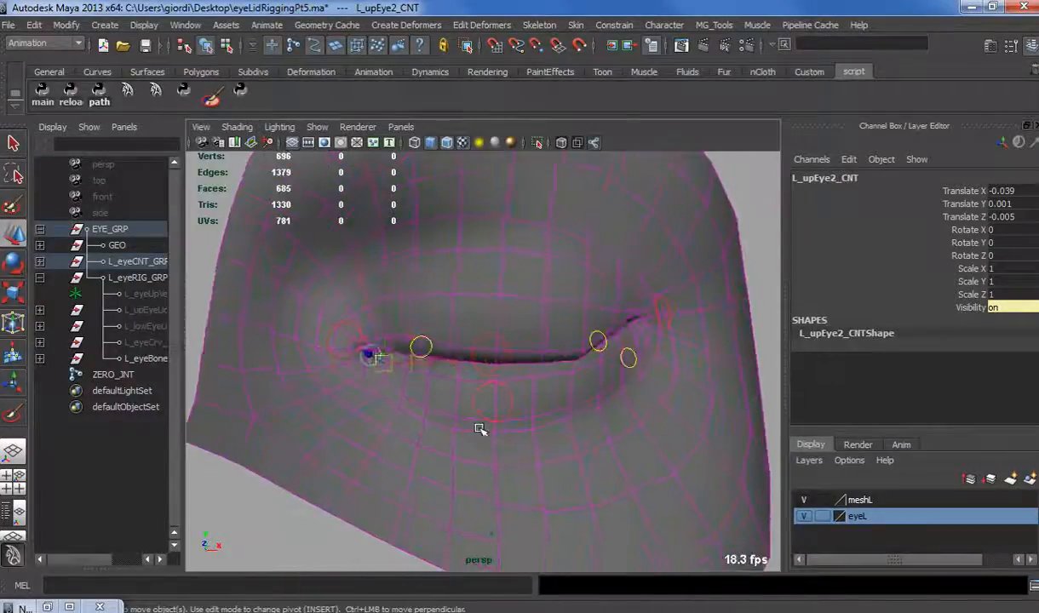
Undo the test moves of L_upEye2_CNT, L_upEye3_CNT and L_upEye1_CNT.
key("ctrl+z")
key("ctrl+z")
key("ctrl+z")
key("ctrl+z")
key("ctrl+z")
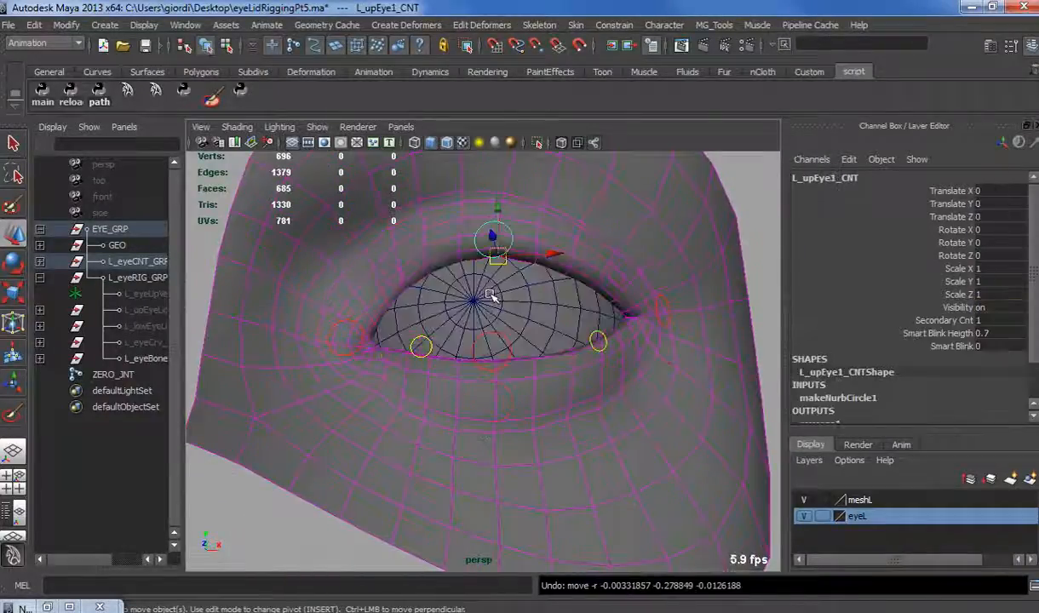
Rotate L_upEye1_CNT by nearly 60 degrees around Z to slant the upper lid toward the inner corner.
key("e")
left_click_drag(488, 275, 458, 324, "alt")
left_click_drag(527, 390, 558, 322)
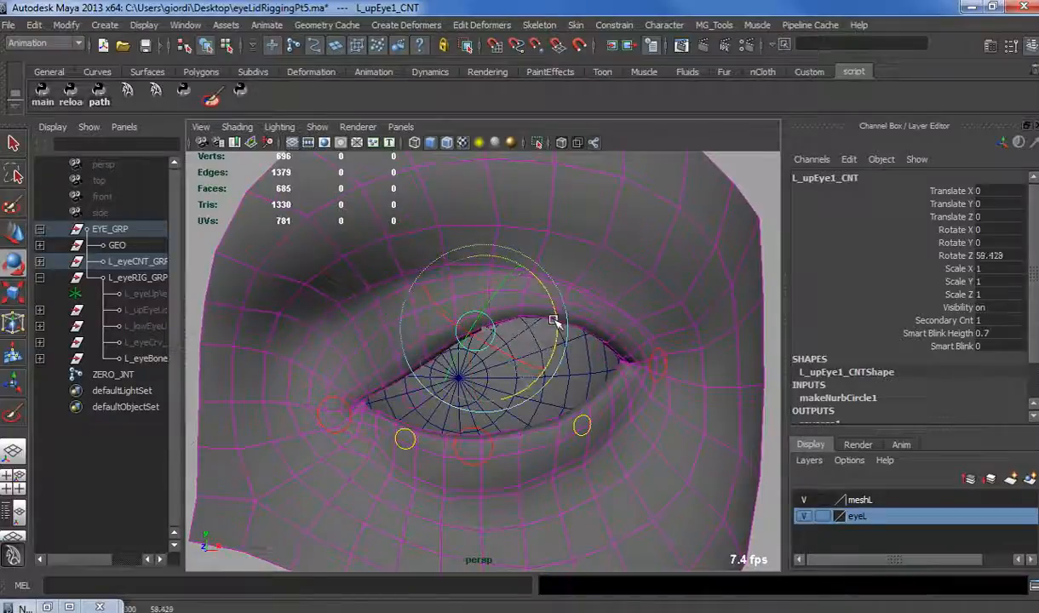
left_click_drag(472, 401, 428, 368, "alt")
key("ctrl+z")
key("ctrl+z")
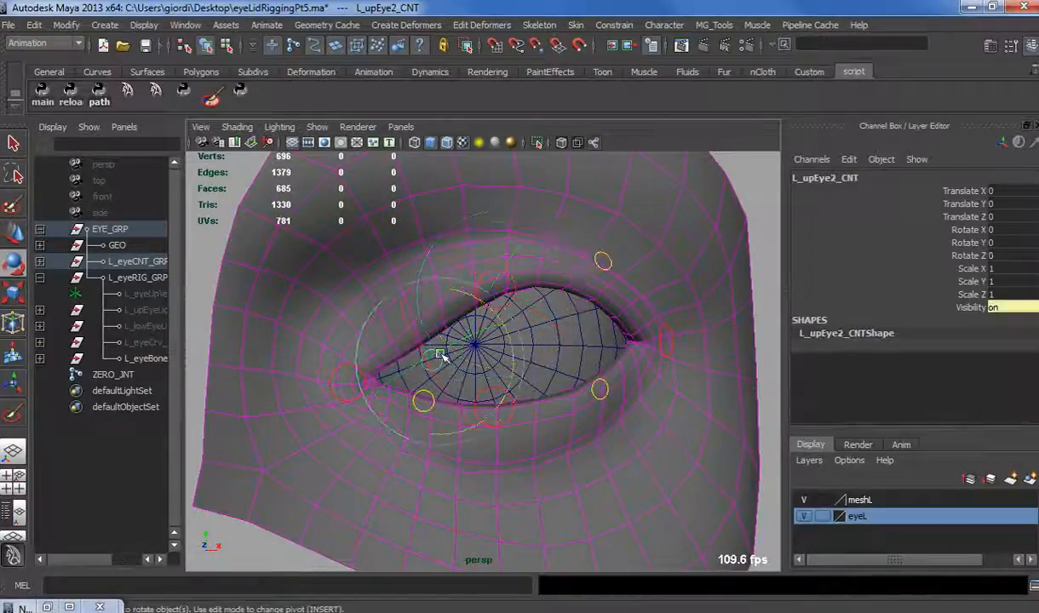
Lower L_upEye2_CNT near the inner corner and move L_downEye2_CNT to about Translate X -0.023, Y 0.037.
key("w")
left_click(420, 418)
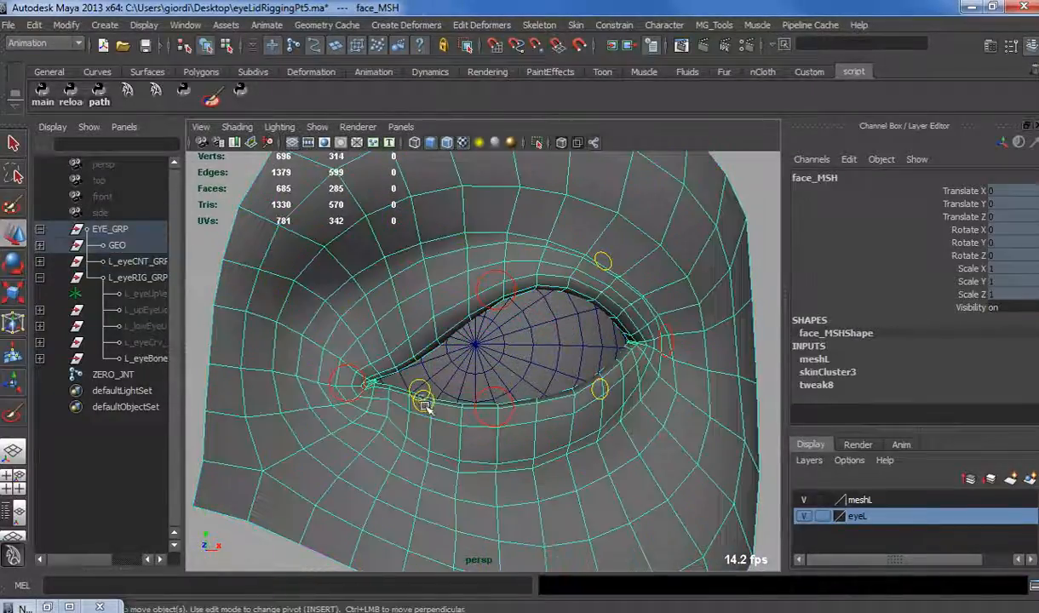
left_click(423, 408)
left_click_drag(432, 399, 420, 381)
mouse_move(446, 426)
left_mouse_down("alt")
mouse_move(427, 415)
mouse_move(453, 423)
left_mouse_up("alt")
left_click_drag(615, 298, 587, 344, "alt")
left_click_drag(533, 368, 596, 378, "alt")
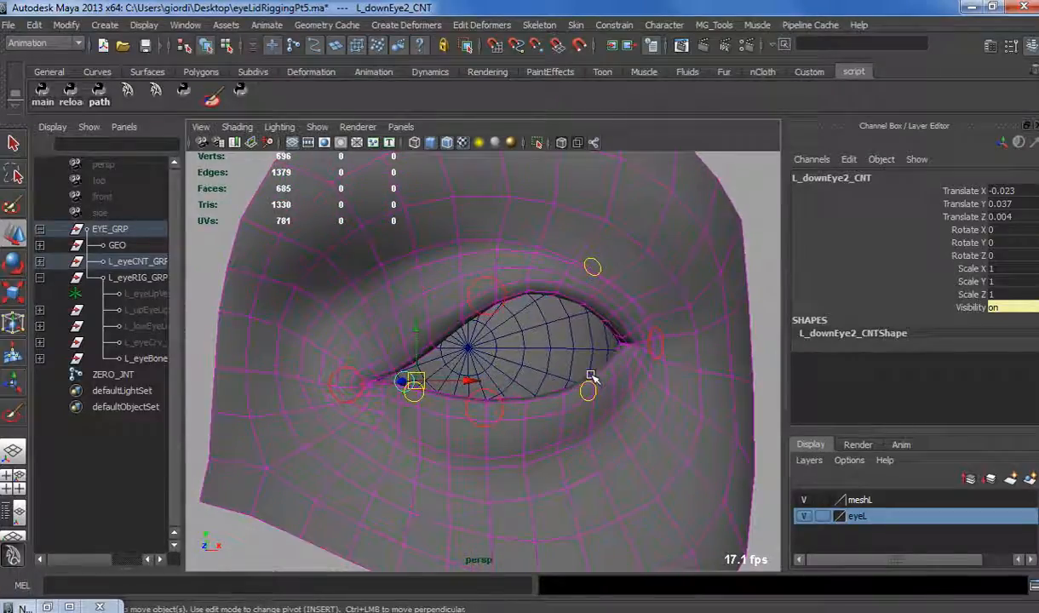
Undo the test moves of L_downEye2_CNT and L_upEye2_CNT and the rotation of L_upEye1_CNT.
key("ctrl+z")
key("ctrl+z")
key("ctrl+z")
key("ctrl+z")
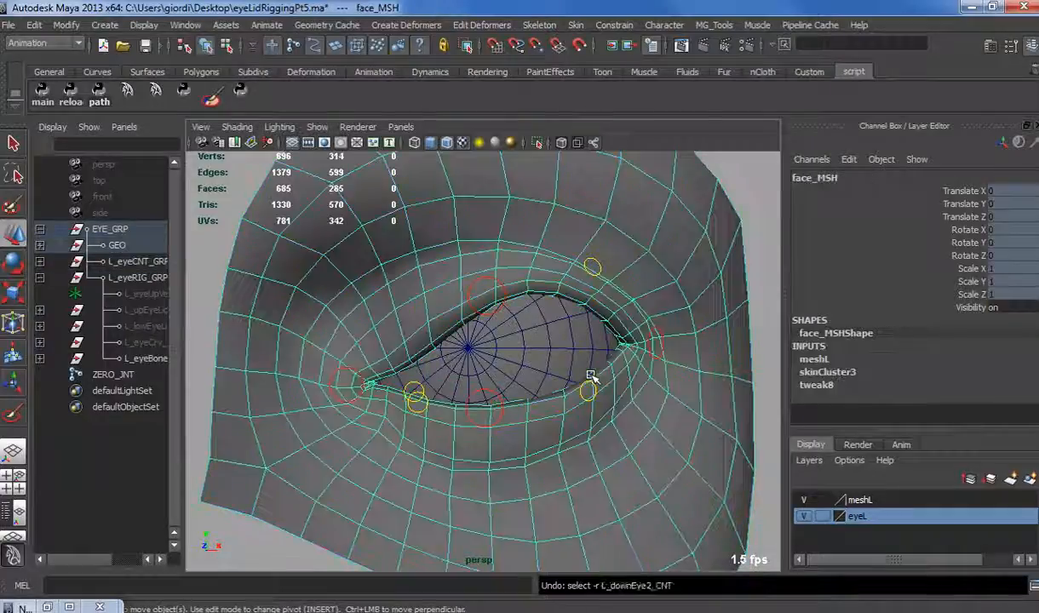
key("ctrl+z")
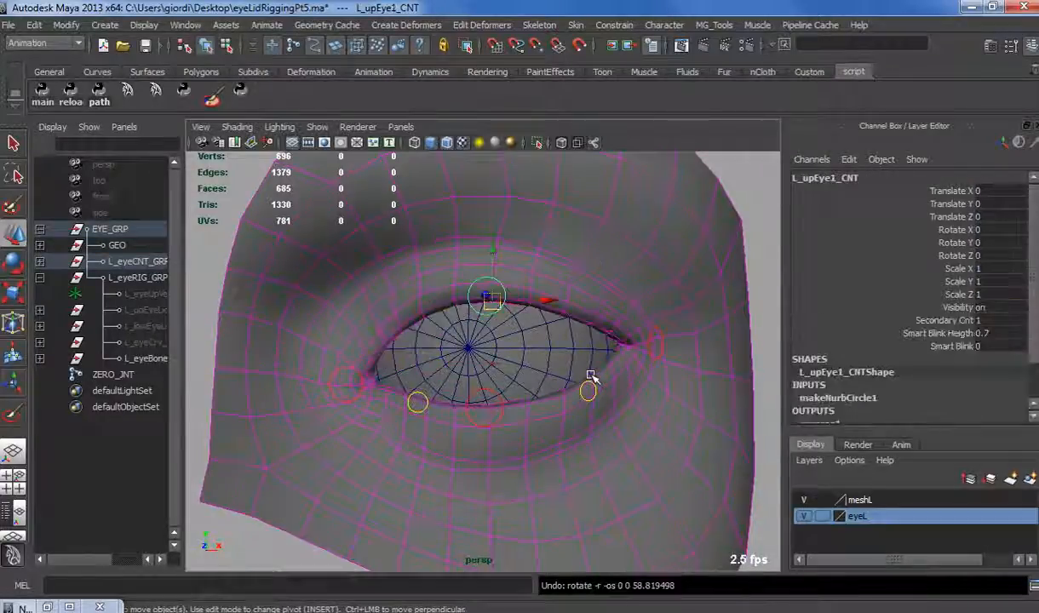
Try raising L_upEye1_CNT by about 0.06 and by about 0.10 in Y, undoing each move.
left_click_drag(484, 416, 484, 422, "alt")
right_click_drag(486, 423, 504, 423, "alt")
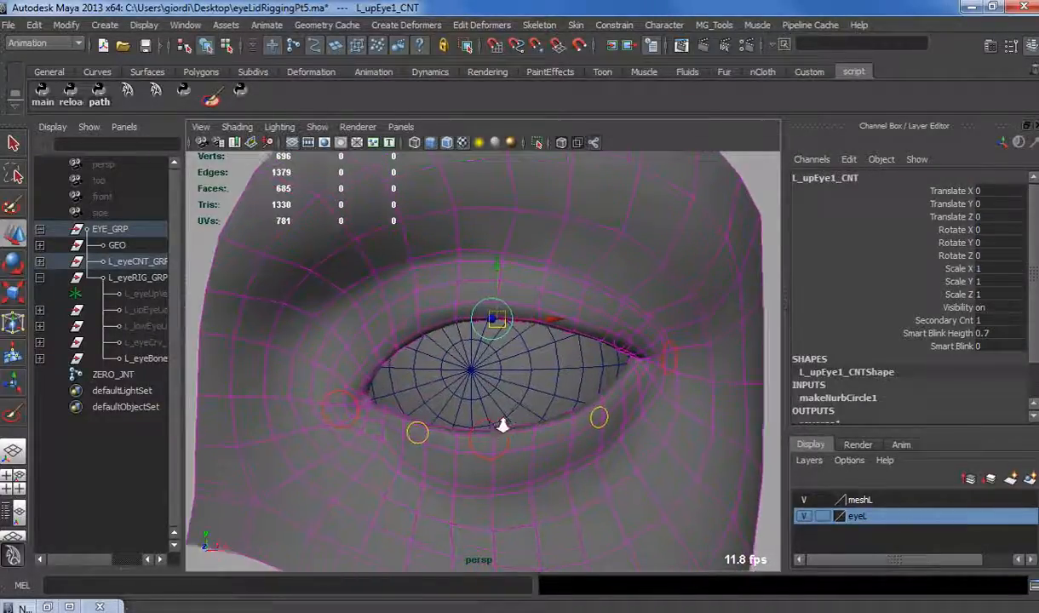
left_click_drag(375, 419, 401, 418, "alt")
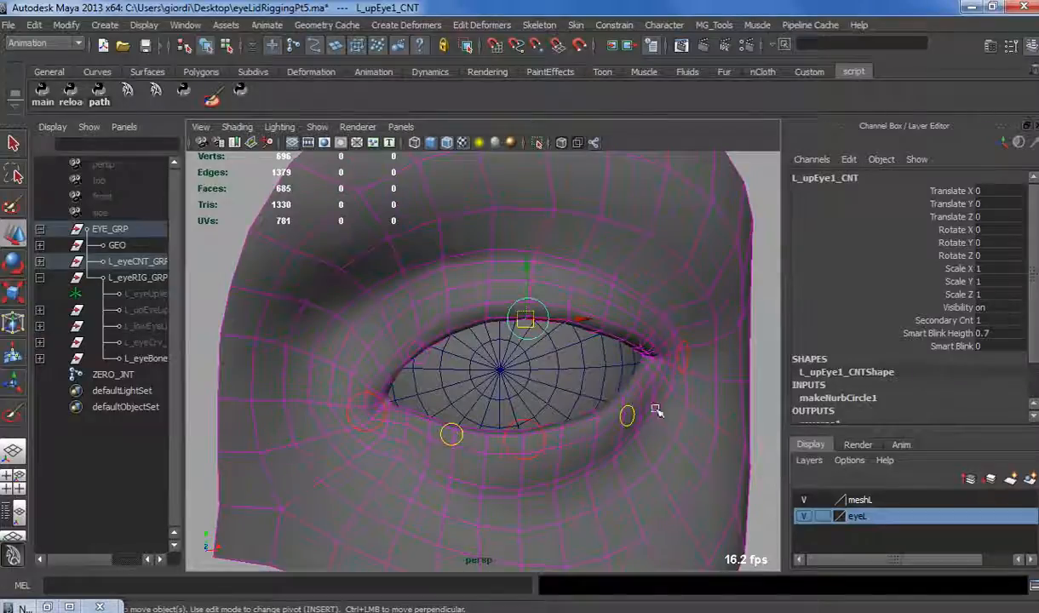
left_click_drag(656, 411, 547, 419, "alt")
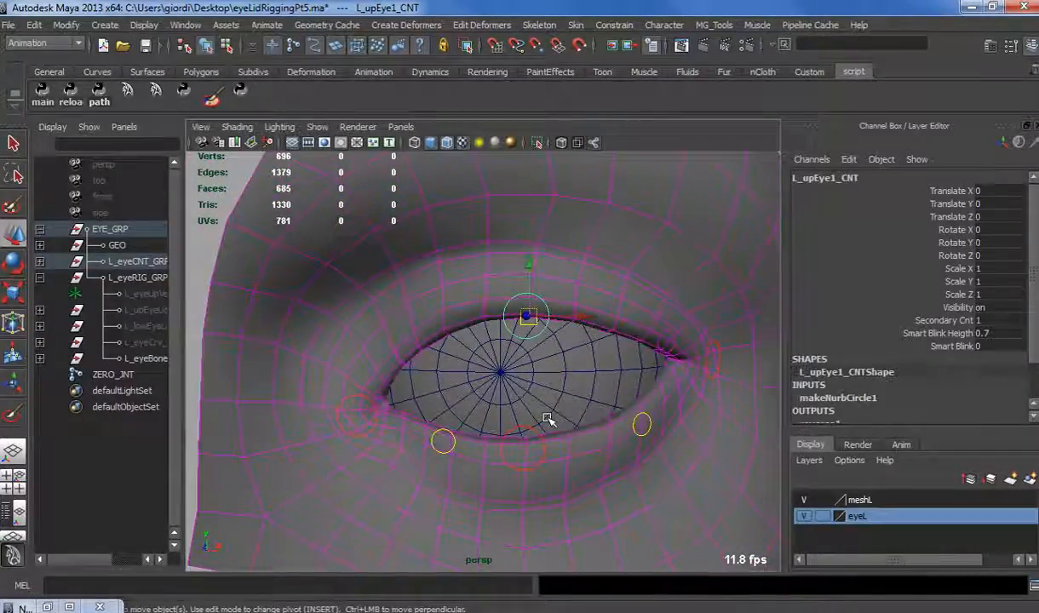
left_click_drag(454, 398, 501, 385, "alt")
left_click_drag(550, 318, 545, 271)
key("ctrl+z")
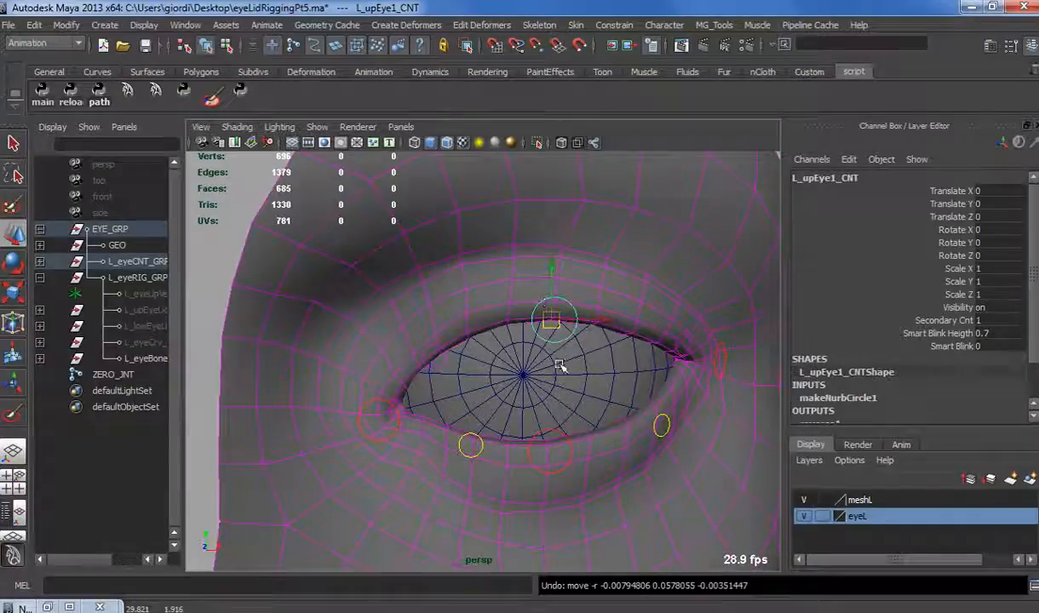
left_click_drag(560, 366, 495, 265, "alt")
key("ctrl+z")
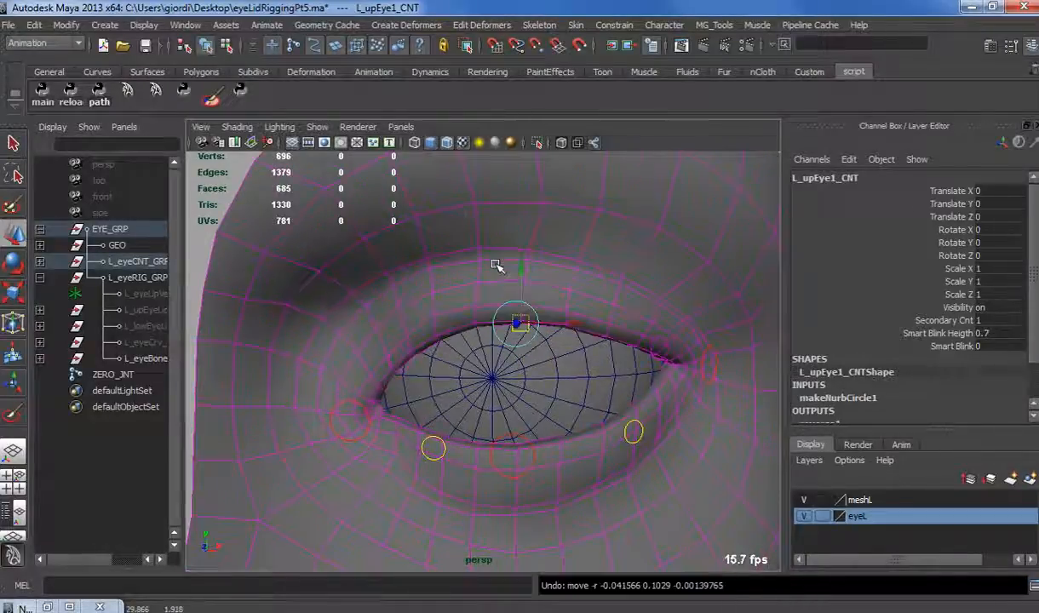
Examine the eyelid mesh and its controls in the neutral pose from several angles.
left_click_drag(481, 362, 481, 269, "alt")
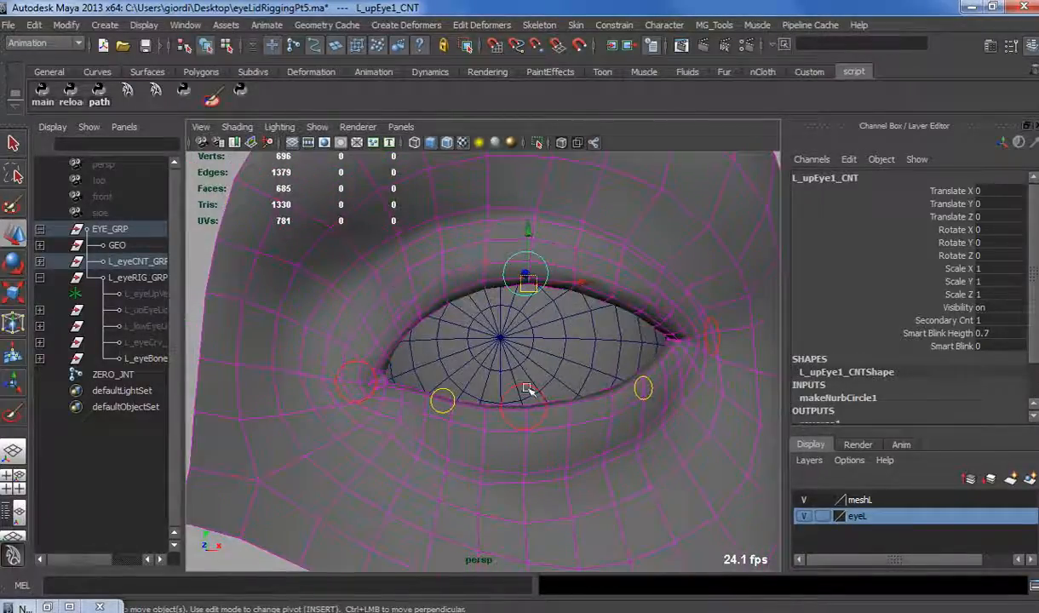
left_click_drag(528, 390, 501, 381, "alt")
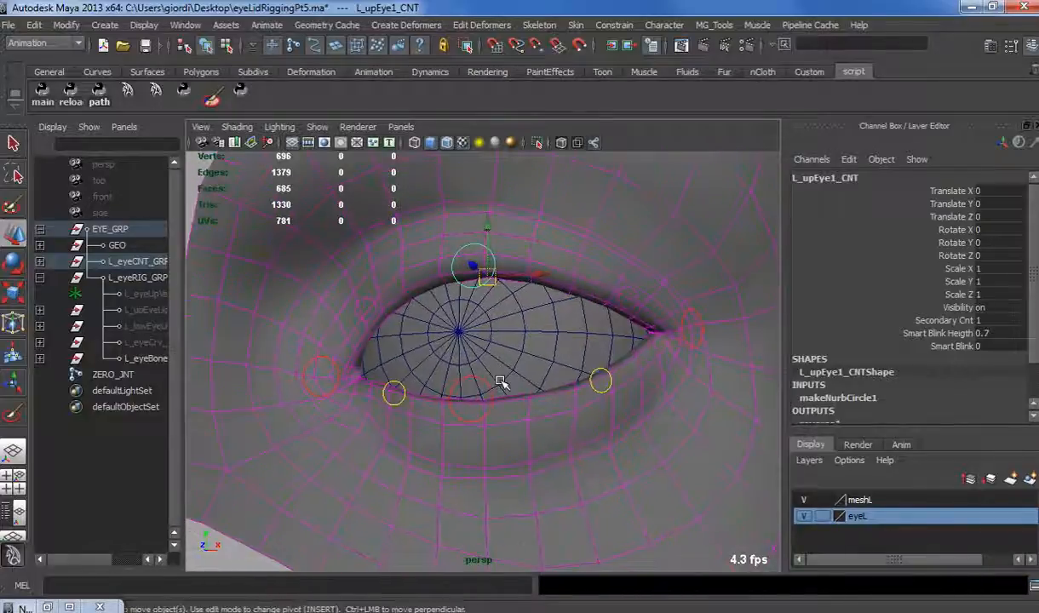
right_click_drag(501, 381, 415, 410, "alt")
middle_click_drag(414, 411, 425, 423, "alt")
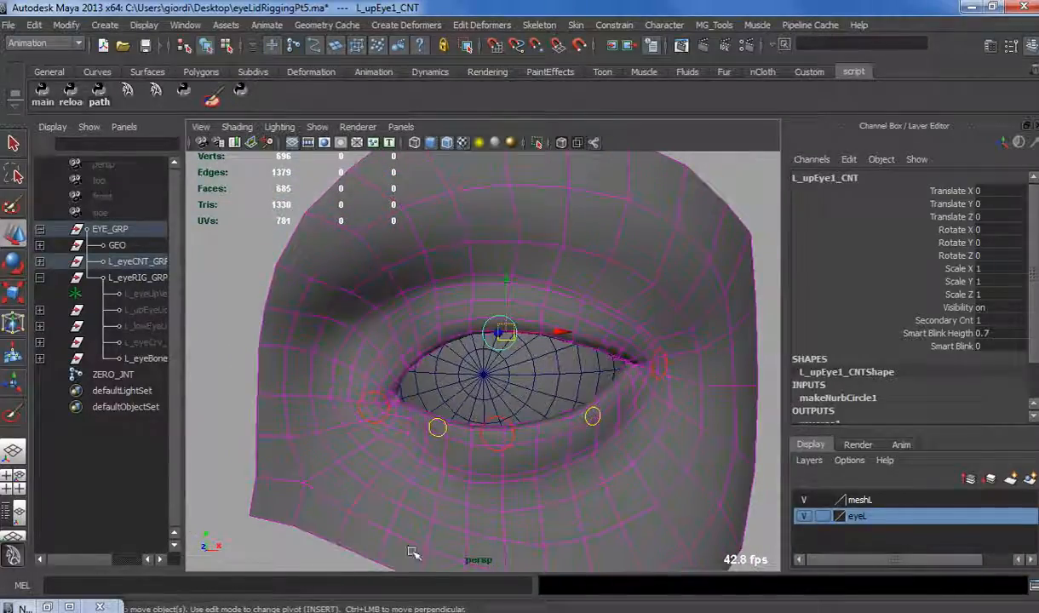
key("bracketleft")
key("bracketright")
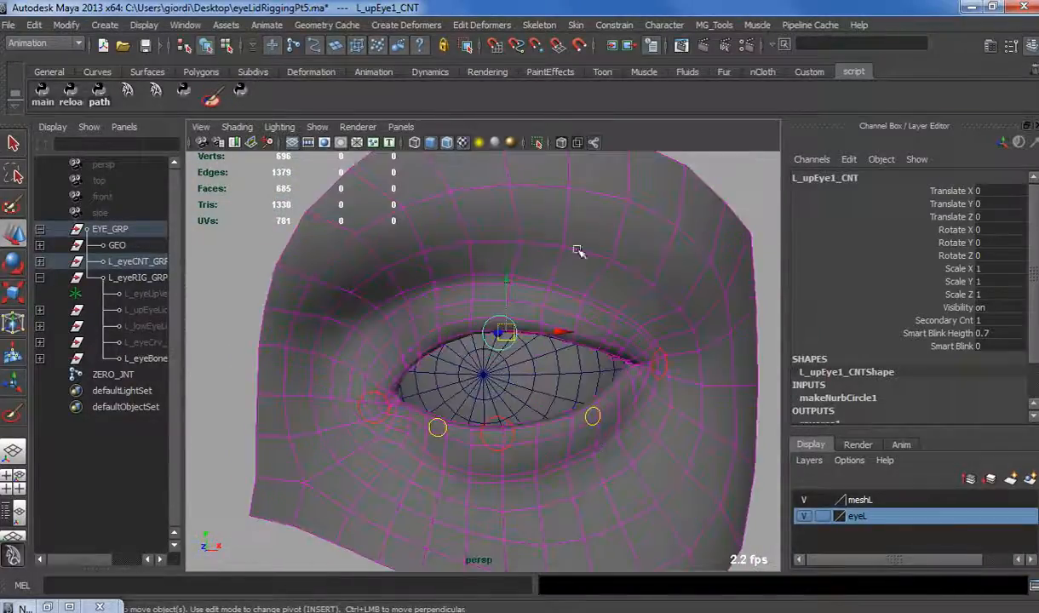
left_click_drag(449, 456, 447, 432, "alt")
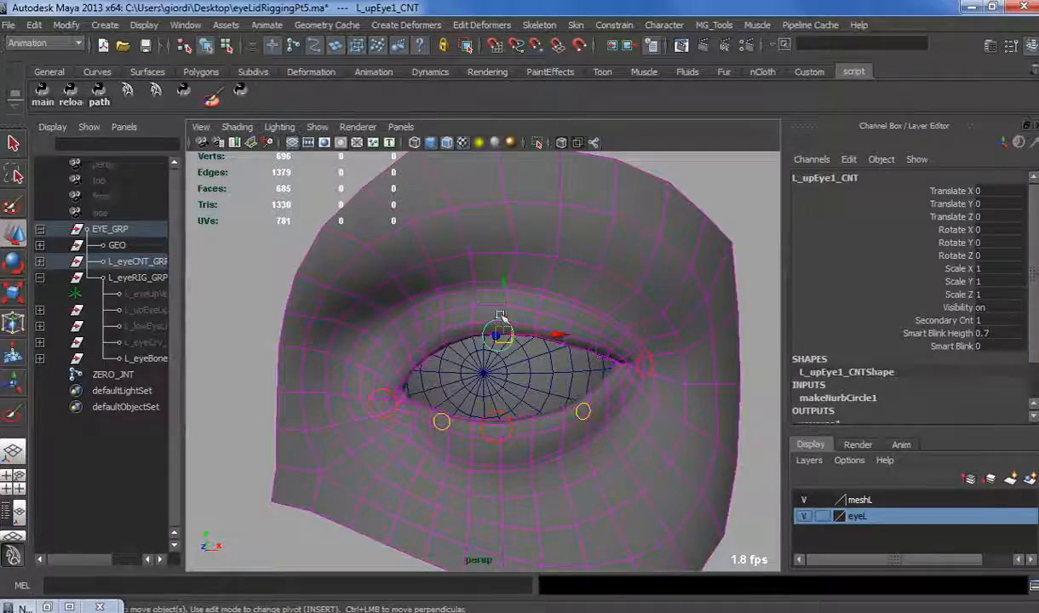
left_click_drag(503, 317, 528, 347, "alt")
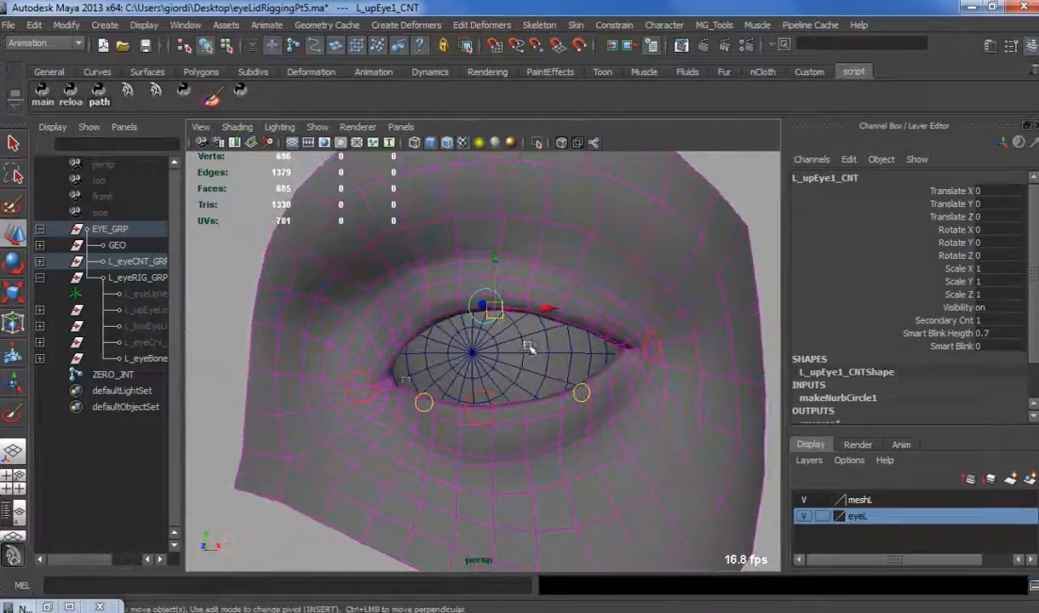
left_click(372, 383)
left_click(364, 385)
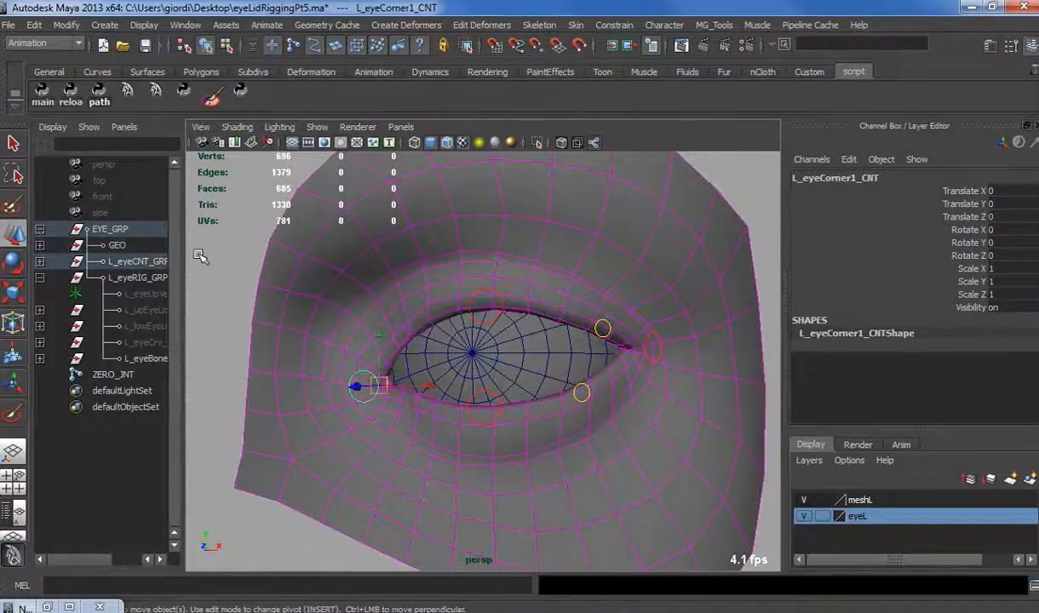
left_click(200, 256)
left_click_drag(200, 256, 413, 404, "alt")
left_click(410, 396)
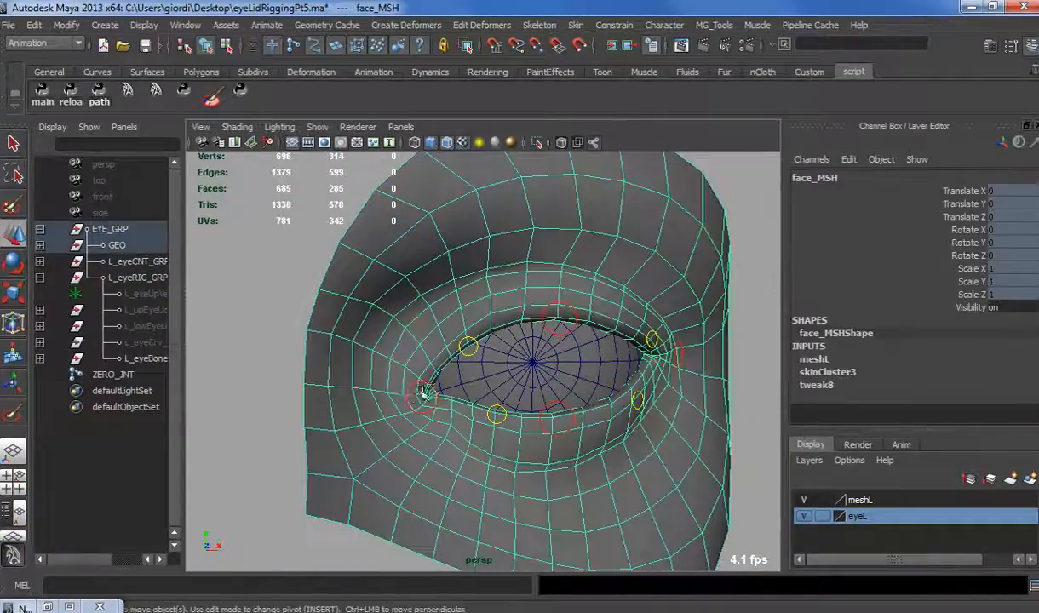
left_click(413, 399)
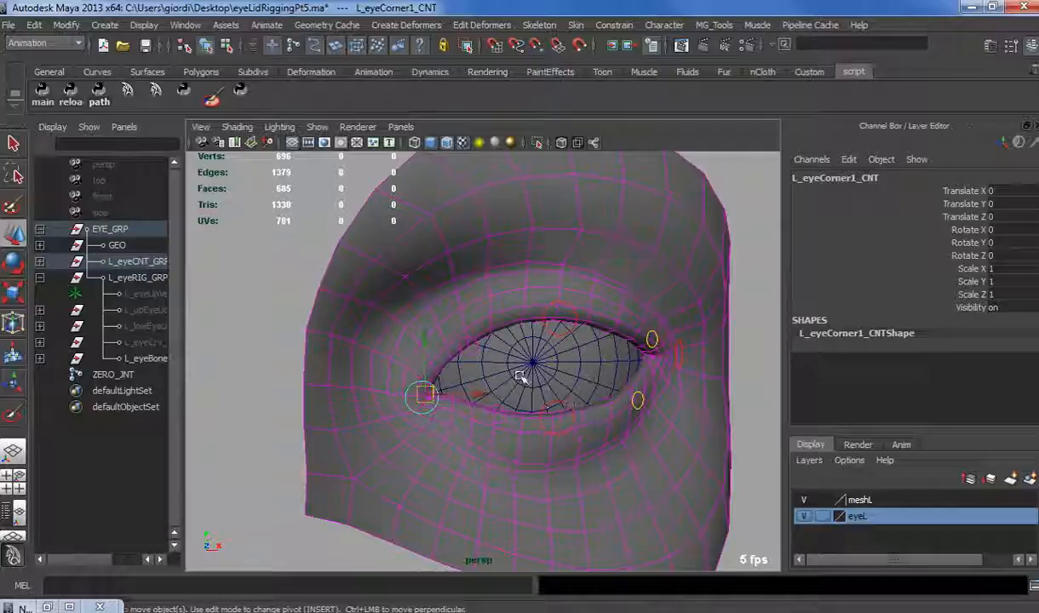
left_click(468, 349)
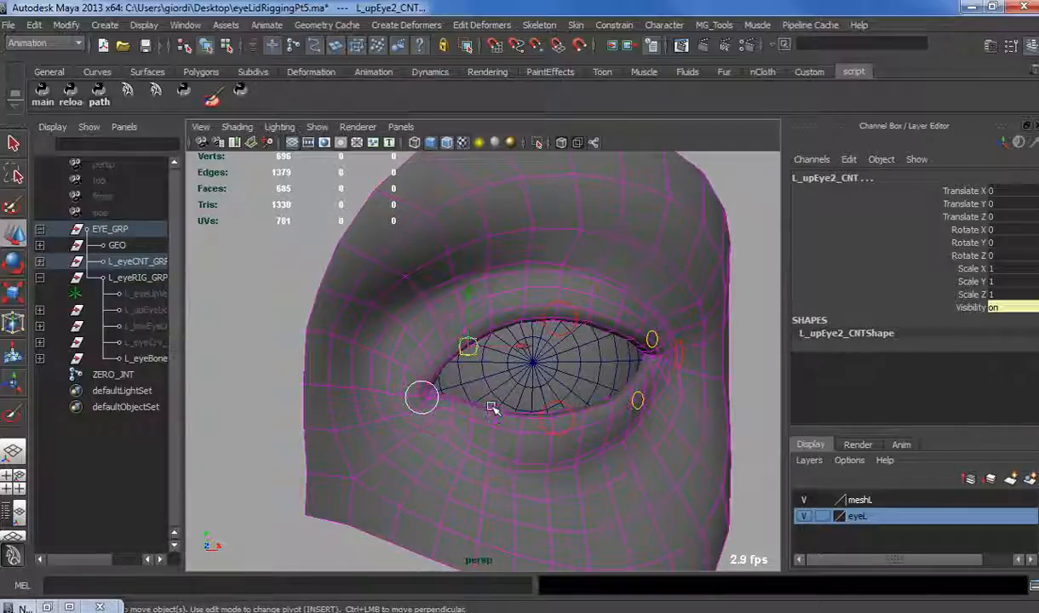
left_click(559, 338)
key("ctrl+z")
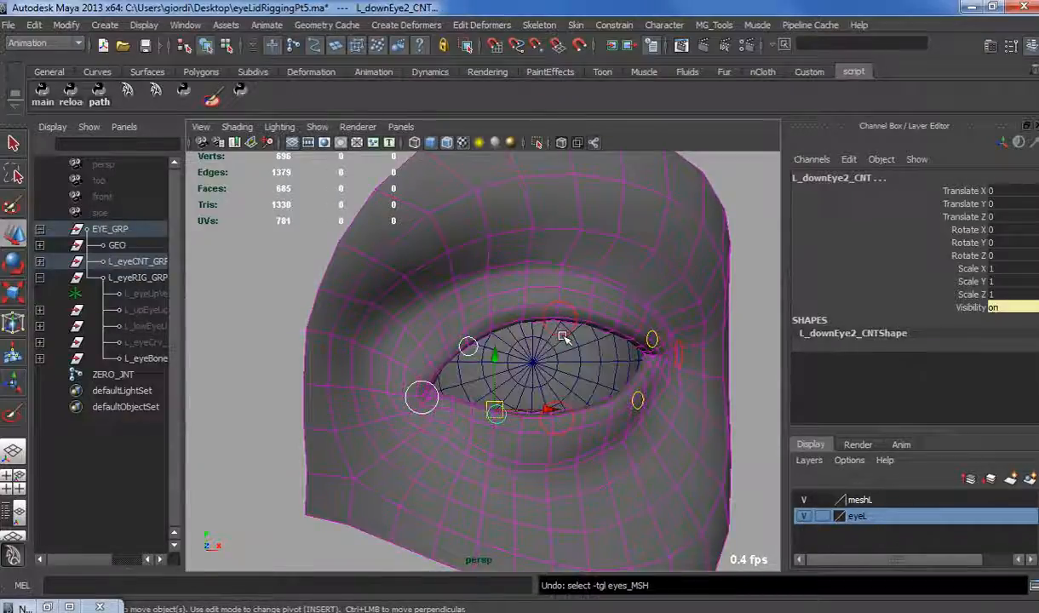
left_click(564, 333, "shift")
left_click(566, 407, "shift")
left_click_drag(611, 434, 565, 440, "alt")
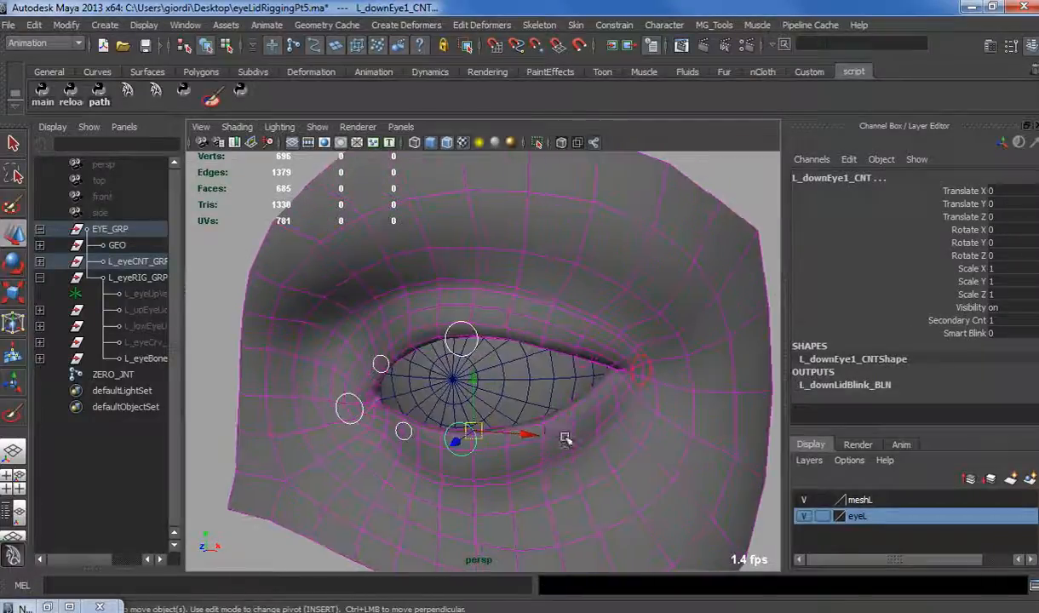
Lock and hide the rotate, scale and visibility channels of L_upEye2_CNT, L_downEye2_CNT, L_upEye3_CNT and L_downEye3_CNT.
left_click(381, 368)
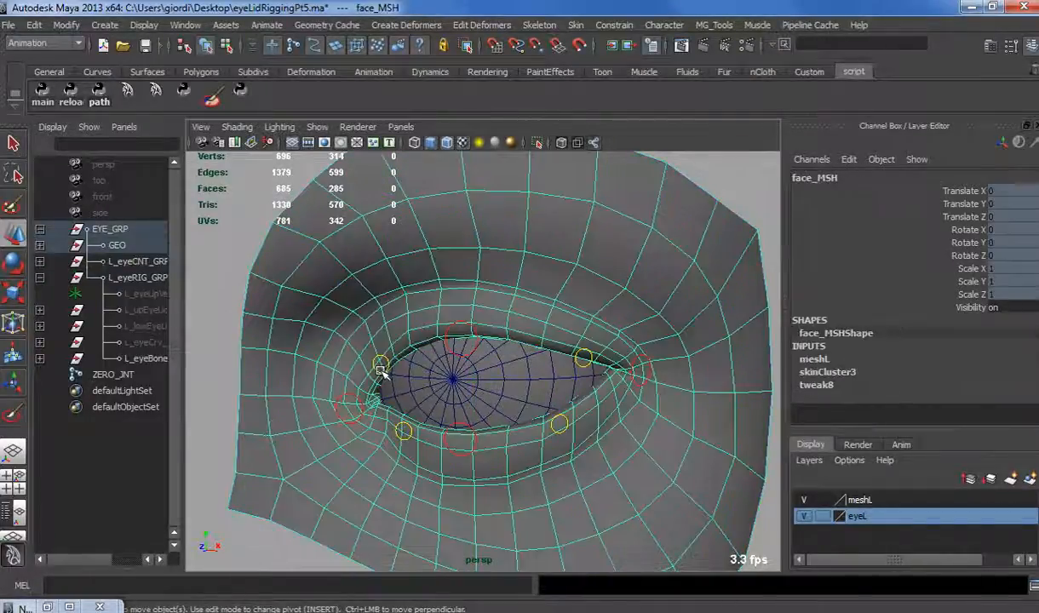
left_click(381, 369)
left_click(403, 430)
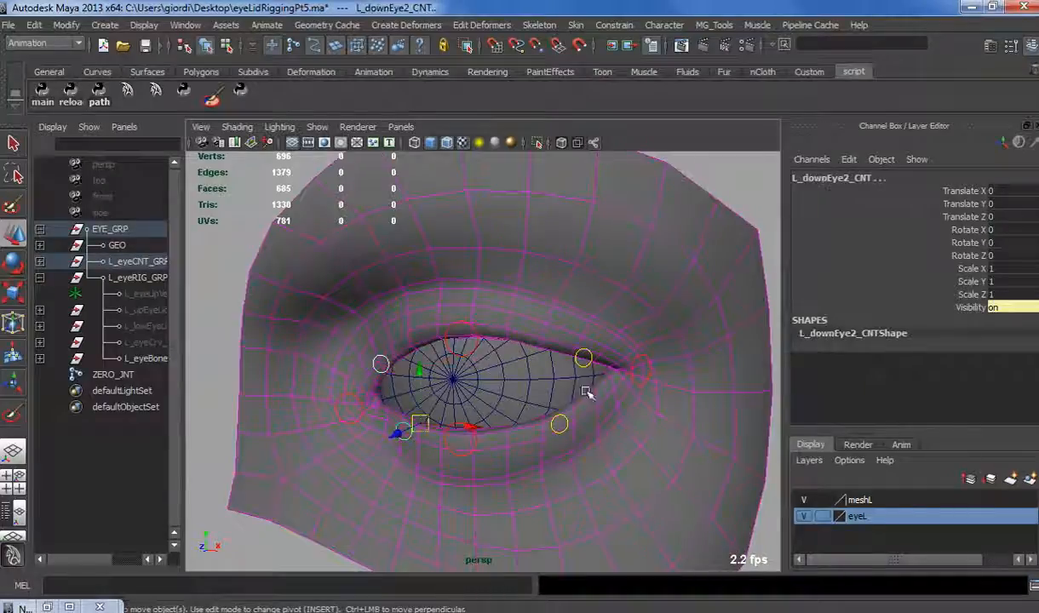
left_click(595, 357)
left_click(554, 424)
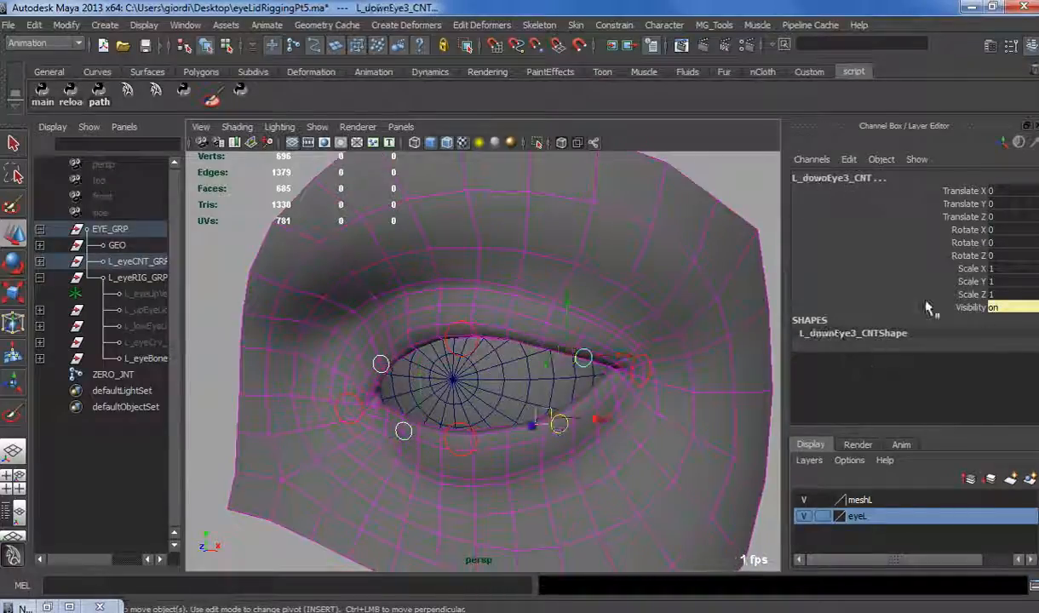
left_click_drag(916, 230, 960, 310)
right_click(961, 309)
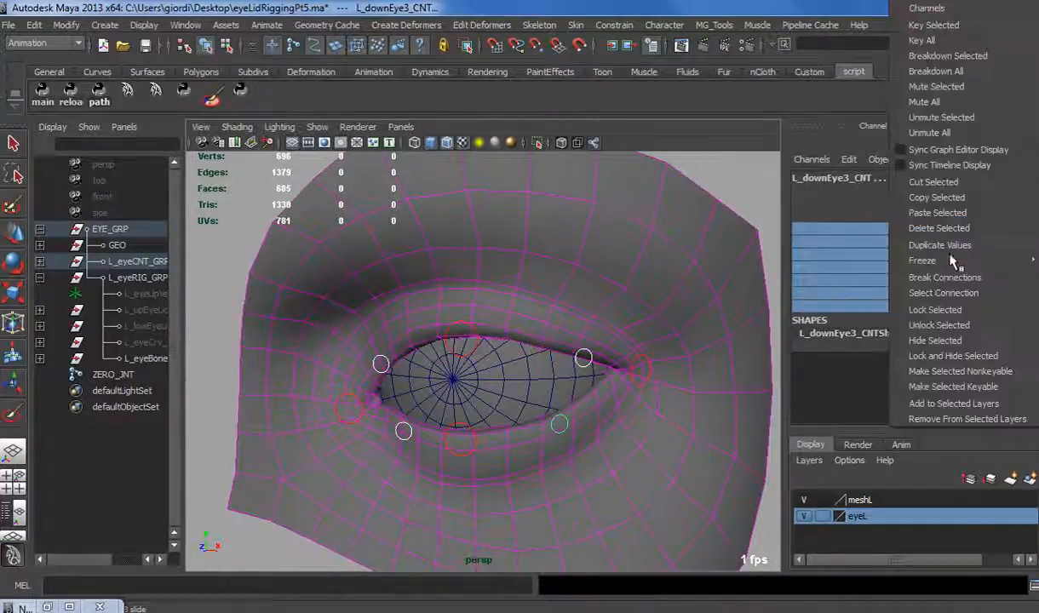
left_click(954, 364)
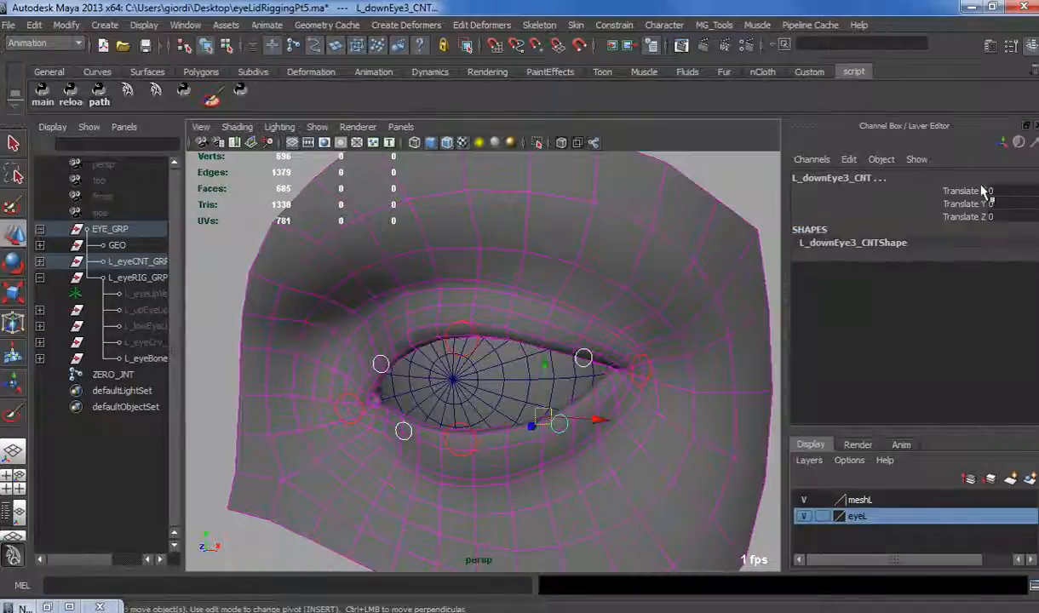
left_click_drag(917, 191, 962, 219)
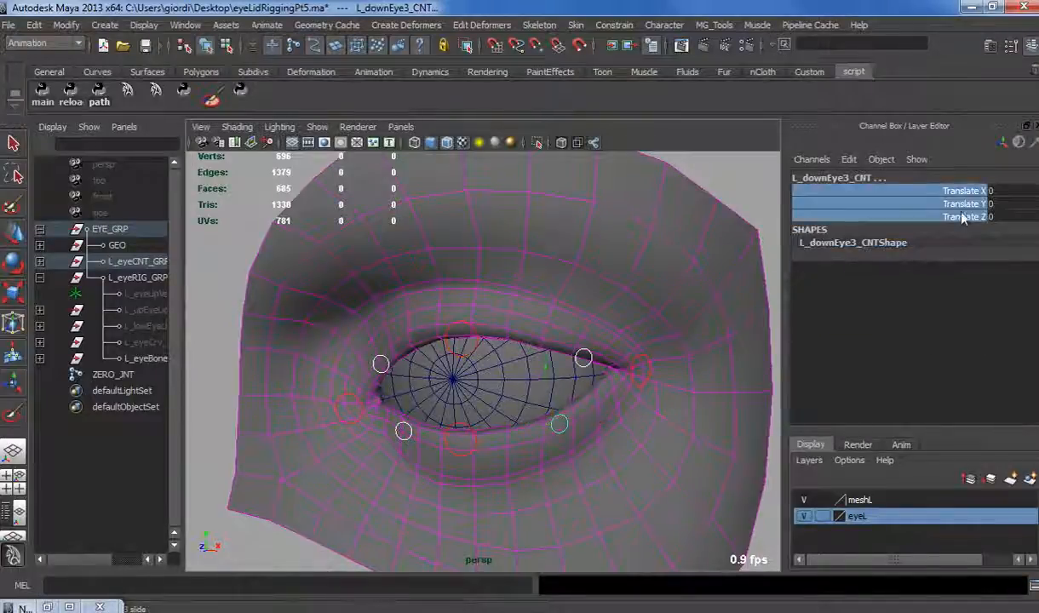
Lock and hide the scale and visibility channels of L_eyeCorner2_CNT, L_upEye1_CNT, L_downEye1_CNT and L_eyeCorner1_CNT.
left_click(641, 366)
left_click(464, 337)
left_click(460, 439)
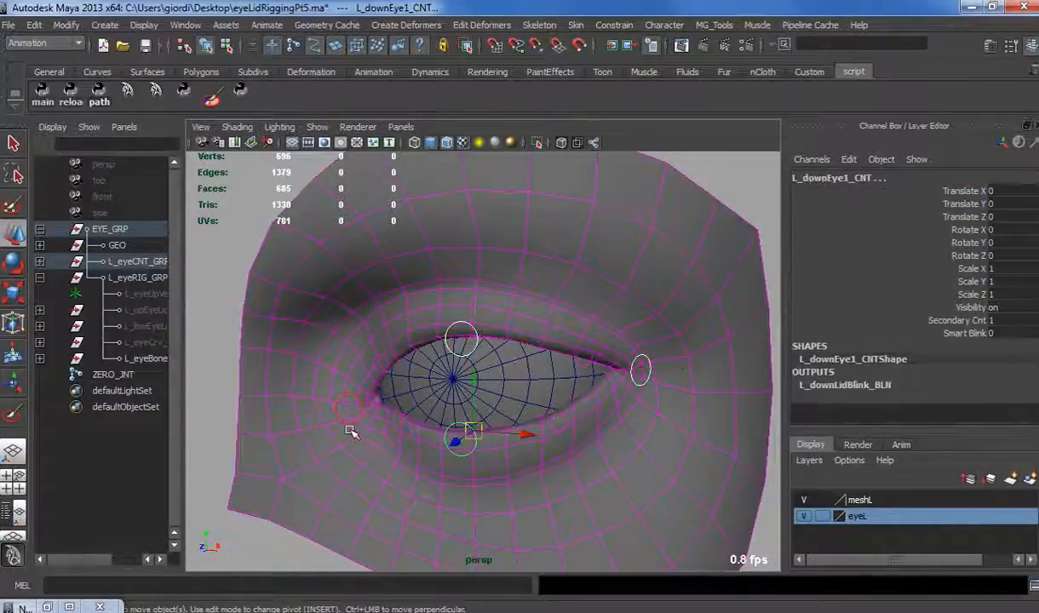
left_click(349, 407)
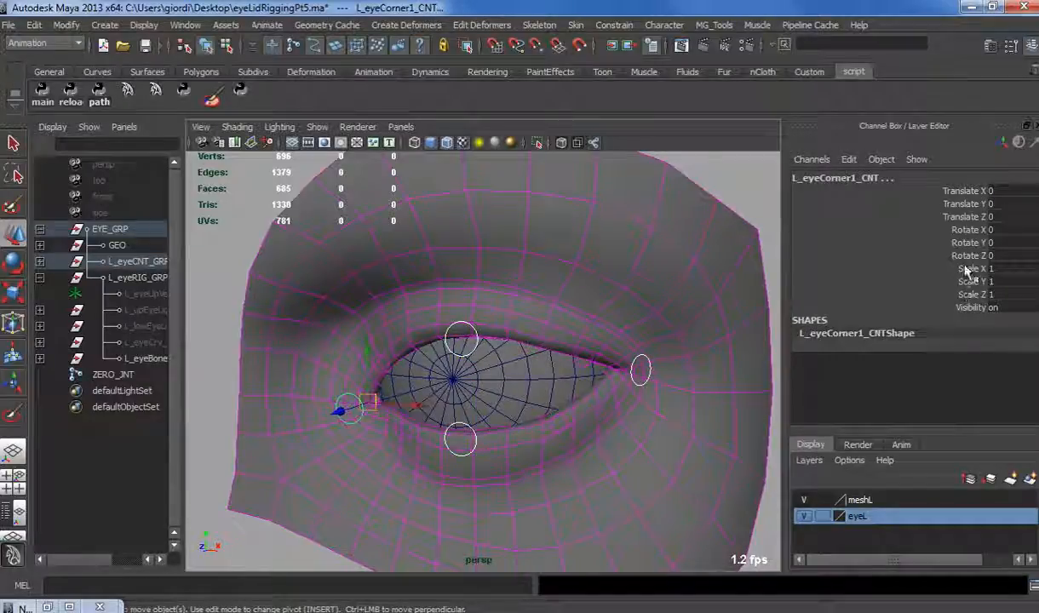
left_click_drag(967, 271, 970, 303)
right_click(970, 300)
left_click(906, 364)
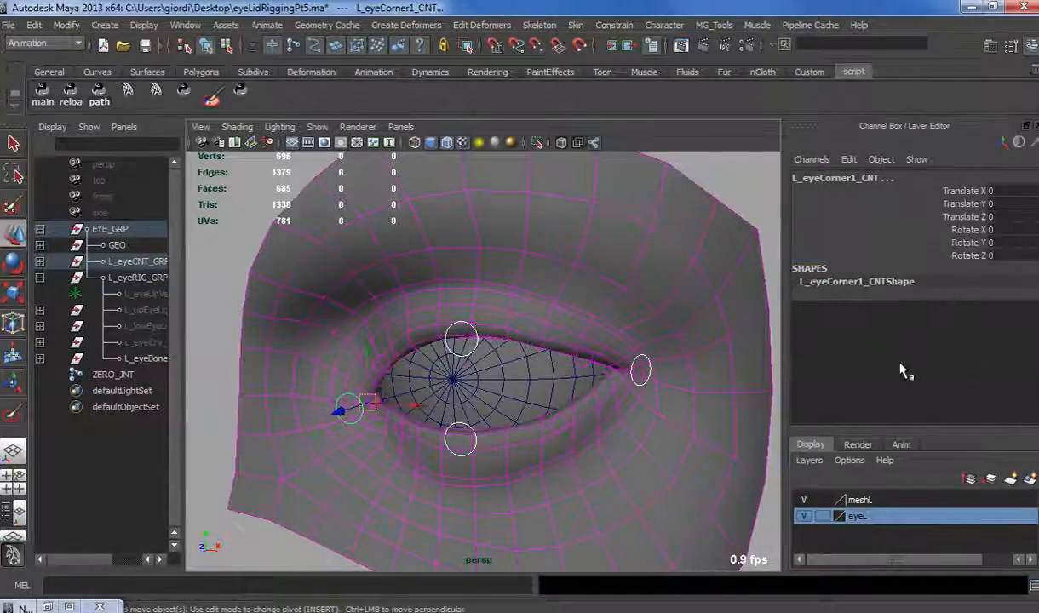
Try rotating L_eyeCorner2_CNT freely at the outer eye corner, and undo the test rotations.
left_click_drag(766, 362, 683, 332, "alt")
left_click(676, 345)
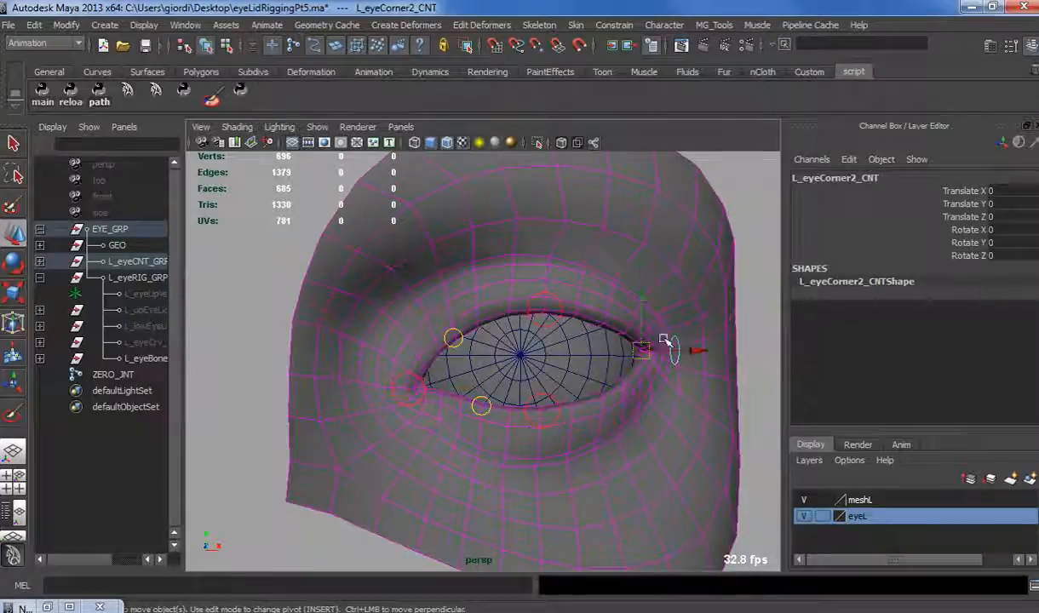
key("e")
mouse_move(622, 318)
left_mouse_down()
mouse_move(635, 281)
mouse_move(622, 270)
mouse_move(629, 302)
mouse_move(682, 353)
mouse_move(620, 319)
left_mouse_up()
key("ctrl+z")
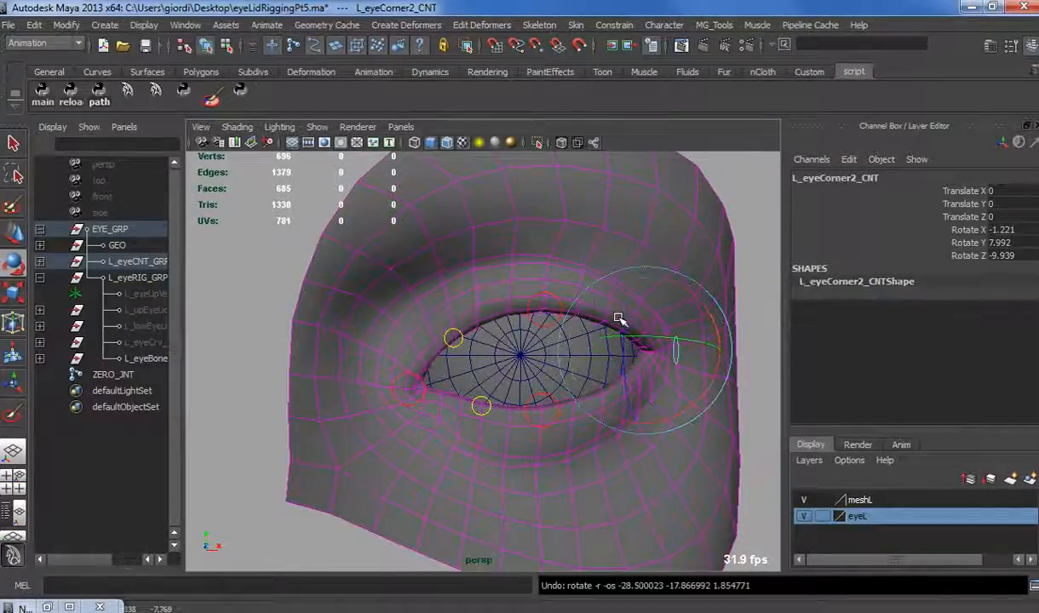
key("ctrl+z")
Try rotating L_upEye1_CNT by about 24 degrees around Z, and undo the test.
left_click_drag(610, 361, 584, 410, "alt")
scroll(584, 410, "down", 1)
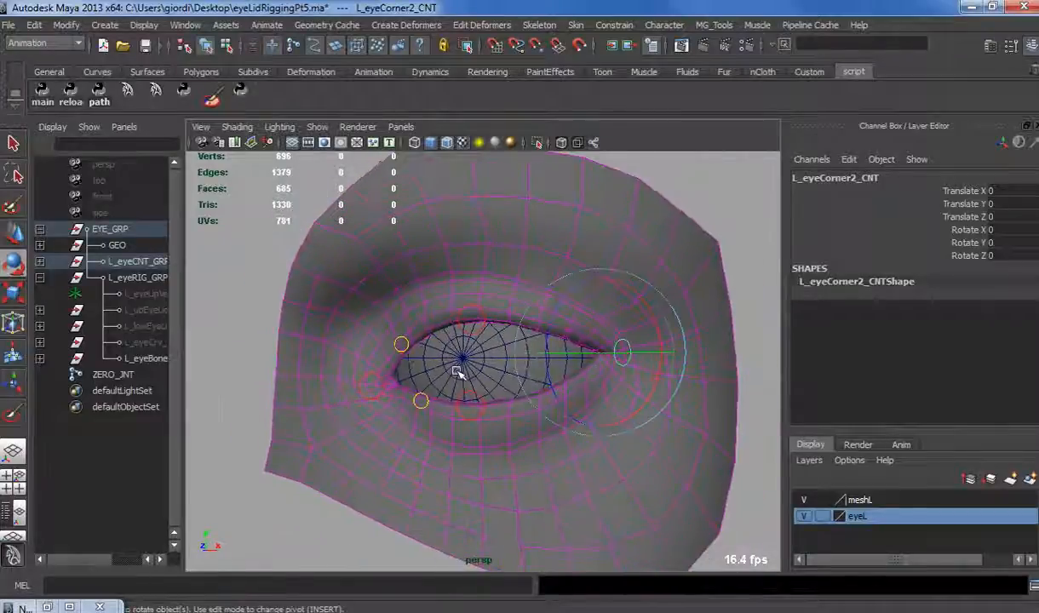
left_click(467, 331)
left_click_drag(538, 283, 521, 430)
key("ctrl+z")
key("ctrl+z")
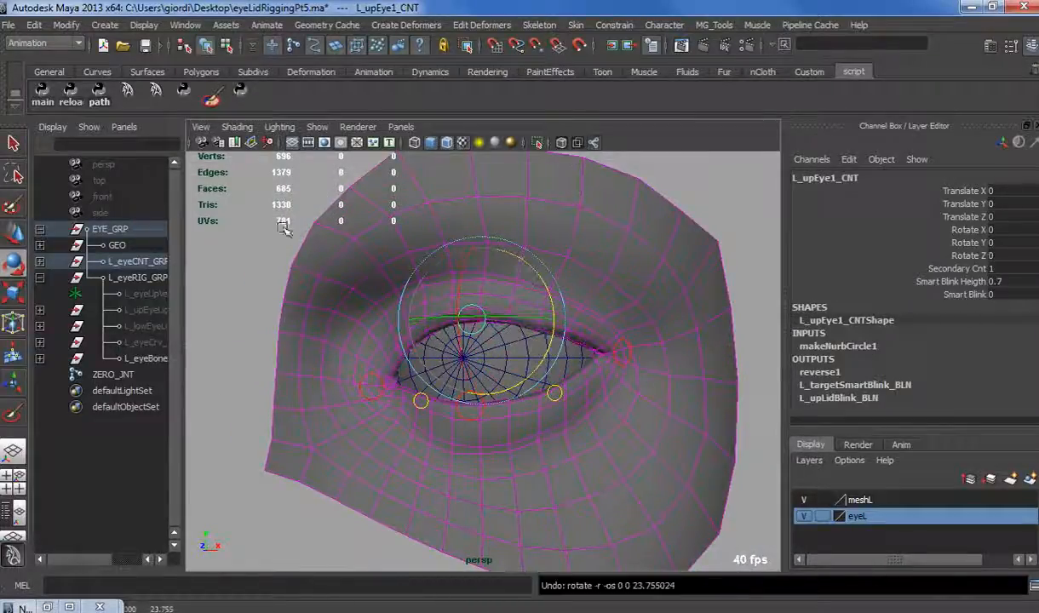
Parent ZERO_JNT under L_eyeRIG_GRP and clear the selection.
left_click(283, 228)
scroll(336, 283, "down", 3)
left_click_drag(337, 283, 366, 293, "alt")
right_click_drag(367, 294, 504, 318, "alt")
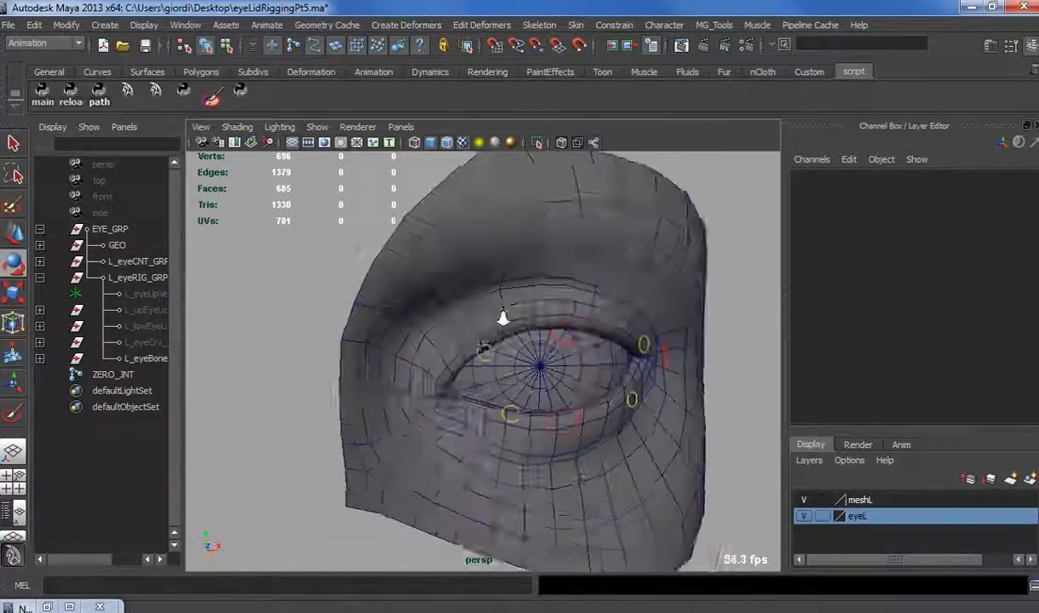
left_click_drag(503, 318, 483, 321, "alt")
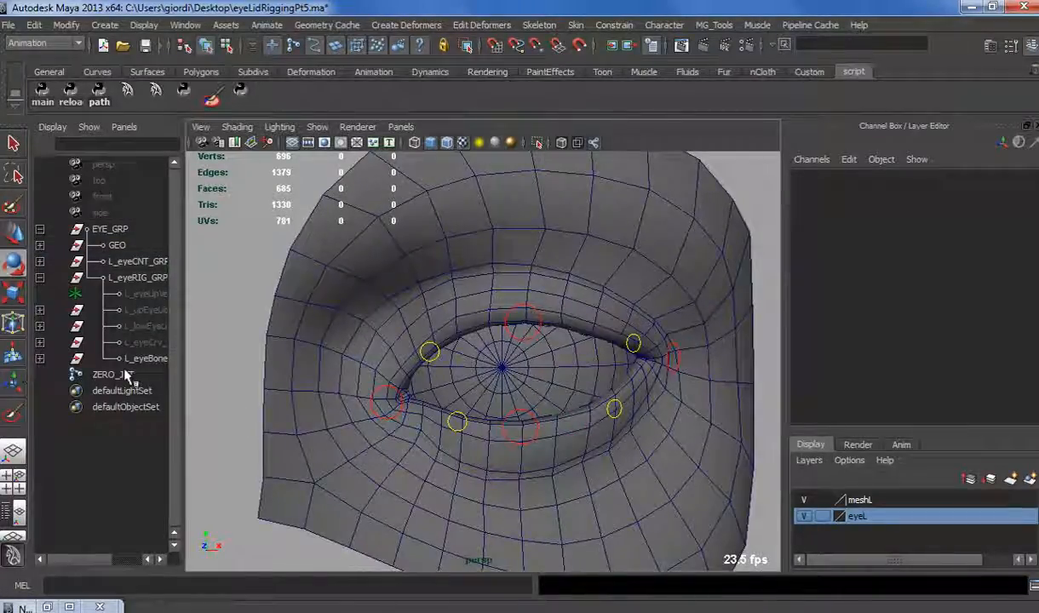
left_click(110, 374)
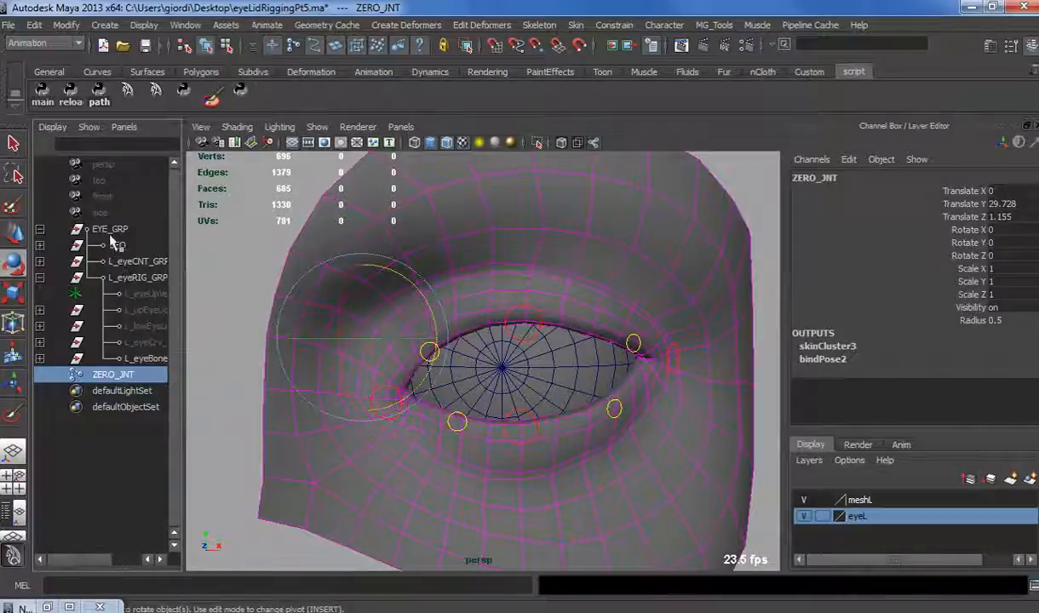
left_click(131, 278)
key("p")
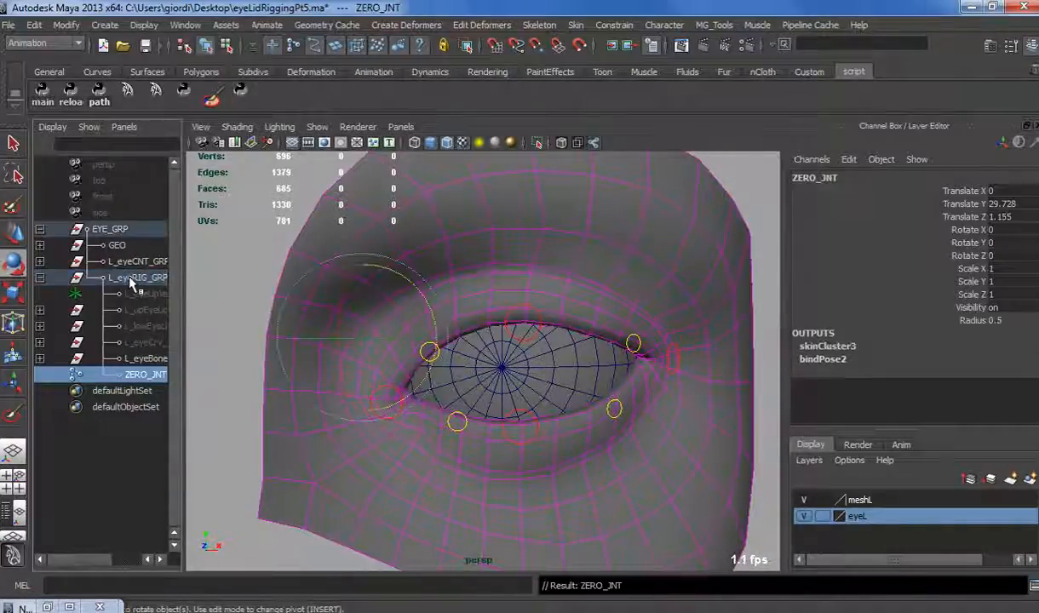
scroll(239, 303, "down", 3)
left_click(260, 271)
left_click_drag(333, 401, 300, 379, "alt")
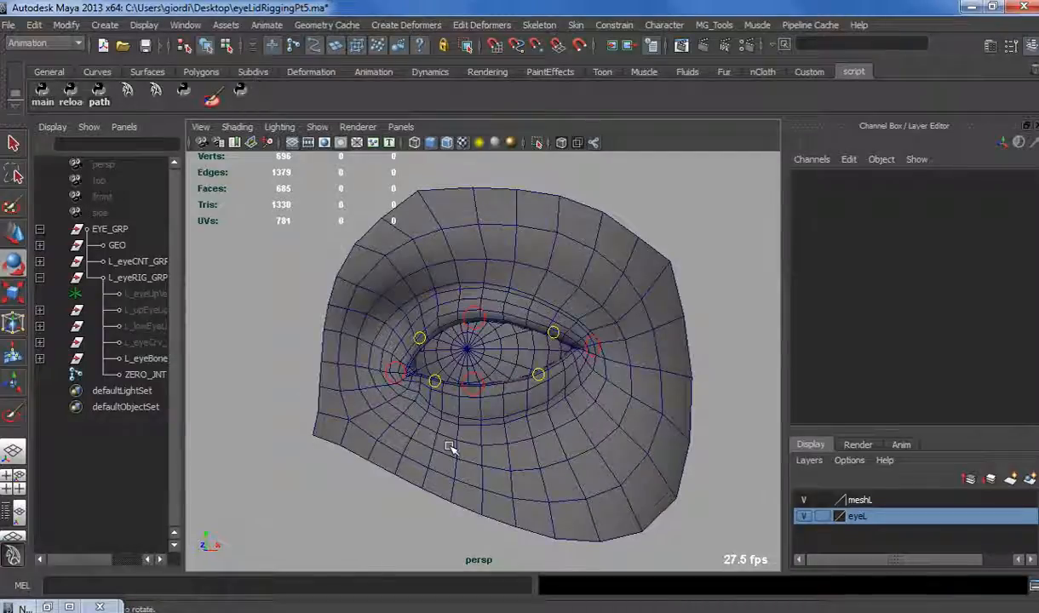
scroll(451, 449, "down", 3)
scroll(536, 488, "up", 4)
middle_click_drag(529, 485, 488, 453, "alt")
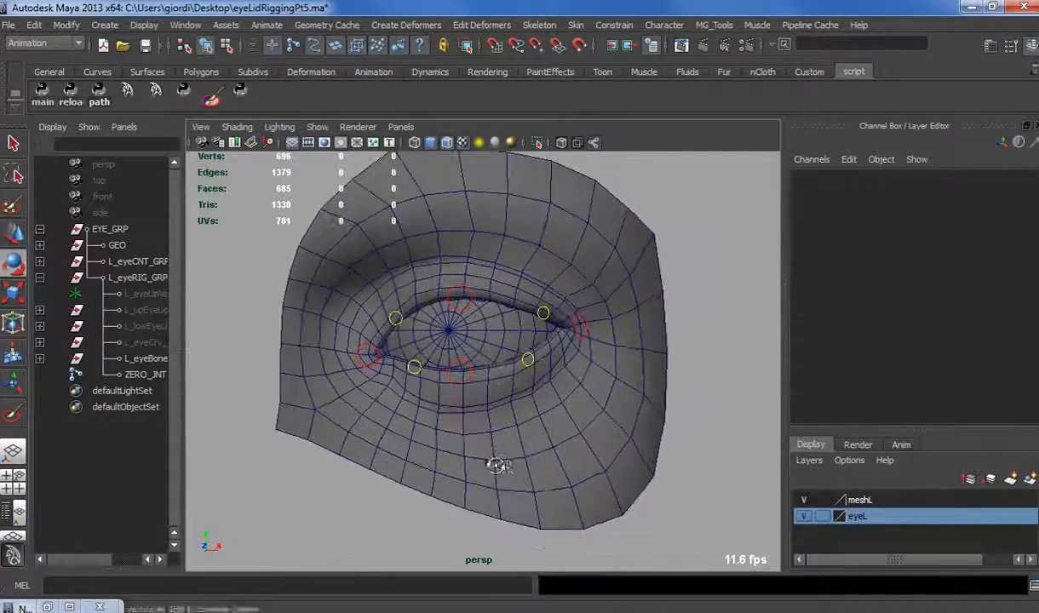
mouse_move(498, 465)
left_mouse_down("alt")
mouse_move(274, 472)
mouse_move(382, 484)
mouse_move(496, 466)
left_mouse_up("alt")
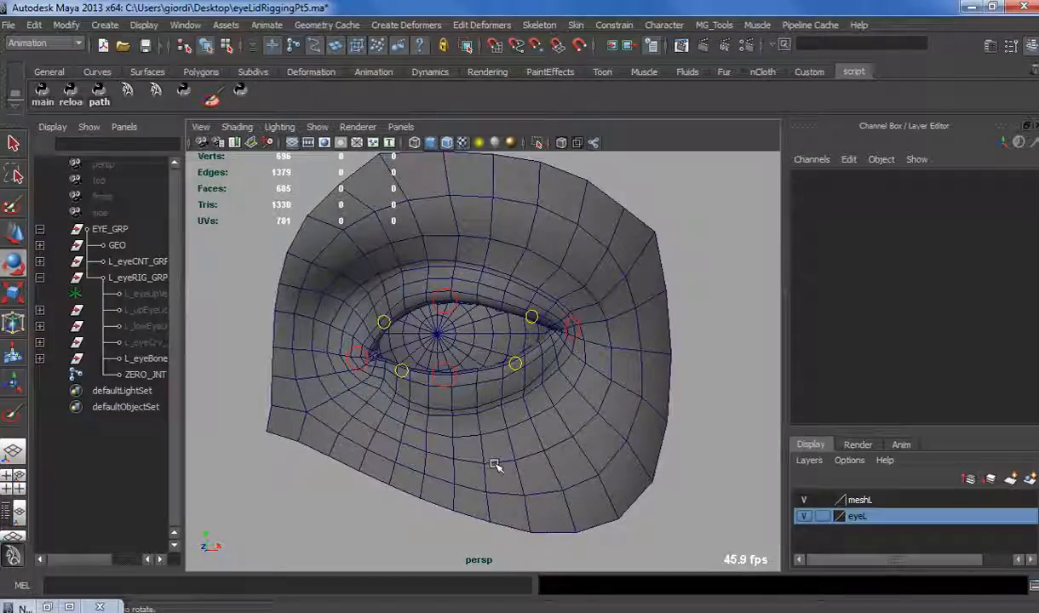